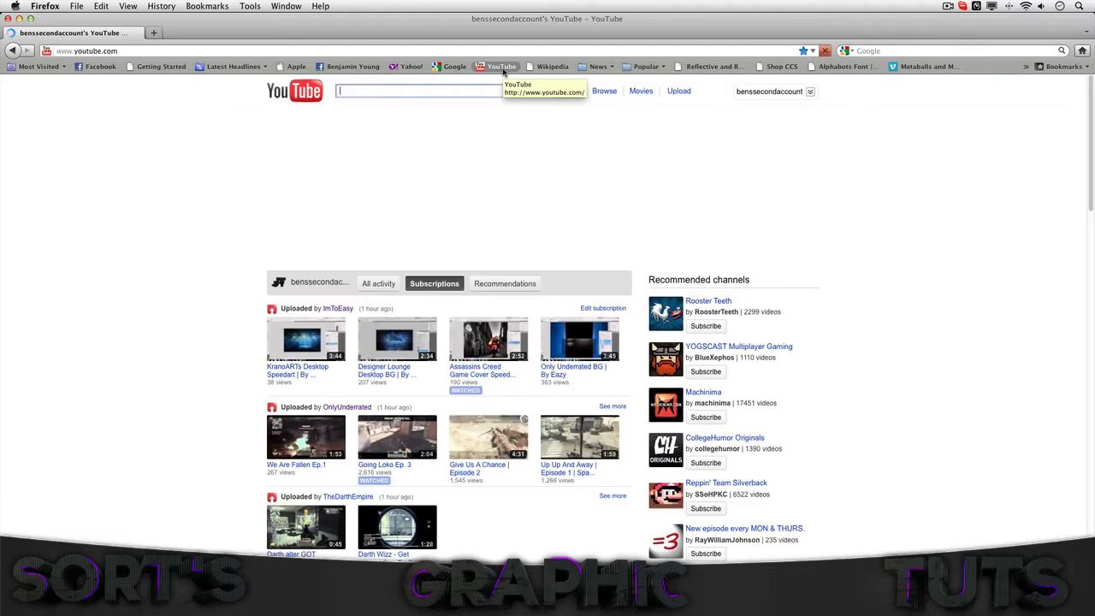
# Open the uploaded video "JeTz Territory BG | By Me" from the account's uploads and pause its playback.
pyautogui.click(739, 92)
pyautogui.click(750, 129)
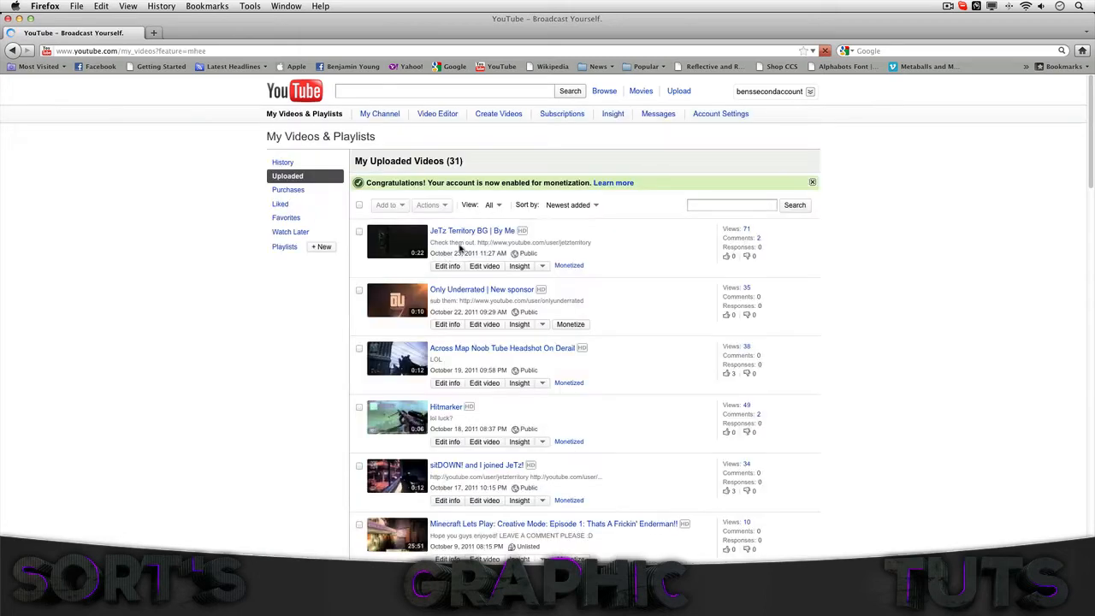
pyautogui.click(465, 232)
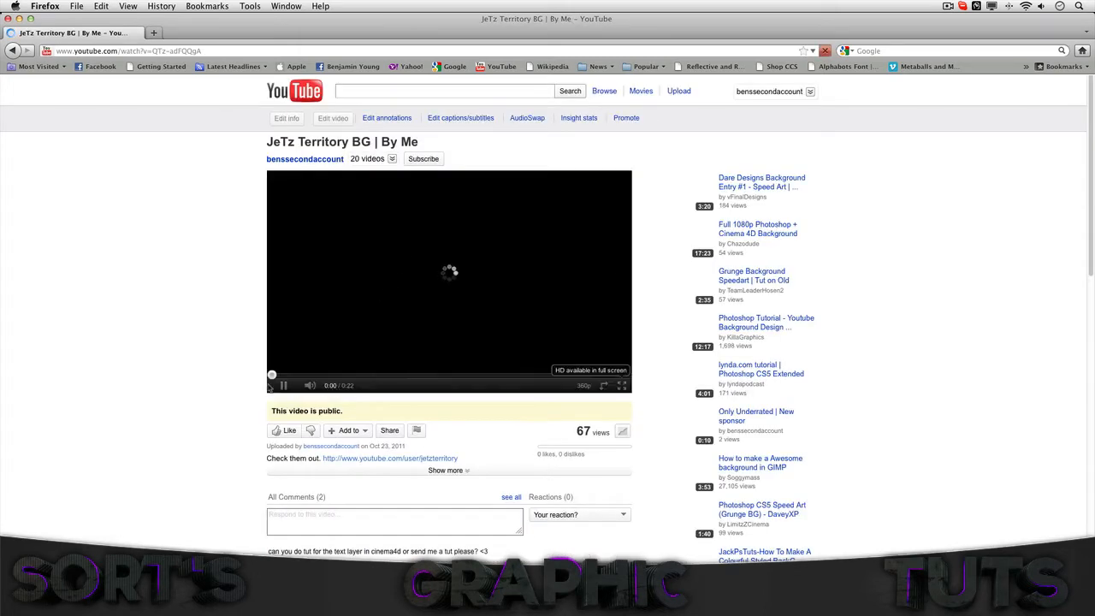
pyautogui.click(284, 385)
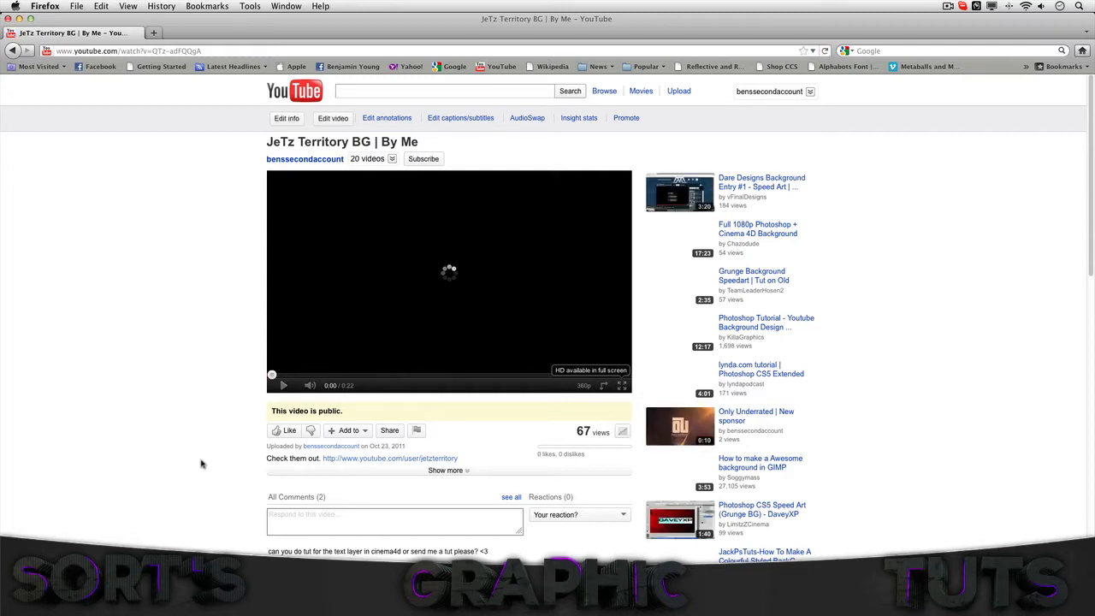
# Read the comment under the video that asks for a Cinema 4D text tutorial.
pyautogui.scroll(-3, 271, 481)
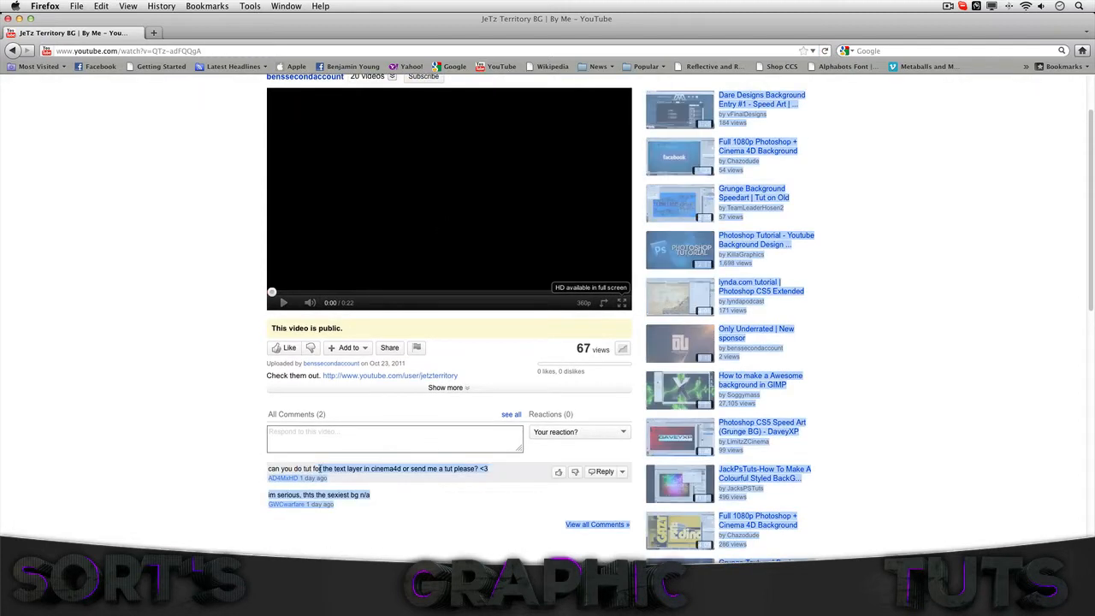
pyautogui.moveTo(334, 469); pyautogui.dragTo(491, 473)
pyautogui.click(421, 470)
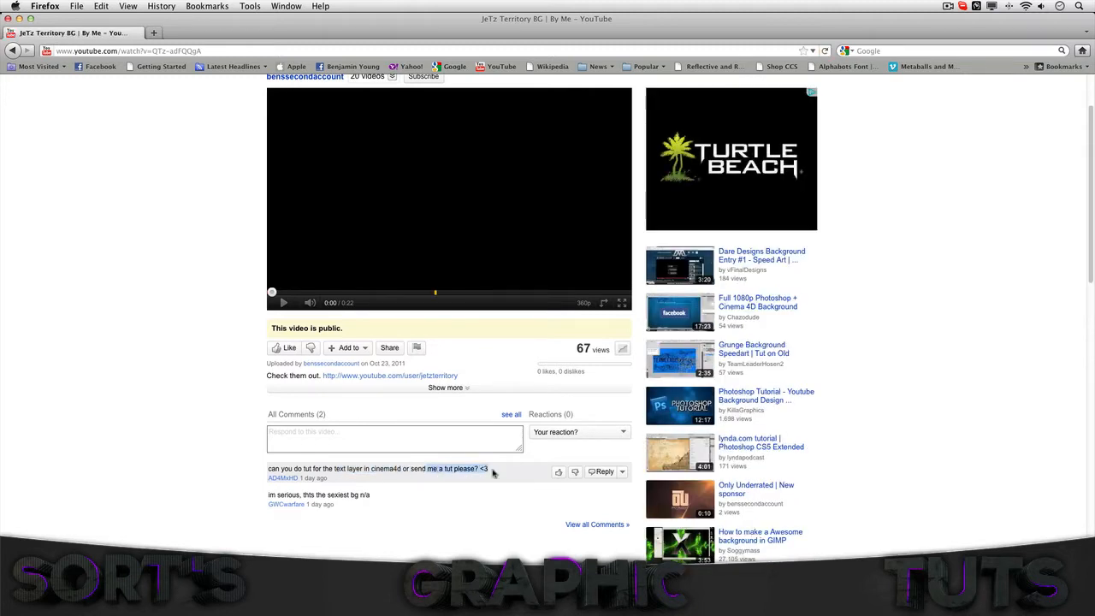
pyautogui.click(486, 473)
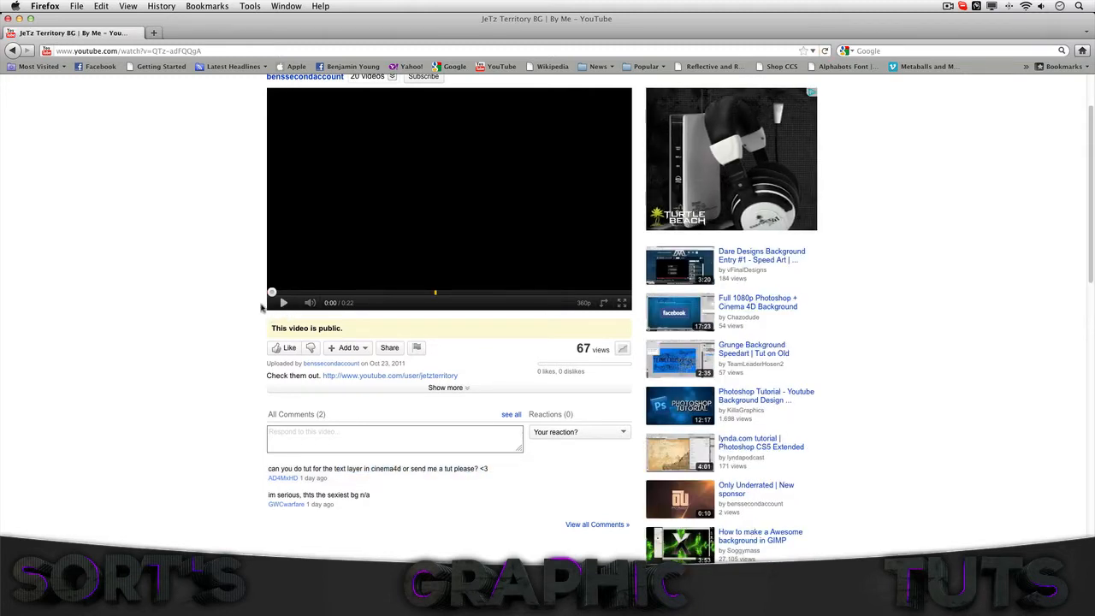
pyautogui.scroll(2, 249, 314)
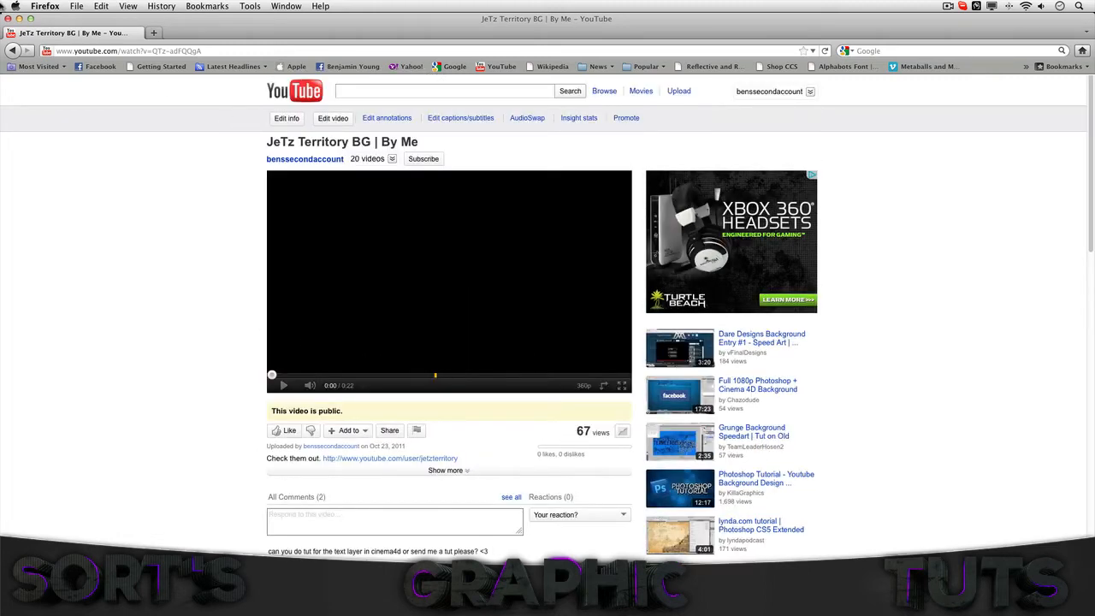
# Switch from Firefox through CINEMA 4D to Photoshop, view the Untitled-1 and Untitled-2 artwork, and return to the NEXXUS scene in CINEMA 4D.
pyautogui.click(21, 19)
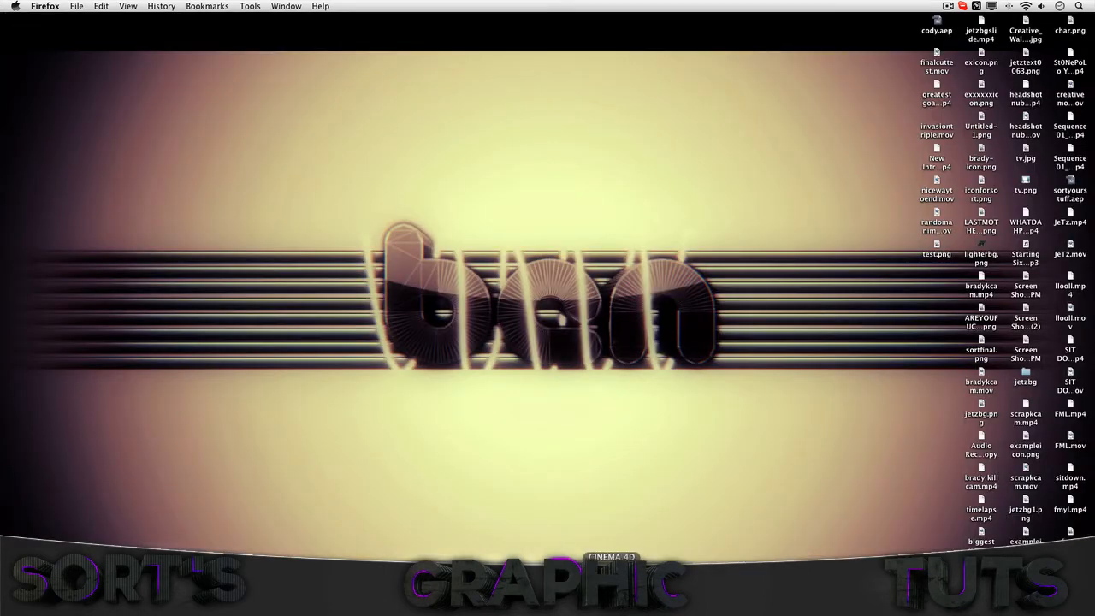
pyautogui.click(610, 588)
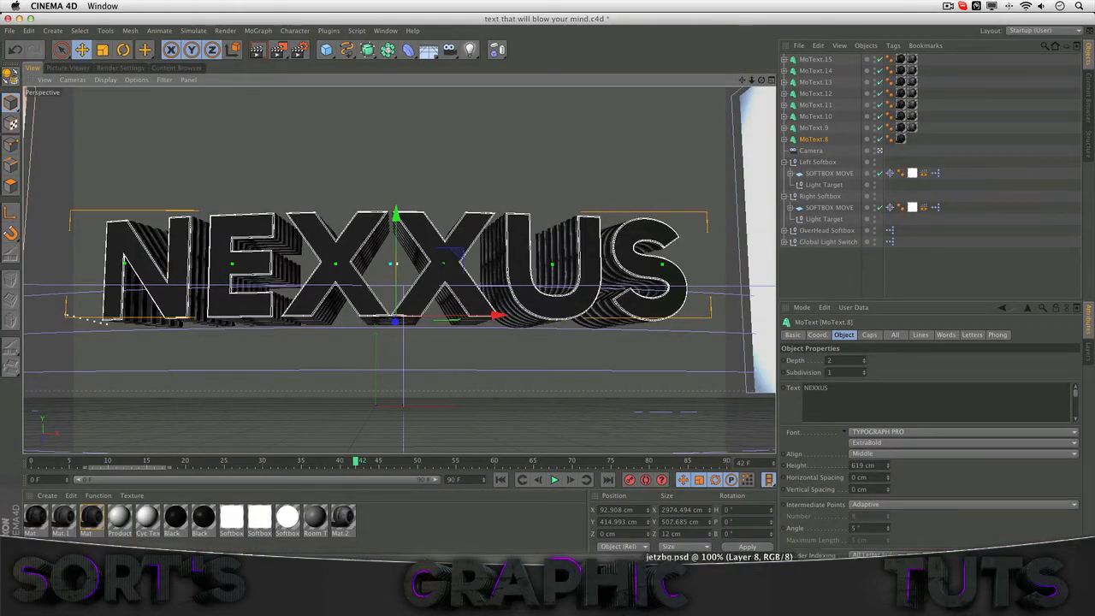
pyautogui.click(719, 586)
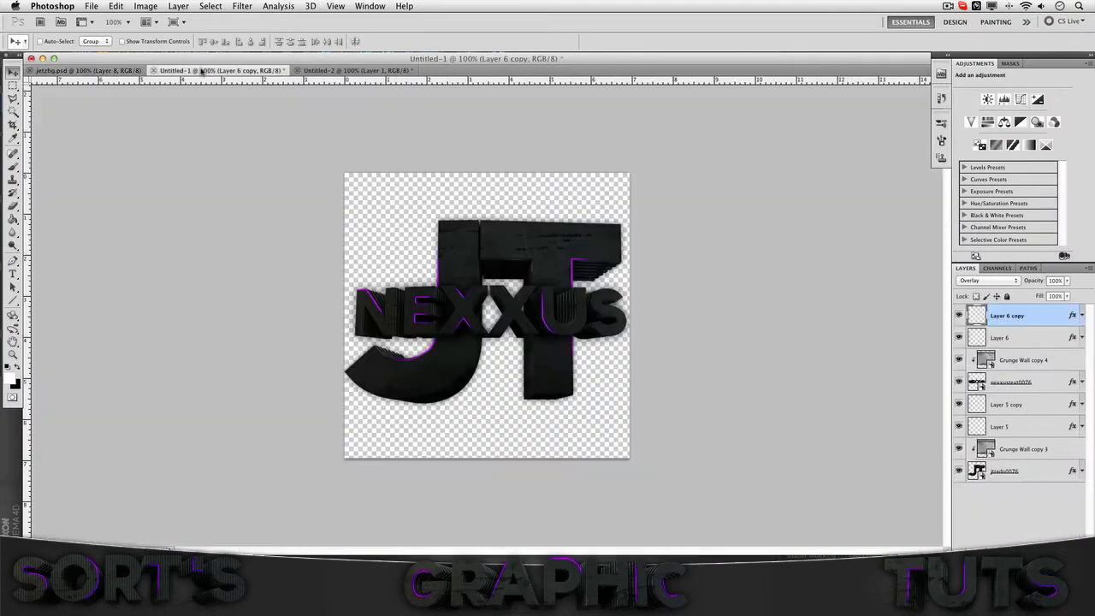
pyautogui.click(202, 71)
pyautogui.click(316, 70)
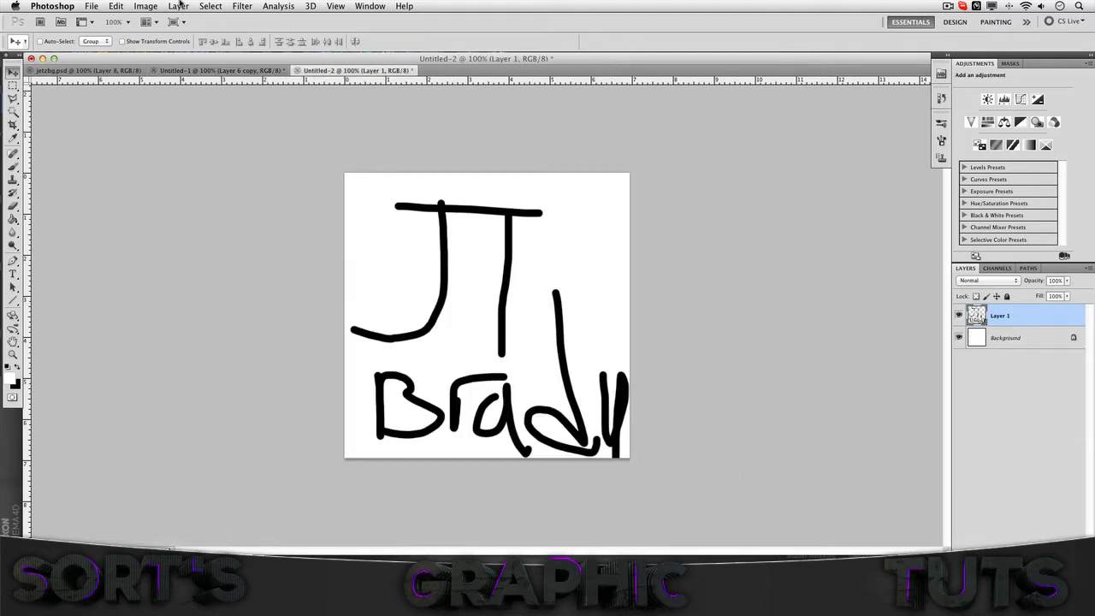
pyautogui.click(42, 58)
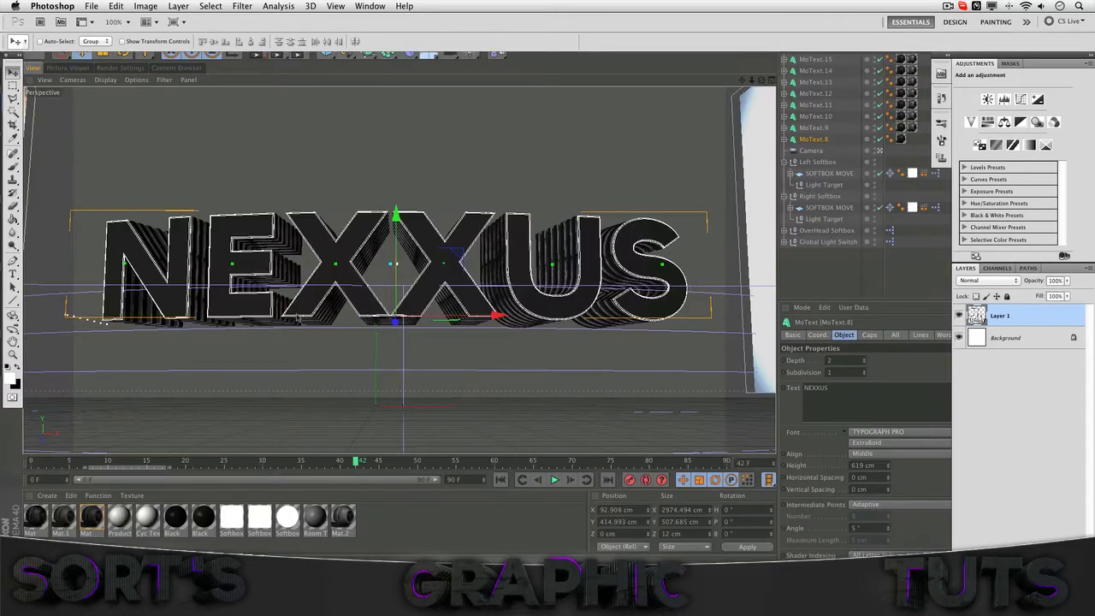
pyautogui.click(464, 534)
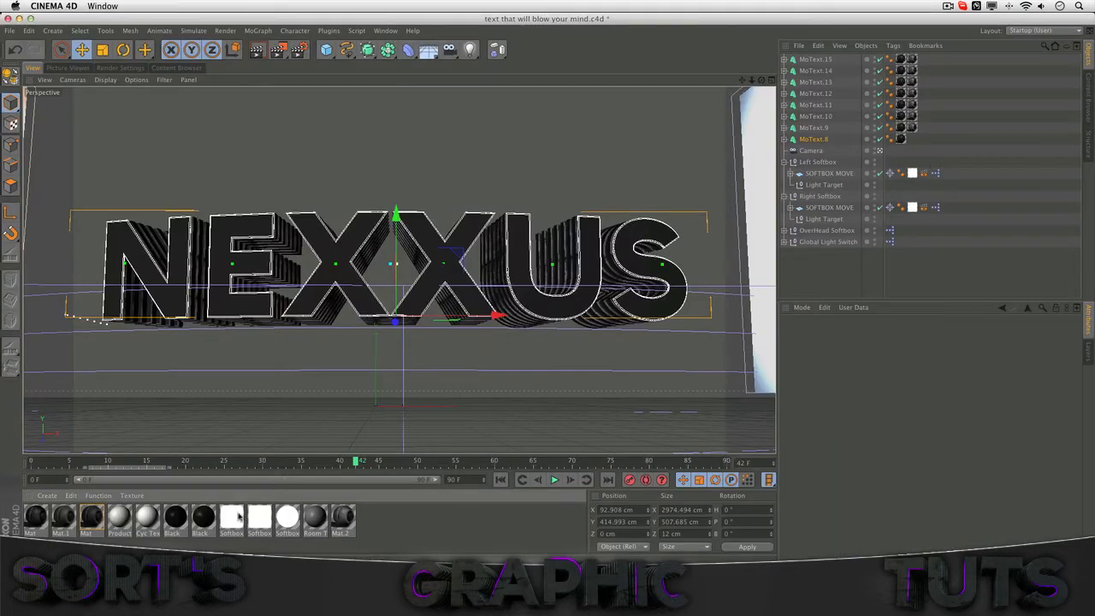
# Examine the Diffusion, Bump and Specular settings of the black Mat material on the selected MoText.
pyautogui.click(90, 519)
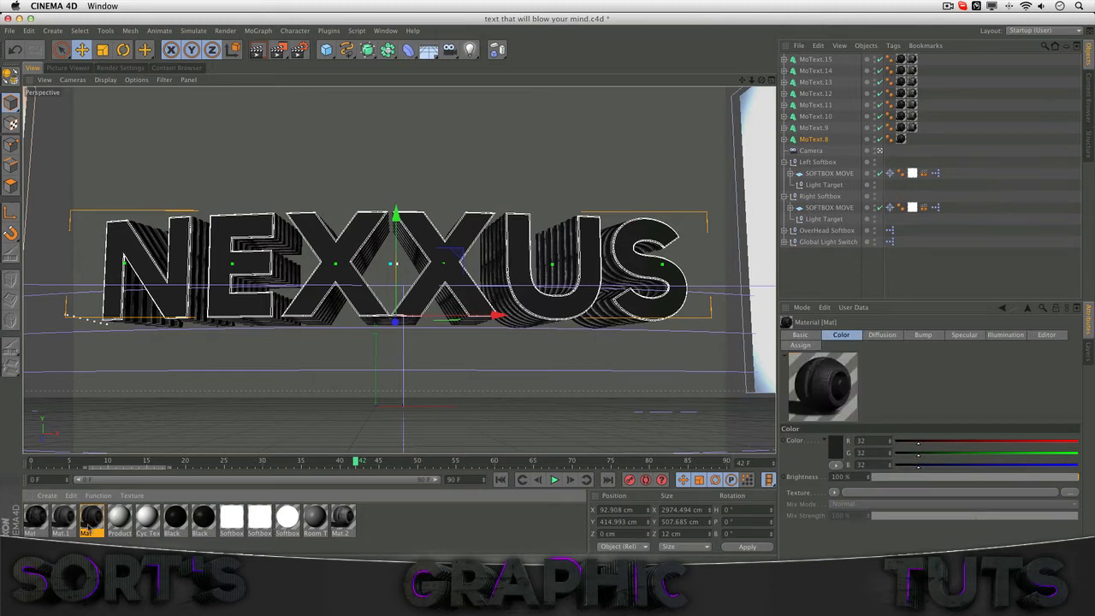
pyautogui.doubleClick(90, 518)
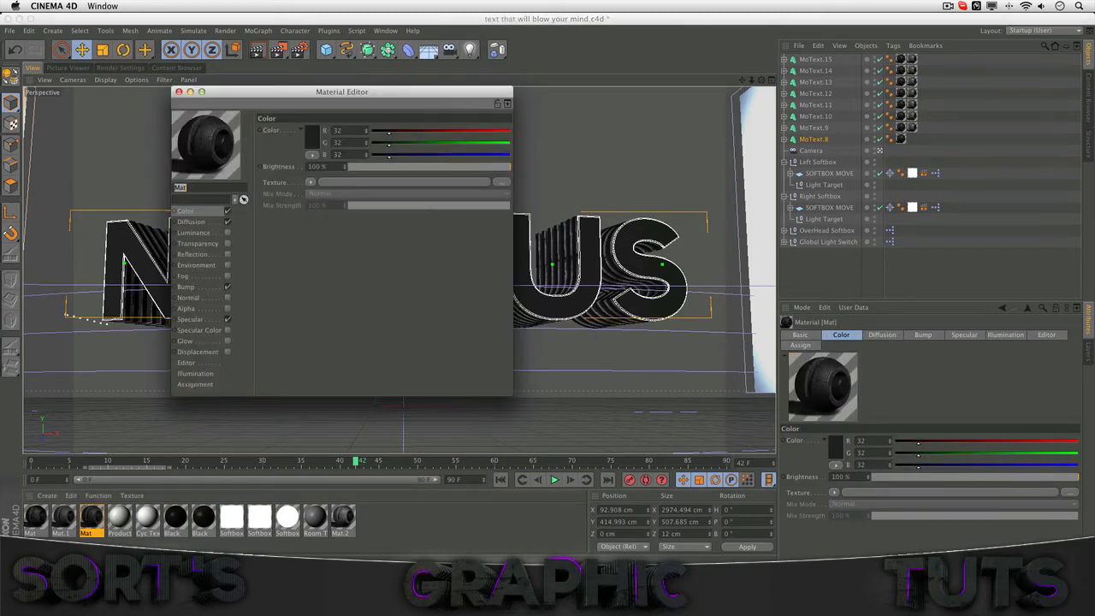
pyautogui.click(192, 222)
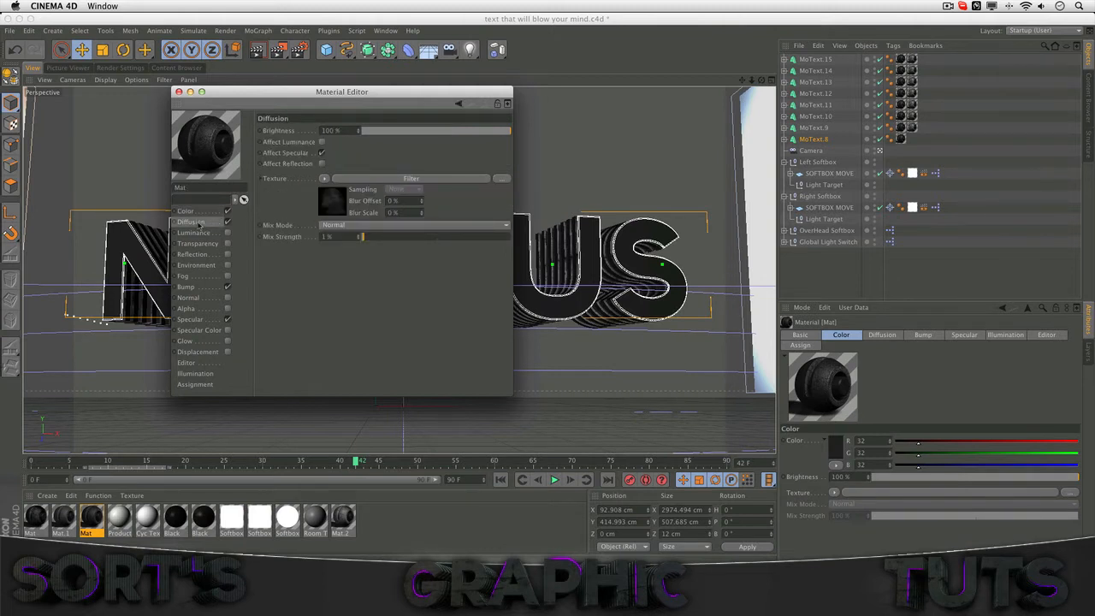
pyautogui.click(186, 286)
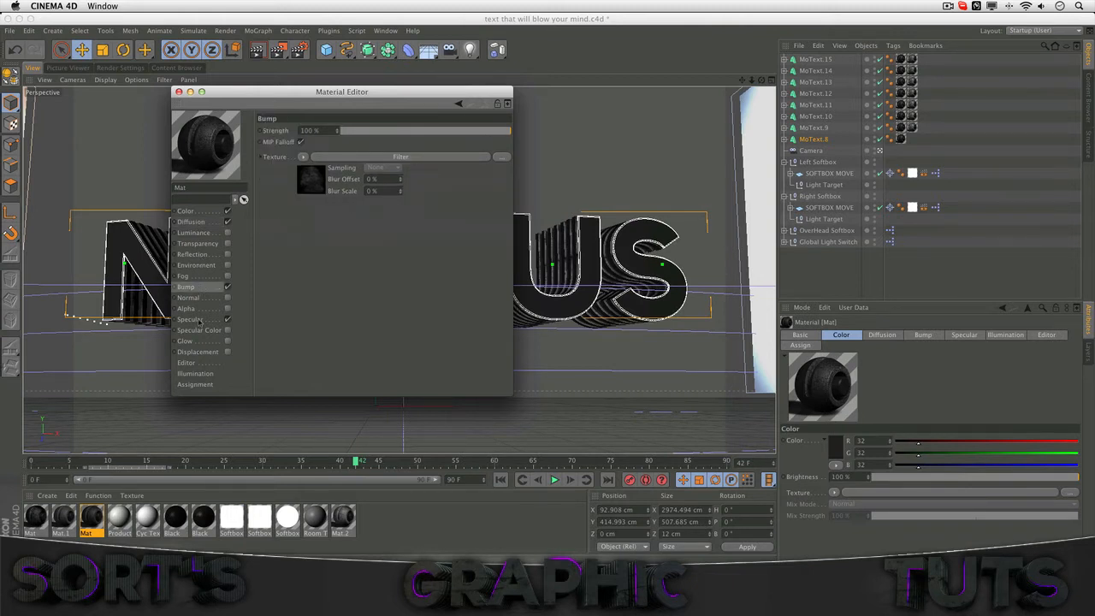
pyautogui.click(192, 319)
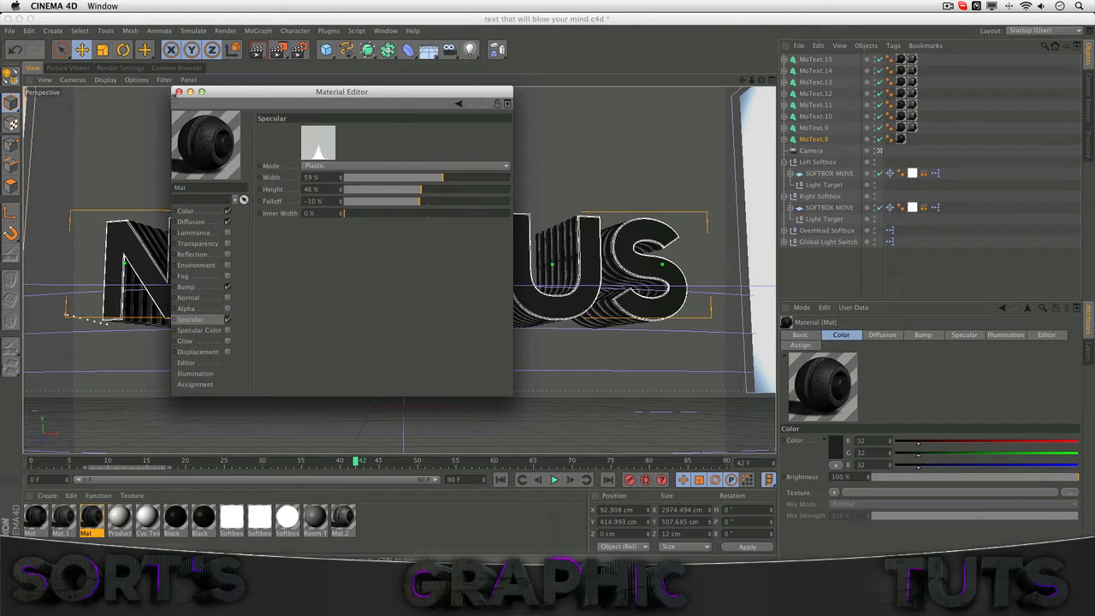
pyautogui.click(178, 92)
# Examine the Color channel of the Mat.2 material in the Material Editor.
pyautogui.click(349, 522)
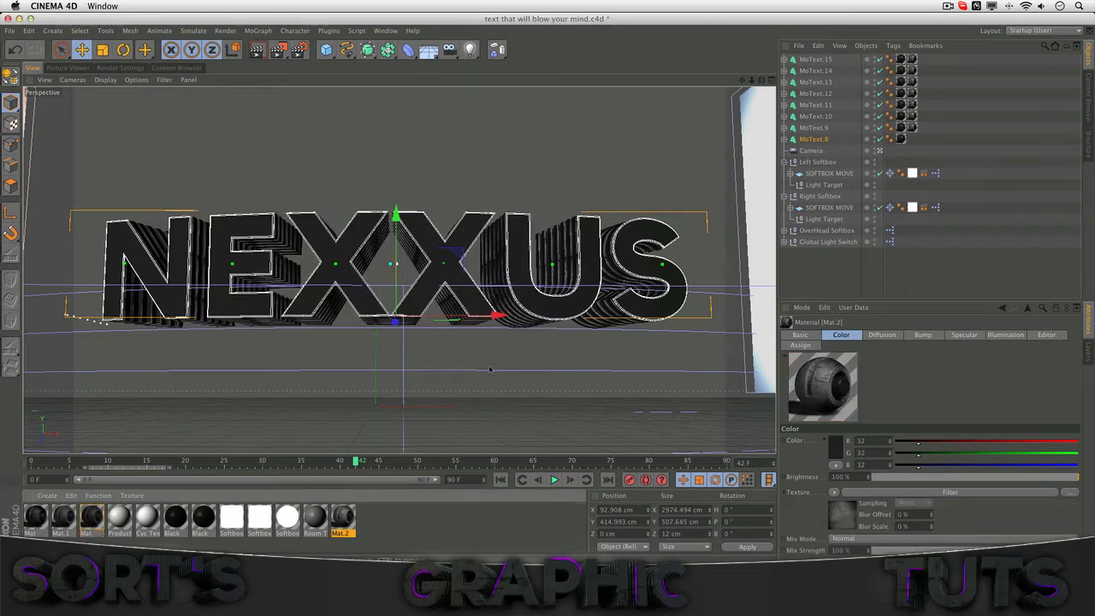
pyautogui.doubleClick(347, 517)
pyautogui.click(205, 199)
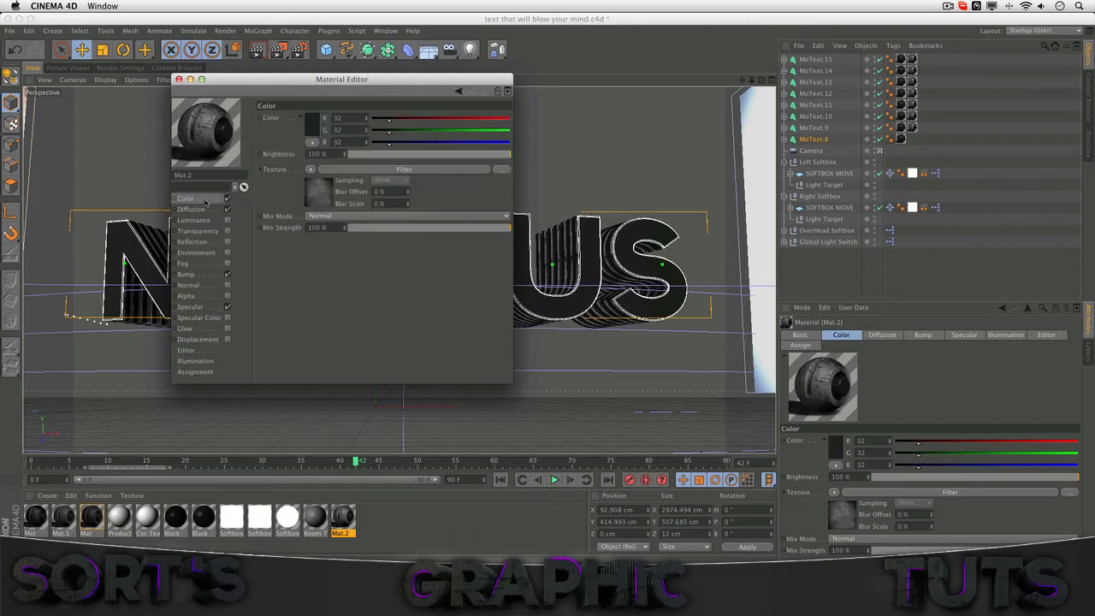
pyautogui.click(179, 80)
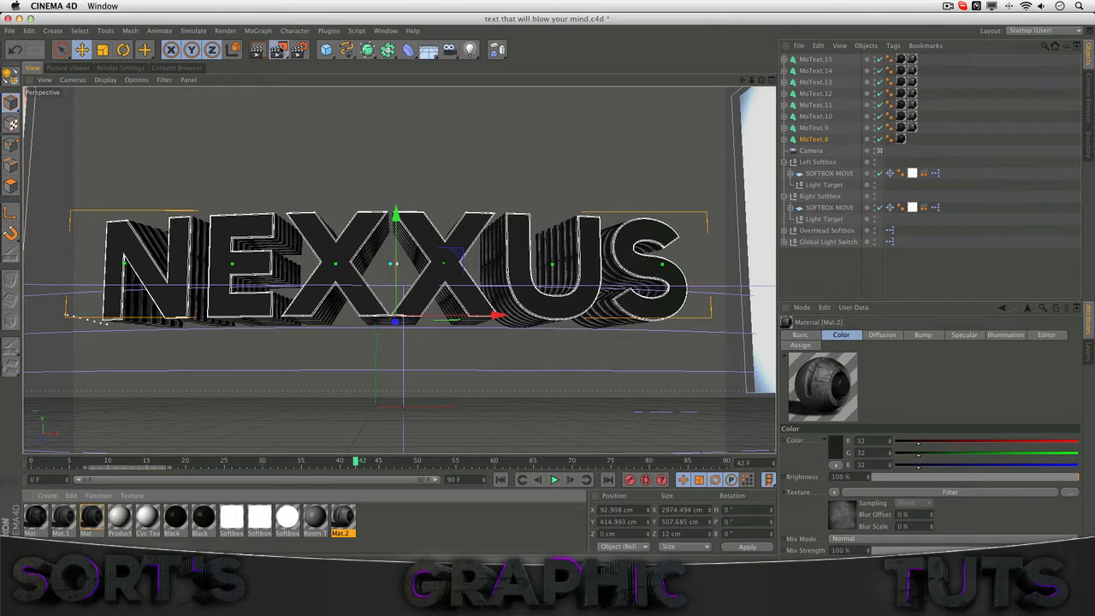
# Render a region over the middle letters of the NEXXUS text to preview the materials.
pyautogui.click(277, 50)
pyautogui.click(330, 60)
pyautogui.moveTo(263, 197); pyautogui.dragTo(539, 354)
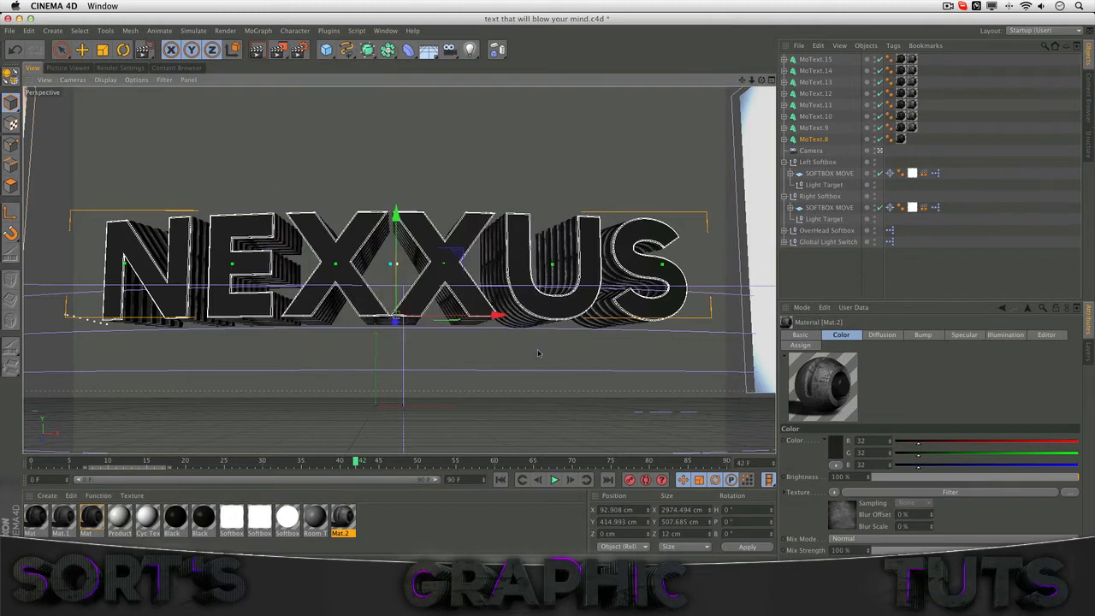
pyautogui.click(565, 438)
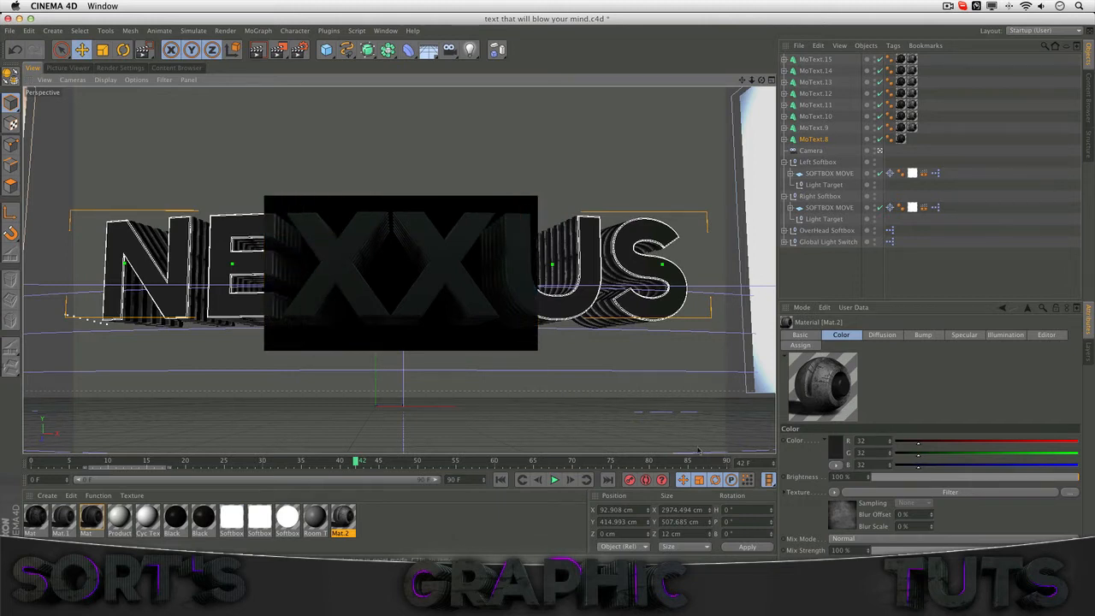
pyautogui.click(427, 548)
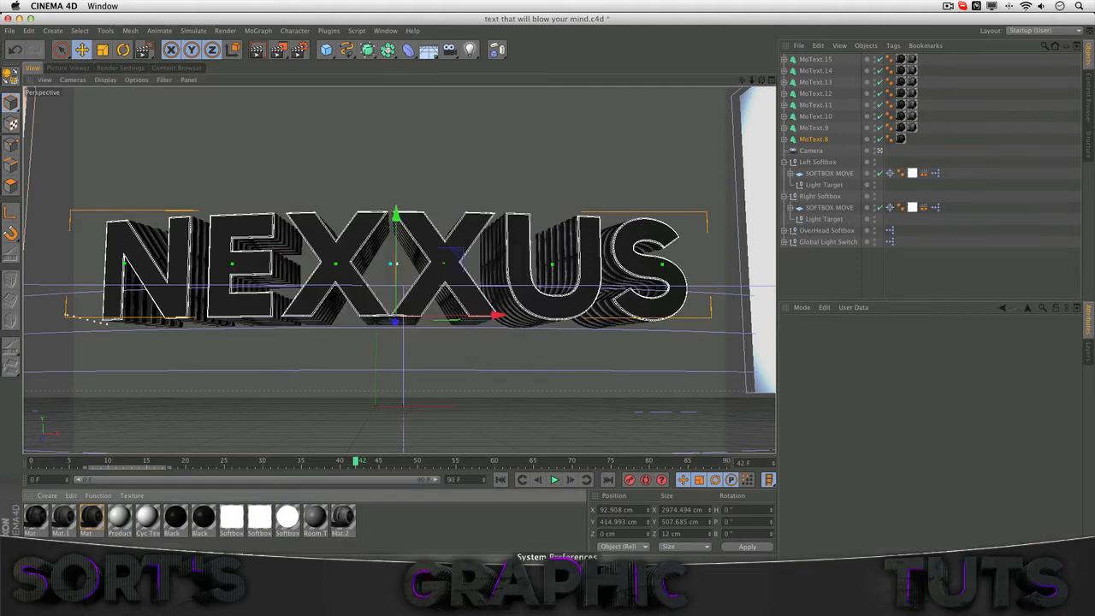
# Switch to Photoshop to view the jetzbg.psd background design, and return to the CINEMA 4D scene.
pyautogui.click(577, 595)
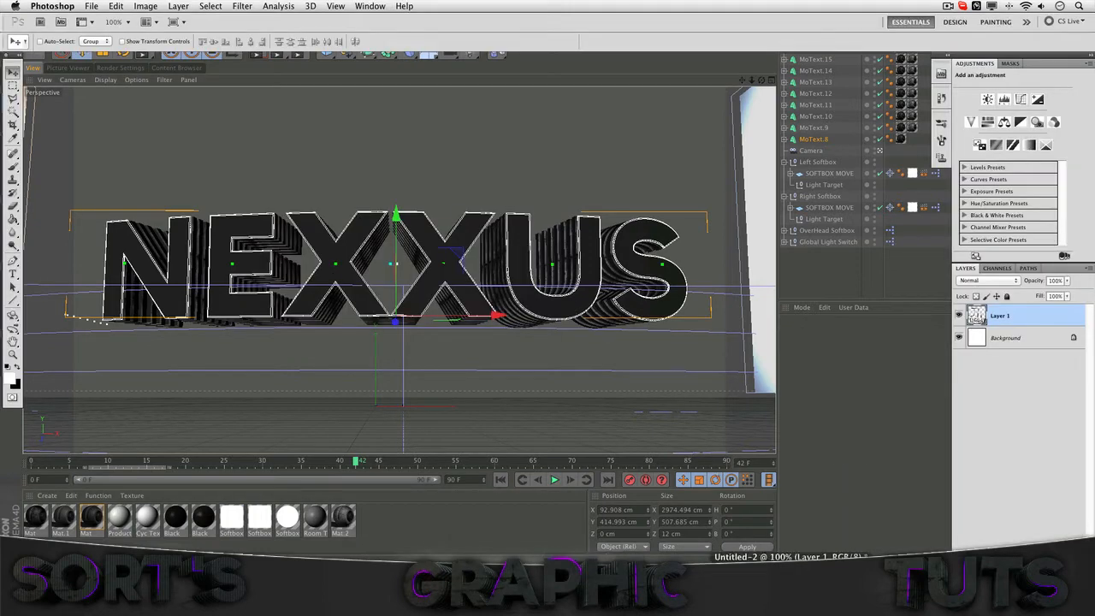
pyautogui.click(790, 591)
pyautogui.click(62, 71)
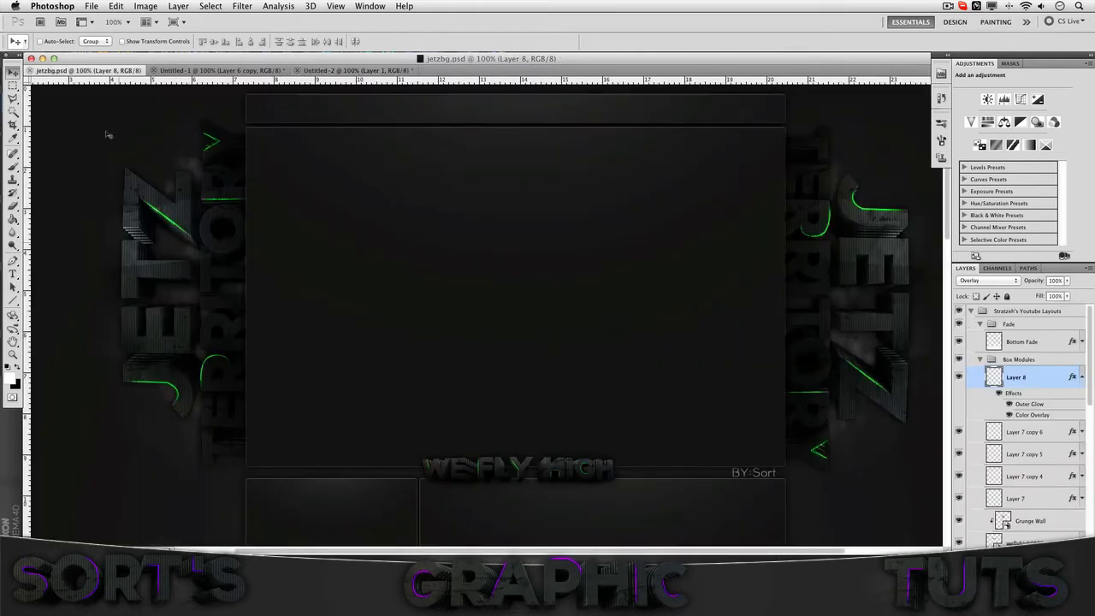
pyautogui.click(42, 58)
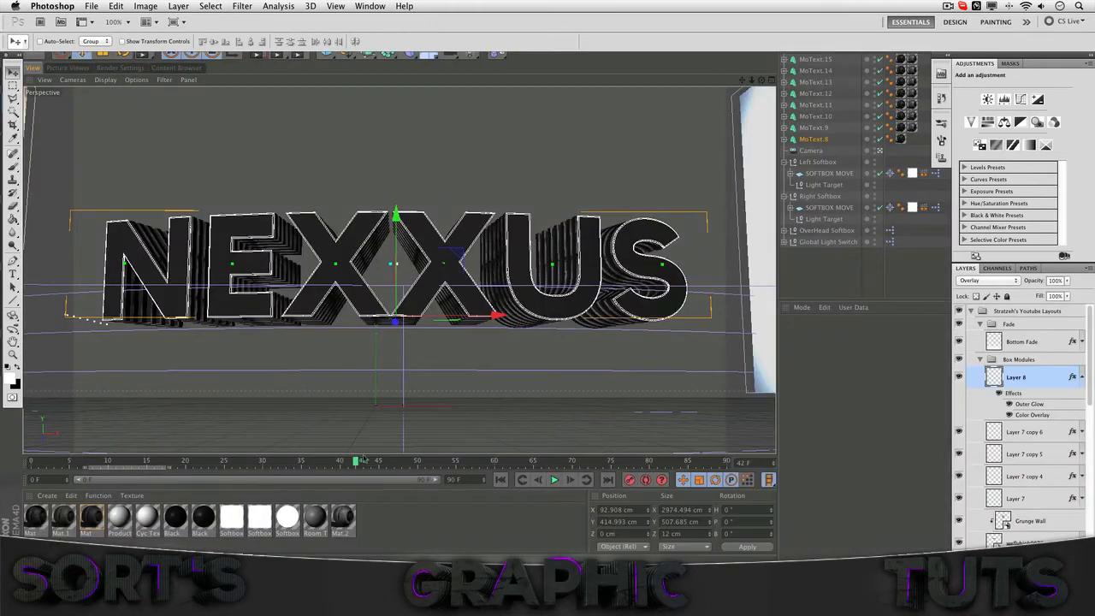
pyautogui.click(474, 518)
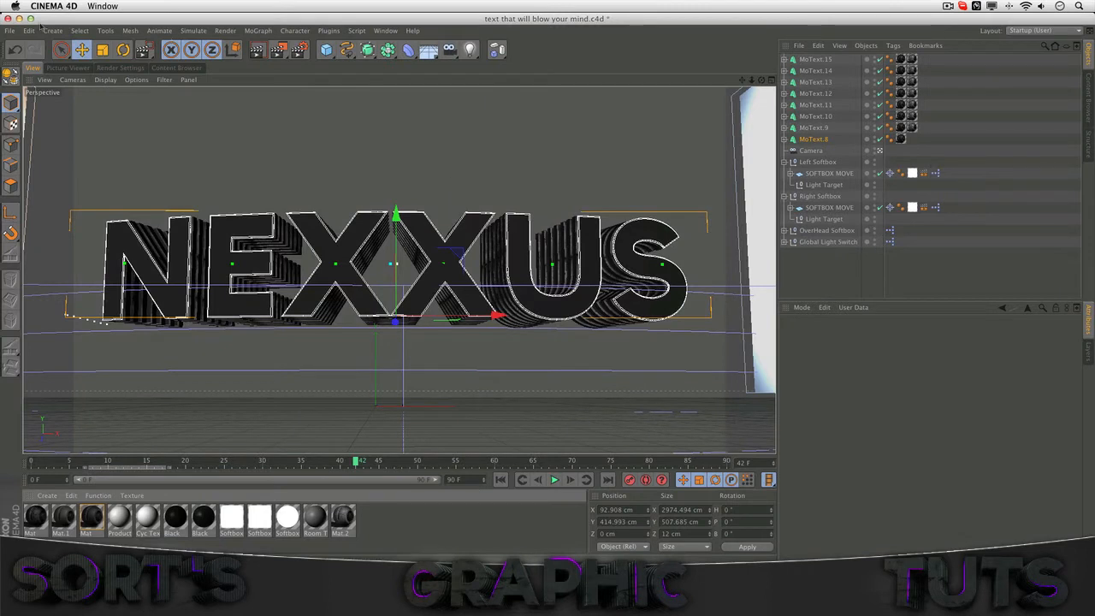
# Create a new empty CINEMA 4D project.
pyautogui.click(10, 31)
pyautogui.press('Escape')
pyautogui.press('super+n')
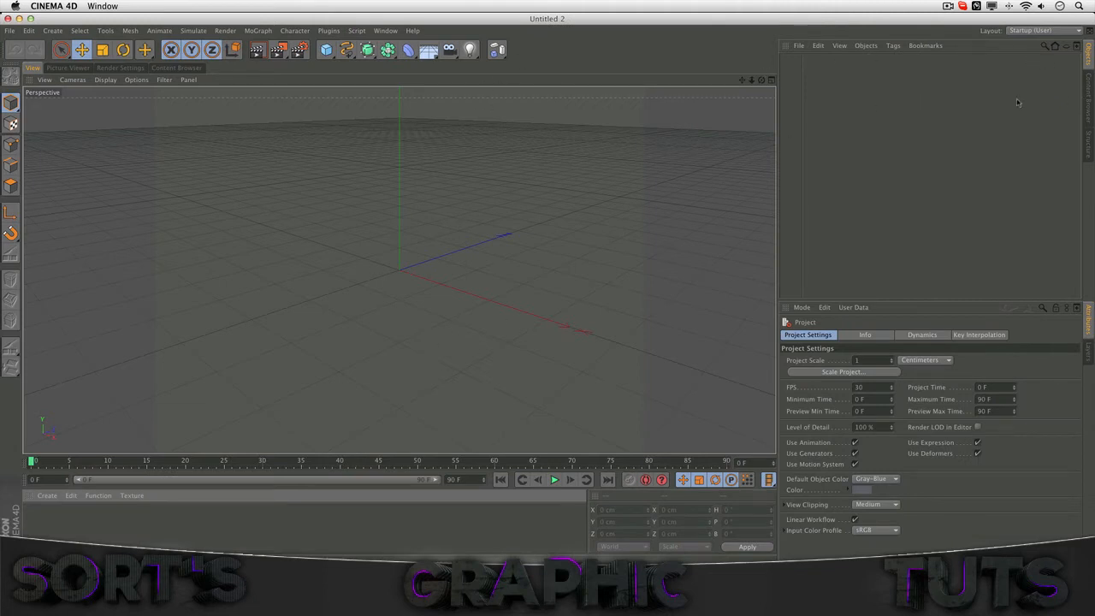
# Browse the content library through the computer's Applications and MAXON folders to the CINEMA 4D program folder.
pyautogui.hotkey('shift', 'F8')
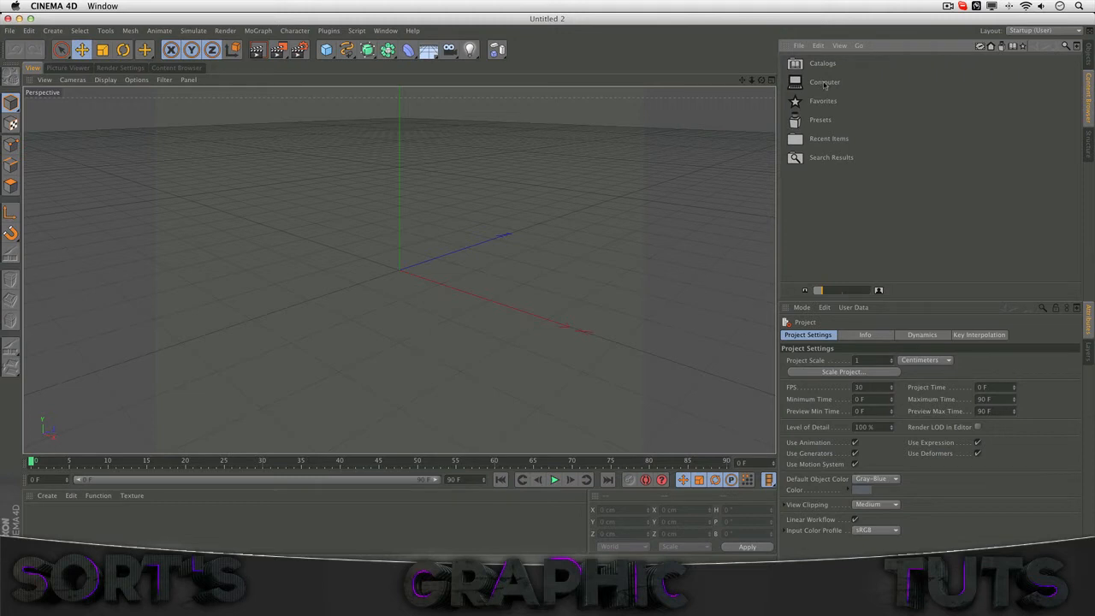
pyautogui.doubleClick(825, 82)
pyautogui.doubleClick(837, 84)
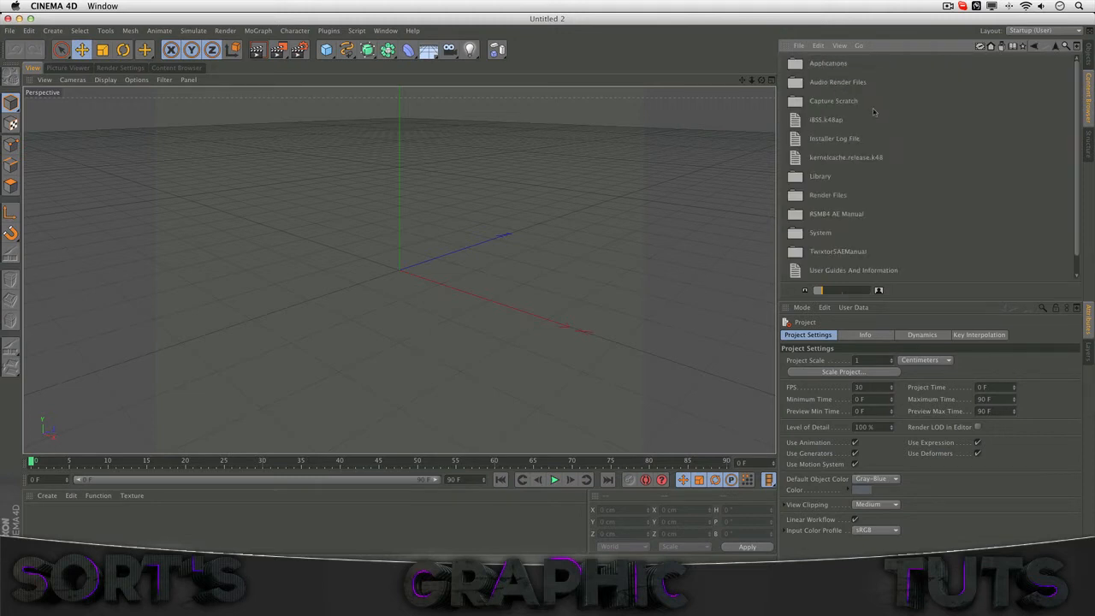
pyautogui.doubleClick(829, 73)
pyautogui.scroll(-10, 829, 71)
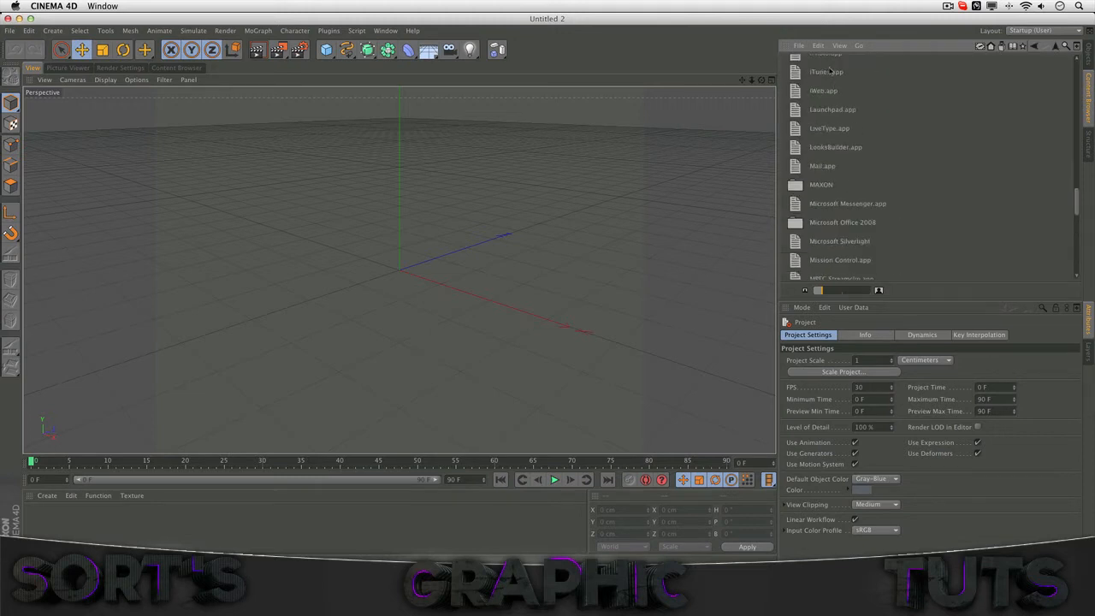
pyautogui.scroll(-3, 850, 176)
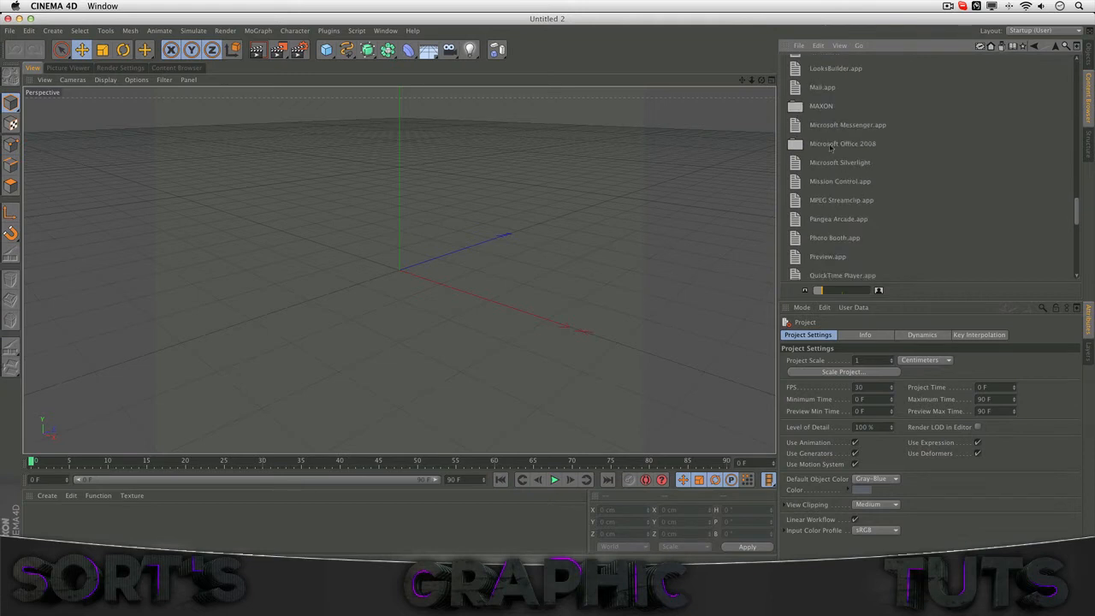
pyautogui.doubleClick(829, 106)
pyautogui.doubleClick(827, 70)
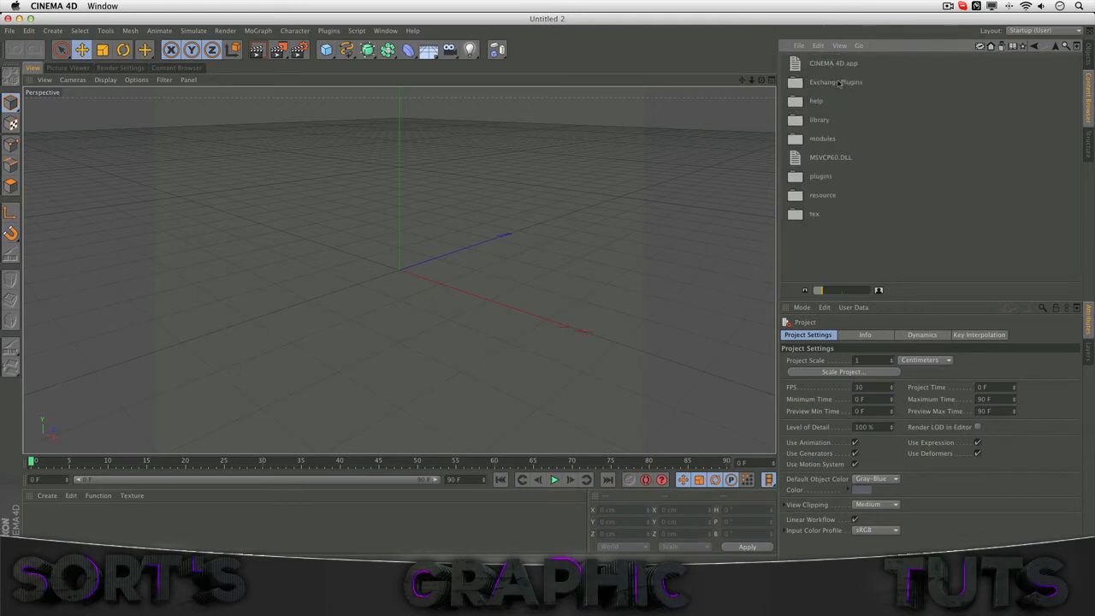
# Open the 3LightProductStudio.c4d scene from _Studios in GreyscalegorillaLightKitPro1.lib4d, inside the library's browser folder.
pyautogui.doubleClick(822, 122)
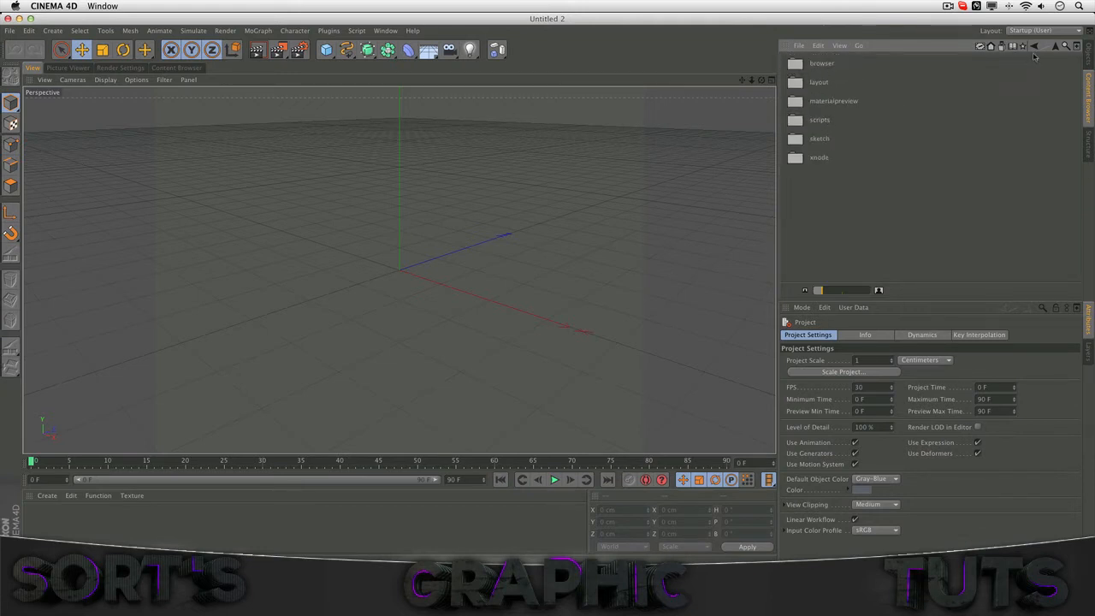
pyautogui.doubleClick(822, 70)
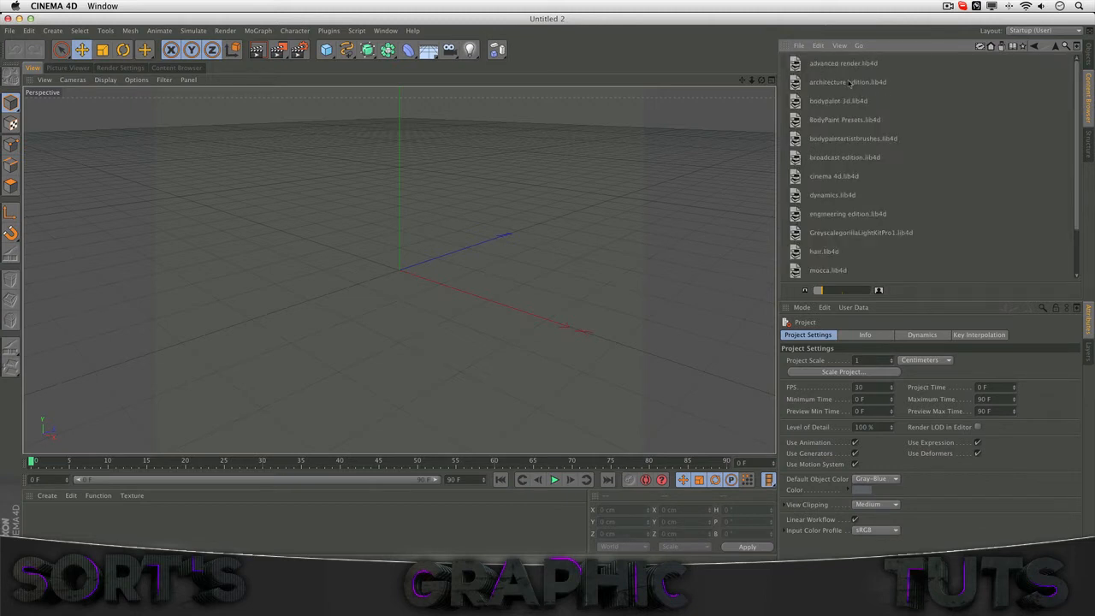
pyautogui.doubleClick(871, 234)
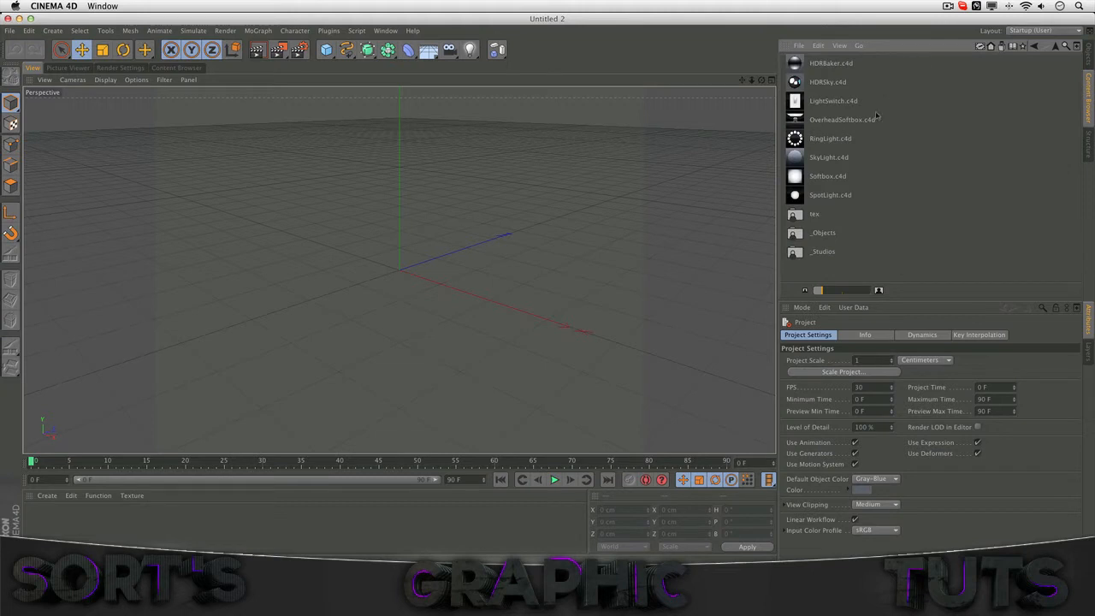
pyautogui.doubleClick(822, 251)
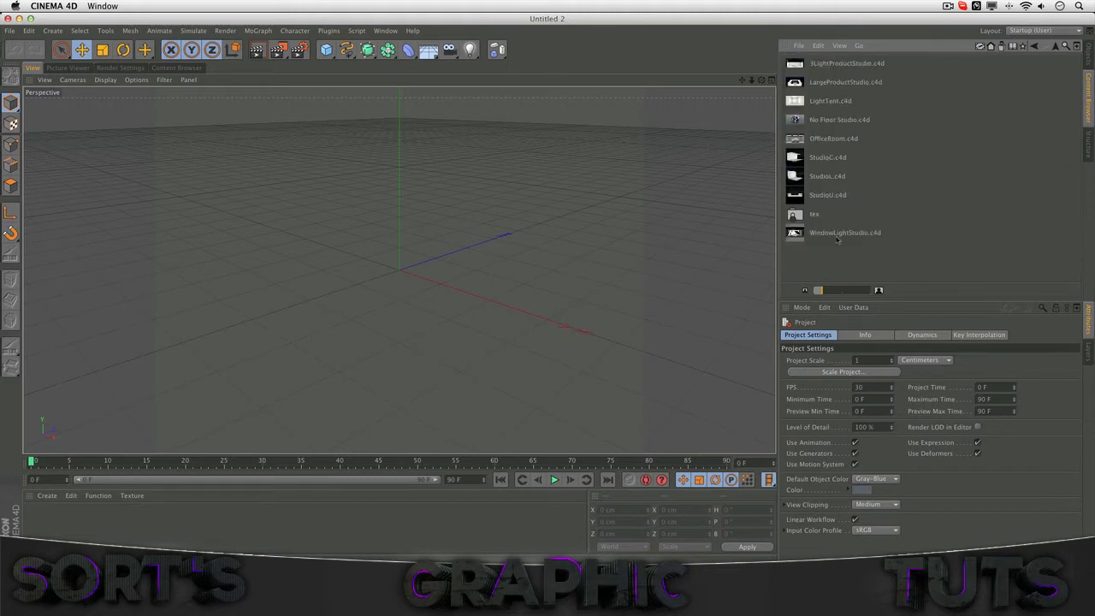
pyautogui.doubleClick(866, 67)
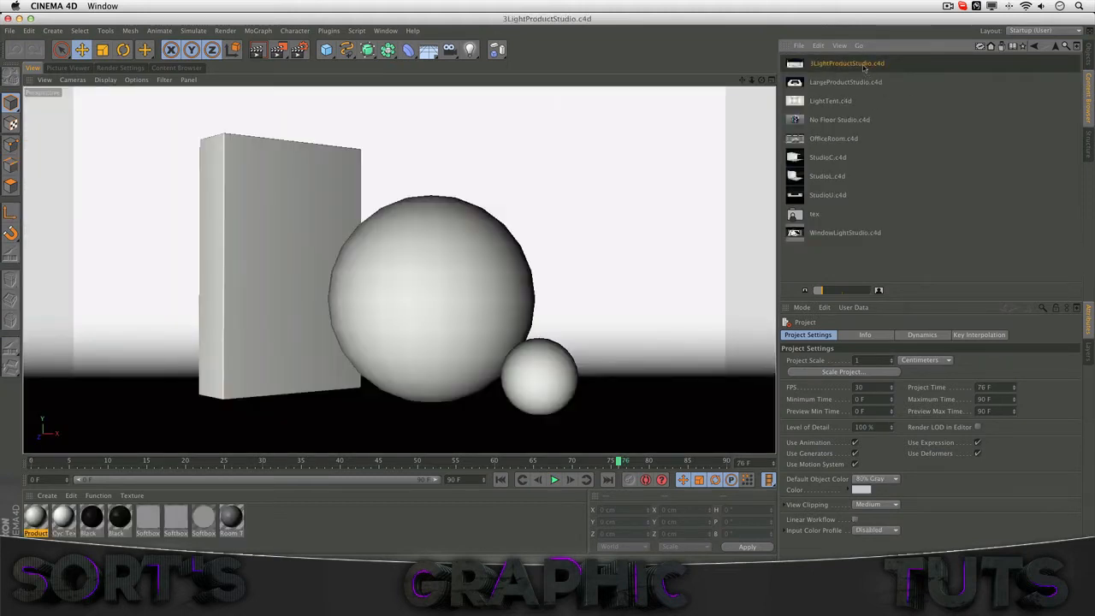
# Delete the three Replace Me placeholder objects from the studio scene, keeping the Camera.
pyautogui.click(1089, 62)
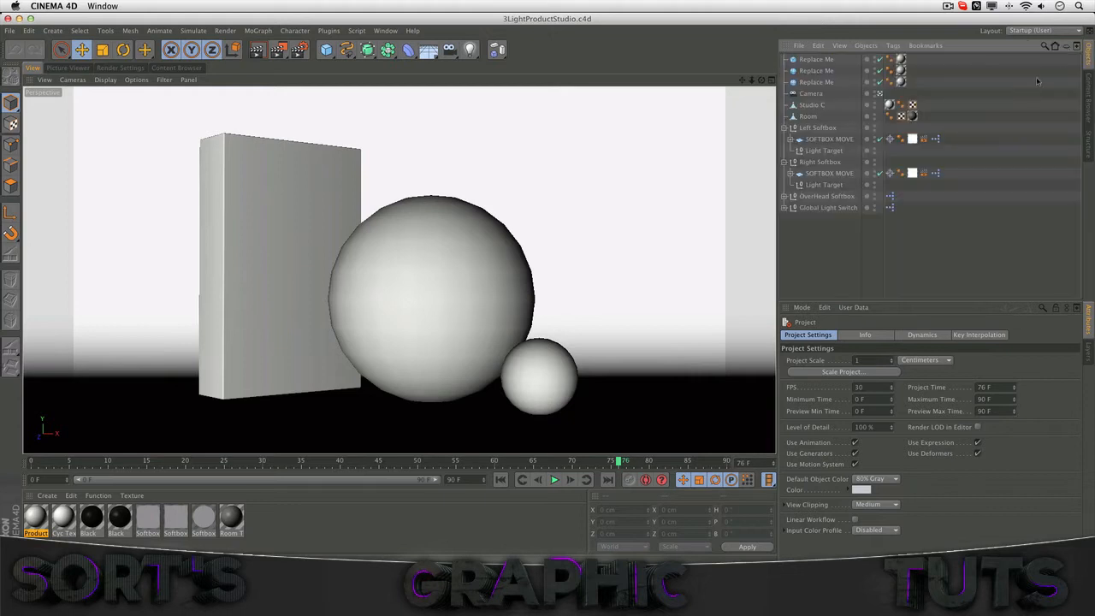
pyautogui.click(830, 60)
pyautogui.press('Delete')
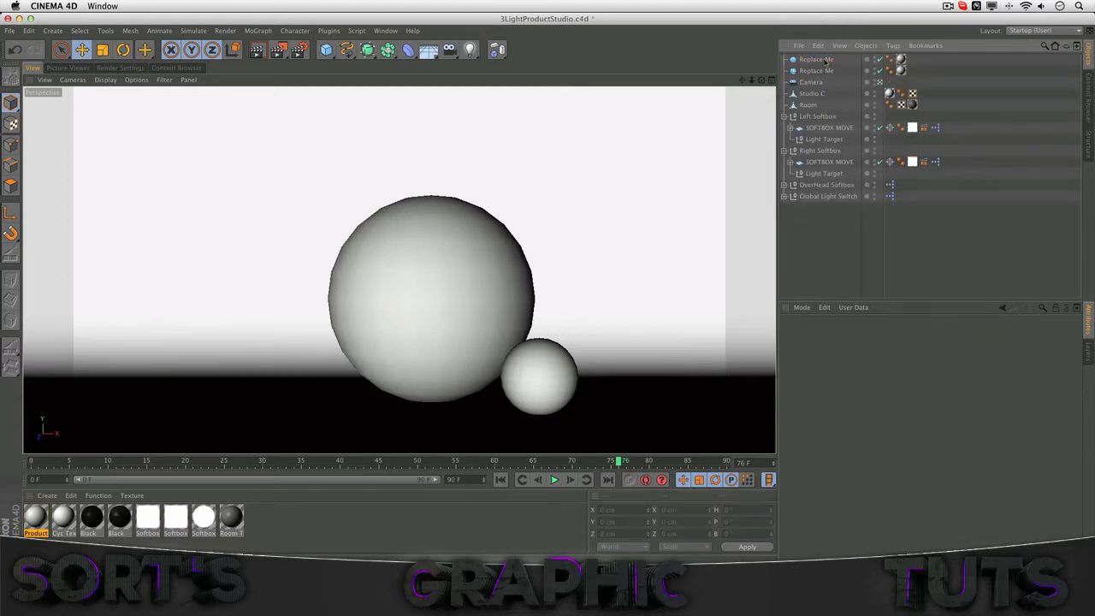
pyautogui.click(830, 60)
pyautogui.press('Delete')
pyautogui.click(821, 71)
pyautogui.press('Delete')
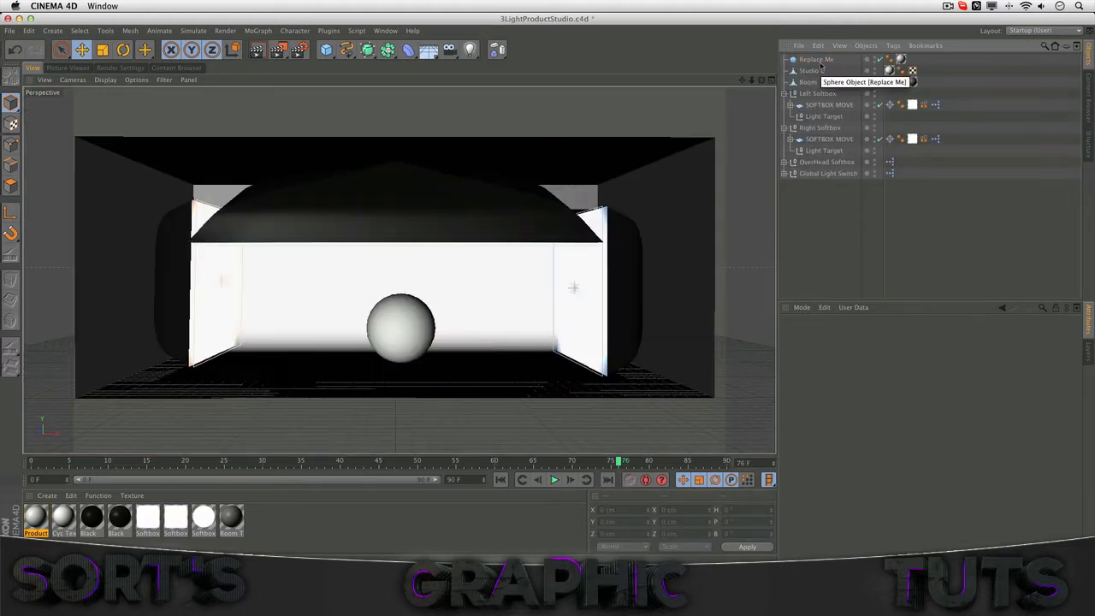
pyautogui.hotkey('ctrl', 'z')
pyautogui.click(824, 60)
pyautogui.press('Delete')
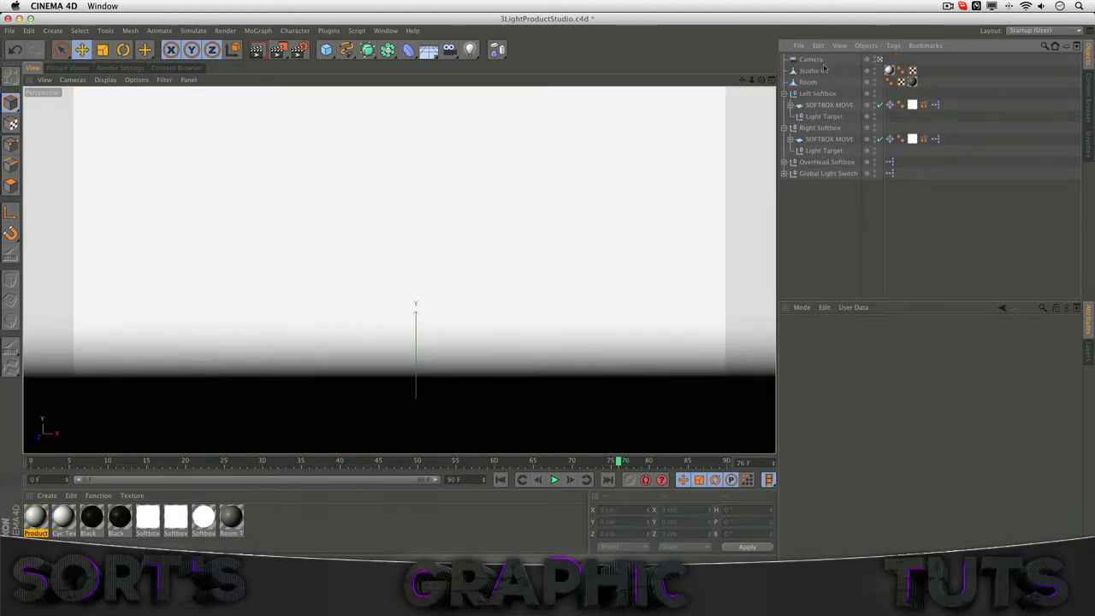
# Delete the Studio C and Room objects, leaving the camera and the softbox lights.
pyautogui.click(813, 71)
pyautogui.press('Delete')
pyautogui.click(811, 71)
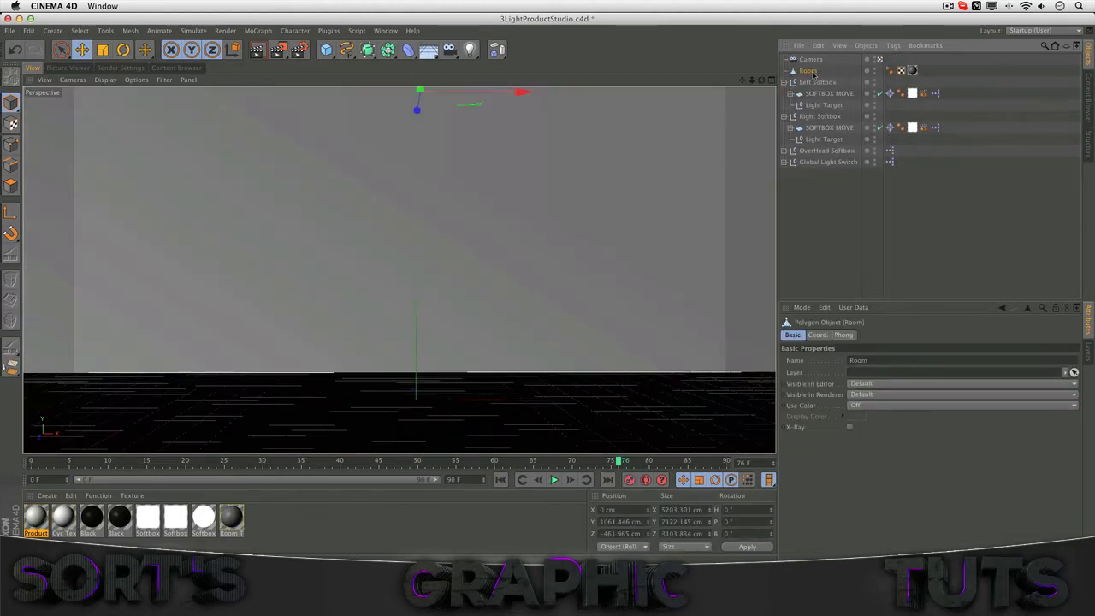
pyautogui.press('Delete')
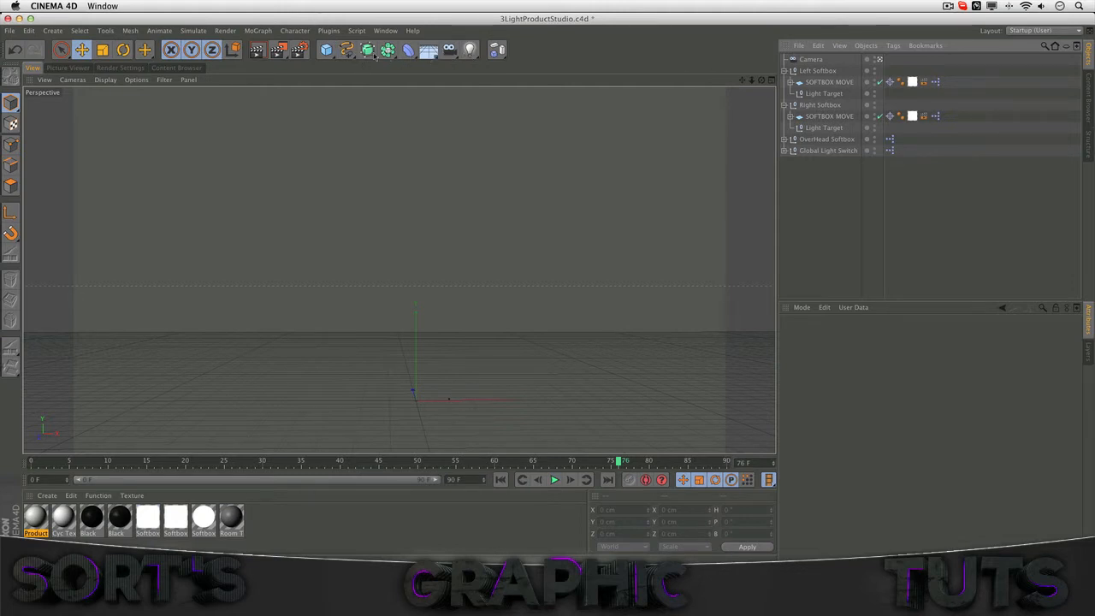
# Add a MoText object and set its font to TYPOGRAPH PRO.
pyautogui.click(258, 31)
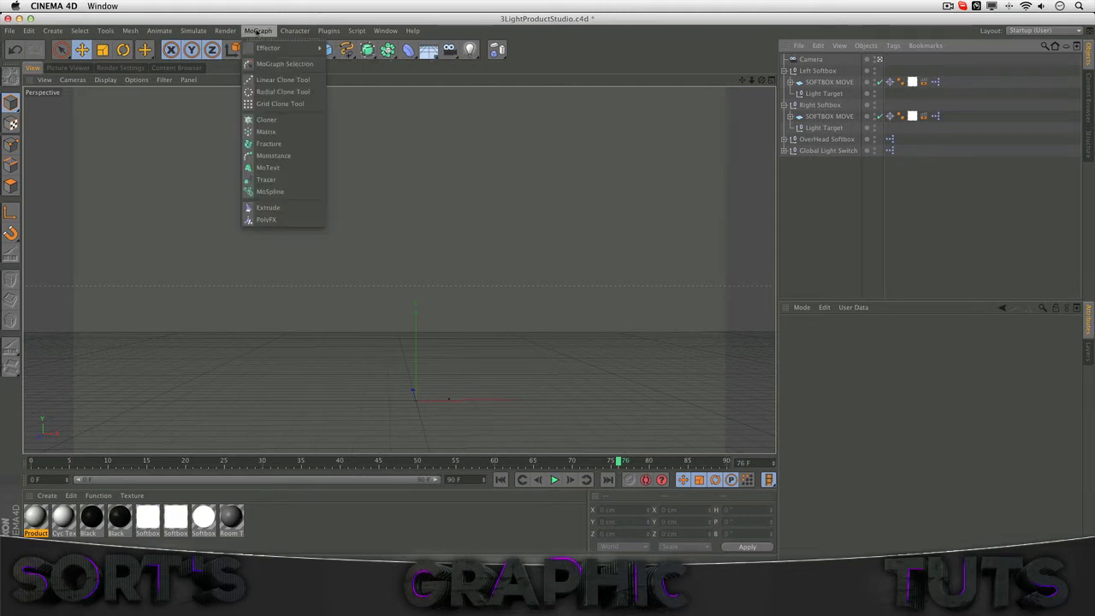
pyautogui.click(268, 169)
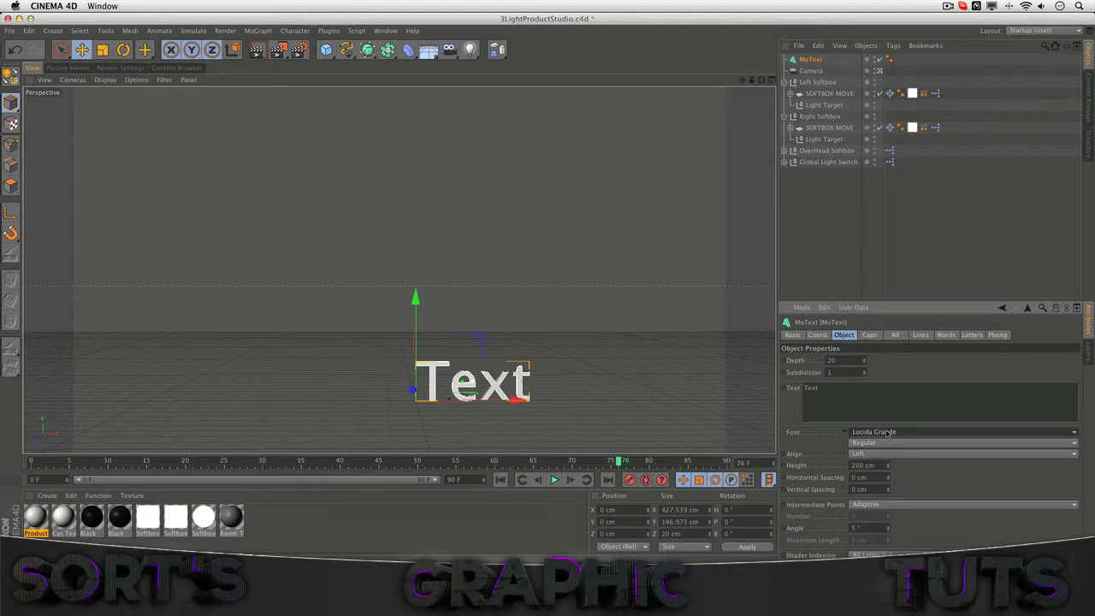
pyautogui.click(939, 430)
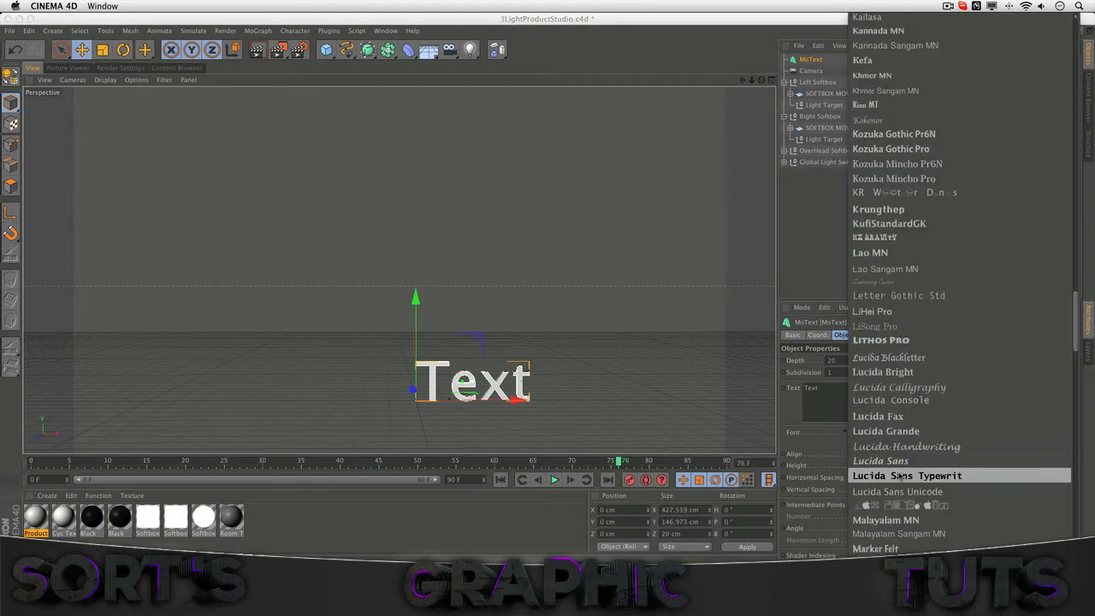
pyautogui.scroll(-10, 933, 462)
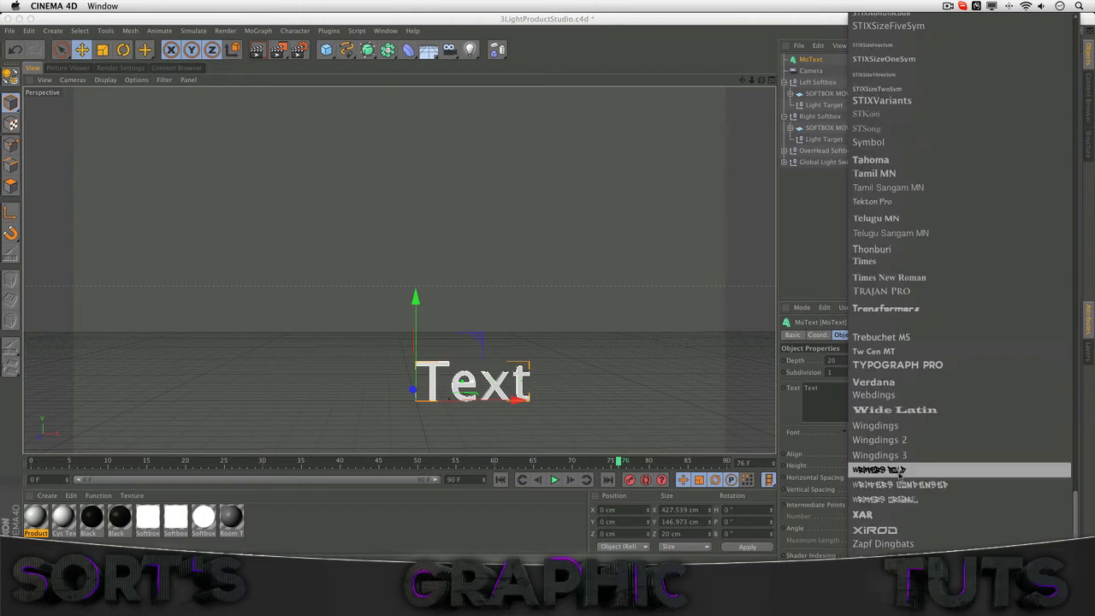
pyautogui.click(889, 364)
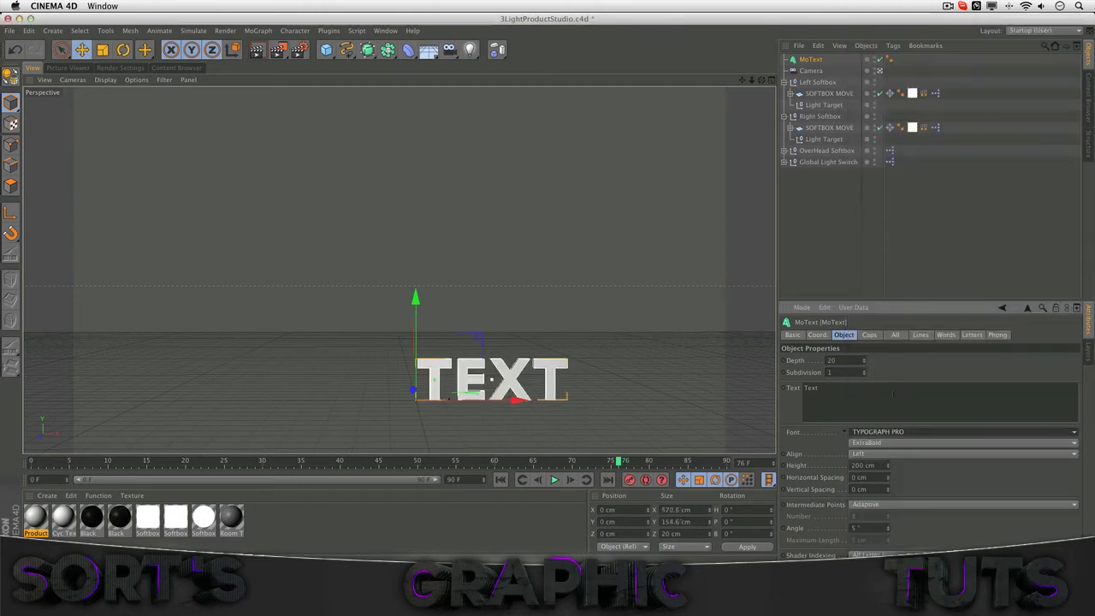
# Align the MoText object to Middle and change its text to TUTORIAL.
pyautogui.click(885, 453)
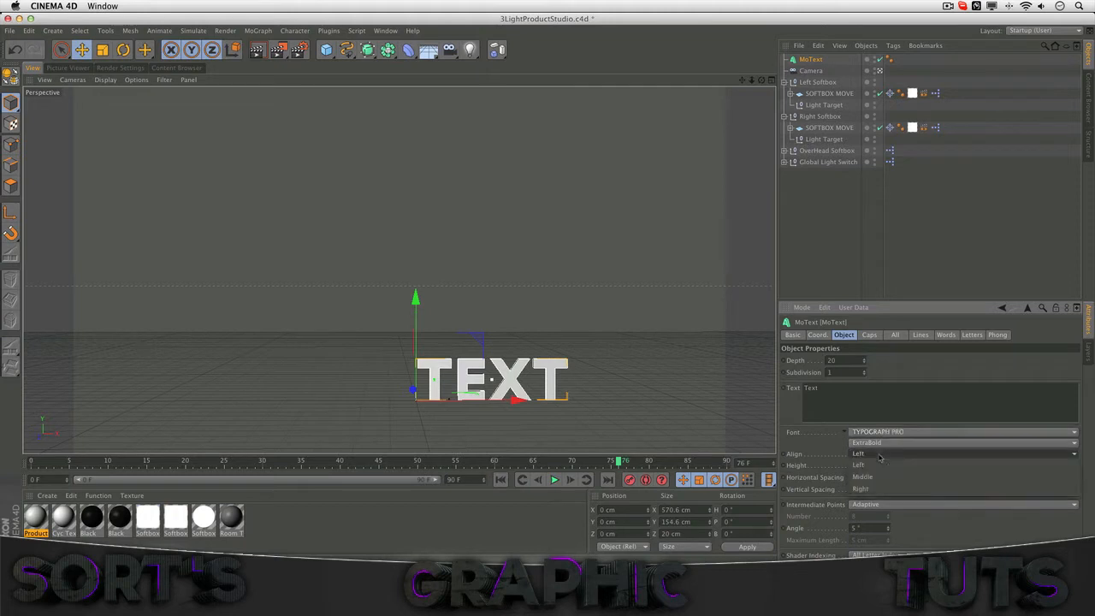
pyautogui.click(886, 477)
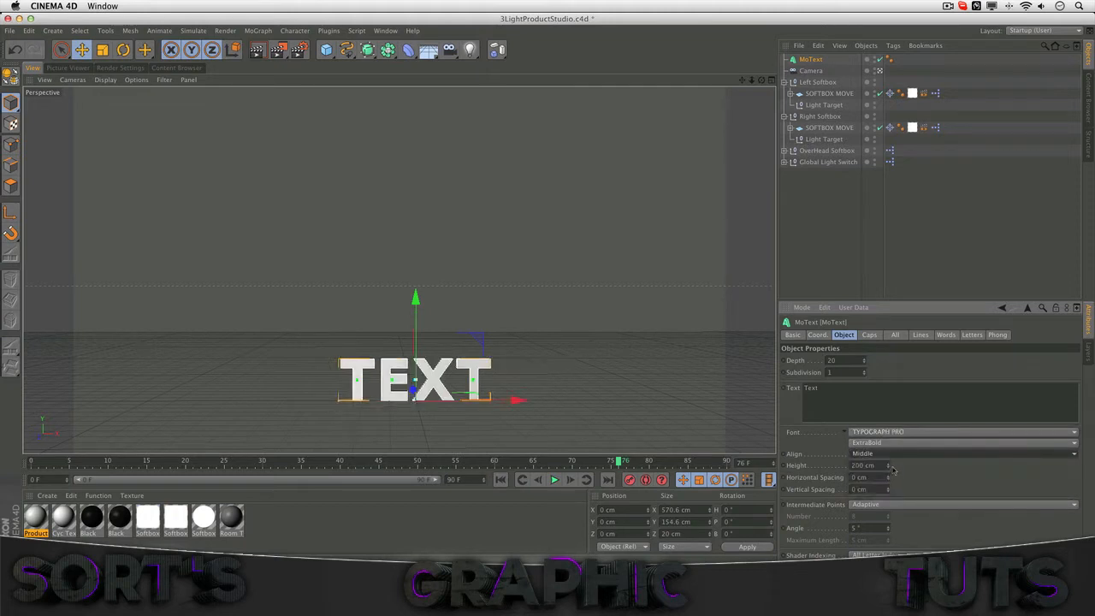
pyautogui.doubleClick(810, 387)
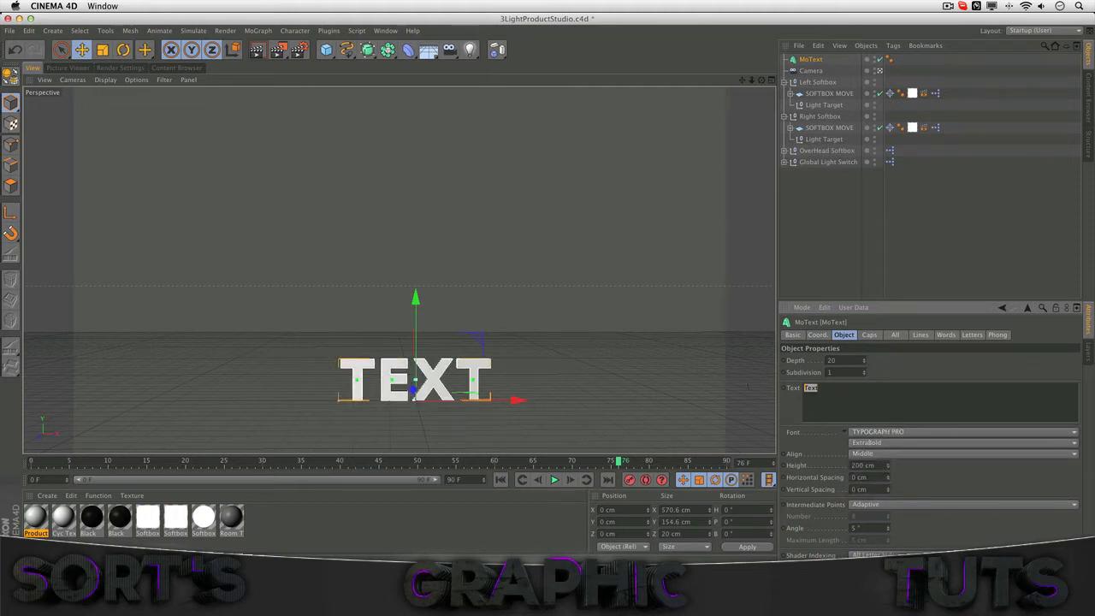
pyautogui.press('BackSpace')
pyautogui.write('TUTORIAL')
pyautogui.click(952, 475)
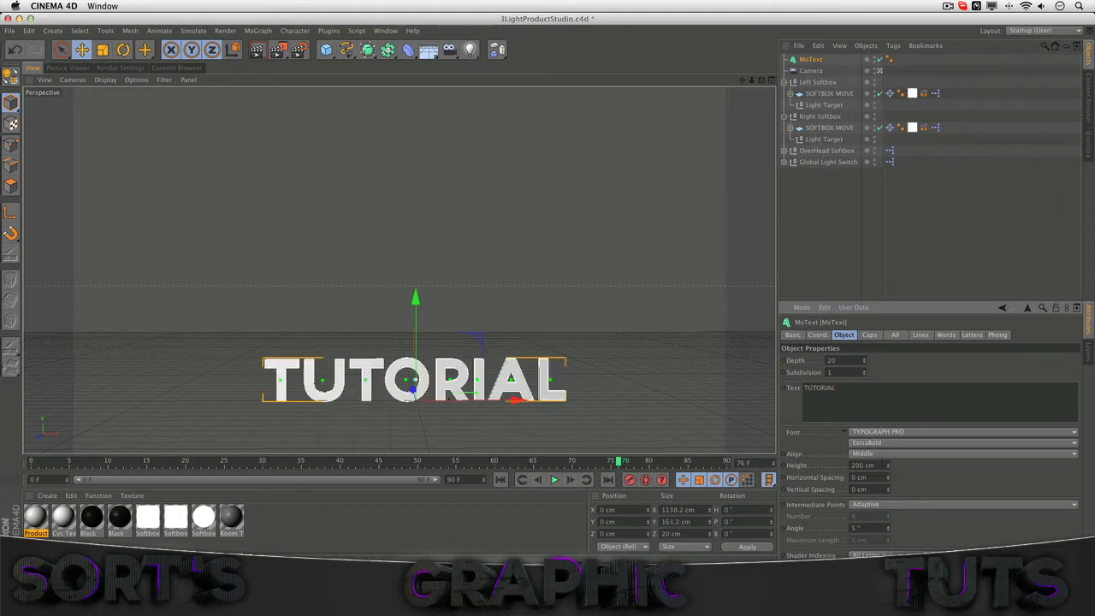
# Set the text's height to 420 cm and depth to 60, and move it to about X -45 cm, Y 233 cm.
pyautogui.moveTo(887, 465); pyautogui.dragTo(963, 465)
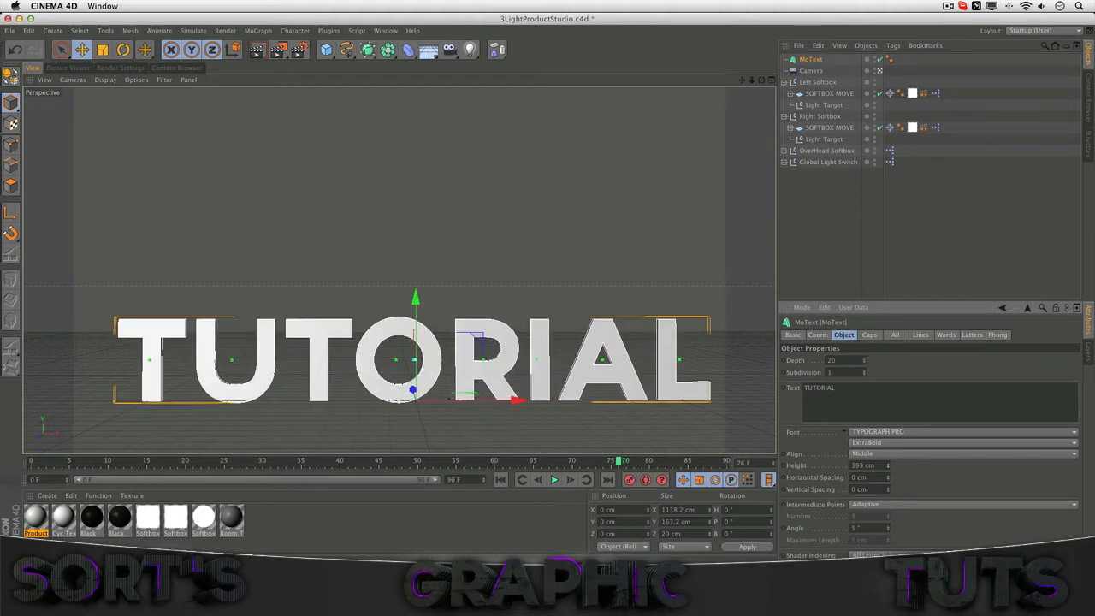
pyautogui.moveTo(415, 300); pyautogui.dragTo(416, 237)
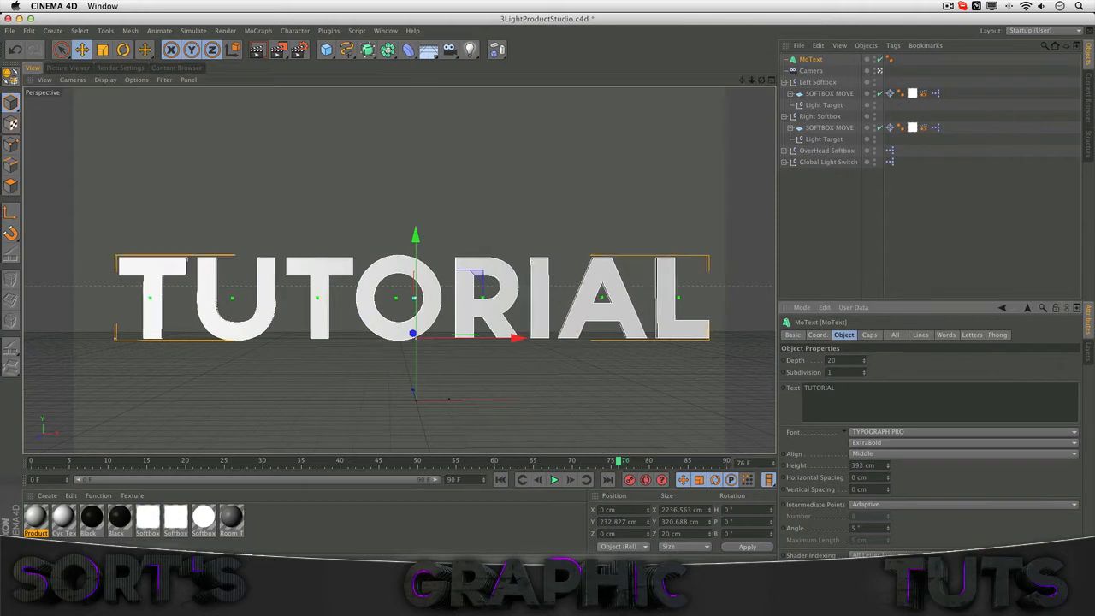
pyautogui.moveTo(888, 466); pyautogui.dragTo(906, 465)
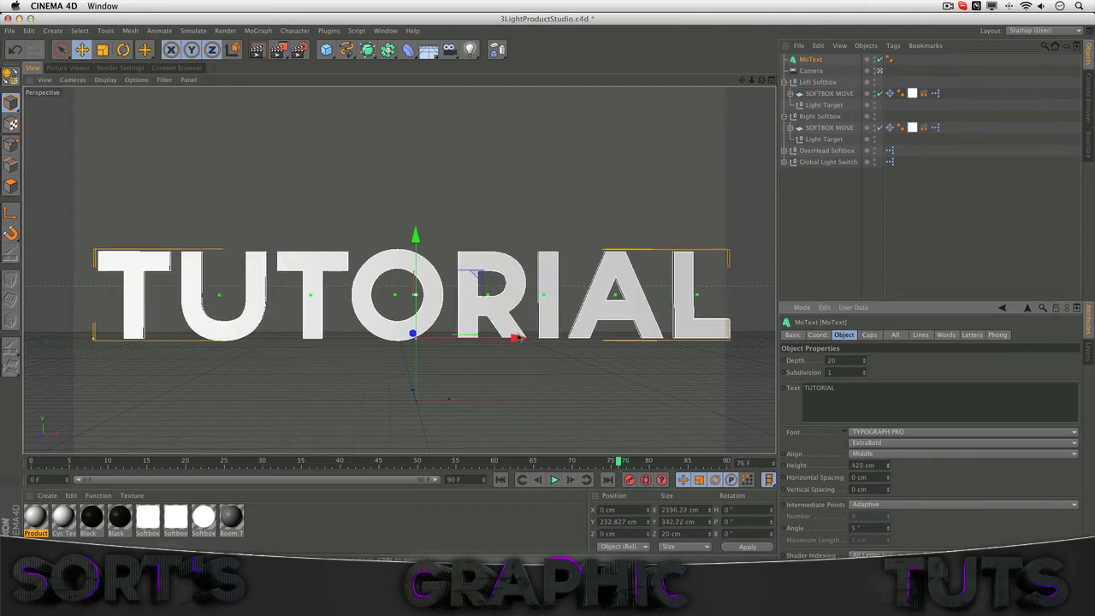
pyautogui.moveTo(518, 338); pyautogui.dragTo(506, 338)
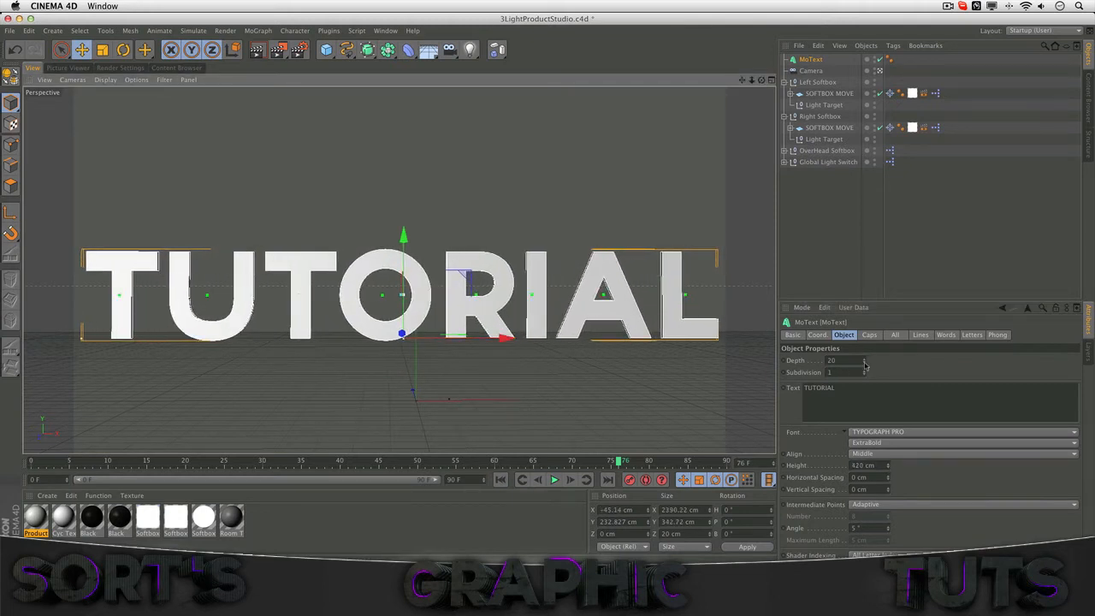
pyautogui.moveTo(865, 363)
pyautogui.mouseDown()
pyautogui.moveTo(890, 363)
pyautogui.moveTo(879, 366)
pyautogui.mouseUp()
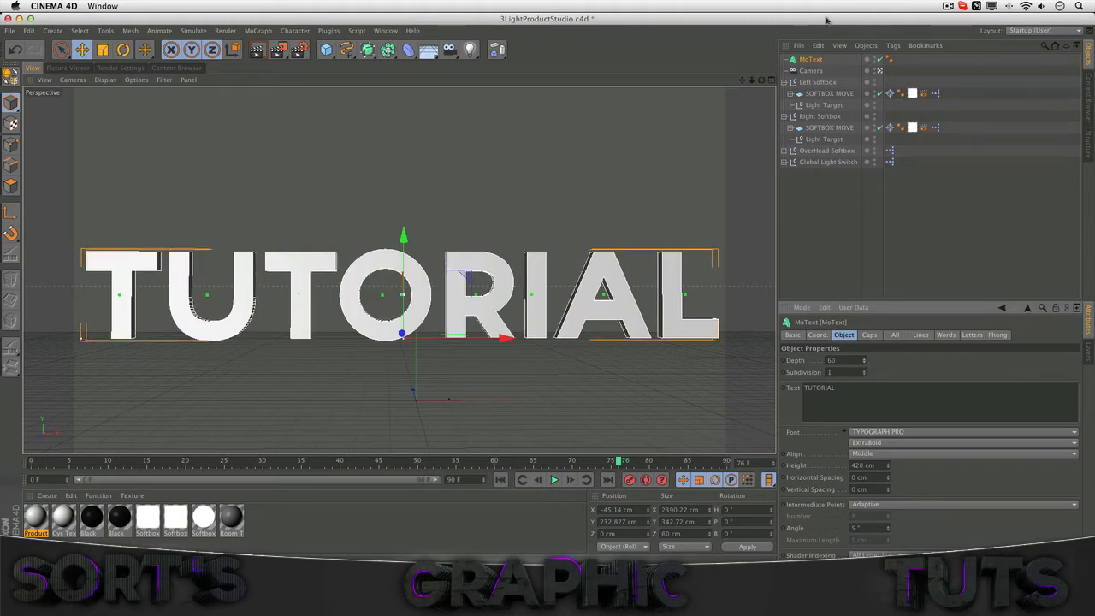
# In the Top view, make three copies of the TUTORIAL text and space them behind the original along Z, the farthest at about 467 cm.
pyautogui.click(771, 81)
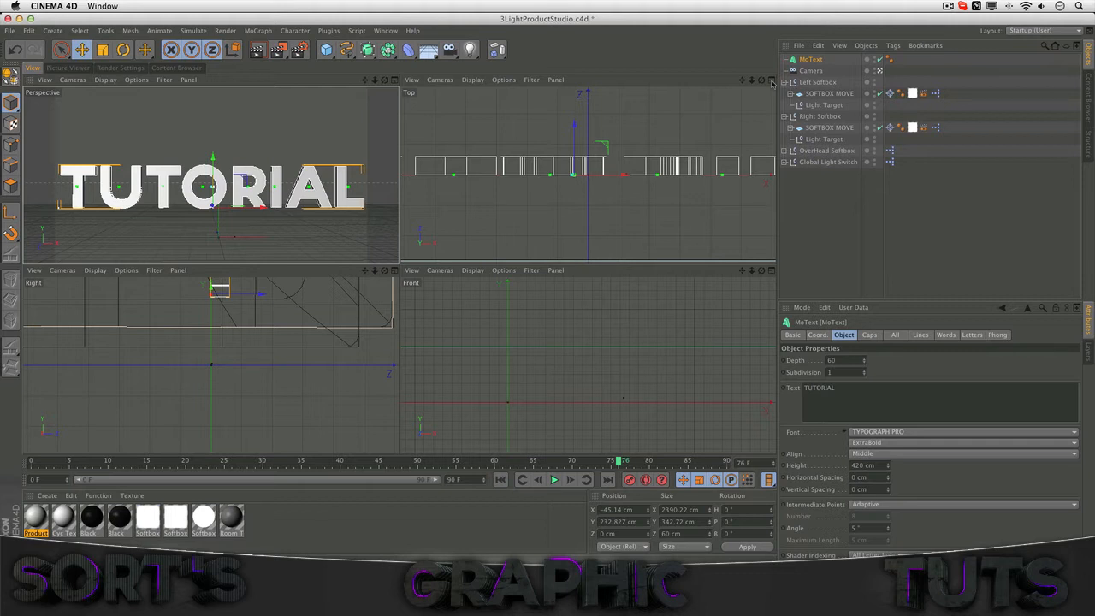
pyautogui.click(772, 80)
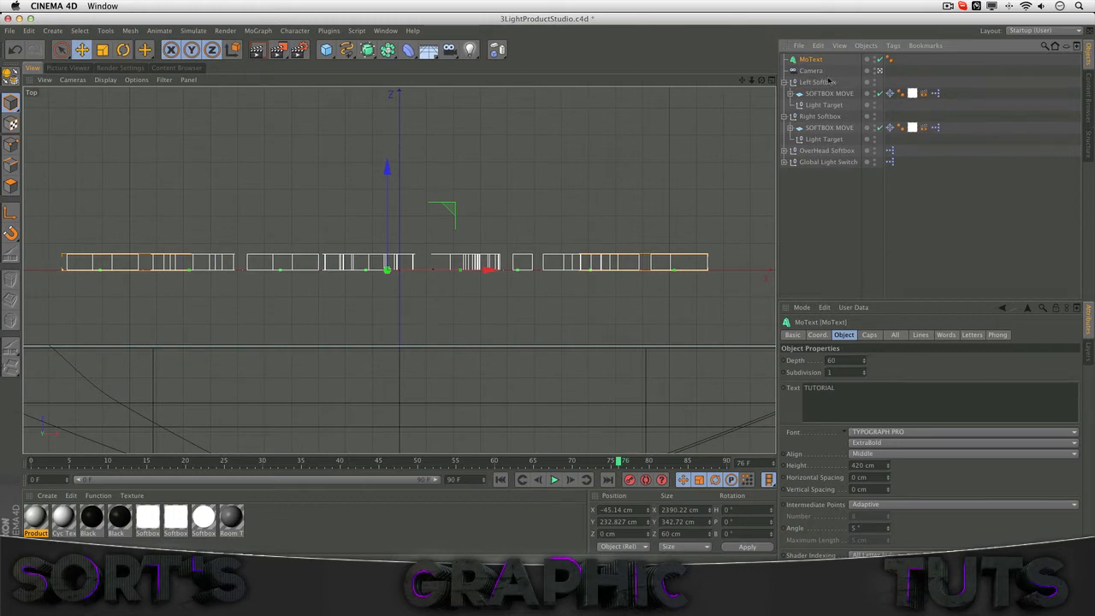
pyautogui.press('super+v')
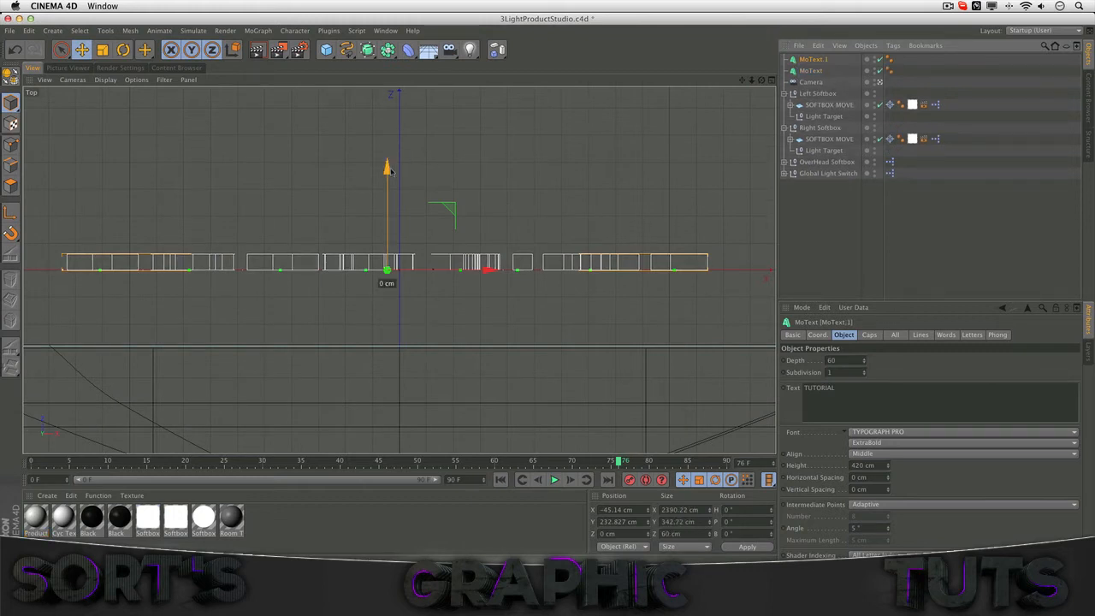
pyautogui.moveTo(396, 167); pyautogui.dragTo(394, 92)
pyautogui.press('super+v')
pyautogui.press('super+v')
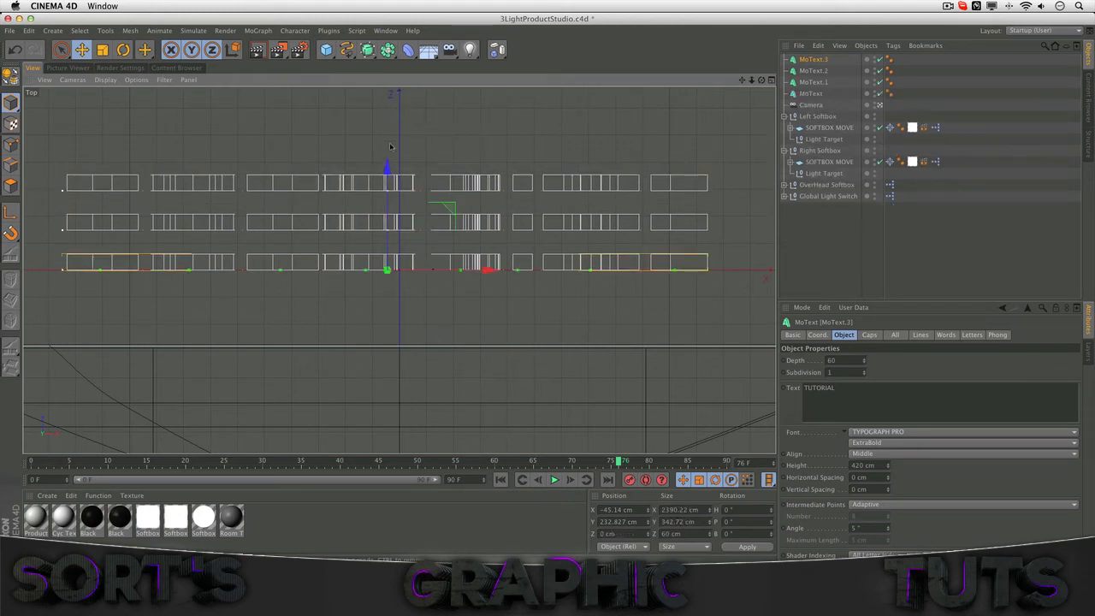
pyautogui.moveTo(387, 167); pyautogui.dragTo(390, 41)
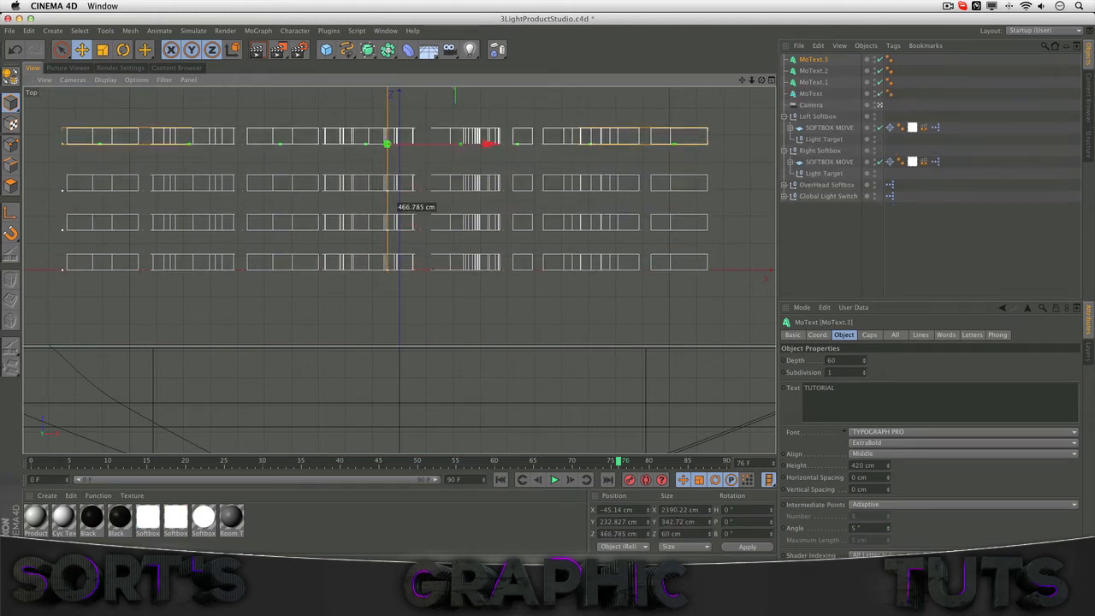
# Move the farthest TUTORIAL copy to about Z 450 cm and paste another copy behind it at about Z 606 cm.
pyautogui.moveTo(390, 178); pyautogui.dragTo(391, 182)
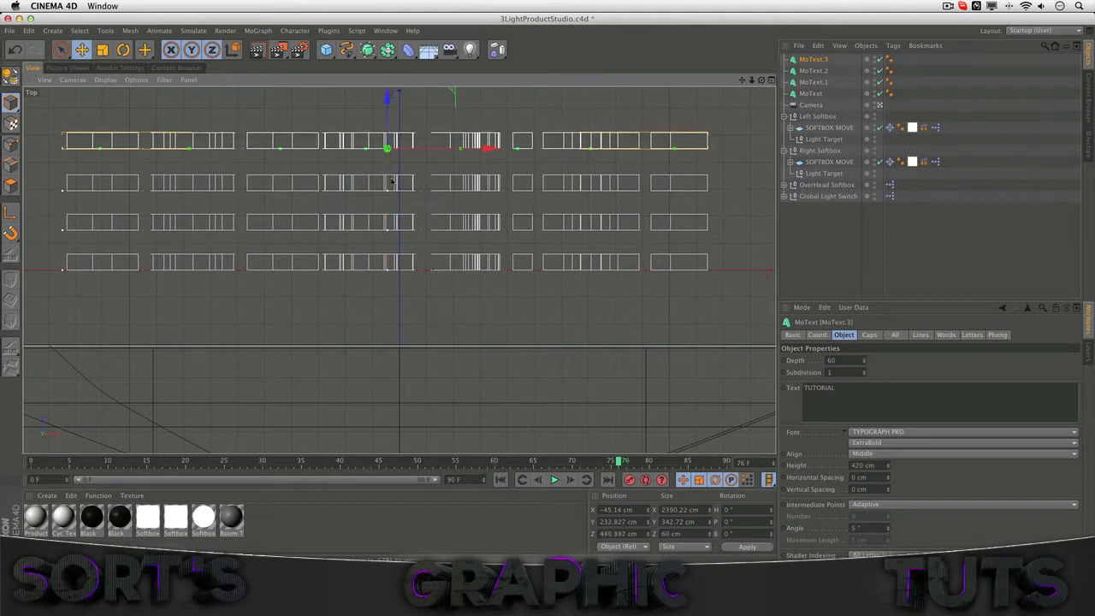
pyautogui.press('super+v')
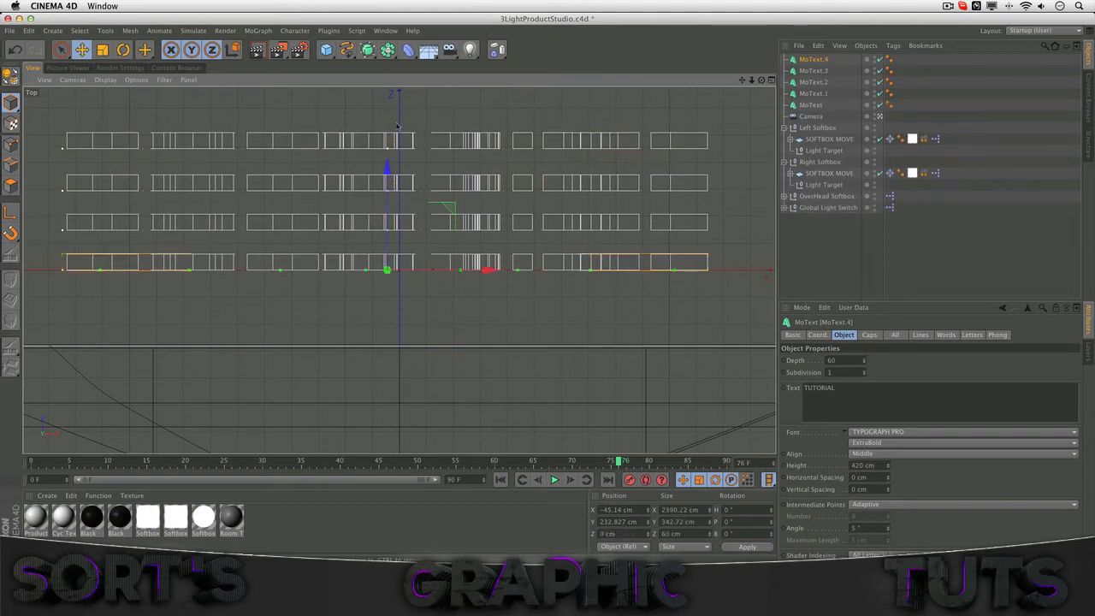
pyautogui.moveTo(388, 167); pyautogui.dragTo(388, 18)
pyautogui.moveTo(387, 119); pyautogui.dragTo(388, 104)
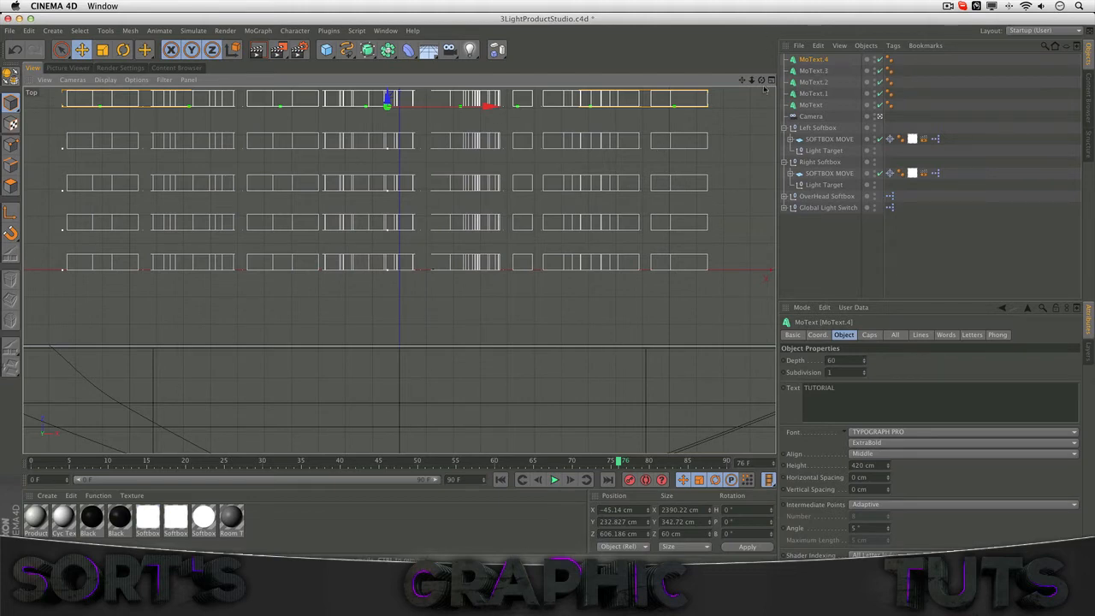
# Paste a fifth copy of the TUTORIAL text, place it at about Z 750 cm, and return to the full Perspective view.
pyautogui.moveTo(743, 81); pyautogui.dragTo(759, 211)
pyautogui.press('super+v')
pyautogui.moveTo(403, 298); pyautogui.dragTo(415, 95)
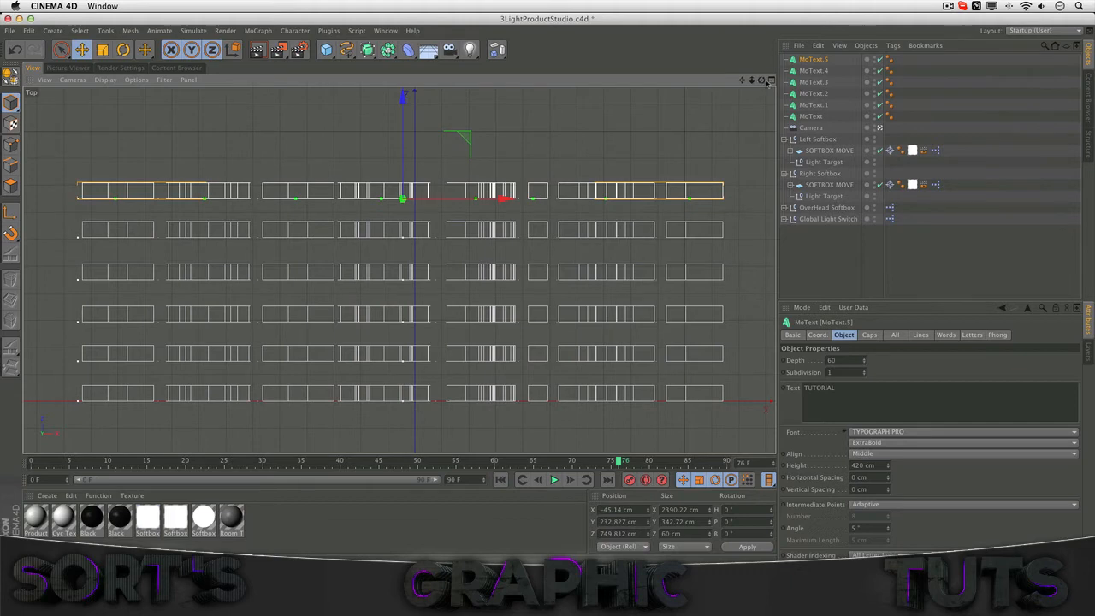
pyautogui.click(770, 81)
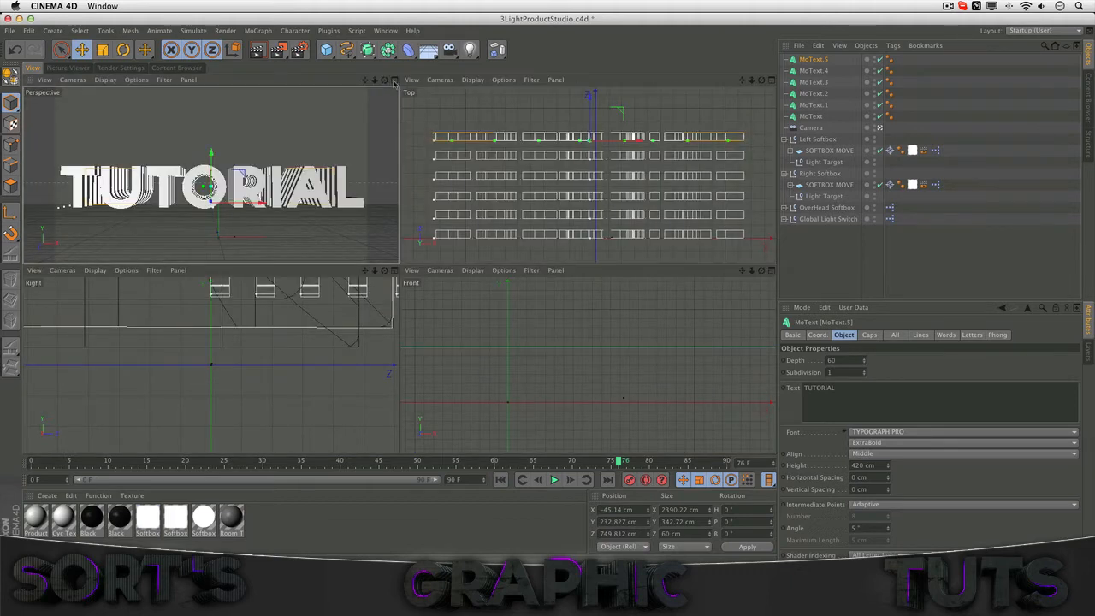
pyautogui.click(393, 80)
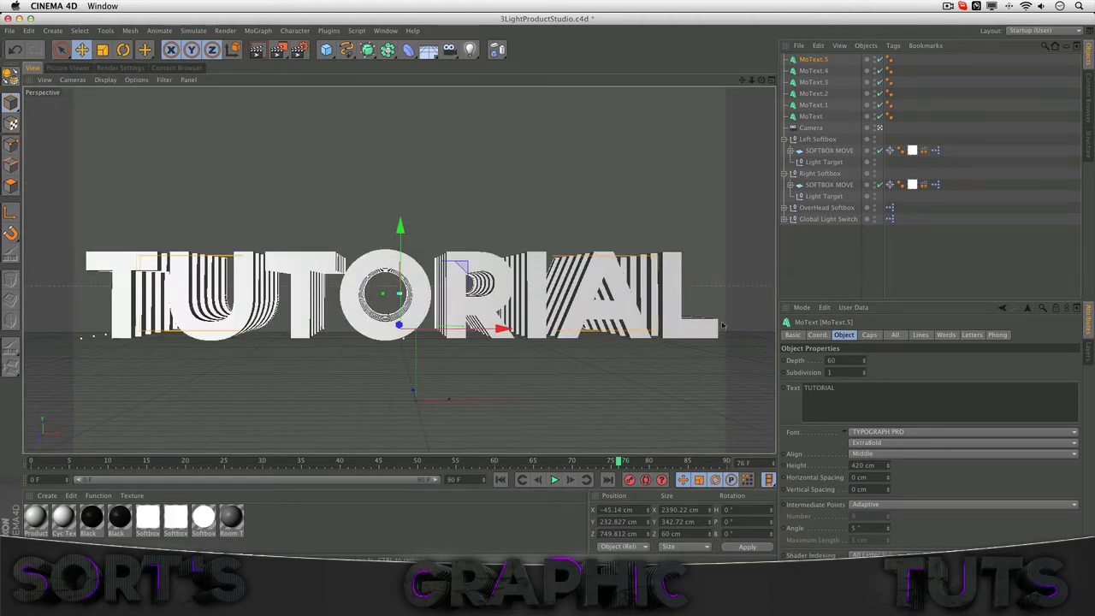
# Set both the start and end caps of the original front MoText to Fillet Cap.
pyautogui.click(869, 335)
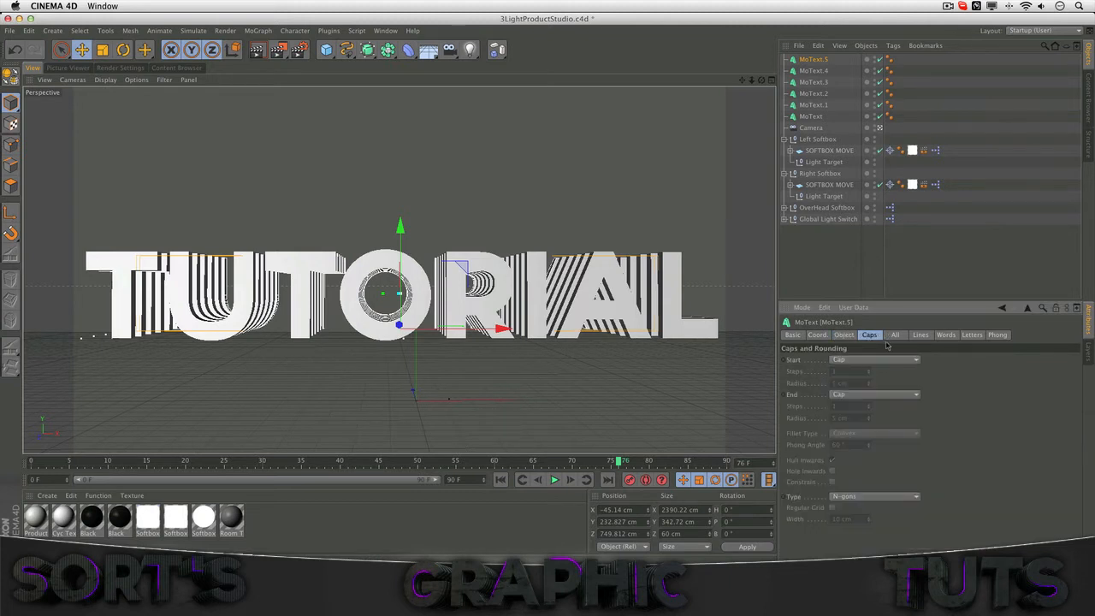
pyautogui.click(809, 117)
pyautogui.click(853, 359)
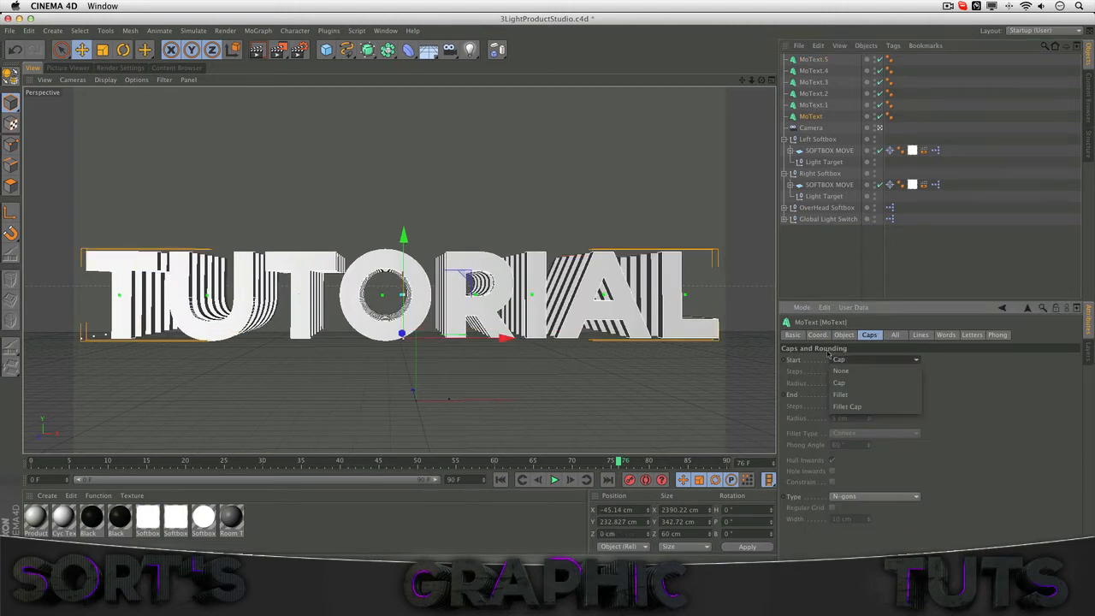
pyautogui.click(859, 407)
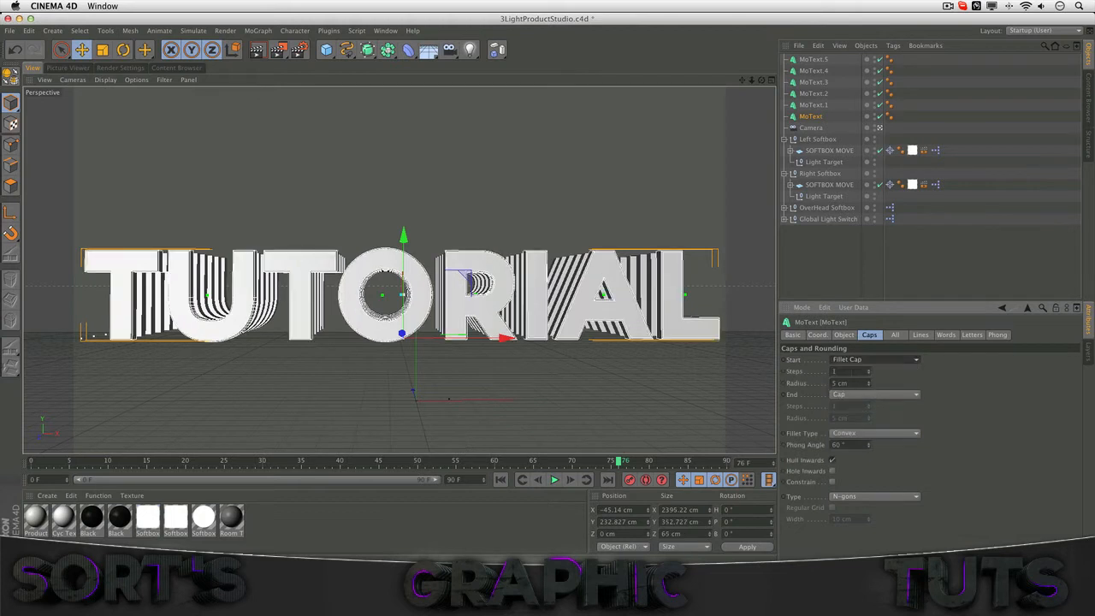
pyautogui.click(866, 395)
pyautogui.click(867, 441)
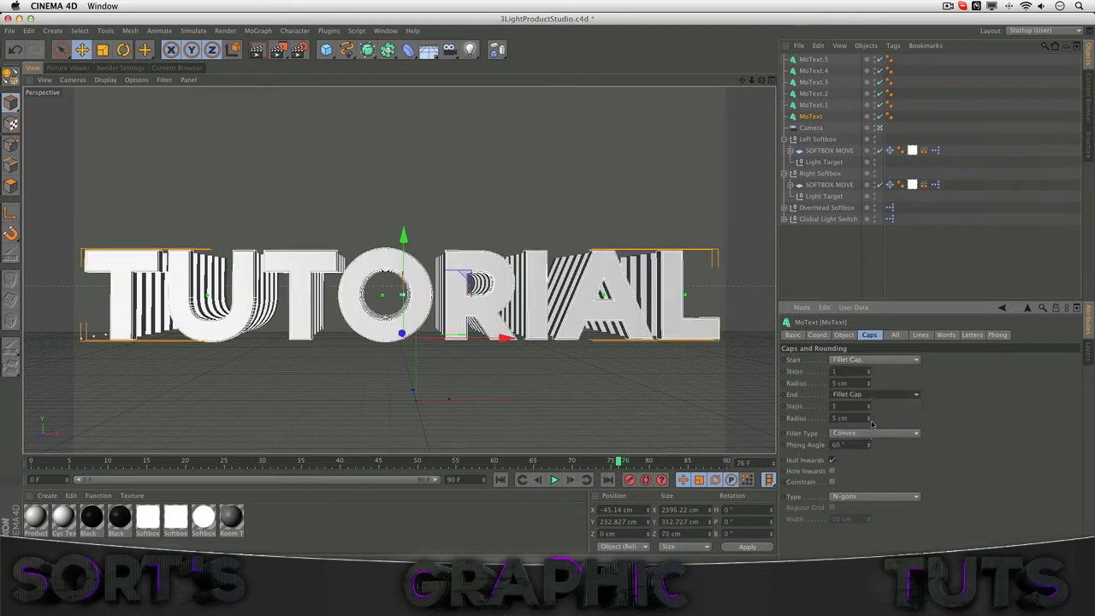
# Select the five copies, MoText.1 through MoText.5, and set their start and end caps to Fillet Cap.
pyautogui.press('Up')
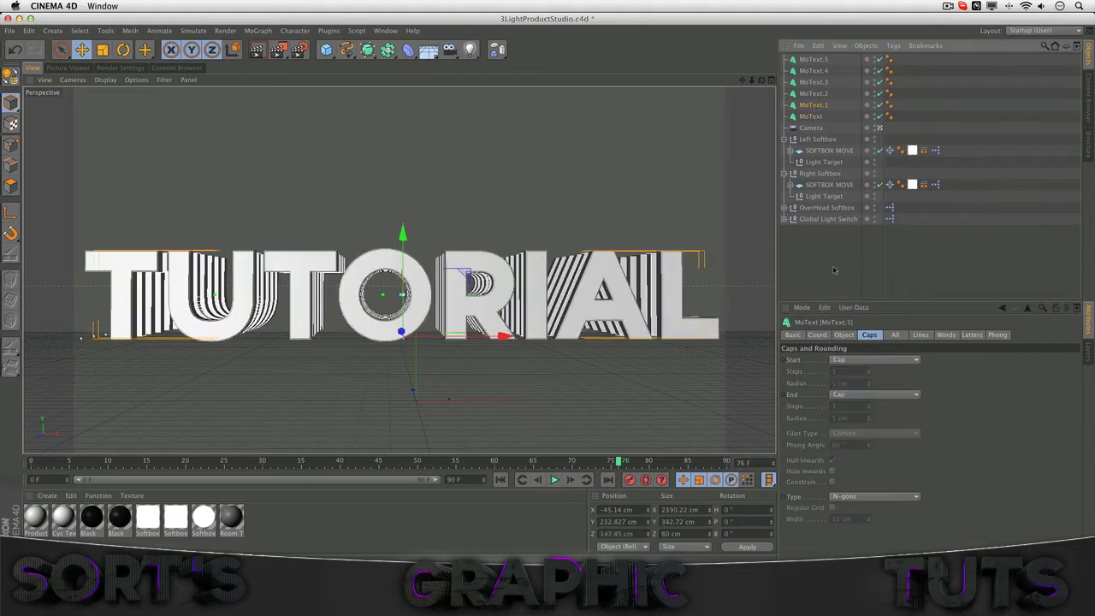
pyautogui.keyDown('shift'); pyautogui.click(817, 60); pyautogui.keyUp('shift')
pyautogui.click(870, 361)
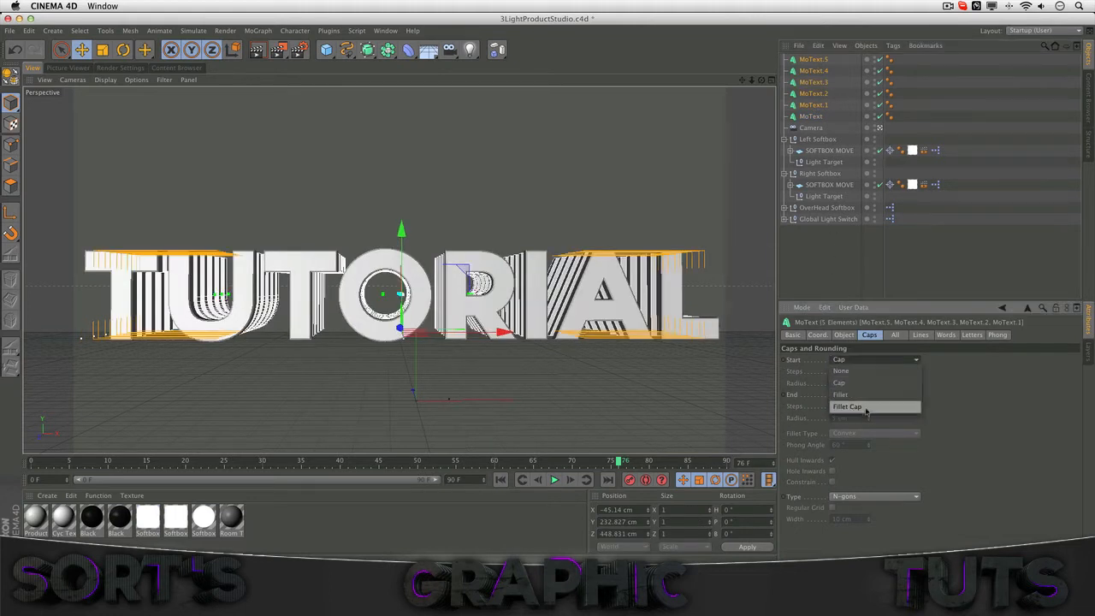
pyautogui.click(865, 408)
pyautogui.click(872, 394)
pyautogui.click(858, 443)
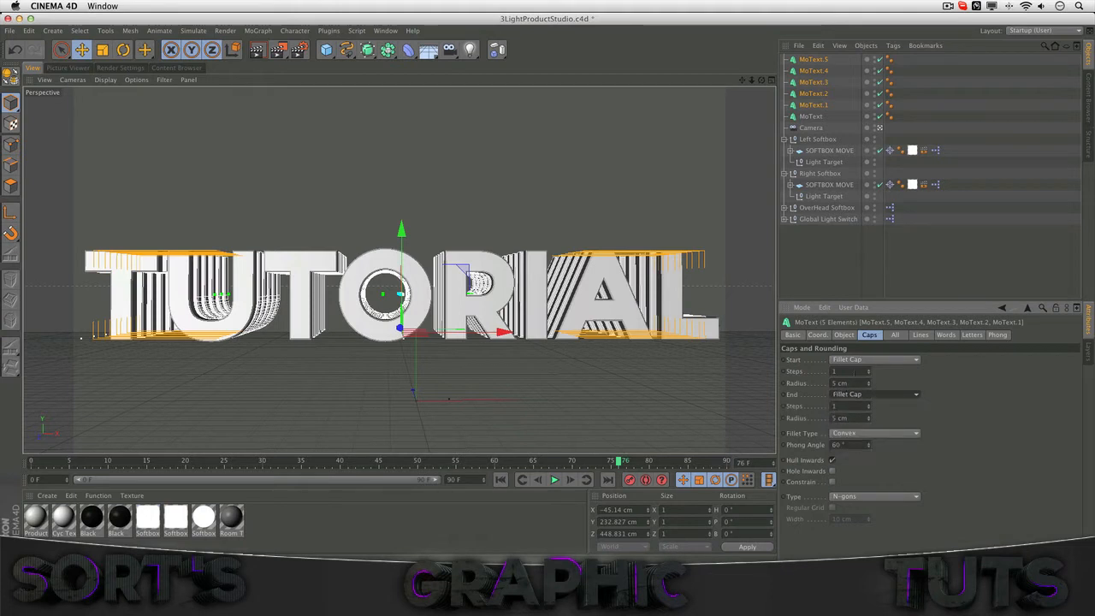
# Set the five copies' start and end fillets to a 7 cm radius with 2 steps, and deselect them.
pyautogui.click(869, 382)
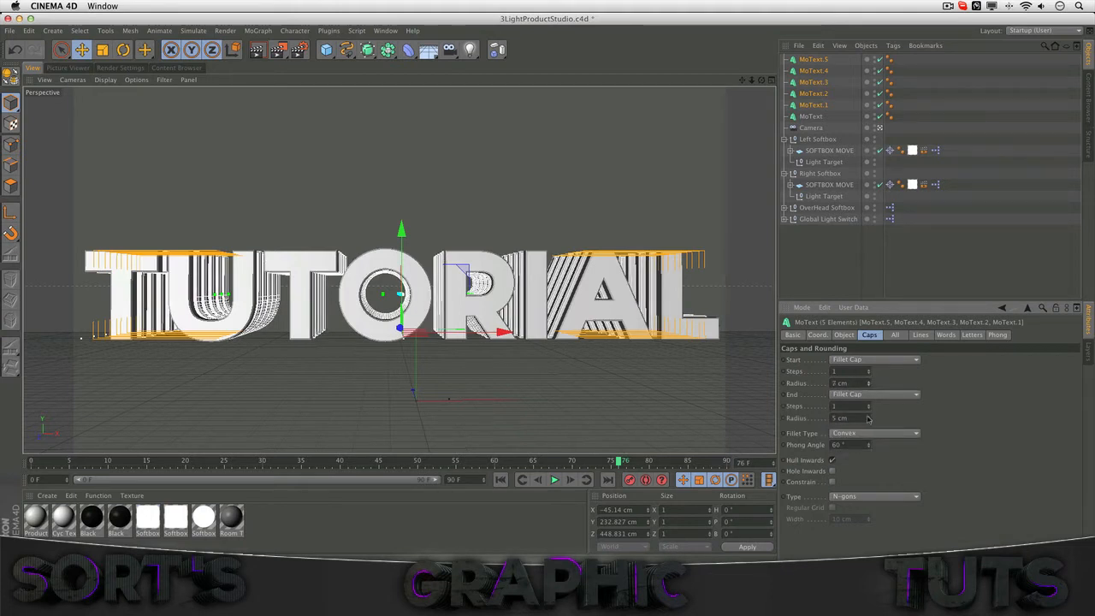
pyautogui.click(868, 417)
pyautogui.click(868, 370)
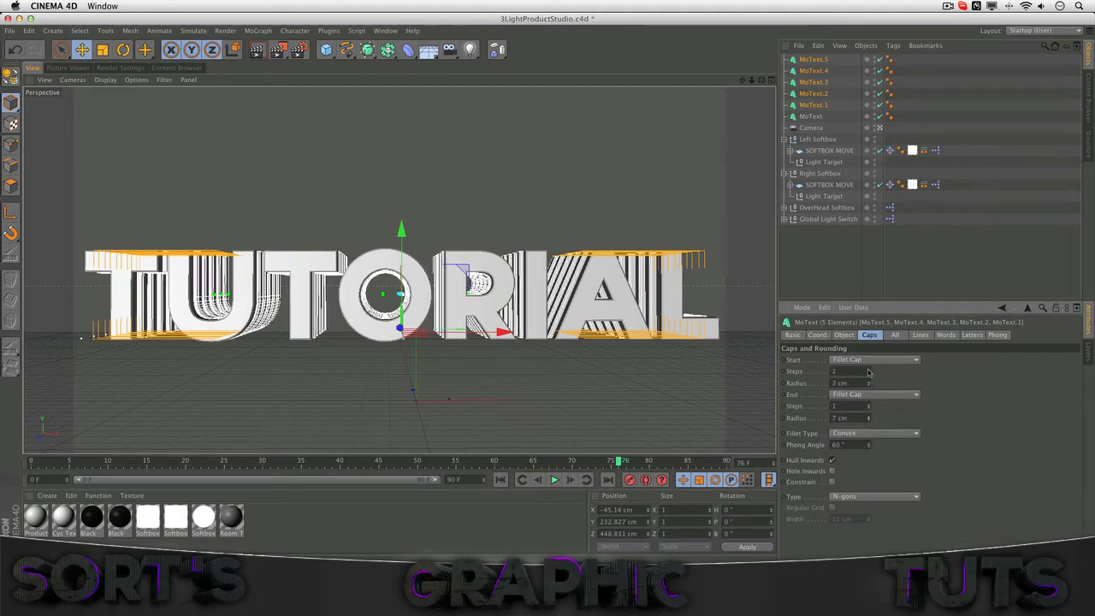
pyautogui.click(869, 369)
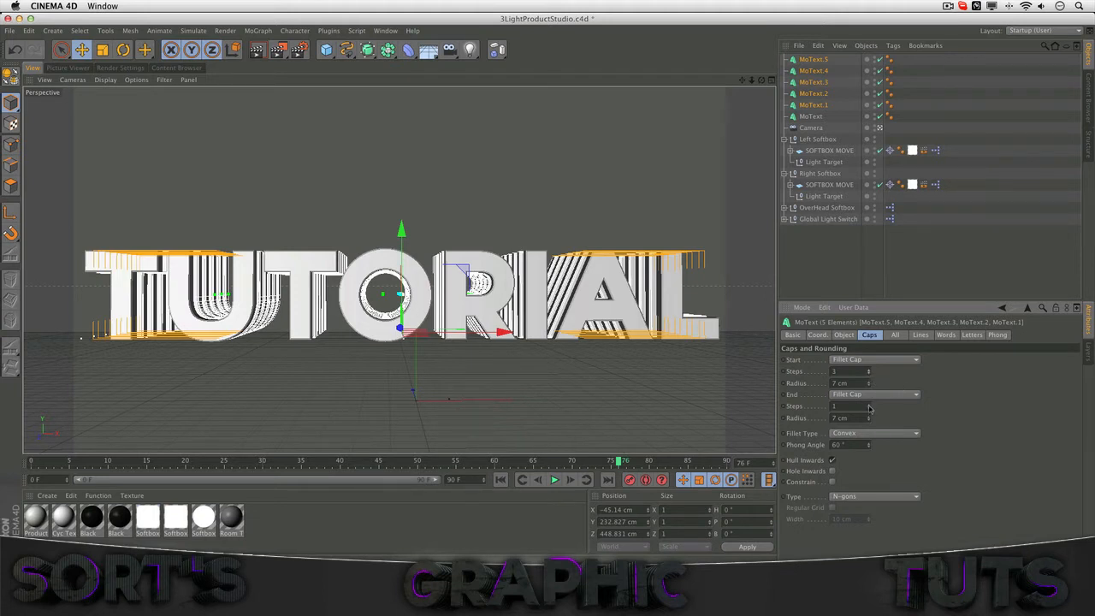
pyautogui.click(869, 403)
pyautogui.click(868, 373)
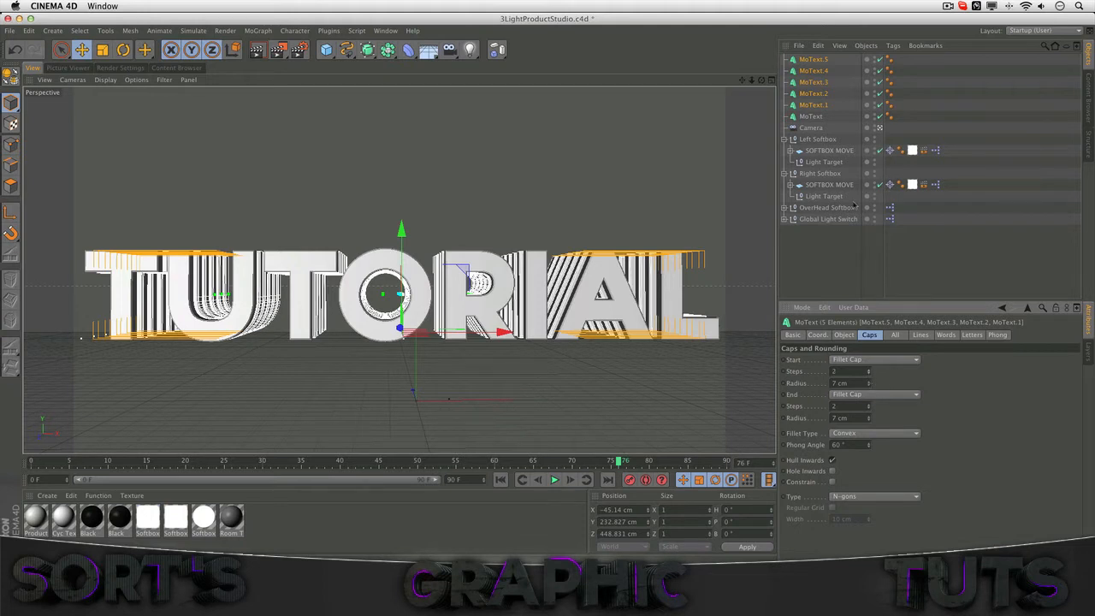
pyautogui.click(834, 263)
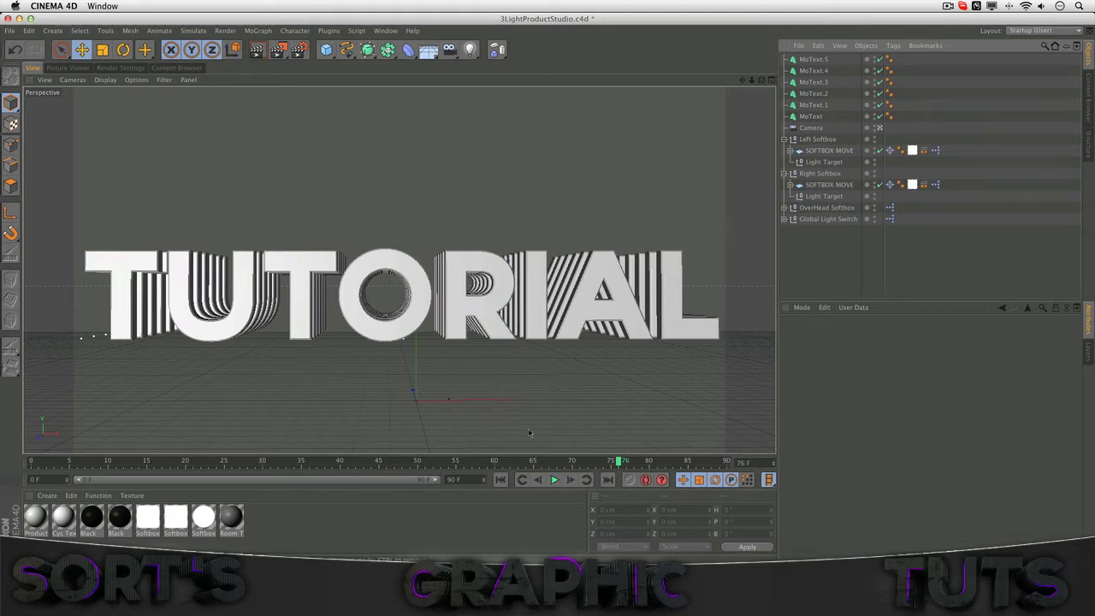
# Create a new material, open it in the Material Editor, and set its preview to Object (Soft Shadow).
pyautogui.doubleClick(316, 529)
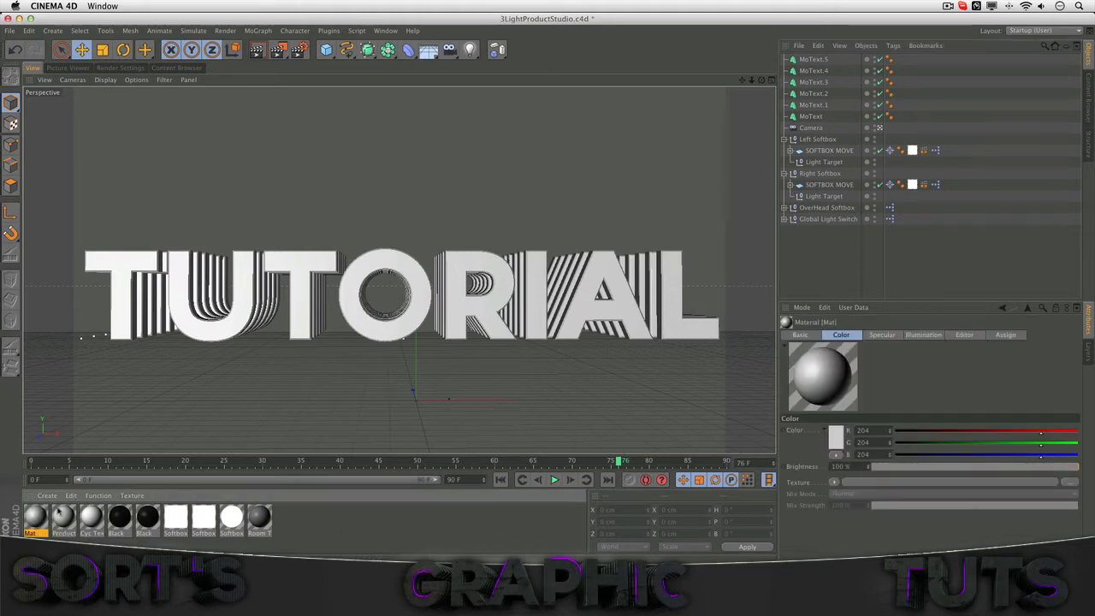
pyautogui.doubleClick(35, 517)
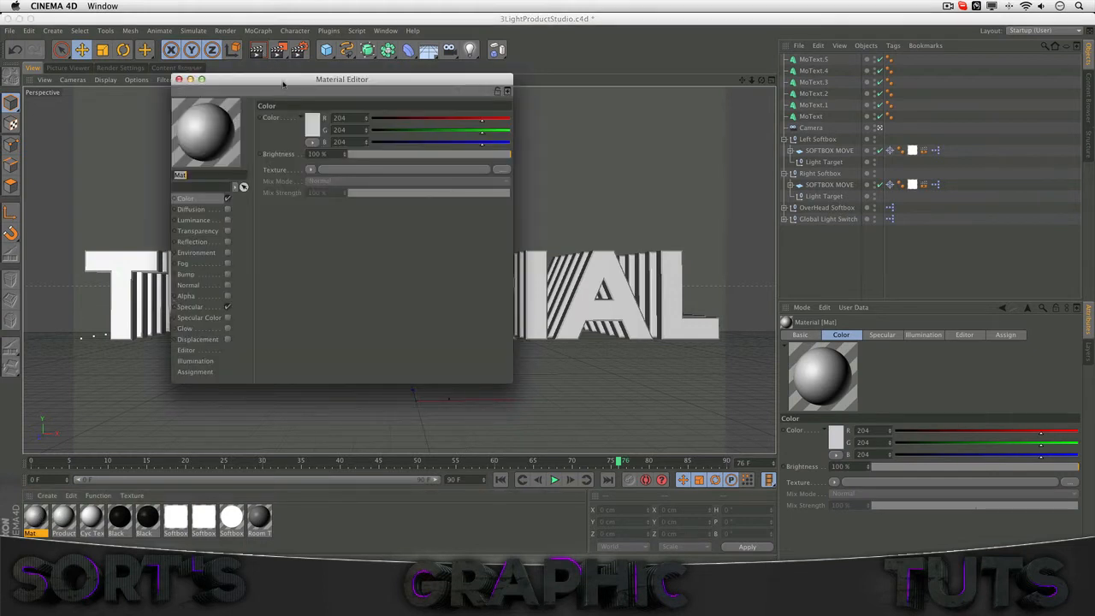
pyautogui.moveTo(284, 83); pyautogui.dragTo(357, 85)
pyautogui.click(280, 200)
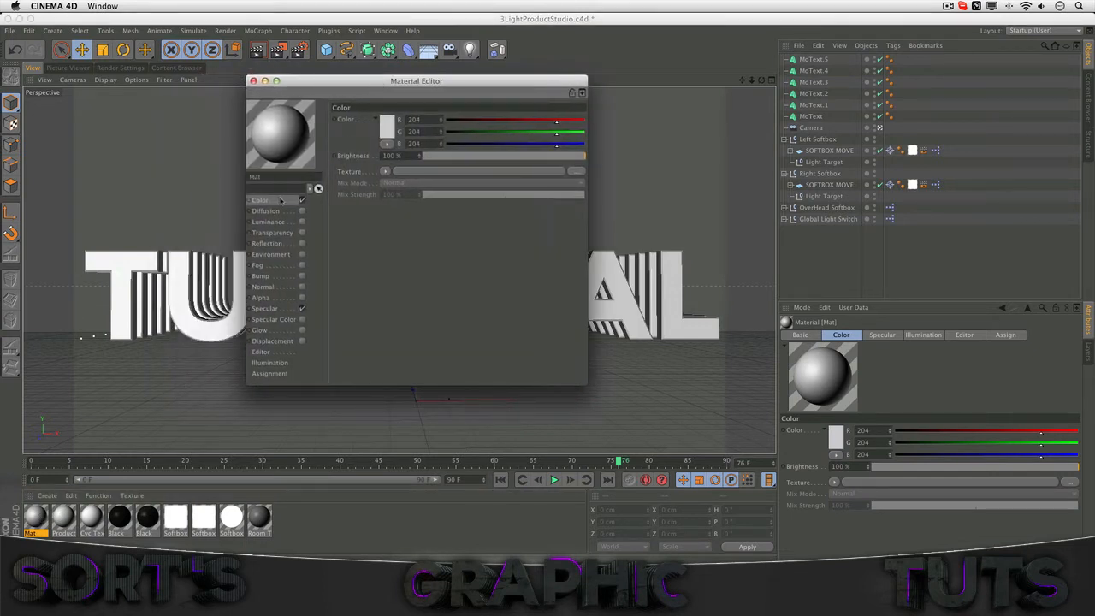
pyautogui.click(317, 187)
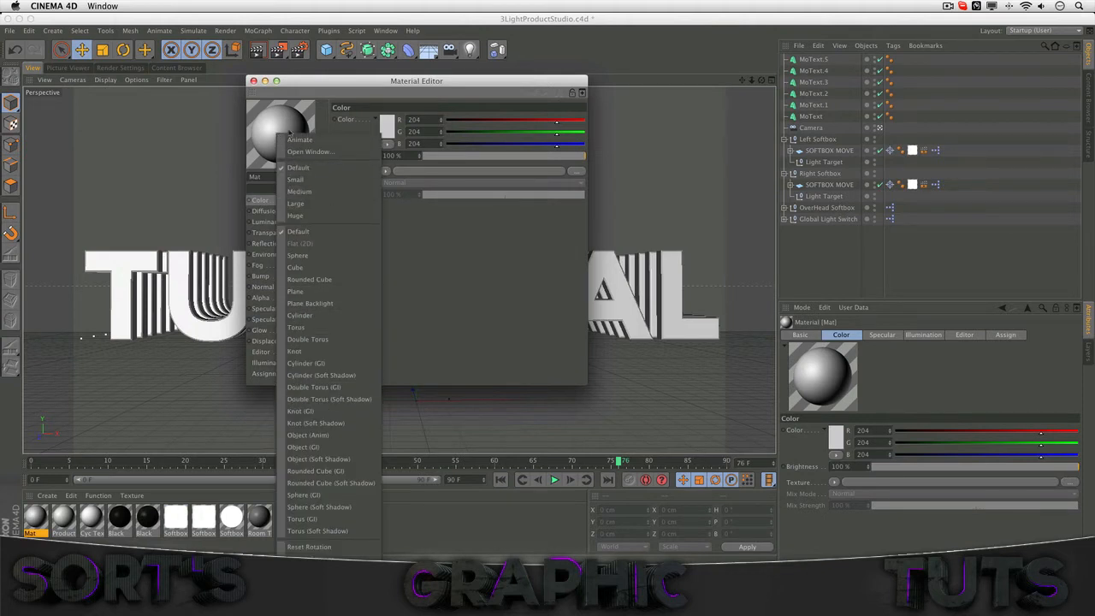
pyautogui.click(319, 459)
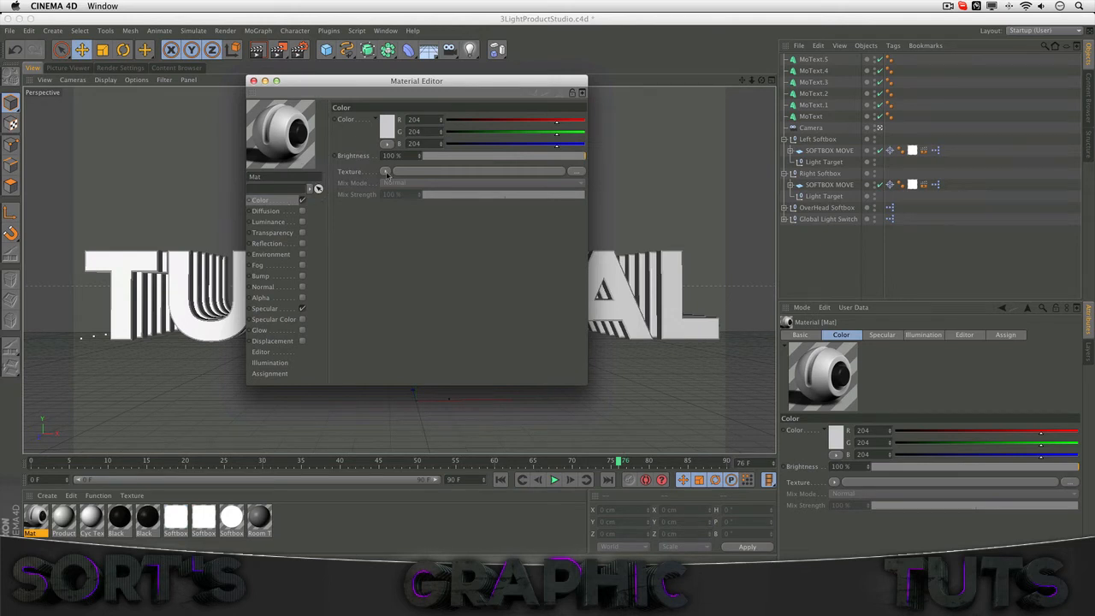
# Set the new material's color to dark grey, RGB 59, 59, 59.
pyautogui.click(395, 126)
pyautogui.click(317, 139)
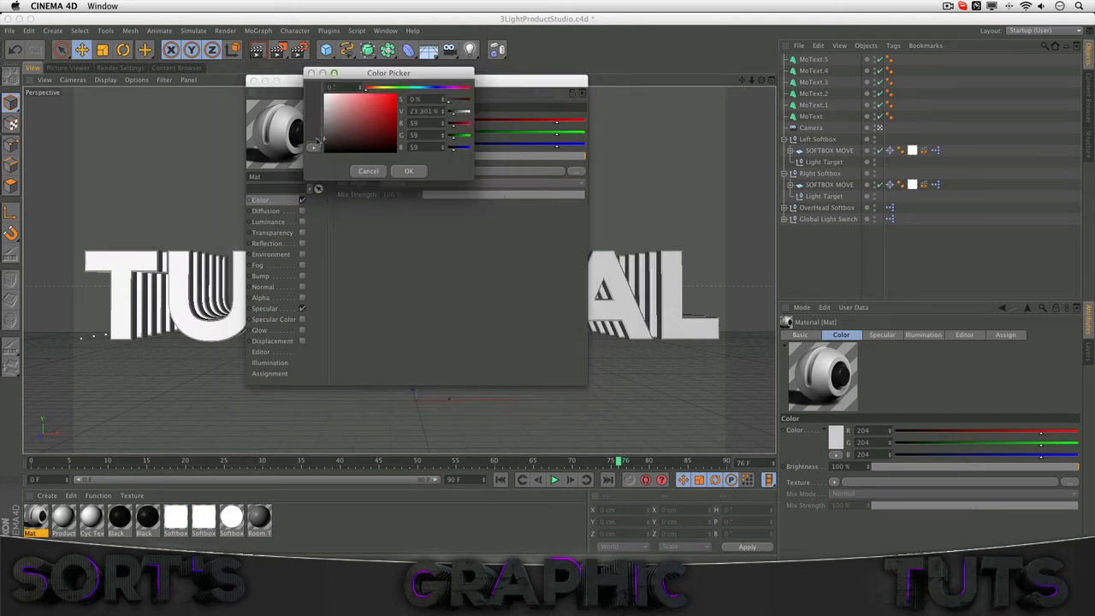
pyautogui.click(407, 171)
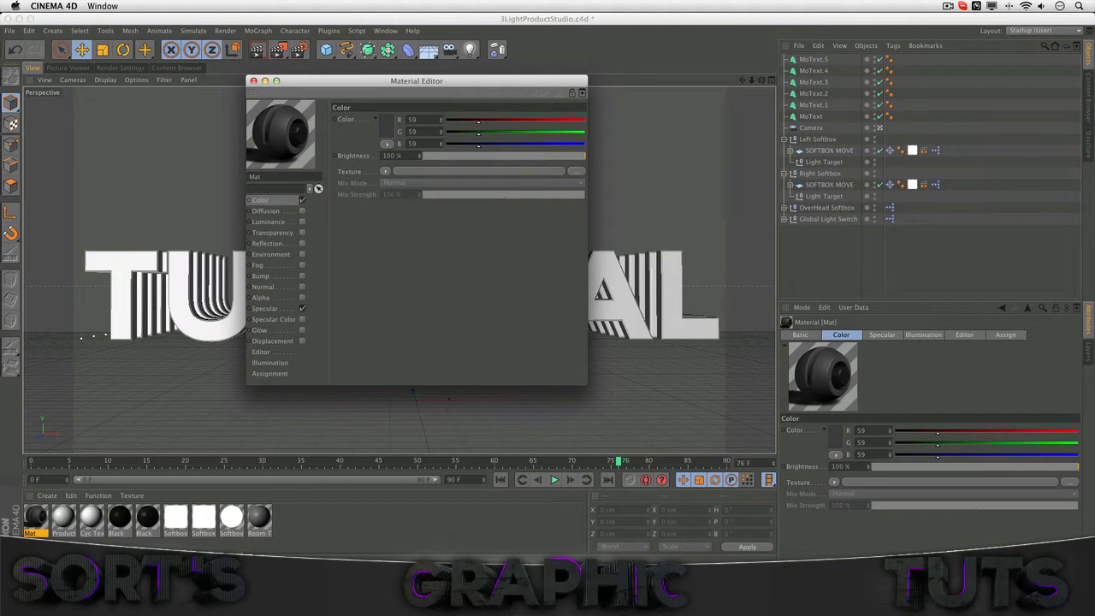
# Load Grunge Wall.jpg from the Textures folder as the material's color texture without copying it to the project location.
pyautogui.click(386, 172)
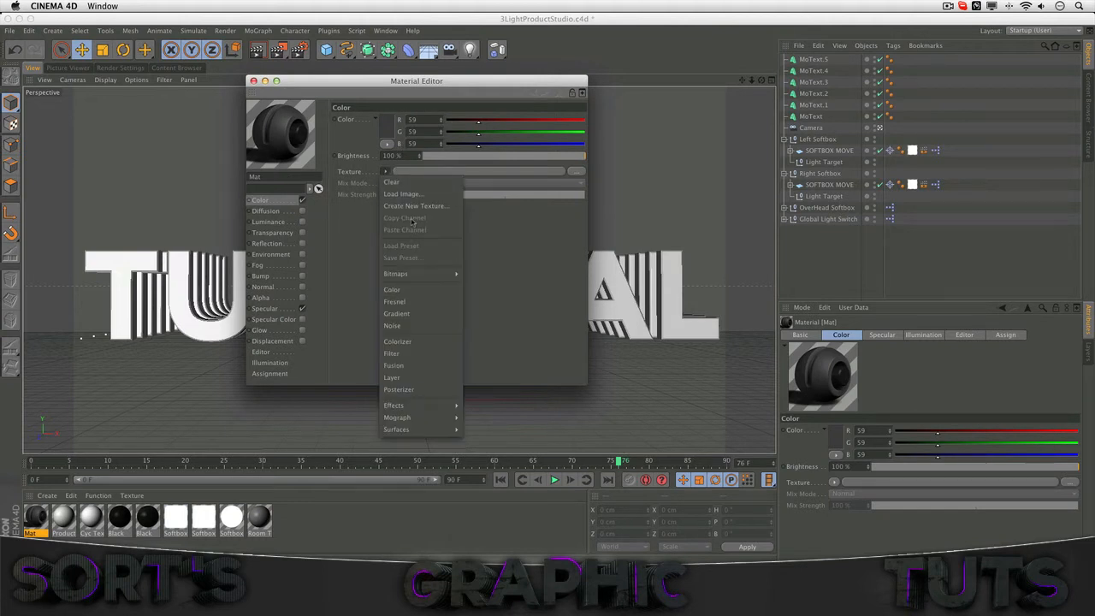
pyautogui.click(410, 194)
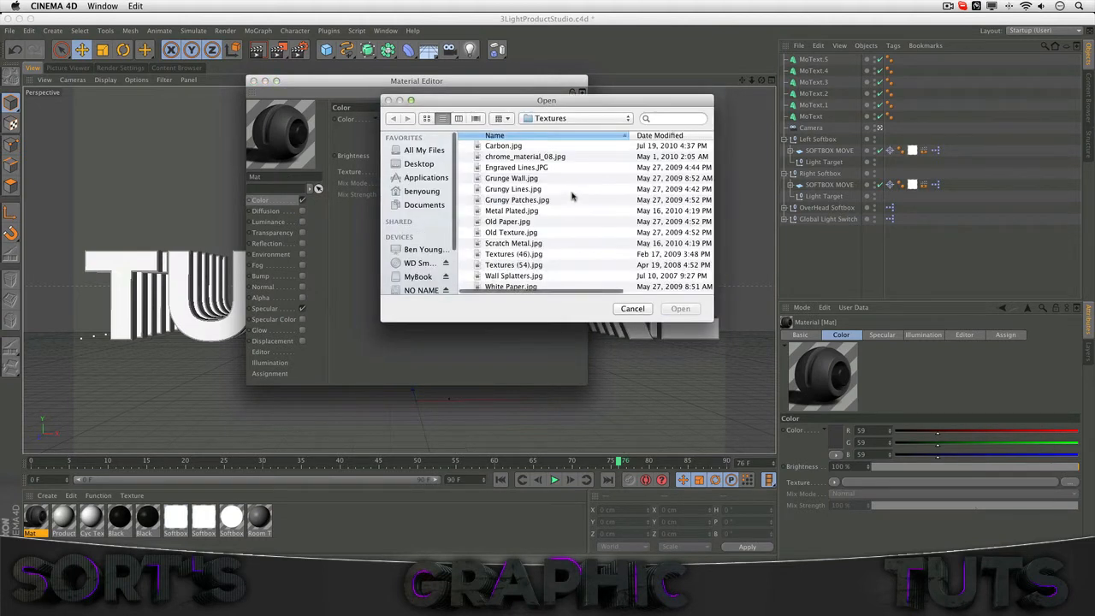
pyautogui.scroll(-1, 556, 223)
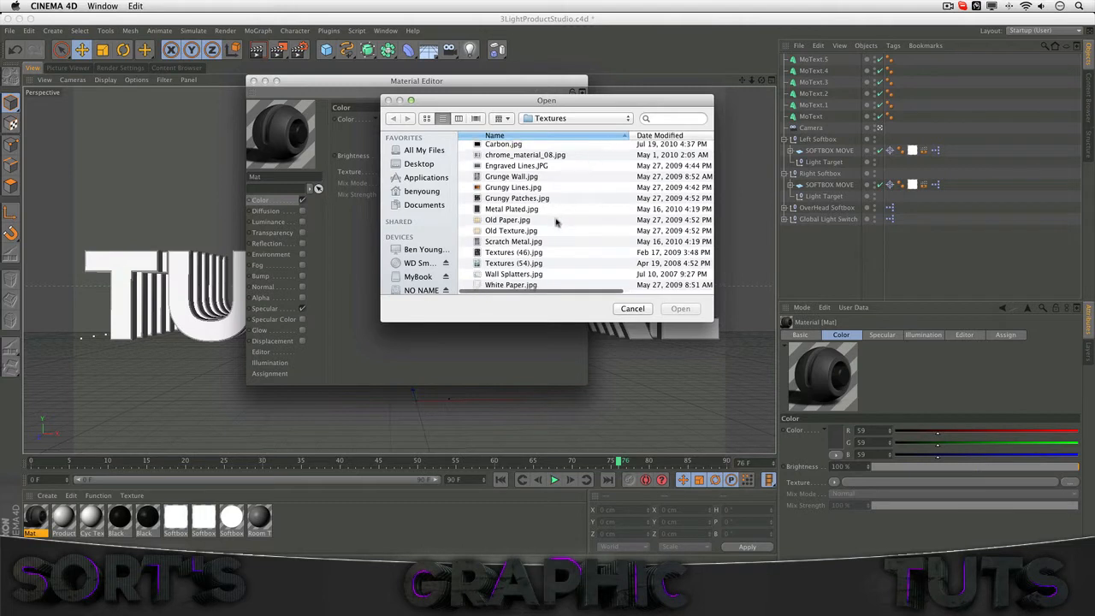
pyautogui.scroll(1, 556, 221)
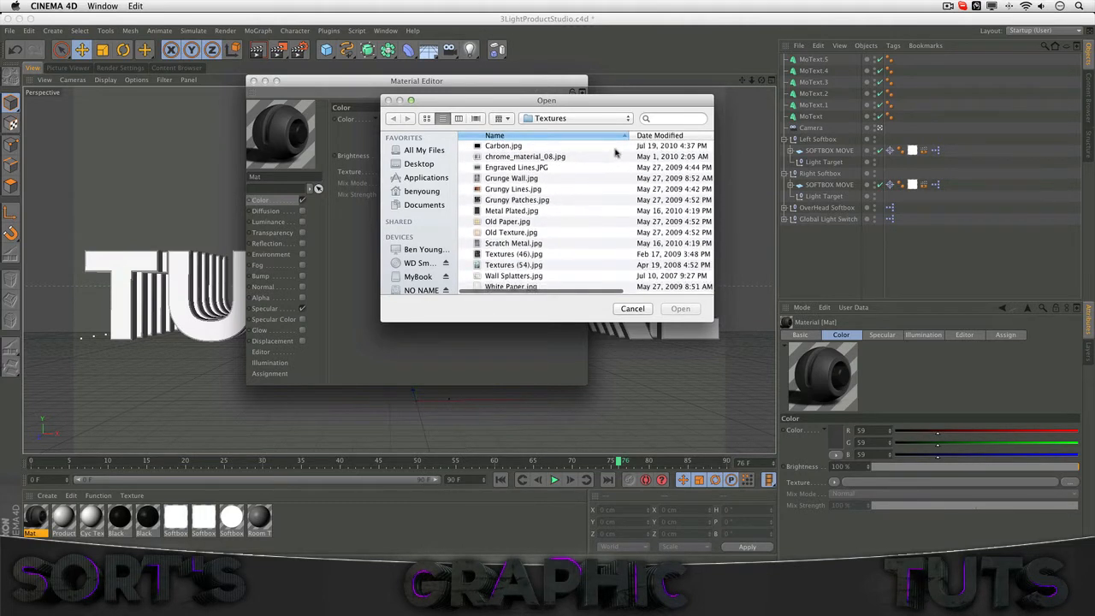
pyautogui.click(533, 179)
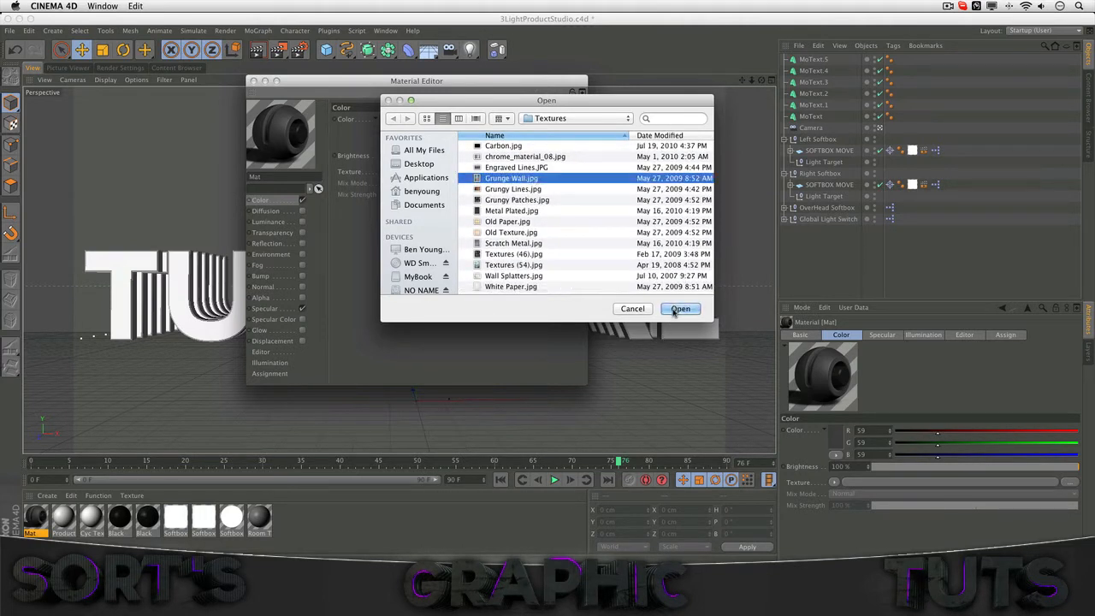
pyautogui.press('Return')
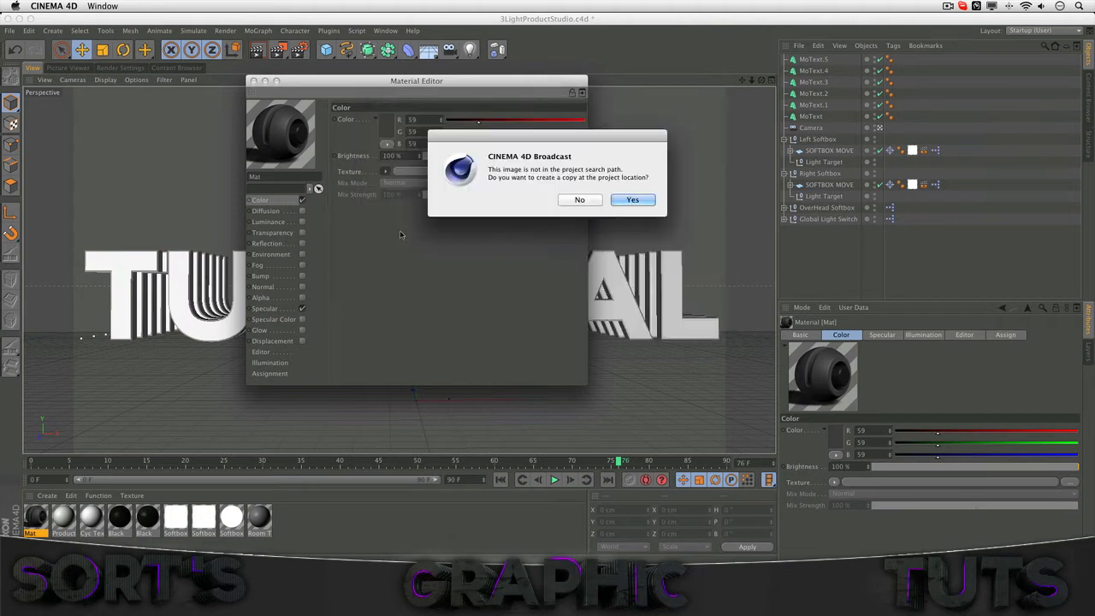
pyautogui.click(580, 200)
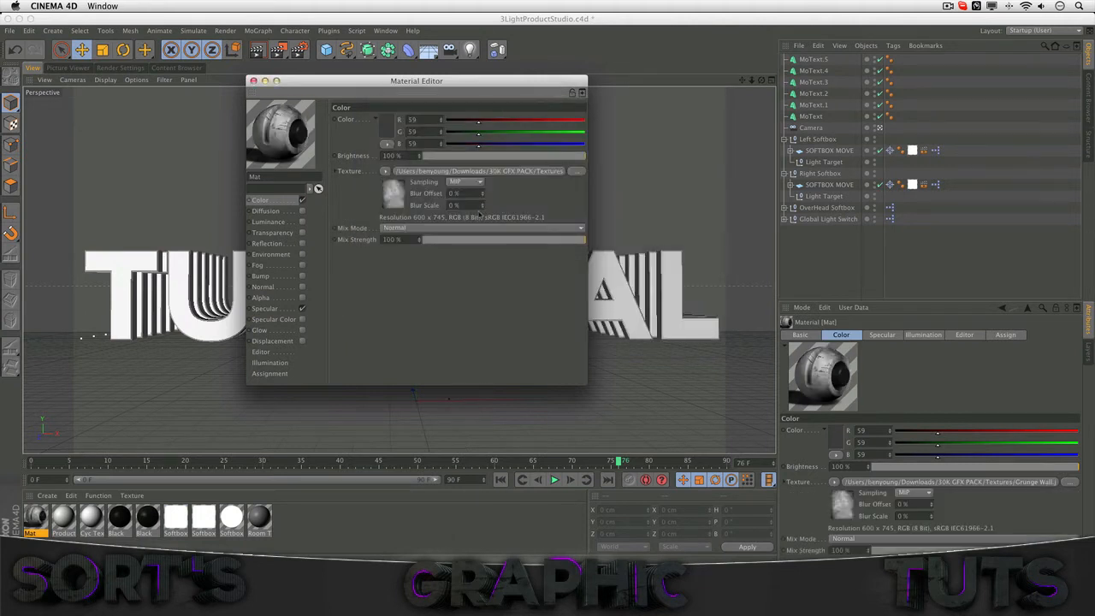
# Apply a Filter shader to the color channel's Grunge Wall texture and open the filter's shader properties.
pyautogui.click(386, 172)
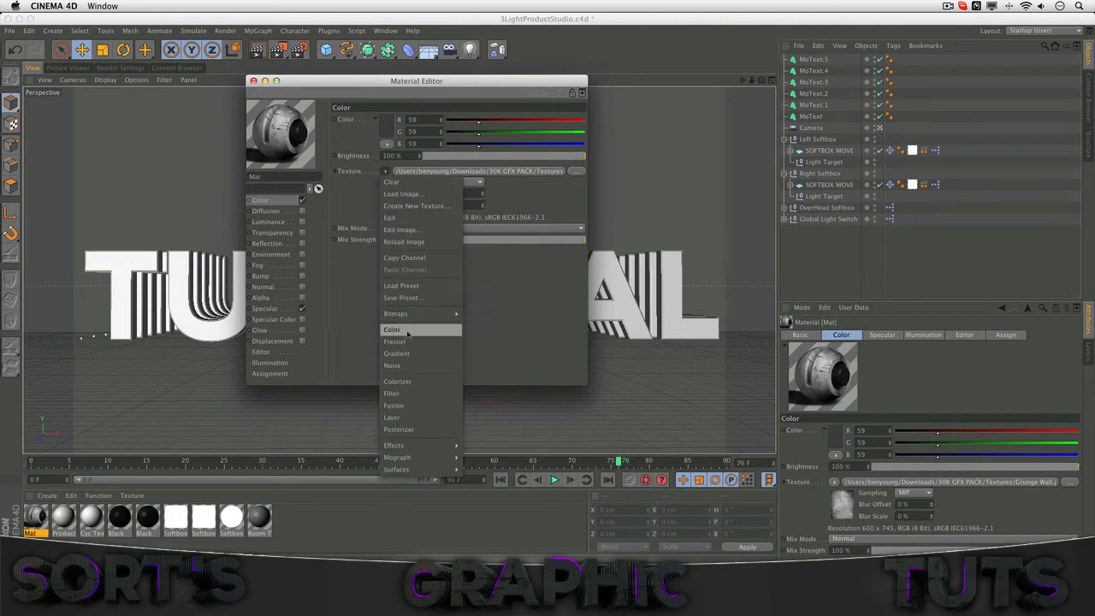
pyautogui.click(399, 393)
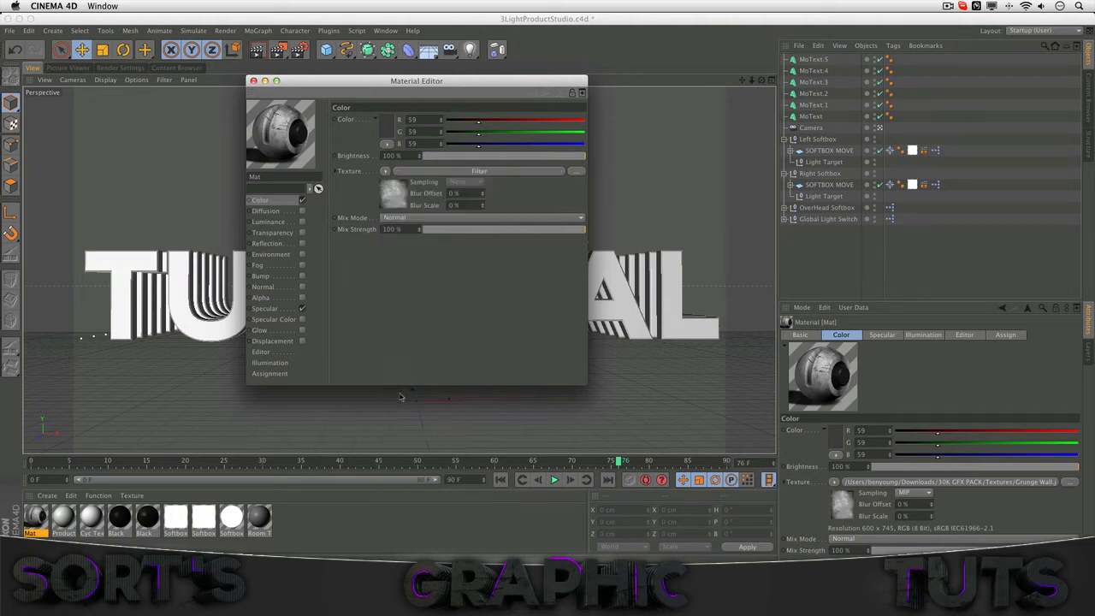
pyautogui.click(468, 172)
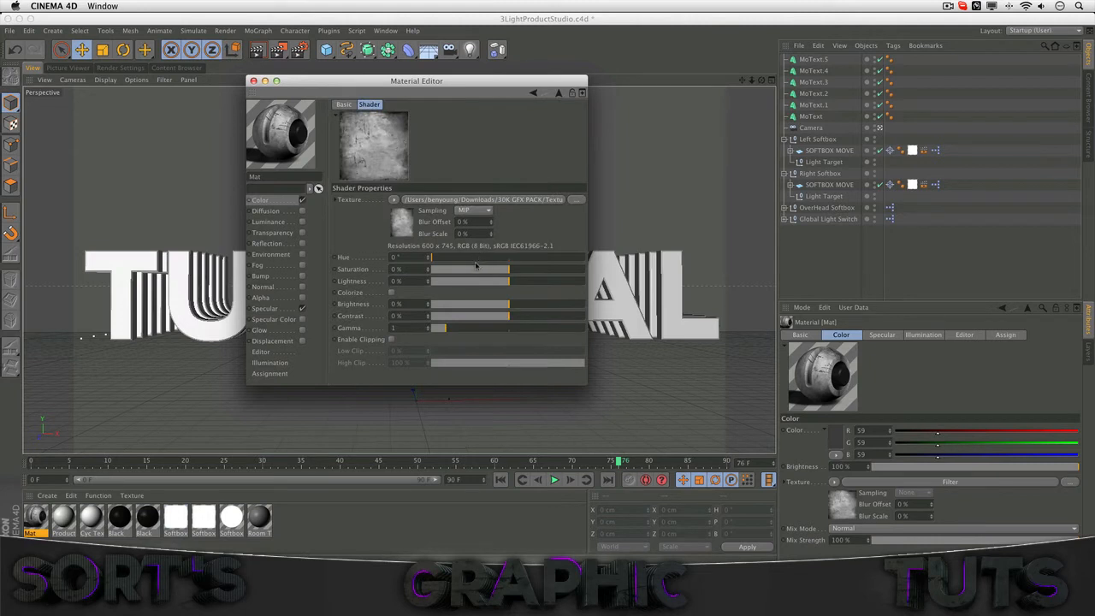
# Set the color Filter's lightness to -9%, brightness to -30% and contrast to 10%, and copy the color channel's shader.
pyautogui.moveTo(507, 304)
pyautogui.mouseDown()
pyautogui.moveTo(496, 307)
pyautogui.moveTo(519, 318)
pyautogui.moveTo(471, 309)
pyautogui.moveTo(487, 312)
pyautogui.moveTo(503, 286)
pyautogui.mouseUp()
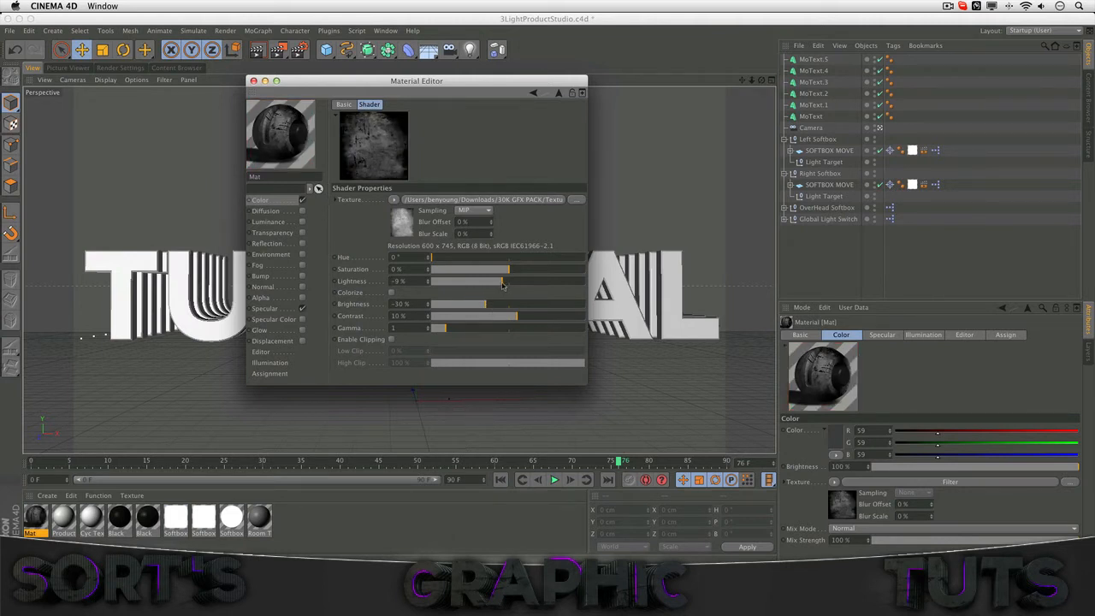
pyautogui.click(274, 203)
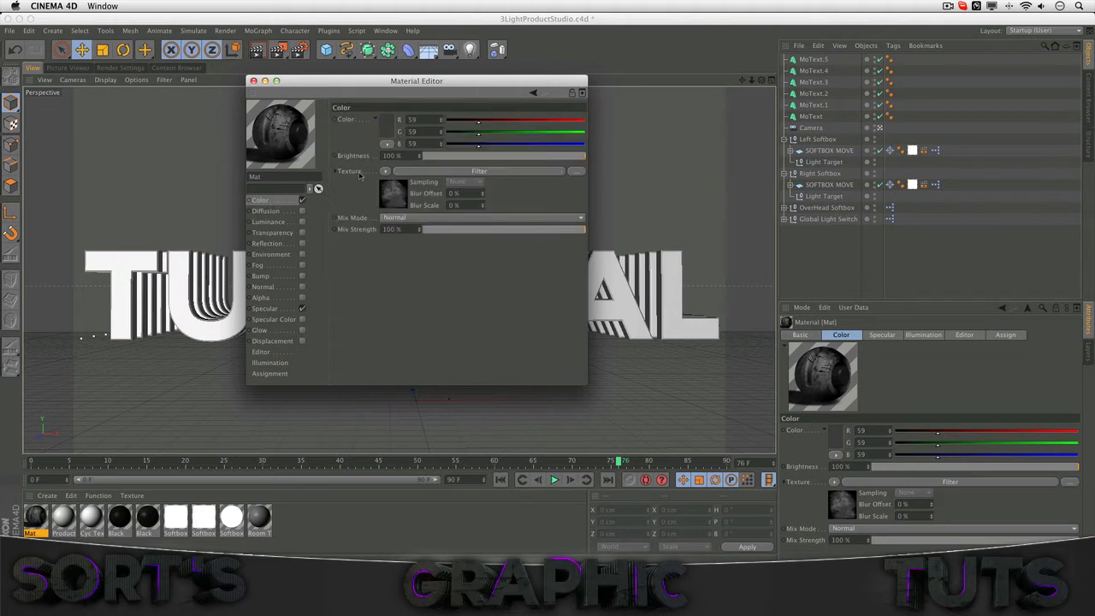
pyautogui.click(386, 172)
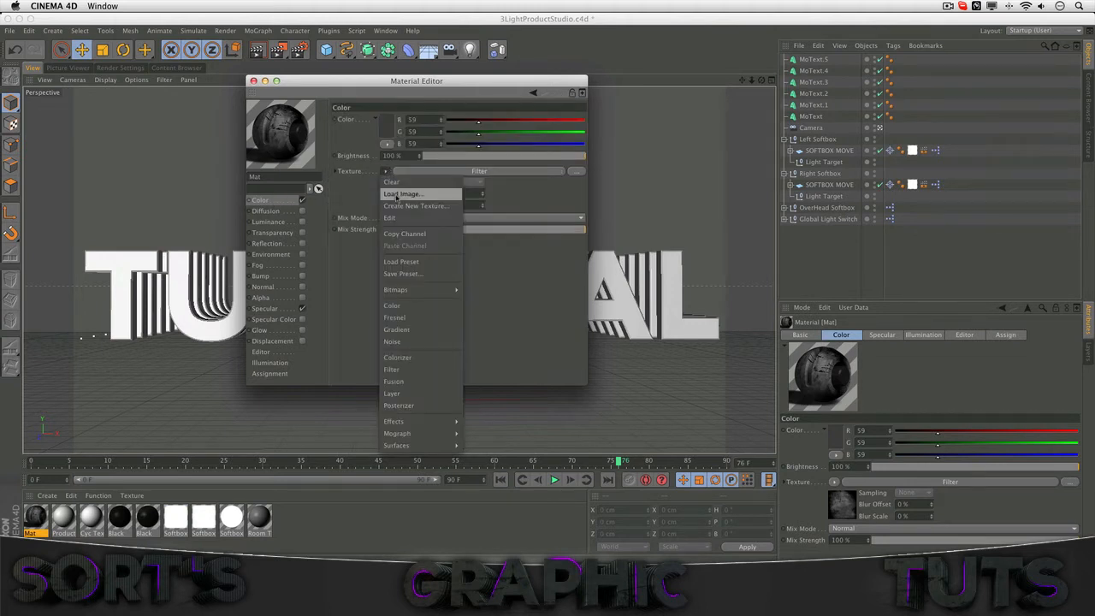
pyautogui.click(401, 237)
# Enable the material's Diffusion channel, paste the copied Filter shader as its texture, and set the mix strength to 69%.
pyautogui.click(272, 212)
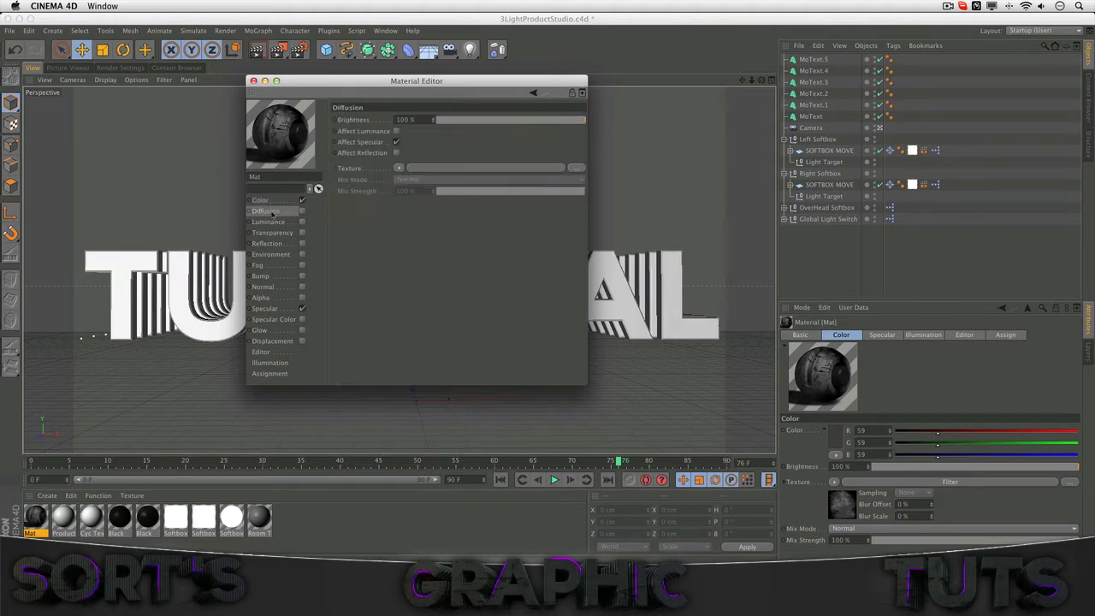
pyautogui.click(303, 211)
pyautogui.click(399, 168)
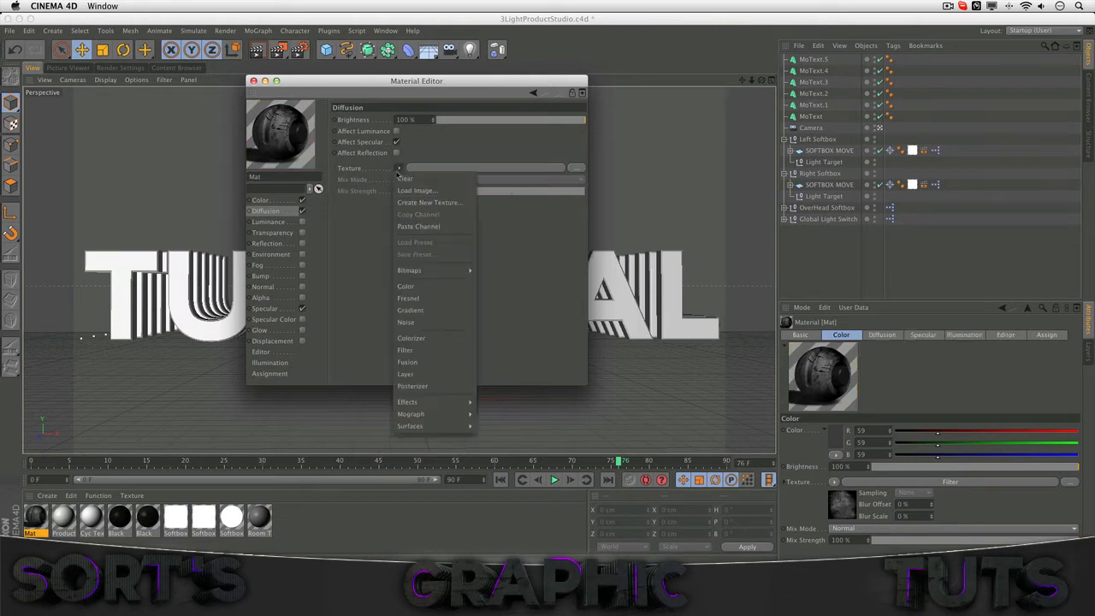
pyautogui.click(418, 228)
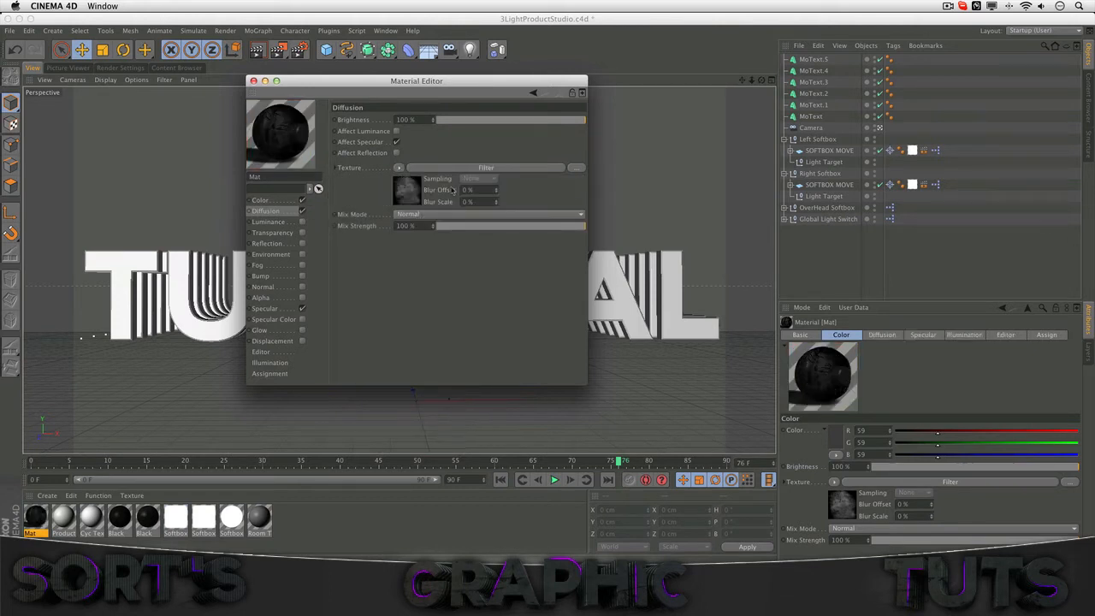
pyautogui.moveTo(482, 229); pyautogui.dragTo(540, 233)
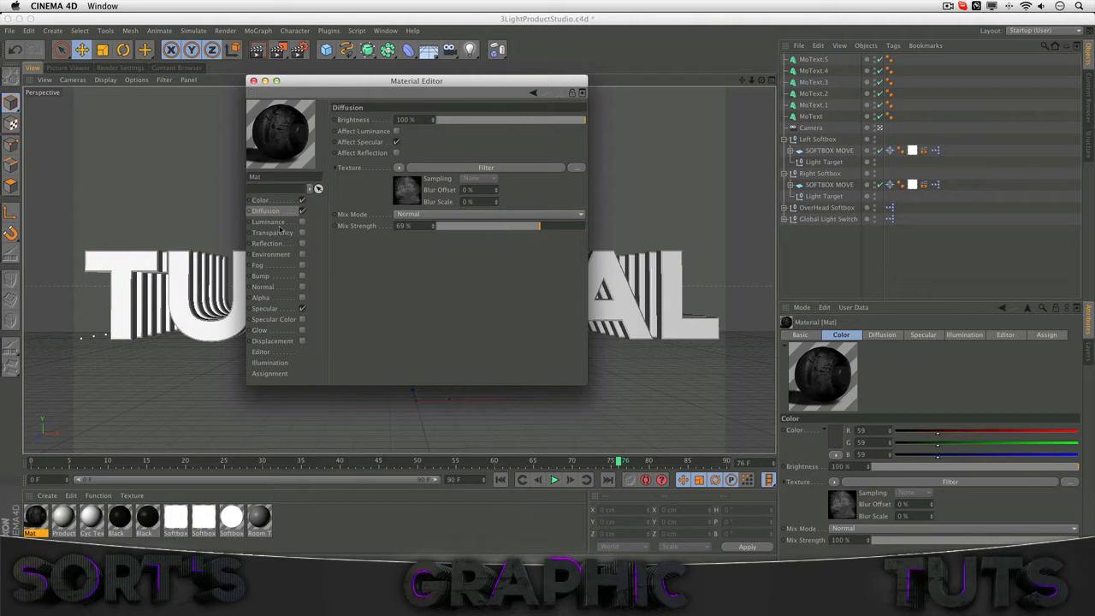
# Enable the Bump channel with the copied Filter shader at 100% strength, and adjust the material's specular highlight.
pyautogui.click(279, 277)
pyautogui.click(302, 276)
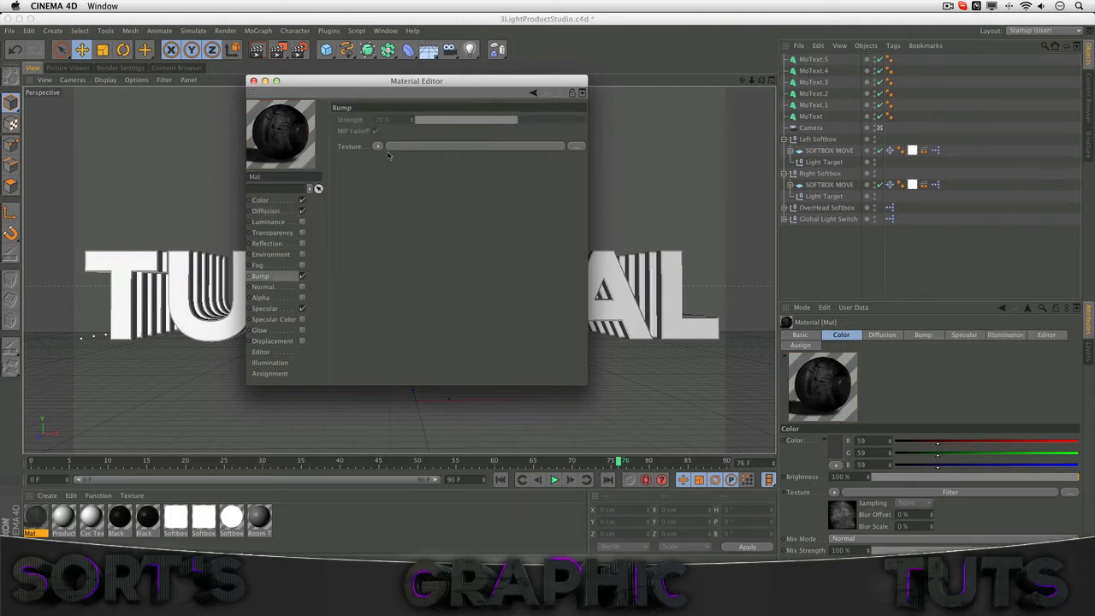
pyautogui.click(377, 147)
pyautogui.click(393, 203)
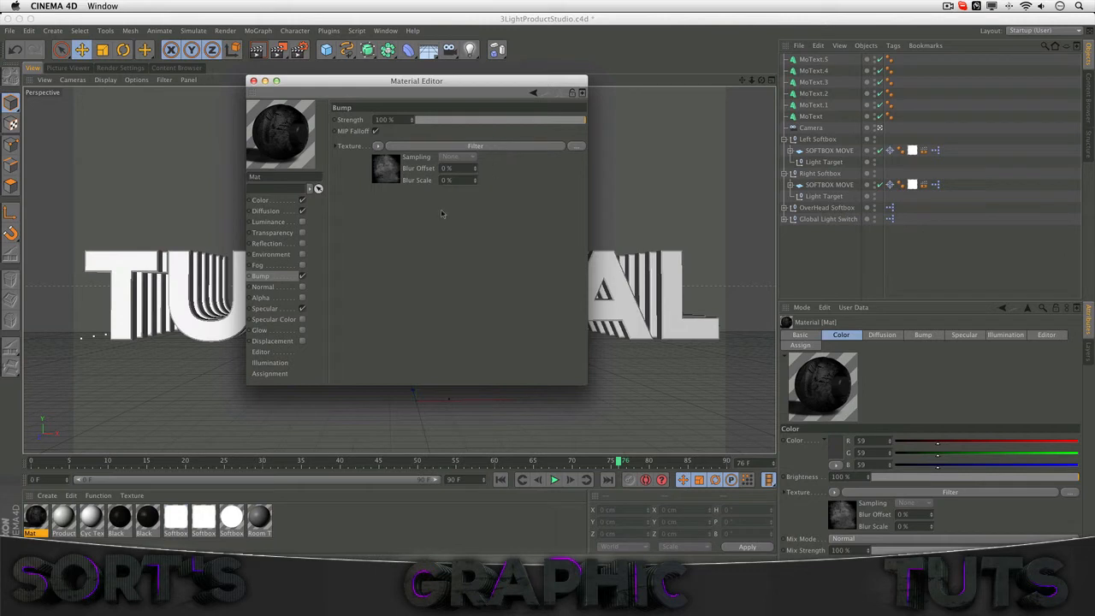
pyautogui.click(276, 309)
pyautogui.moveTo(502, 168)
pyautogui.mouseDown()
pyautogui.moveTo(514, 167)
pyautogui.moveTo(485, 181)
pyautogui.moveTo(490, 192)
pyautogui.moveTo(493, 183)
pyautogui.mouseUp()
pyautogui.click(275, 201)
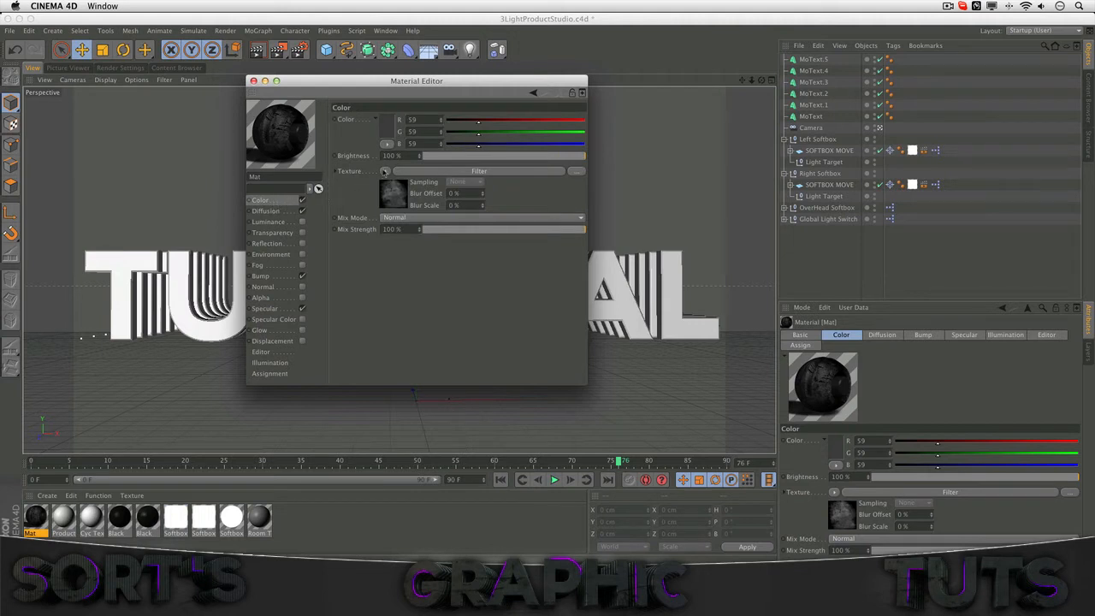
pyautogui.click(386, 171)
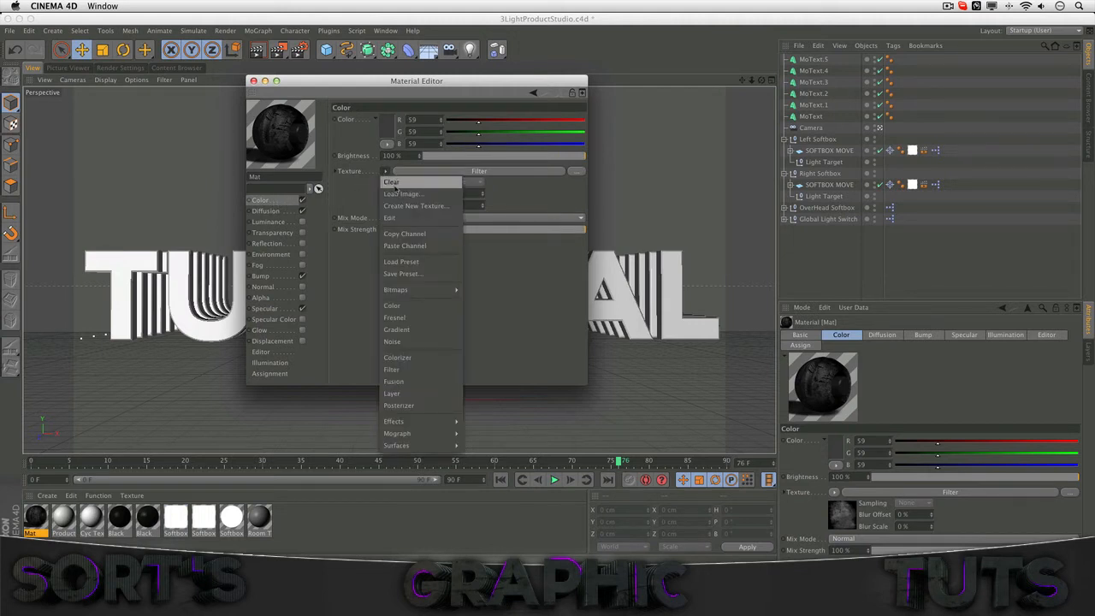
pyautogui.click(392, 182)
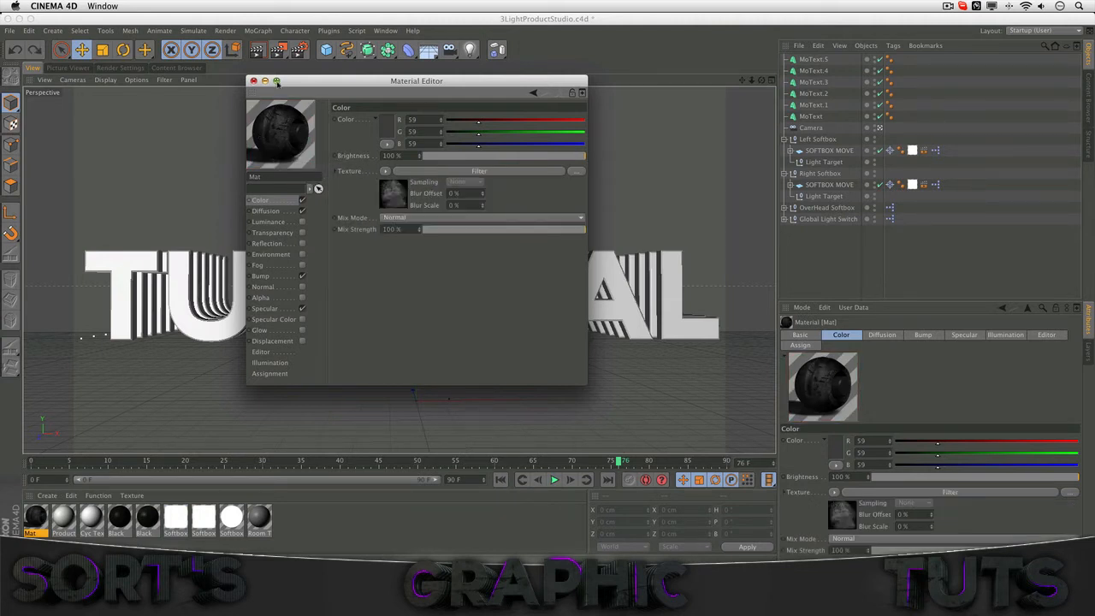
# Duplicate the grunge material and clear the Filter texture from the original material's color channel.
pyautogui.click(254, 81)
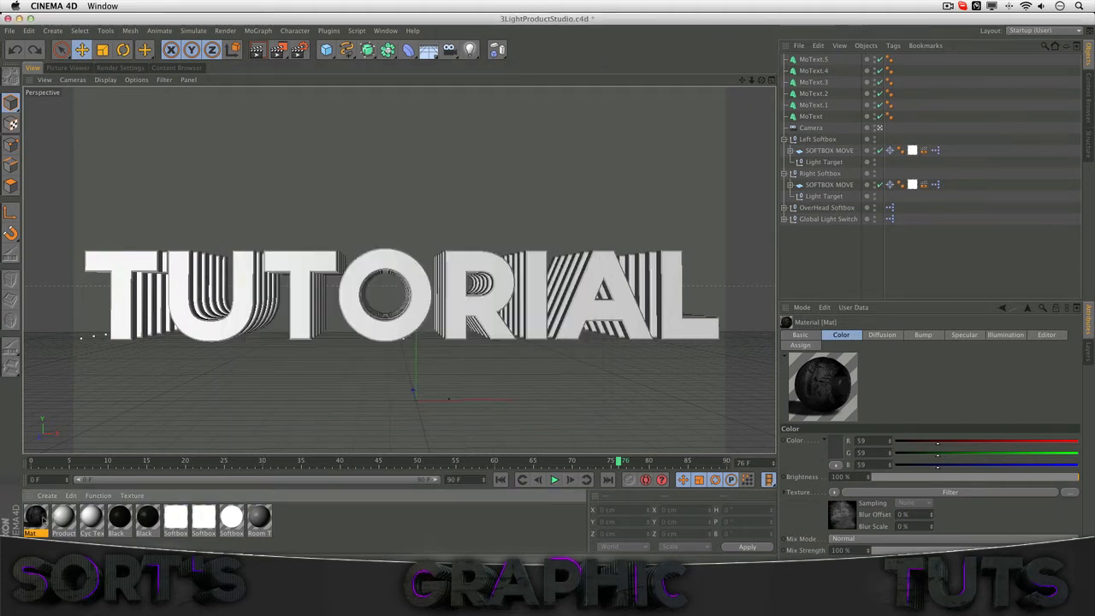
pyautogui.doubleClick(286, 524)
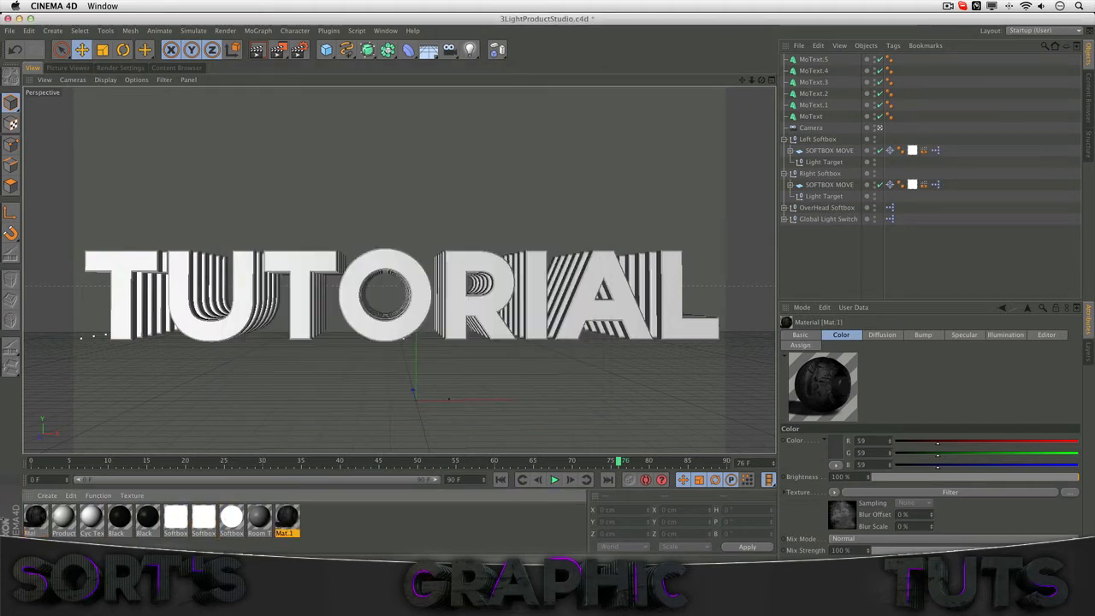
pyautogui.doubleClick(35, 517)
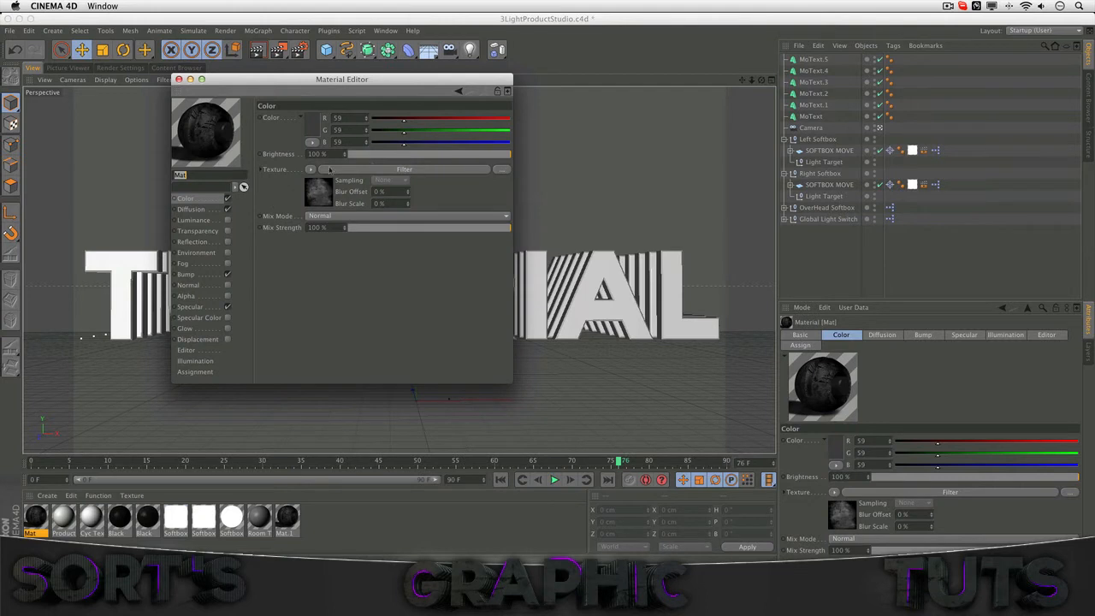
pyautogui.click(310, 169)
pyautogui.click(333, 178)
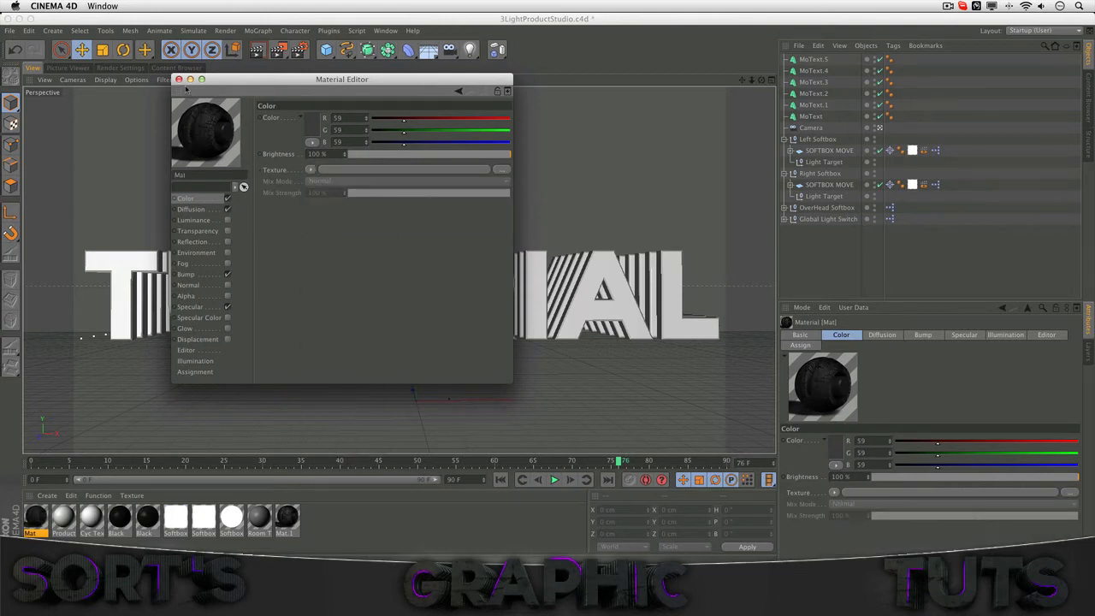
pyautogui.click(178, 79)
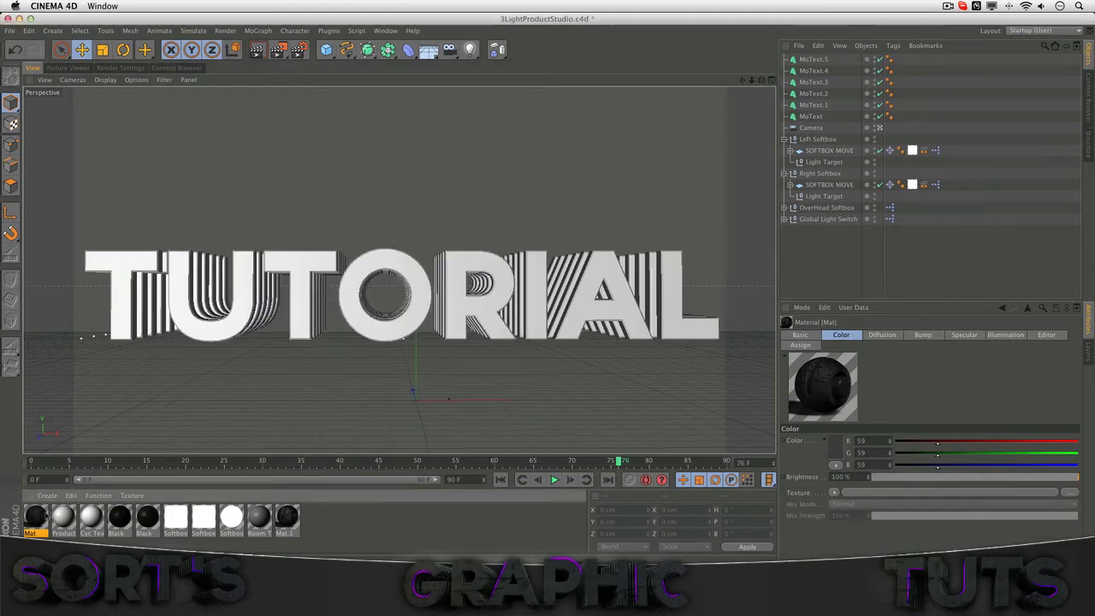
# Apply Mat to the MoText object with Cubic projection and copy its texture tag to MoText.1 through MoText.5.
pyautogui.moveTo(710, 171); pyautogui.dragTo(839, 120)
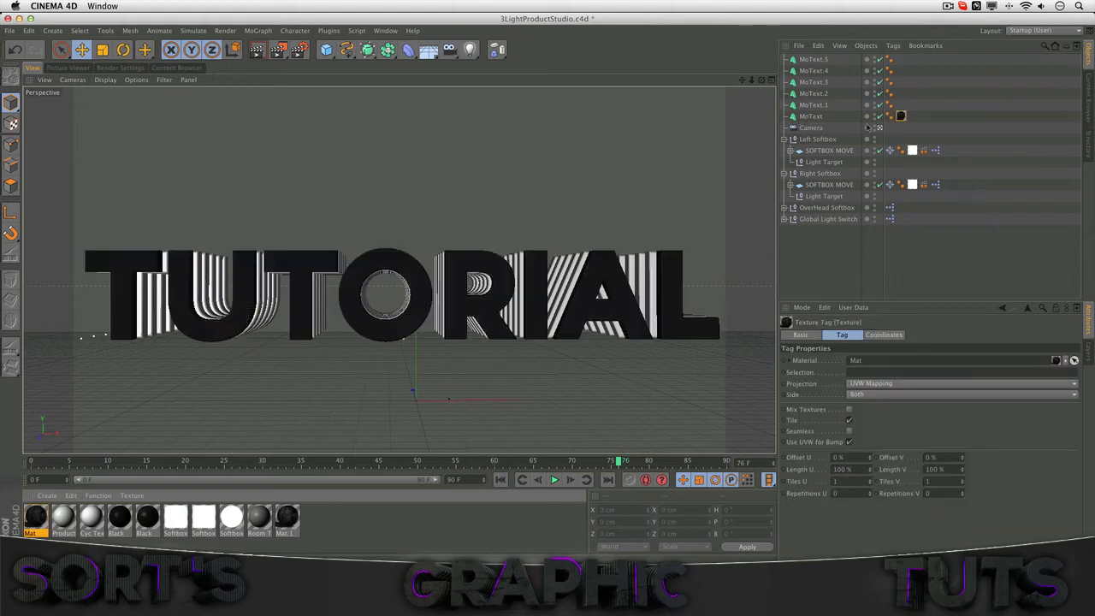
pyautogui.click(941, 383)
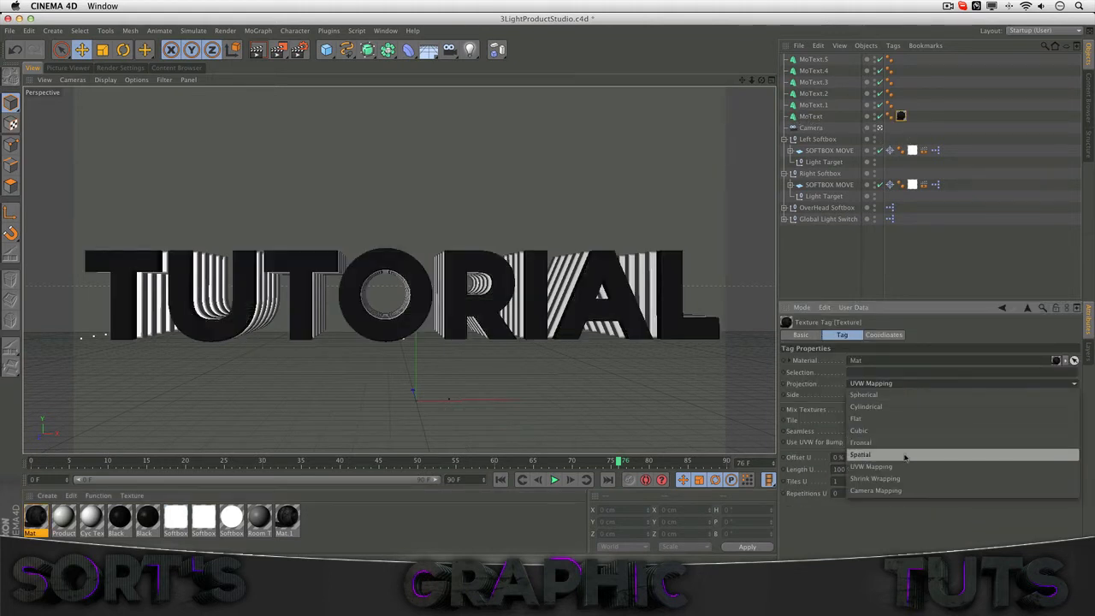
pyautogui.click(881, 432)
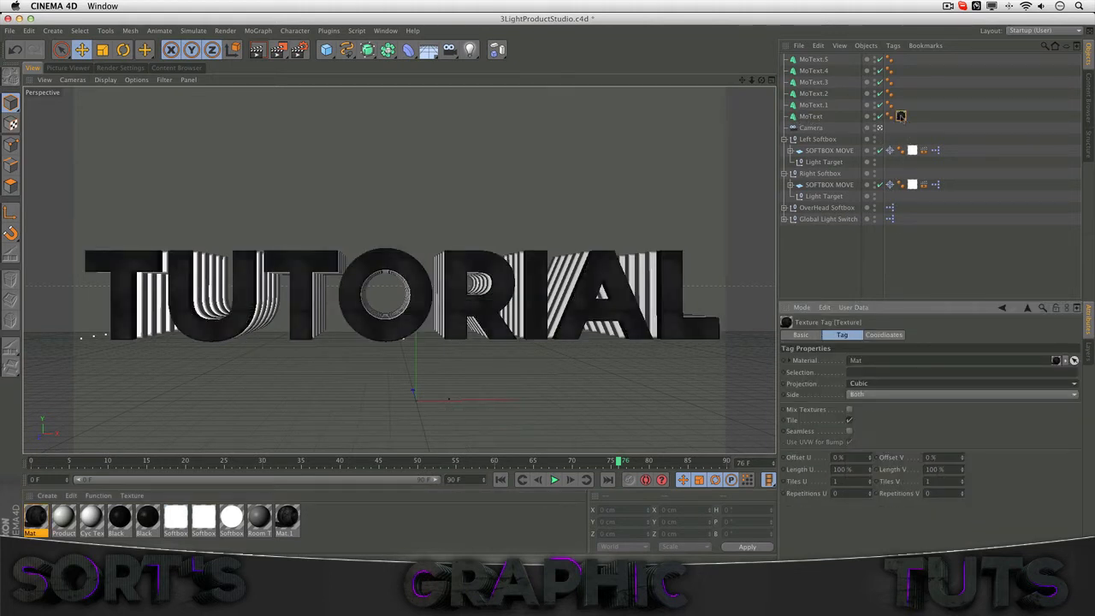
pyautogui.keyDown('ctrl'); pyautogui.moveTo(901, 117); pyautogui.dragTo(901, 59); pyautogui.keyUp('ctrl')
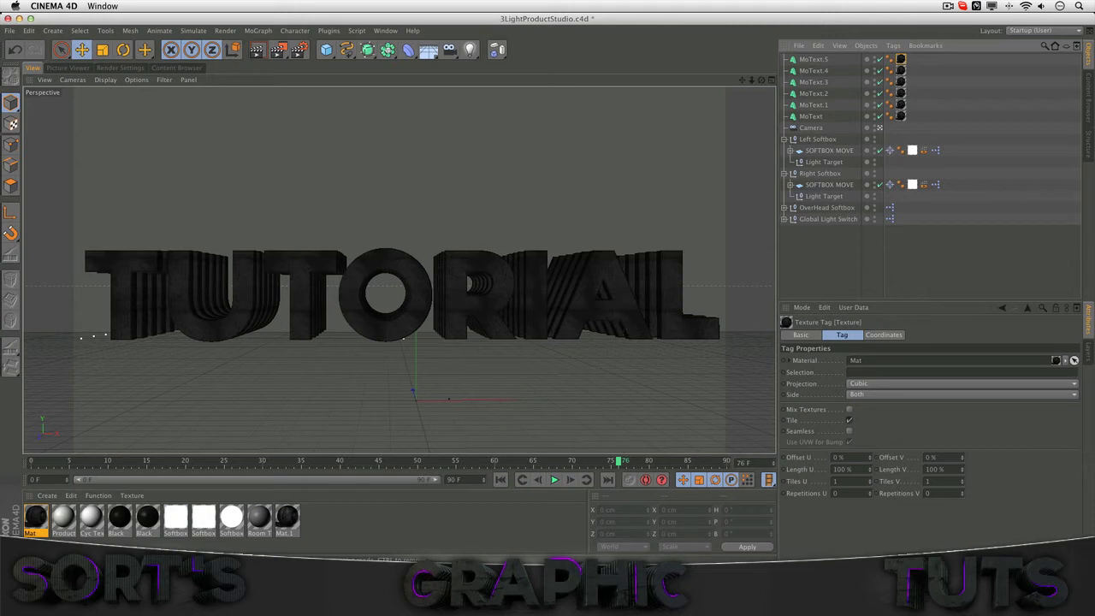
# Set the Mat.1 color Filter's lightness to 42% and brightness to -15%.
pyautogui.doubleClick(288, 517)
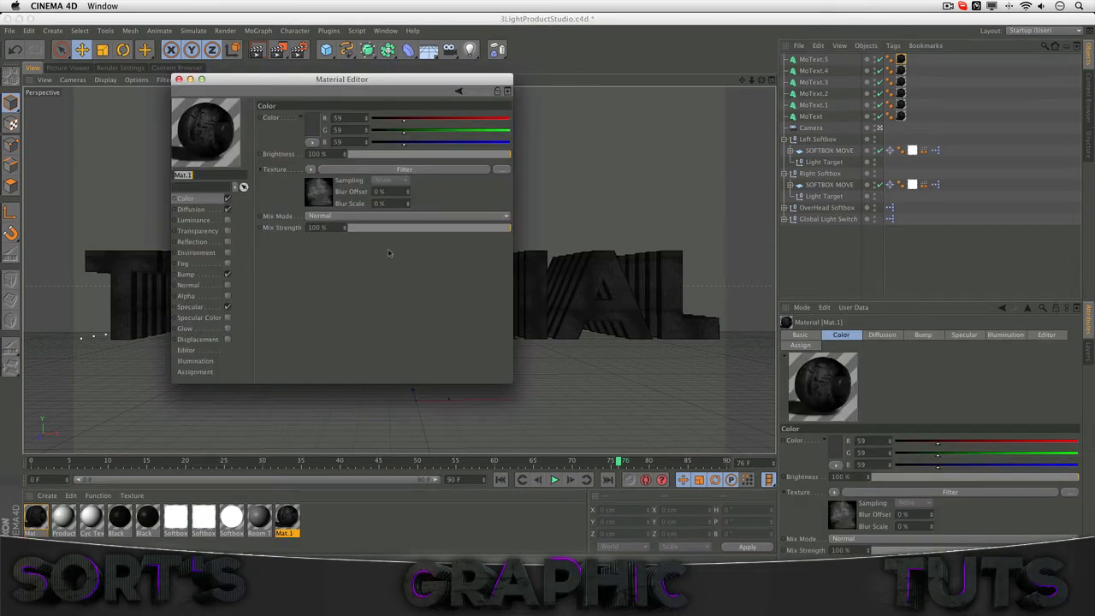
pyautogui.click(356, 171)
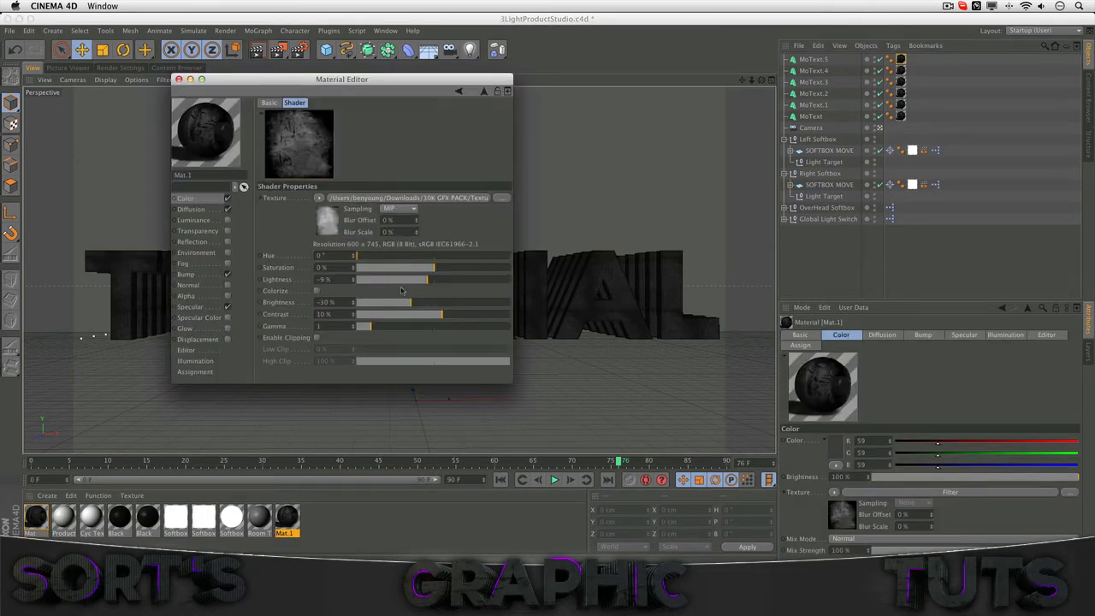
pyautogui.moveTo(434, 282); pyautogui.dragTo(466, 282)
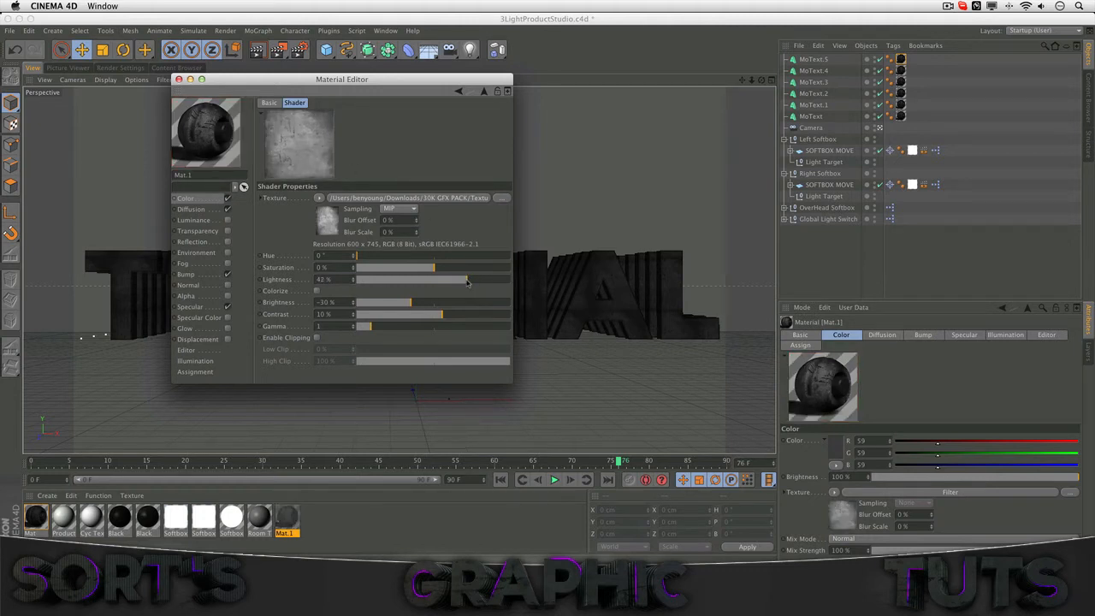
pyautogui.click(422, 303)
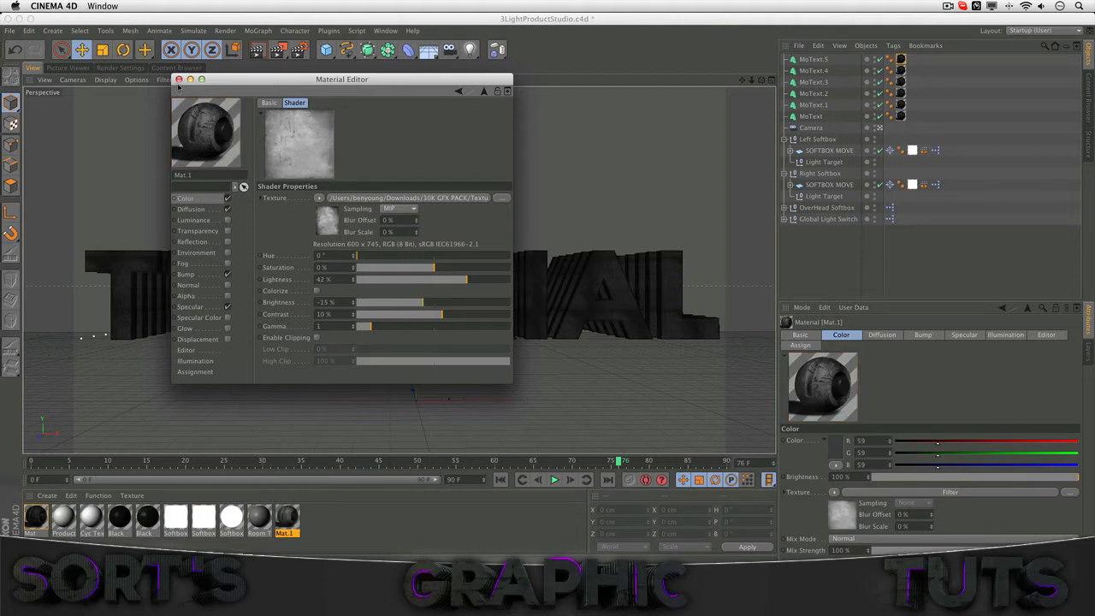
pyautogui.click(178, 79)
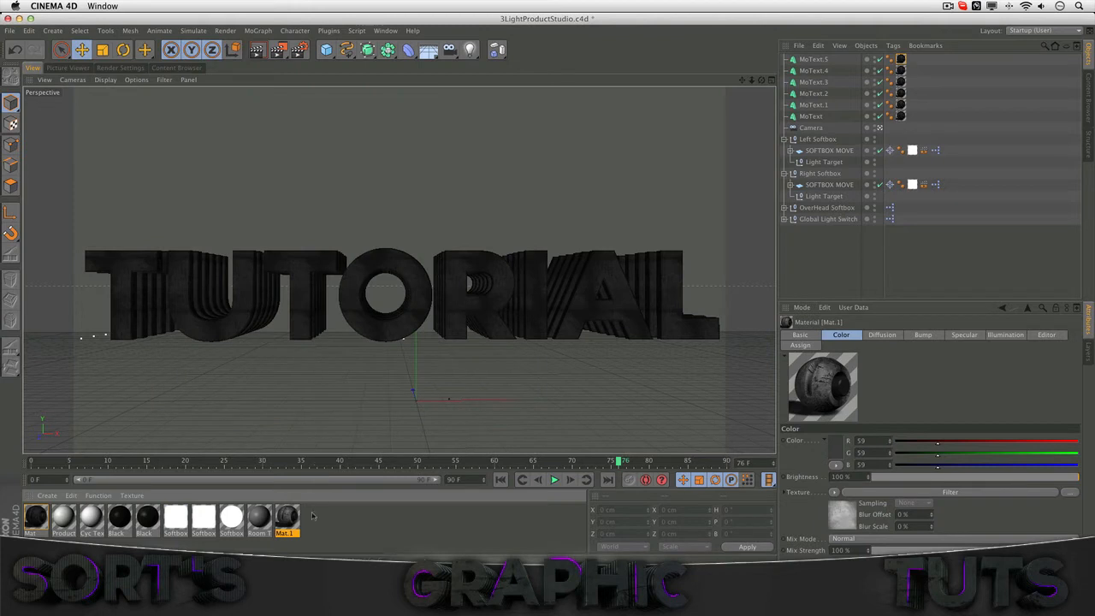
# Apply Mat.1 to MoText.1 with Cubic projection restricted to selection R1, and copy the tag to MoText.2 through MoText.5.
pyautogui.moveTo(685, 336); pyautogui.dragTo(818, 106)
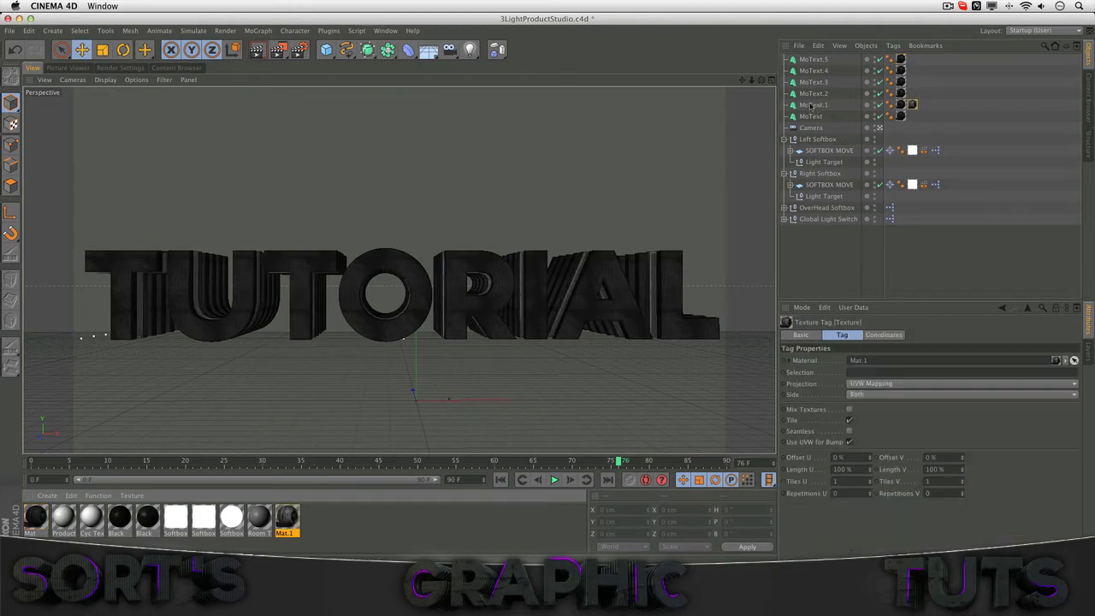
pyautogui.click(870, 383)
pyautogui.click(864, 433)
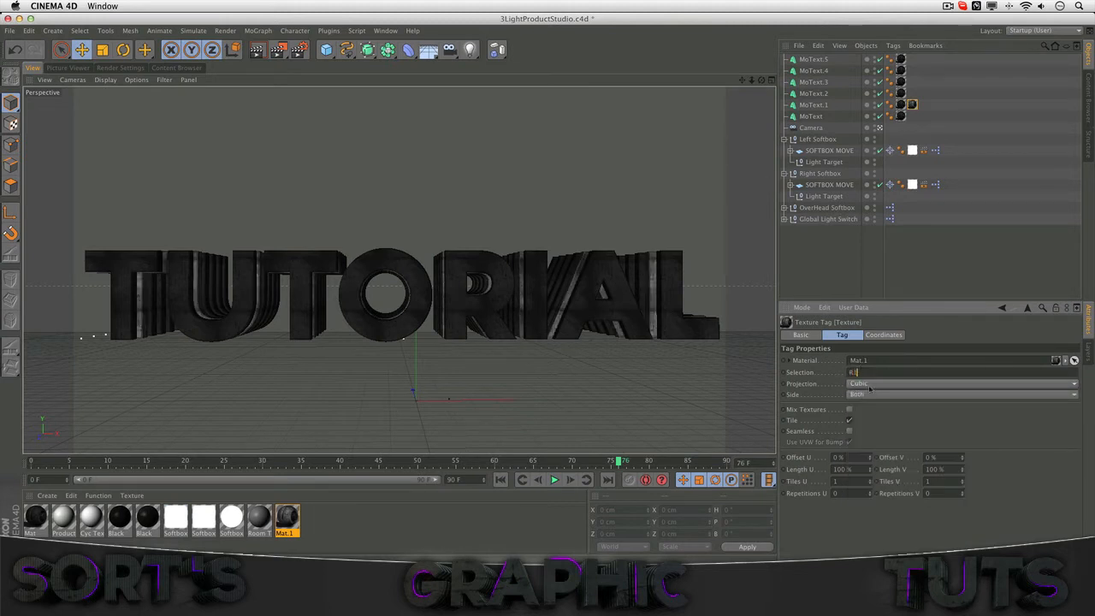
pyautogui.press('Return')
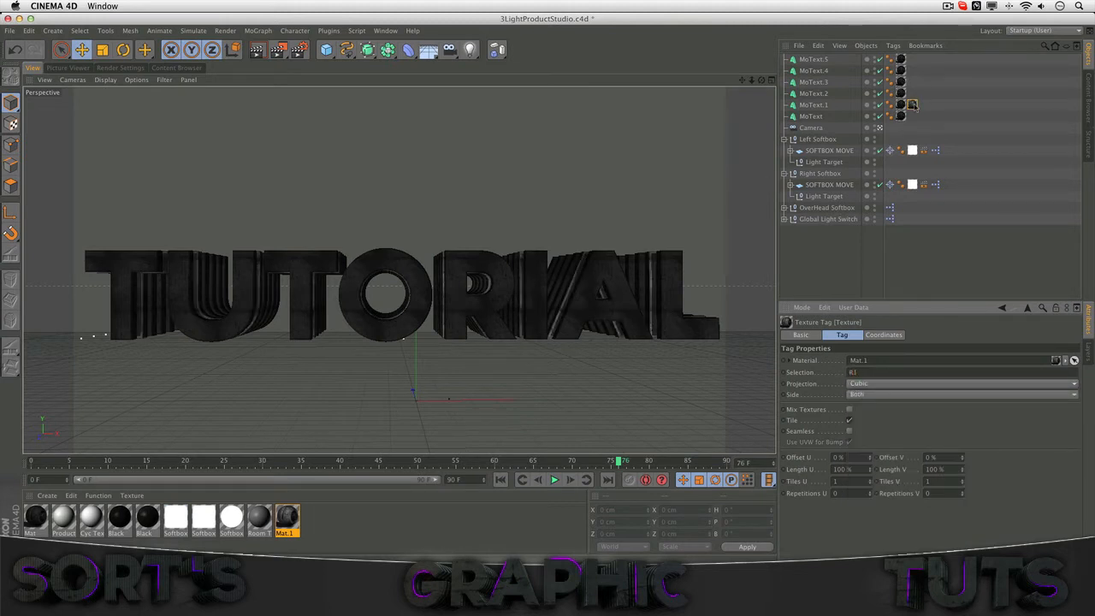
pyautogui.keyDown('ctrl'); pyautogui.moveTo(913, 104); pyautogui.dragTo(912, 60); pyautogui.keyUp('ctrl')
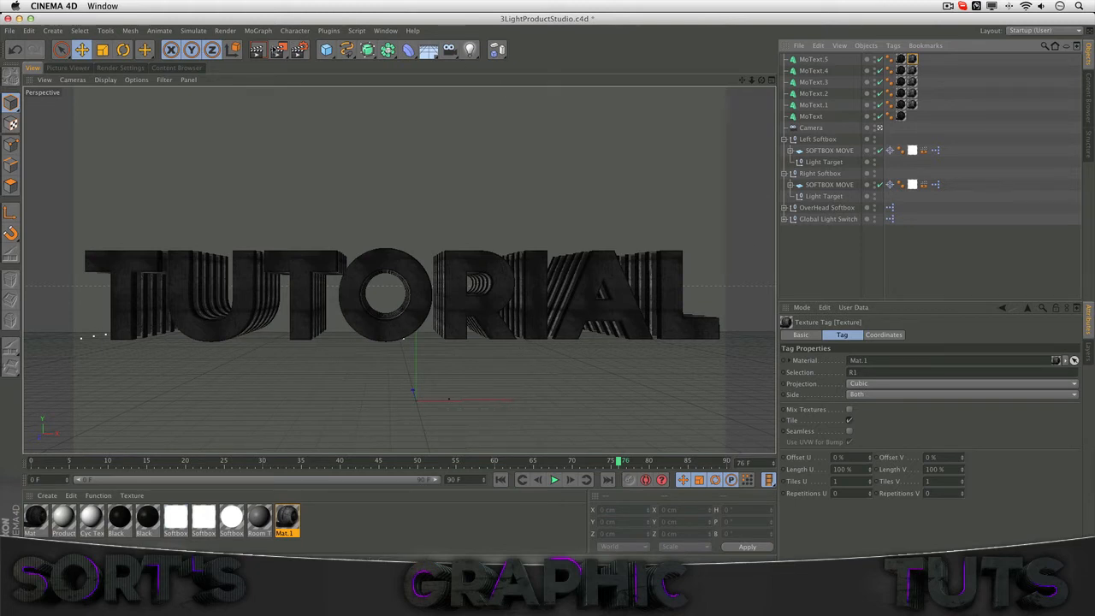
# Render a region around the letter O in the viewport to check the materials on the text.
pyautogui.click(278, 52)
pyautogui.click(295, 59)
pyautogui.moveTo(289, 192); pyautogui.dragTo(469, 425)
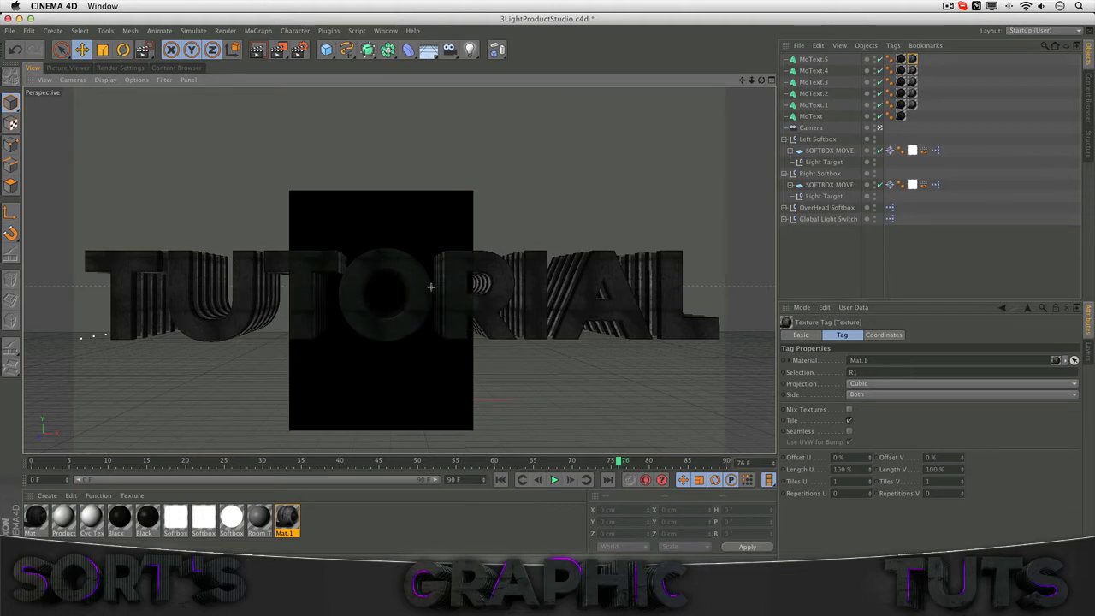
pyautogui.click(837, 278)
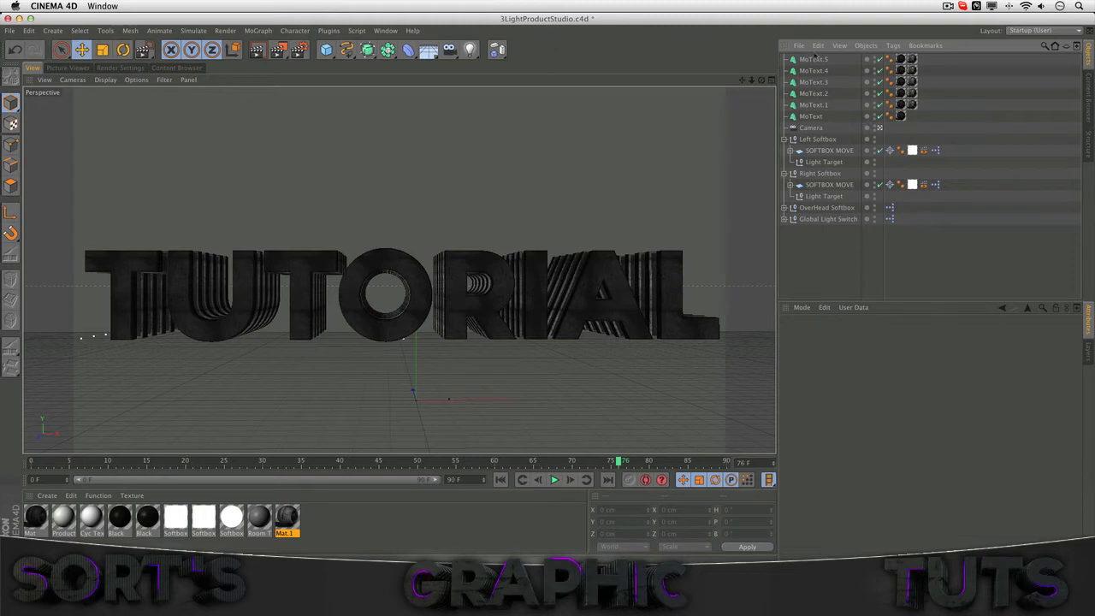
# Add a Wrap deformer to the scene and duplicate it once.
pyautogui.click(814, 59)
pyautogui.click(408, 50)
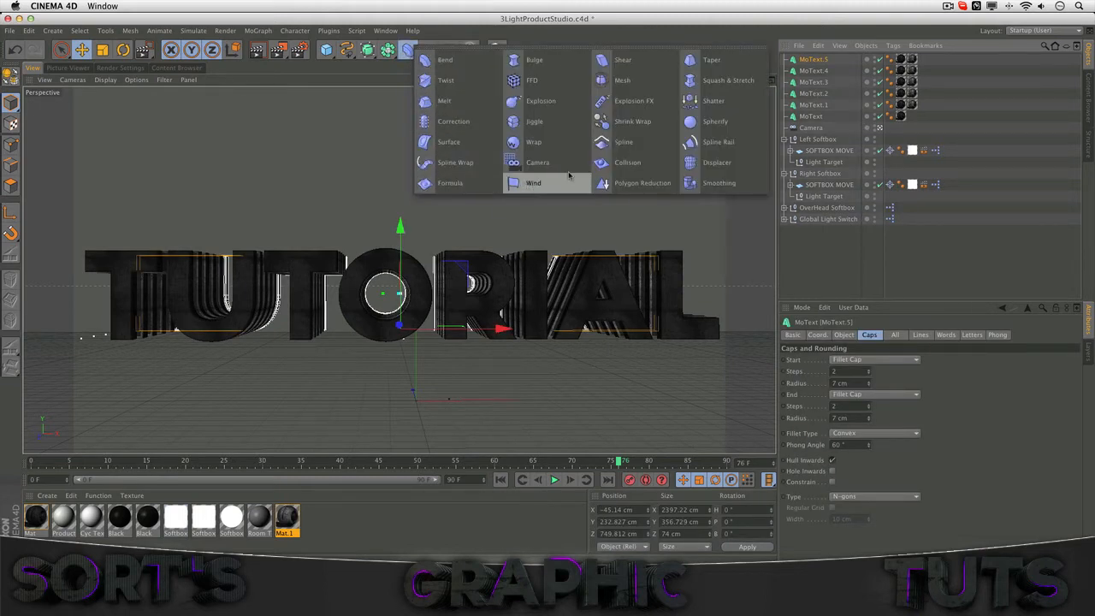
pyautogui.click(532, 143)
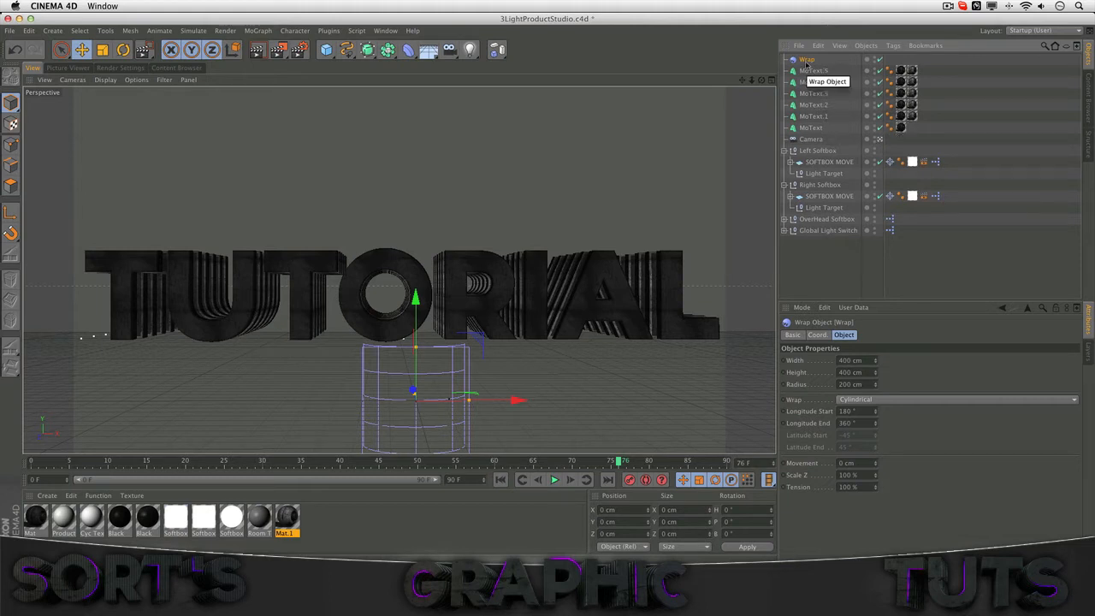
pyautogui.press('super+c')
pyautogui.press('super+v')
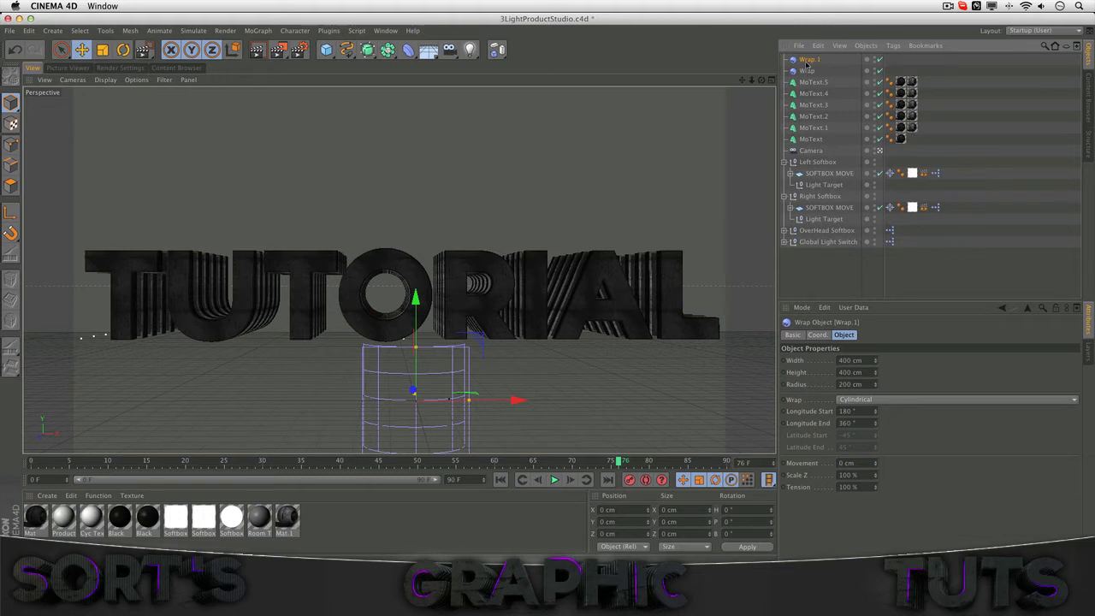
# Paste four more copies of the Wrap deformer so there is one for each of the six MoText objects.
pyautogui.press('super+v')
pyautogui.press('super+v')
pyautogui.press('super+v')
pyautogui.press('super+v')
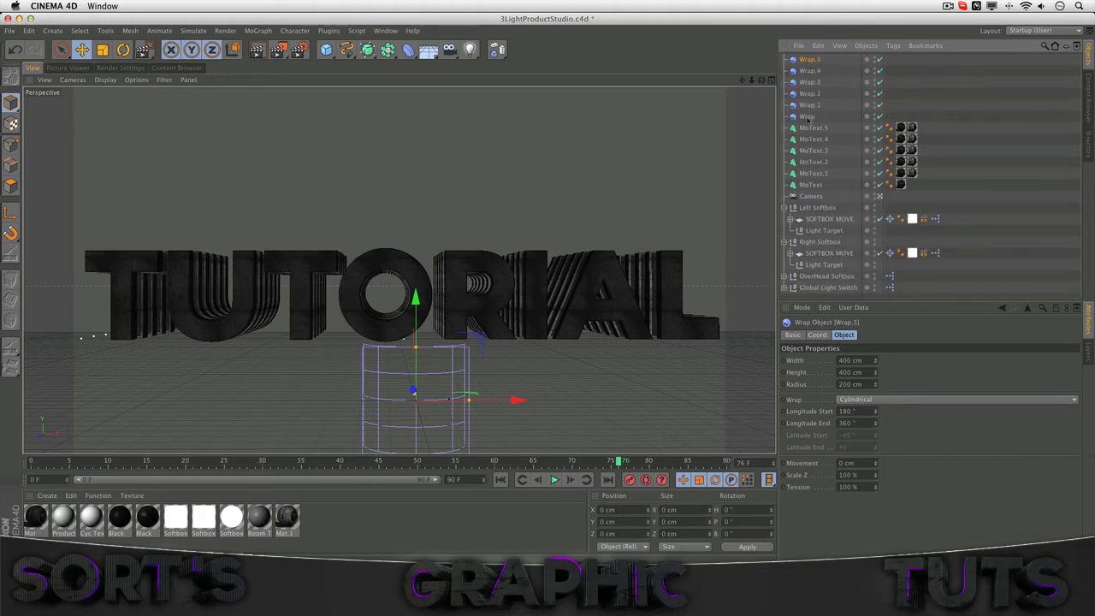
# Nest the Wrap deformers one by one under MoText.5 through MoText.
pyautogui.moveTo(808, 119); pyautogui.dragTo(818, 142)
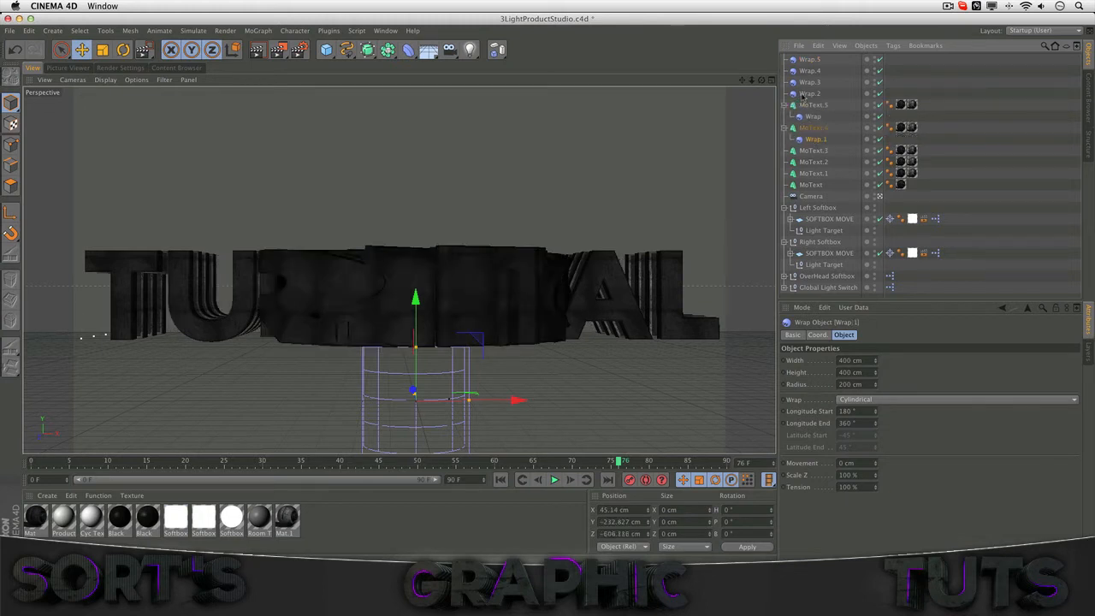
pyautogui.moveTo(804, 96); pyautogui.dragTo(815, 161)
pyautogui.moveTo(808, 70); pyautogui.dragTo(825, 173)
pyautogui.moveTo(803, 60); pyautogui.dragTo(814, 185)
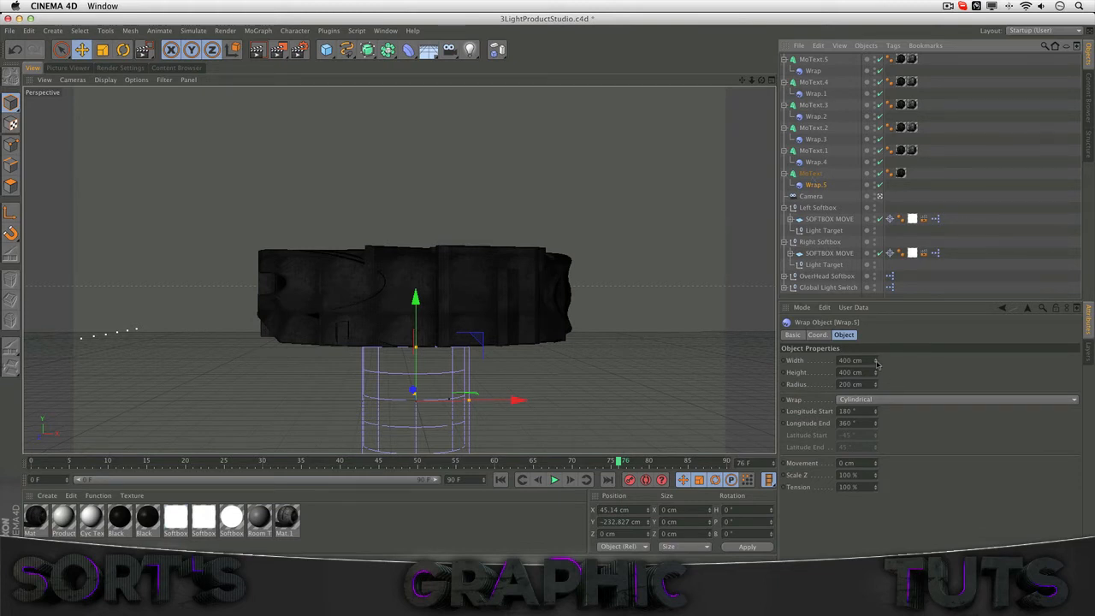
# Set Wrap.5's width to 2051 cm, height to 551 cm, radius to 1553 cm and tension to 48%.
pyautogui.click(813, 173)
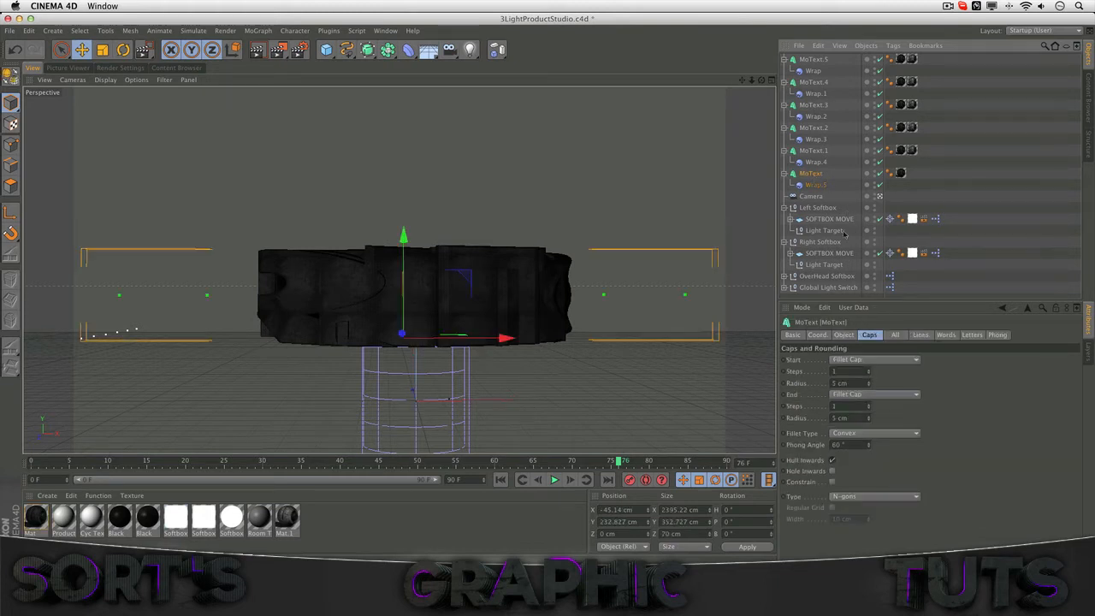
pyautogui.click(816, 184)
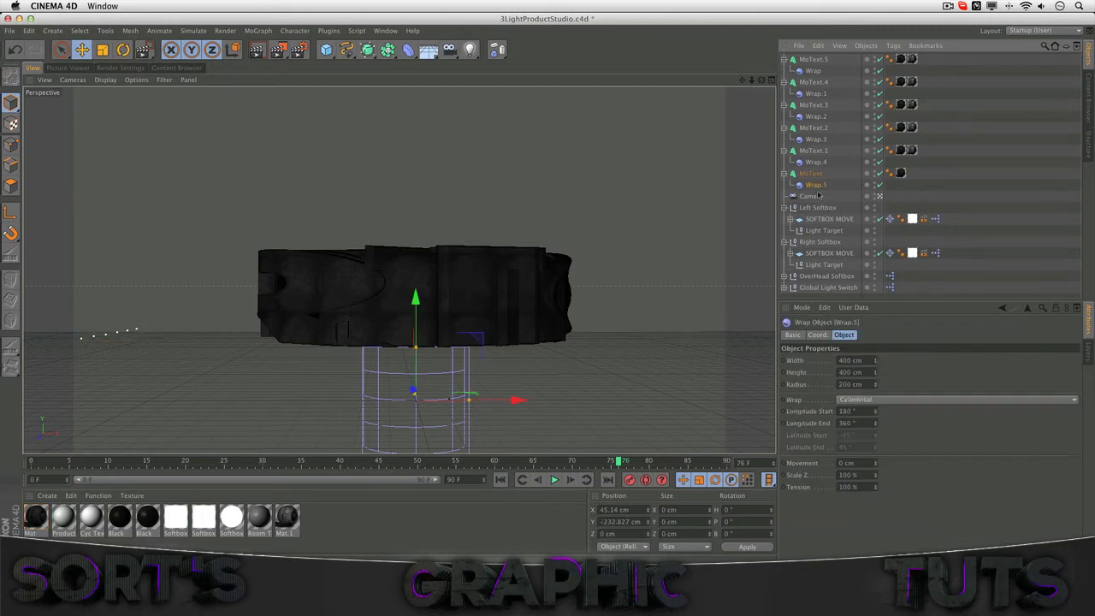
pyautogui.moveTo(877, 361); pyautogui.dragTo(876, 386)
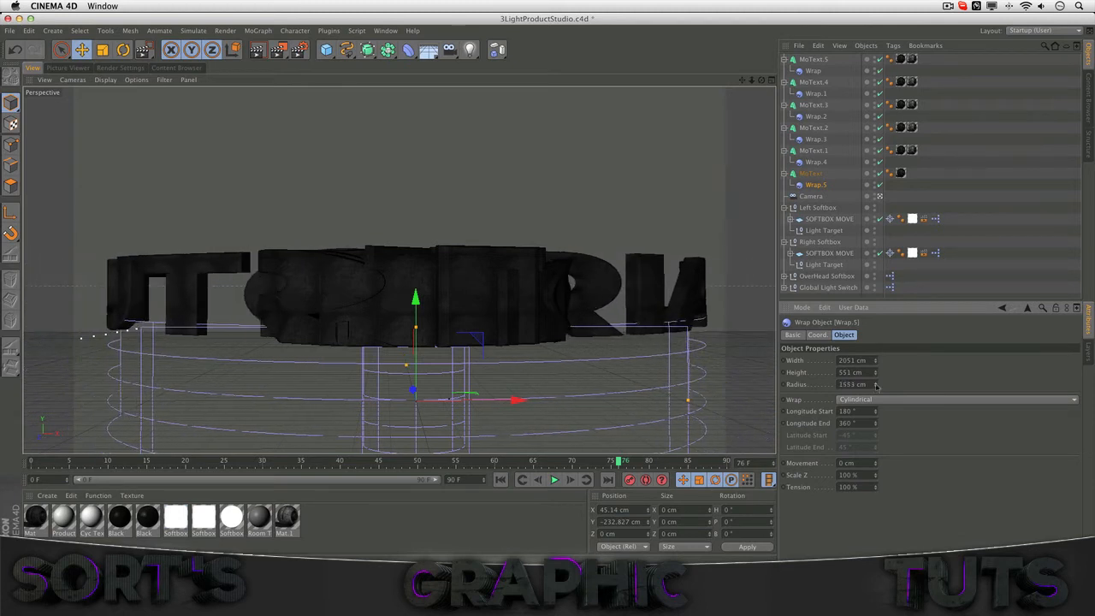
pyautogui.moveTo(876, 463)
pyautogui.mouseDown()
pyautogui.moveTo(876, 492)
pyautogui.moveTo(875, 470)
pyautogui.mouseUp()
pyautogui.press('super+z')
pyautogui.press('super+z')
pyautogui.rightClick(875, 475)
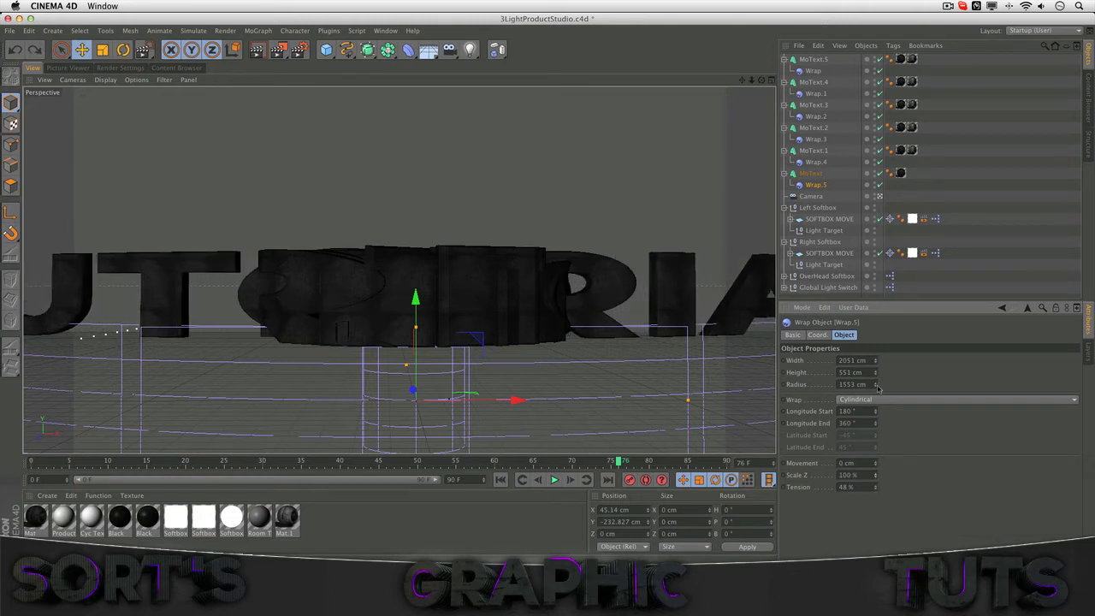
# Adjust Wrap.5 to a width of 2046 cm, height of 569 cm, radius of 934 cm and tension of 29%.
pyautogui.moveTo(877, 388); pyautogui.dragTo(875, 512)
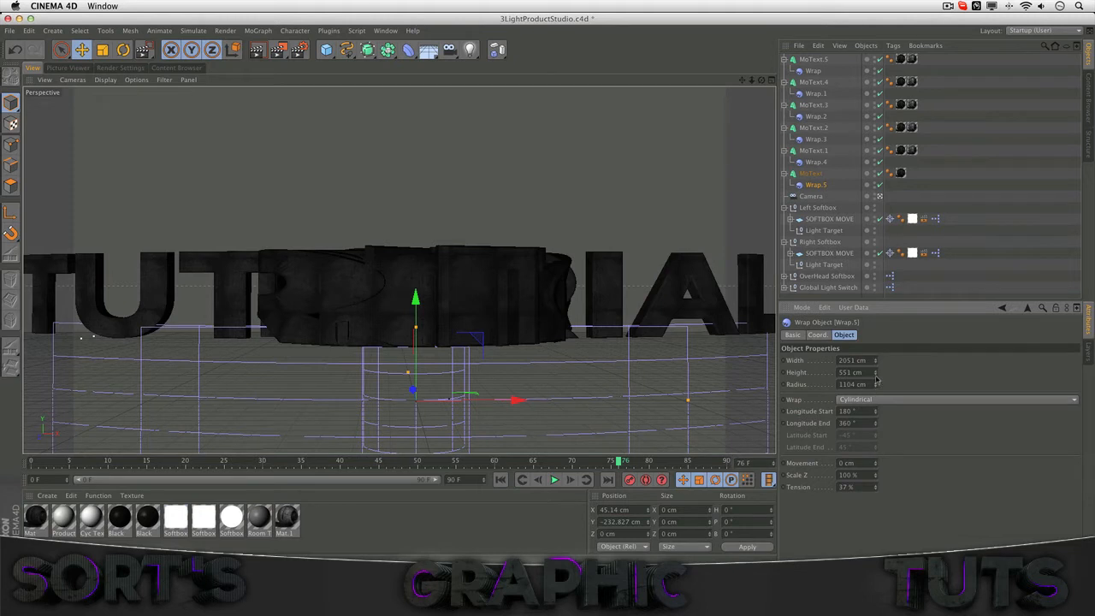
pyautogui.moveTo(876, 374); pyautogui.dragTo(876, 419)
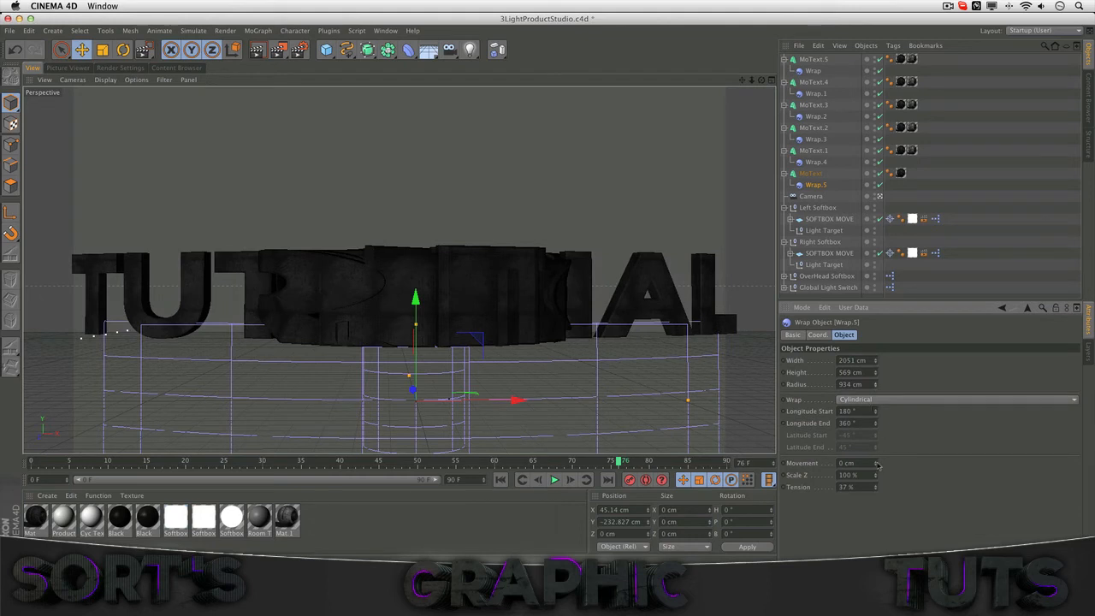
pyautogui.moveTo(876, 487); pyautogui.dragTo(876, 508)
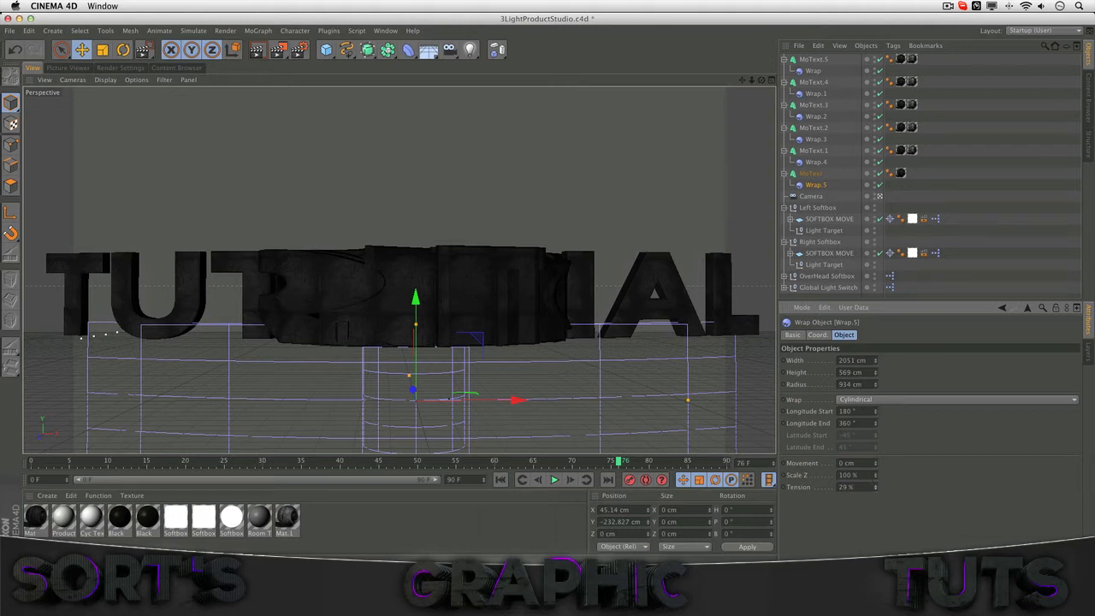
pyautogui.moveTo(876, 364); pyautogui.dragTo(876, 369)
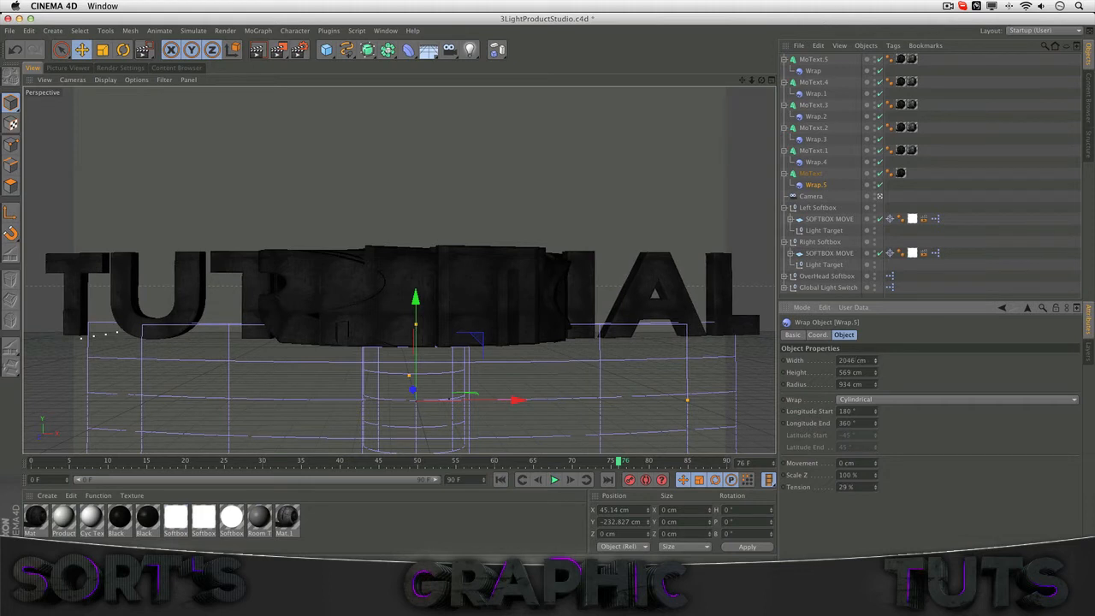
# Copy Wrap.5's 2046 cm width to Wrap.4, Wrap.3 and Wrap.2.
pyautogui.doubleClick(847, 360)
pyautogui.click(815, 162)
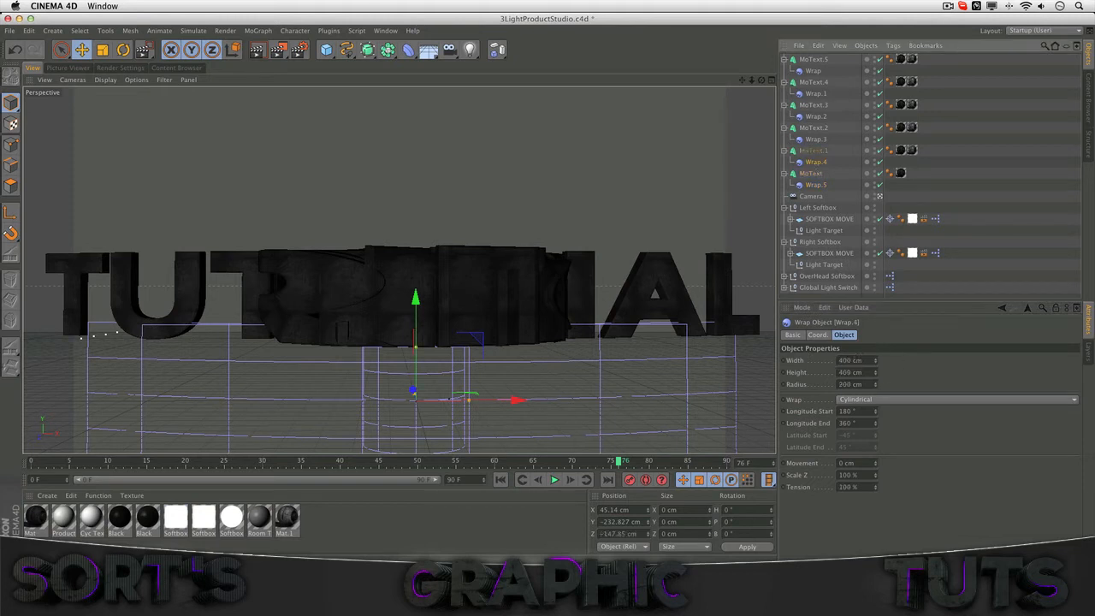
pyautogui.doubleClick(847, 360)
pyautogui.press('super+v')
pyautogui.click(813, 140)
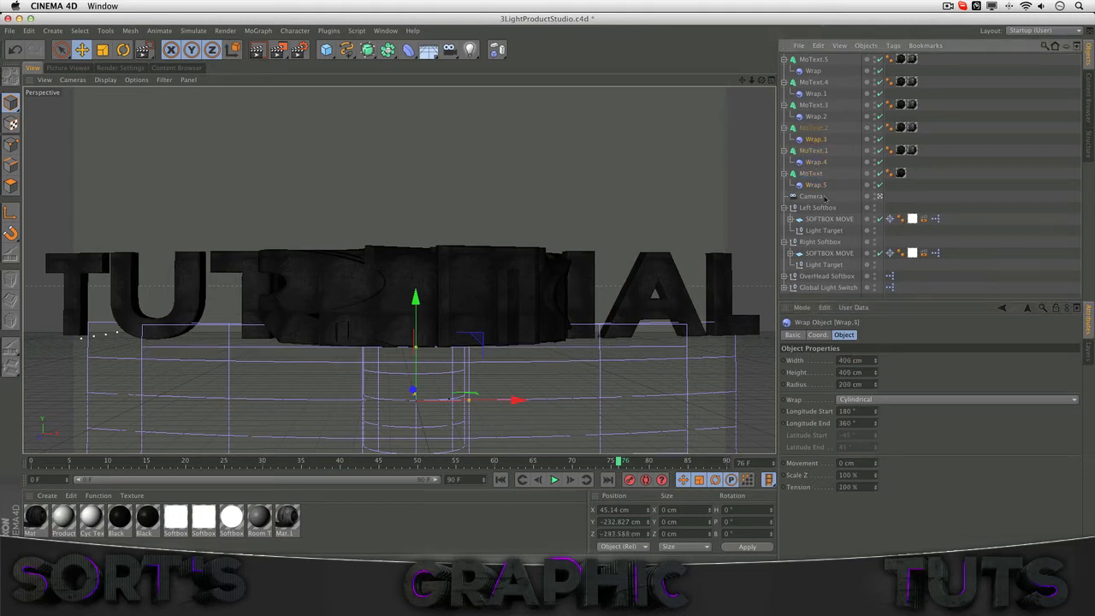
pyautogui.doubleClick(848, 360)
pyautogui.press('super+v')
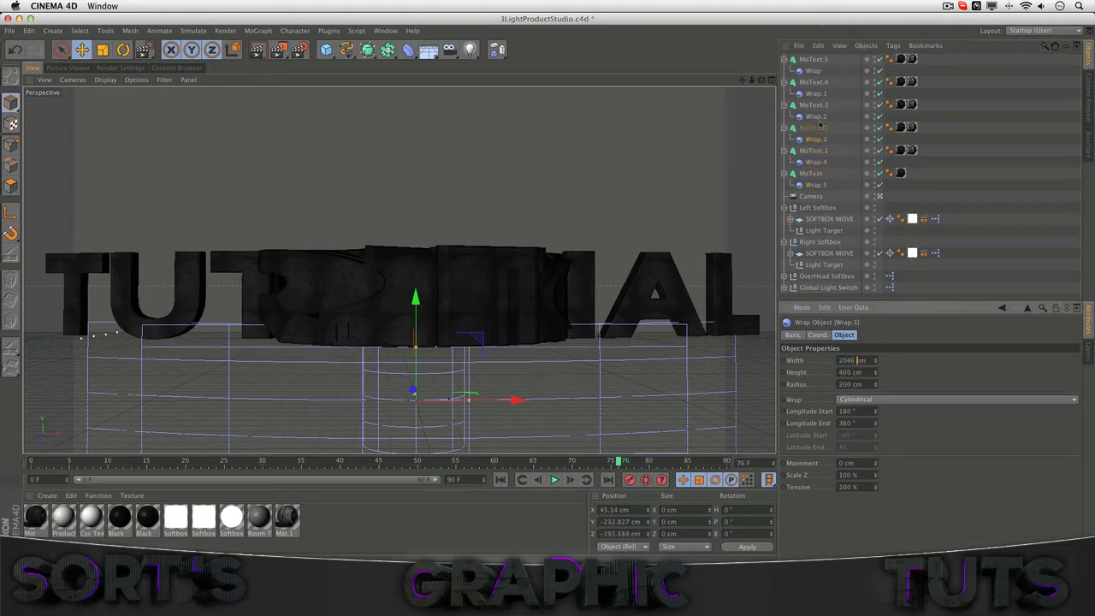
pyautogui.click(817, 117)
pyautogui.doubleClick(848, 360)
pyautogui.press('super+v')
pyautogui.click(813, 94)
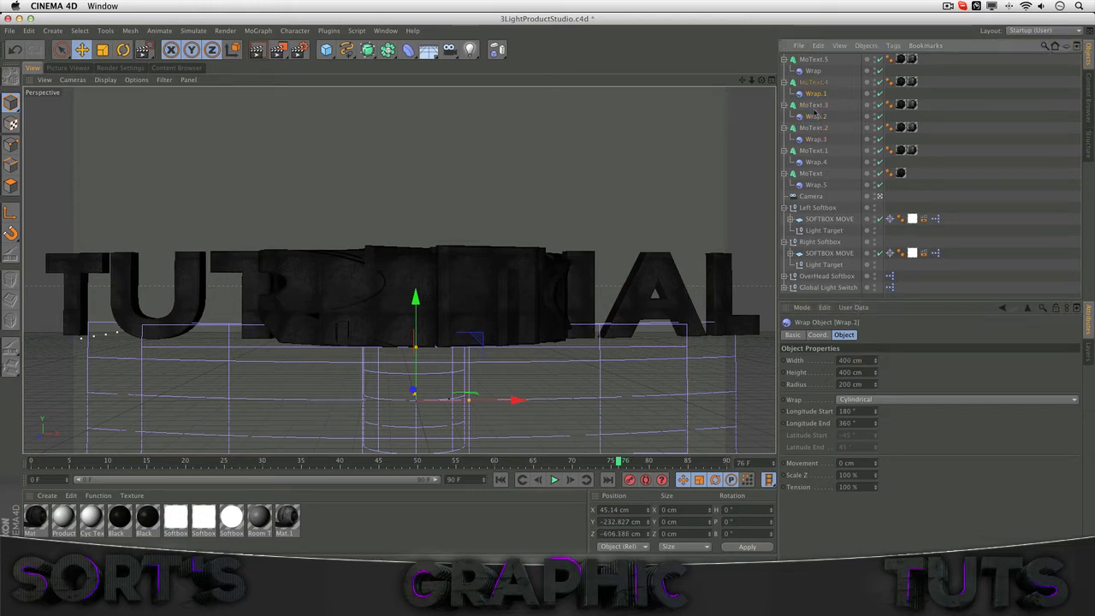
# Undo the Wrap size changes and the nesting until all six Wrap deformers stand alone above the MoText objects.
pyautogui.press('super+z')
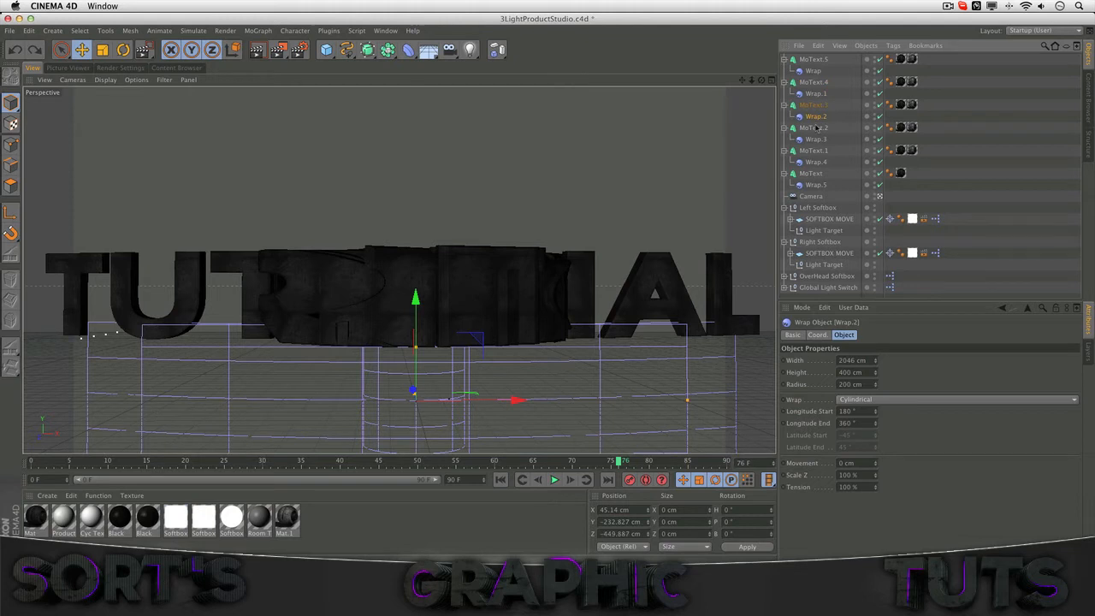
pyautogui.press('super+z')
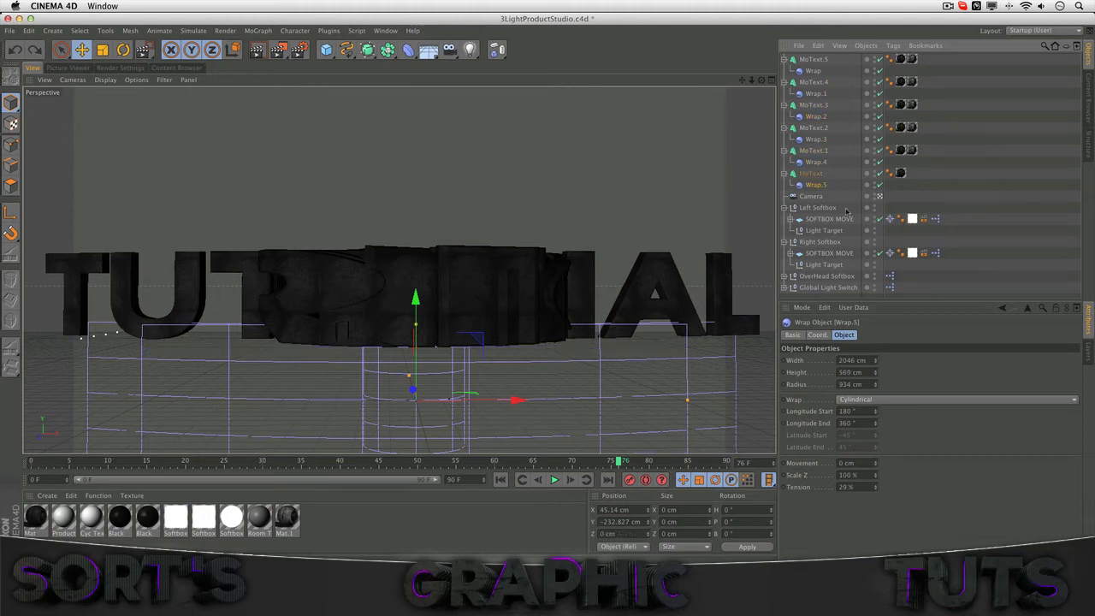
pyautogui.press('super+z')
pyautogui.press('super+z')
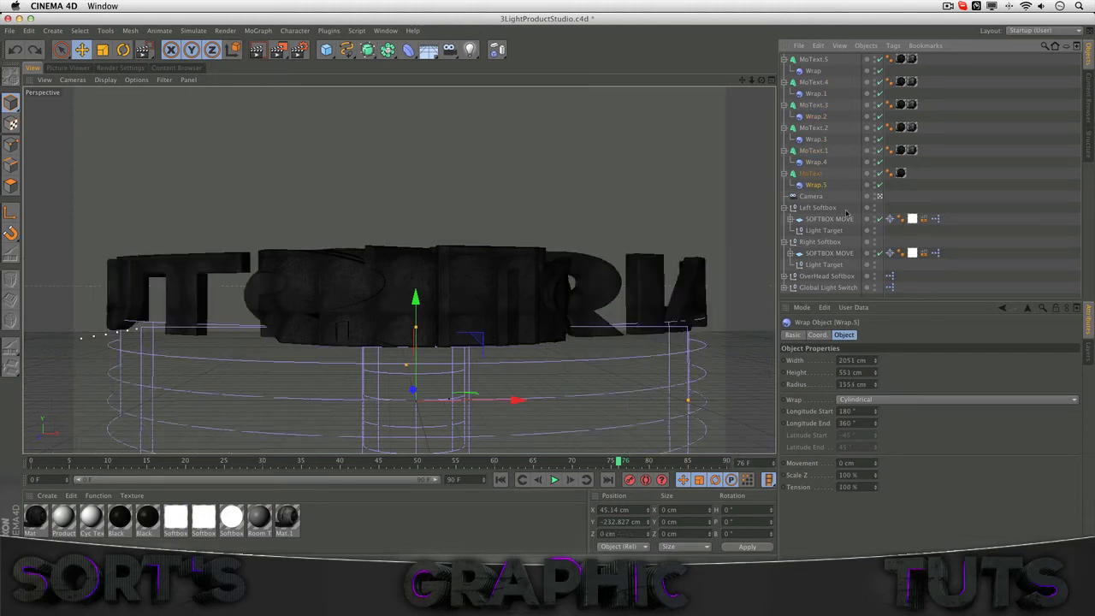
pyautogui.press('super+z')
pyautogui.press('super+z')
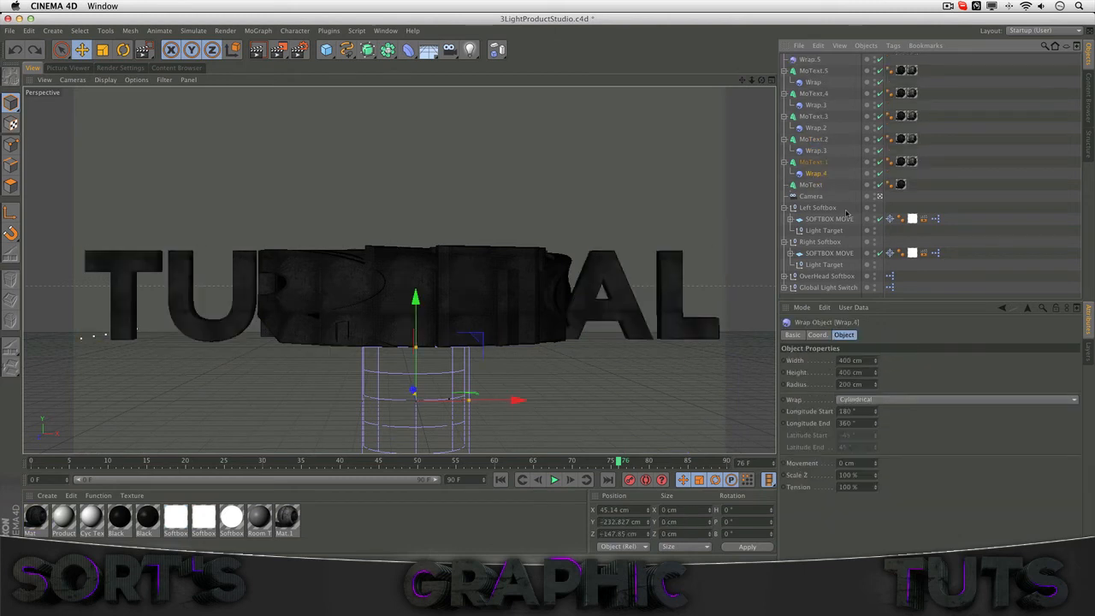
pyautogui.press('super+z')
pyautogui.press('super+z')
pyautogui.press('super+z')
pyautogui.press('super+z')
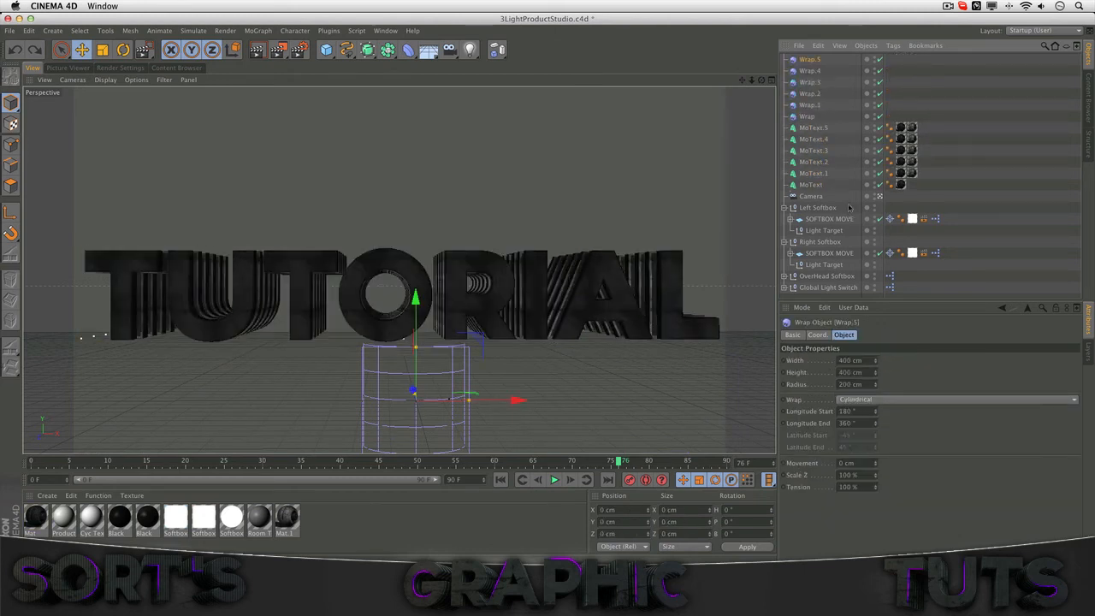
# Place one Wrap deformer under each text layer: Wrap under MoText.5, continuing in order to Wrap.5 under MoText.
pyautogui.moveTo(809, 116); pyautogui.dragTo(814, 139)
pyautogui.moveTo(810, 94); pyautogui.dragTo(823, 154)
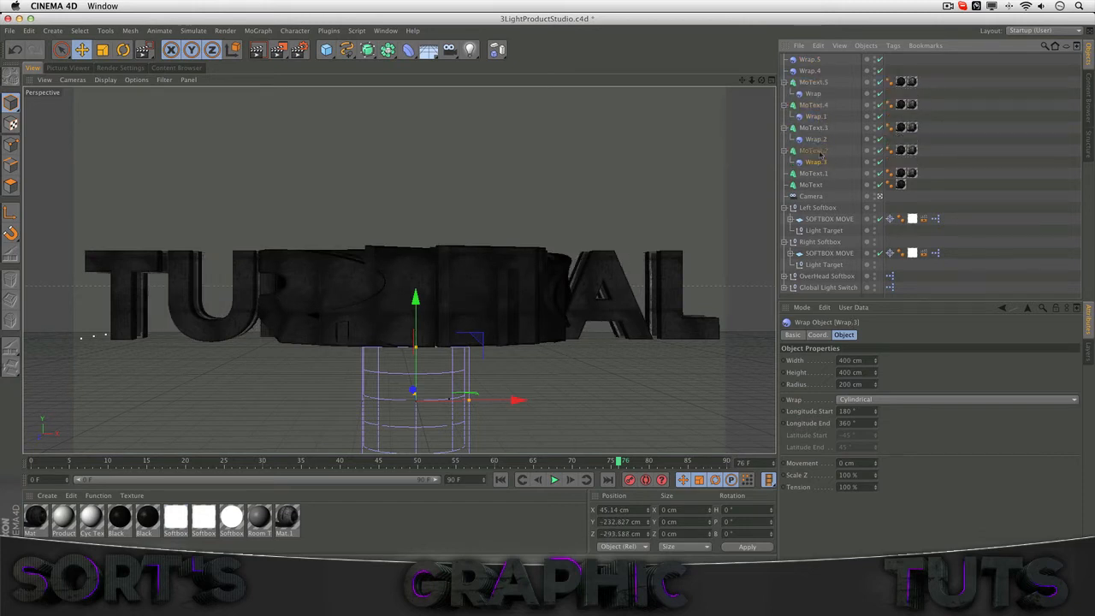
pyautogui.moveTo(810, 73); pyautogui.dragTo(822, 176)
pyautogui.moveTo(811, 60); pyautogui.dragTo(817, 174)
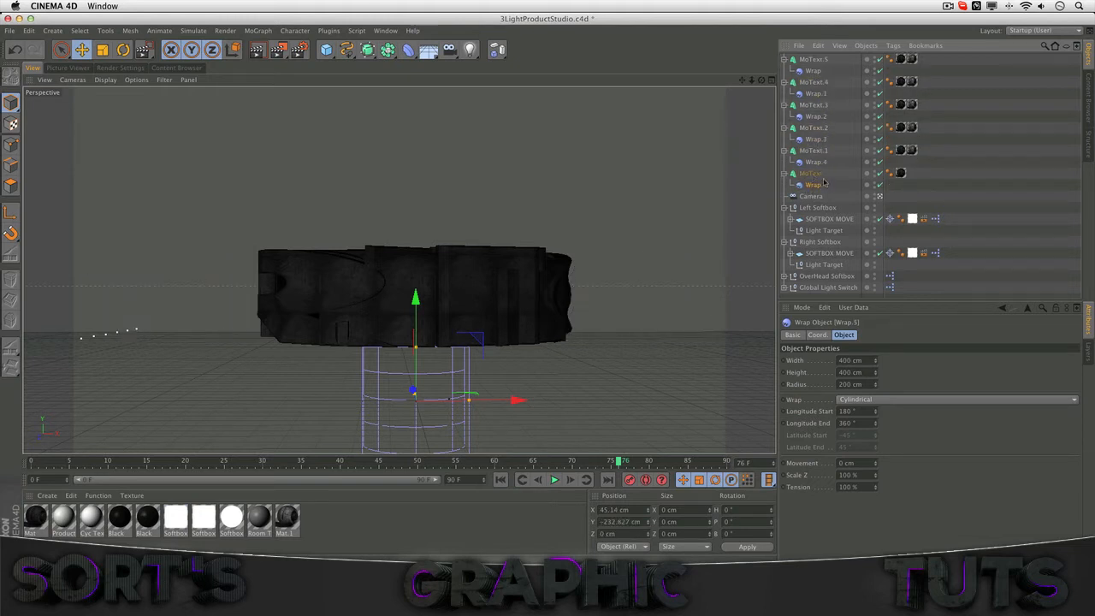
# Select all six Wrap deformers together and set their width to 2333 cm, height to 634 cm and radius to 1402 cm.
pyautogui.click(817, 175)
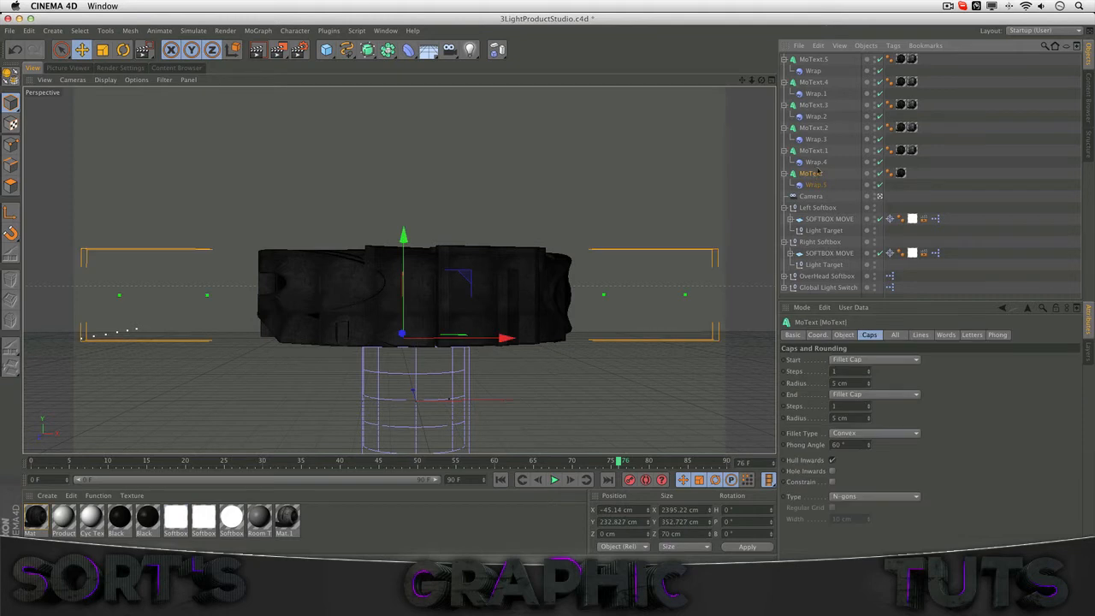
pyautogui.click(812, 71)
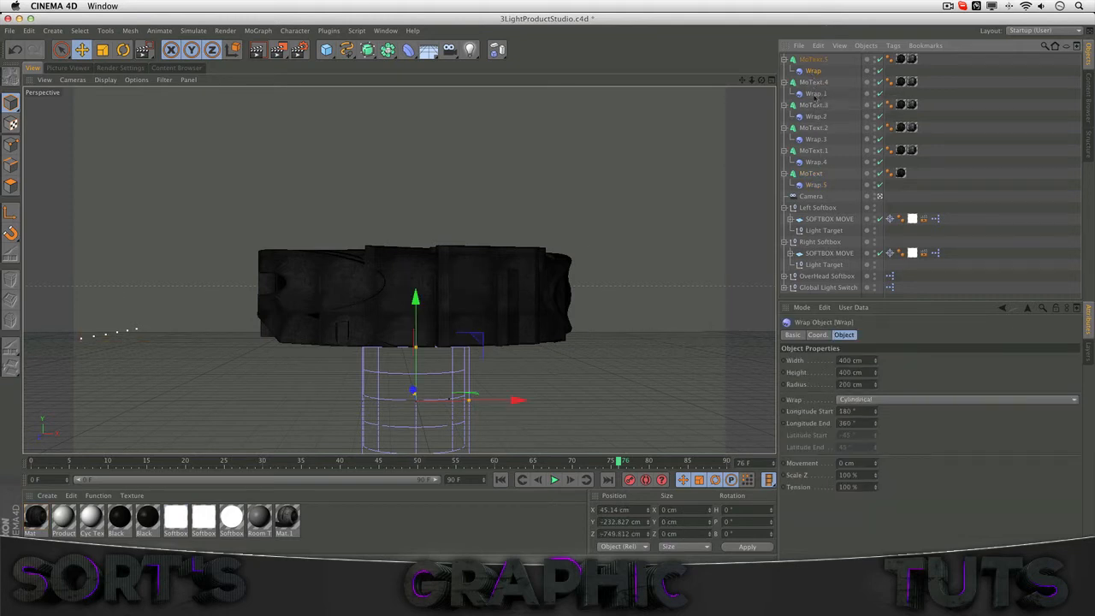
pyautogui.keyDown('shift'); pyautogui.click(815, 94); pyautogui.keyUp('shift')
pyautogui.keyDown('shift'); pyautogui.click(815, 117); pyautogui.keyUp('shift')
pyautogui.keyDown('shift'); pyautogui.click(819, 140); pyautogui.keyUp('shift')
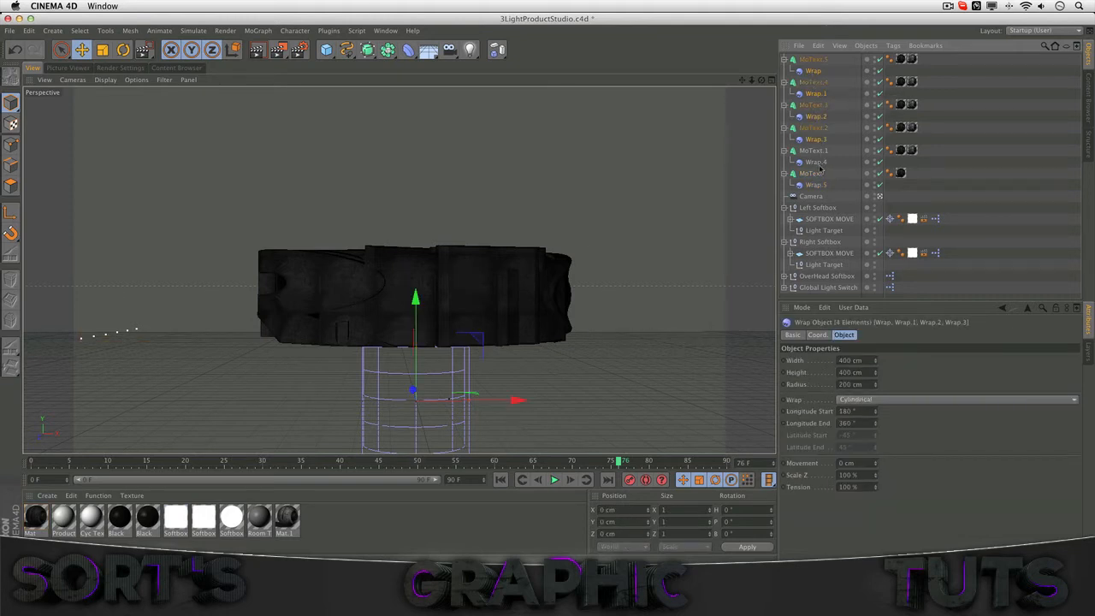
pyautogui.keyDown('shift'); pyautogui.click(817, 163); pyautogui.keyUp('shift')
pyautogui.keyDown('shift'); pyautogui.click(816, 185); pyautogui.keyUp('shift')
pyautogui.moveTo(876, 362); pyautogui.dragTo(878, 322)
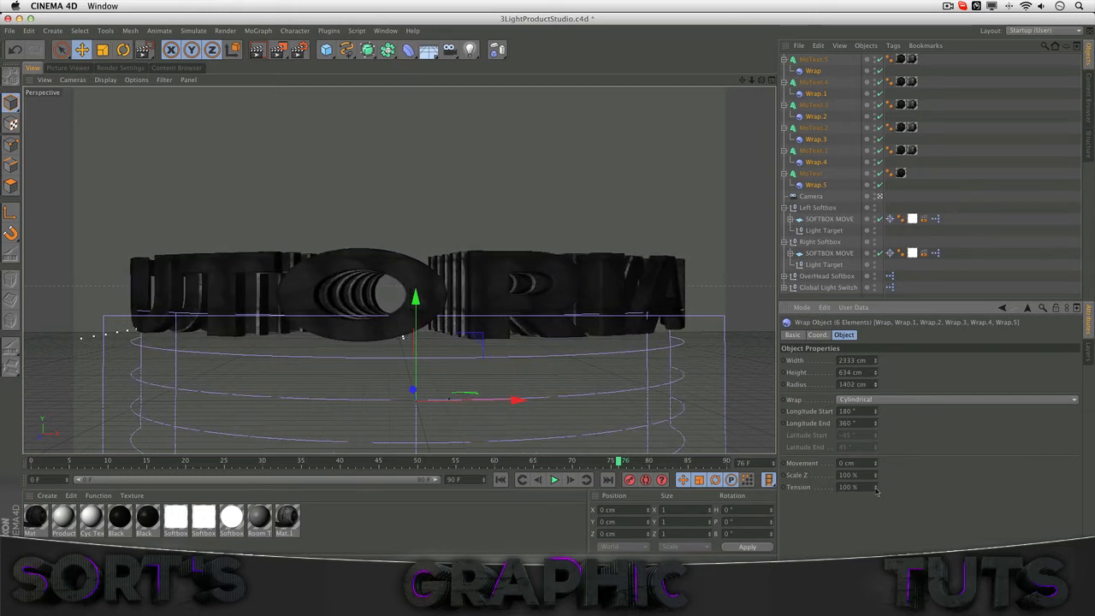
# Set the Wraps' tension to 48% and radius to 1327 cm, and try a Z scale of 84% before undoing it.
pyautogui.moveTo(876, 489); pyautogui.dragTo(876, 515)
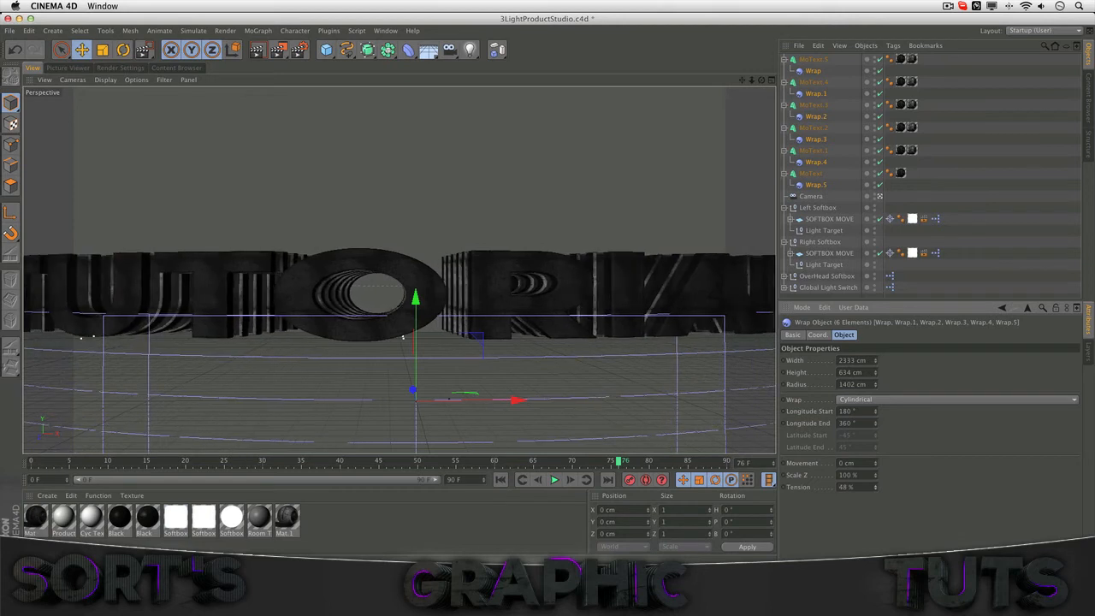
pyautogui.moveTo(876, 391); pyautogui.dragTo(876, 392)
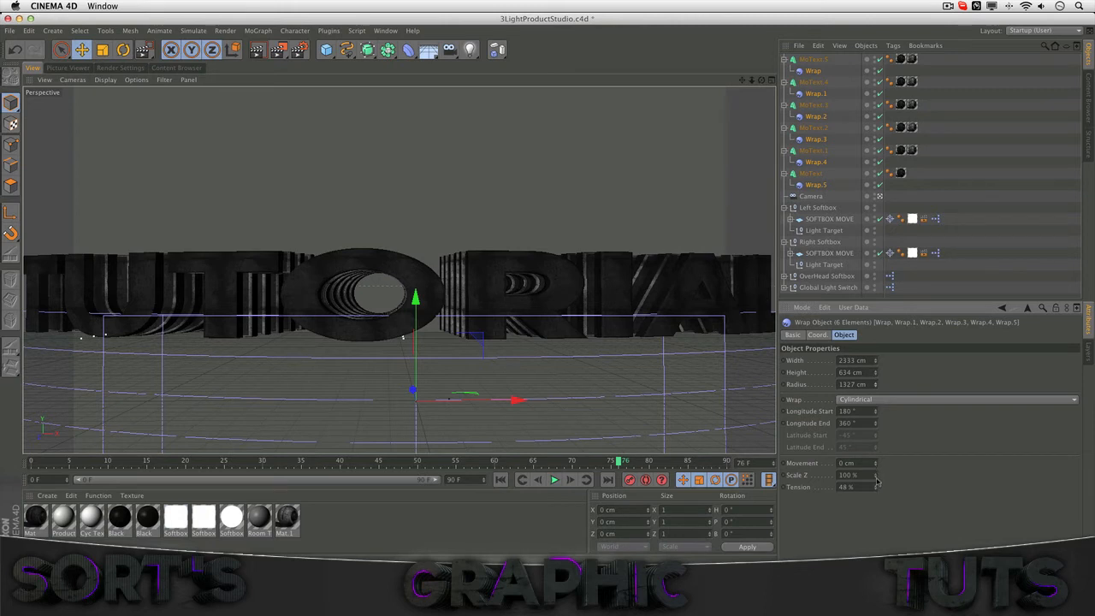
pyautogui.moveTo(875, 475)
pyautogui.mouseDown()
pyautogui.moveTo(875, 494)
pyautogui.moveTo(876, 481)
pyautogui.mouseUp()
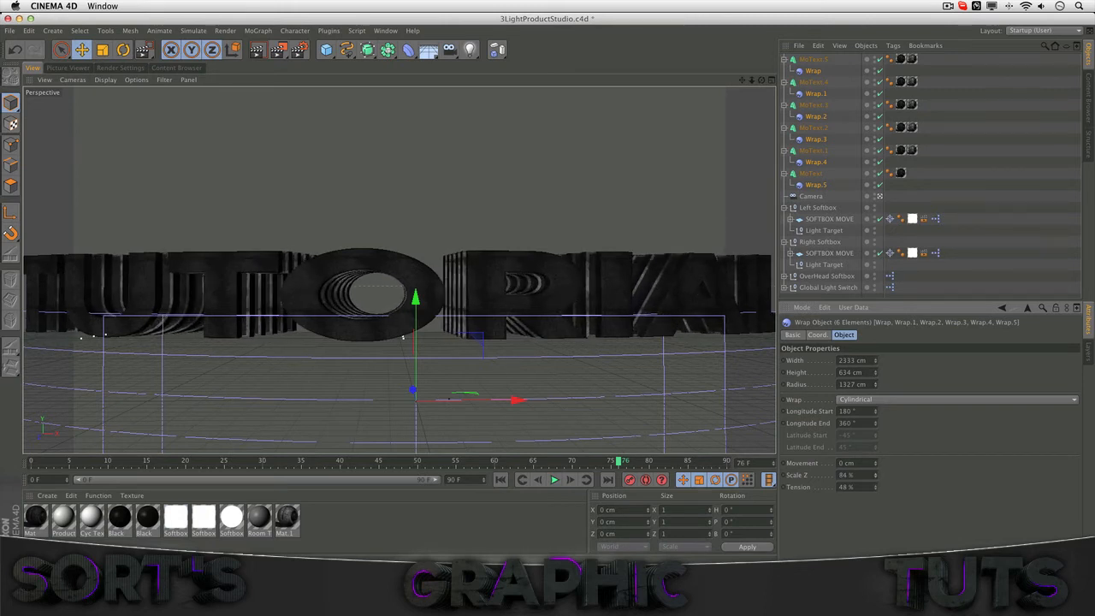
pyautogui.press('super+z')
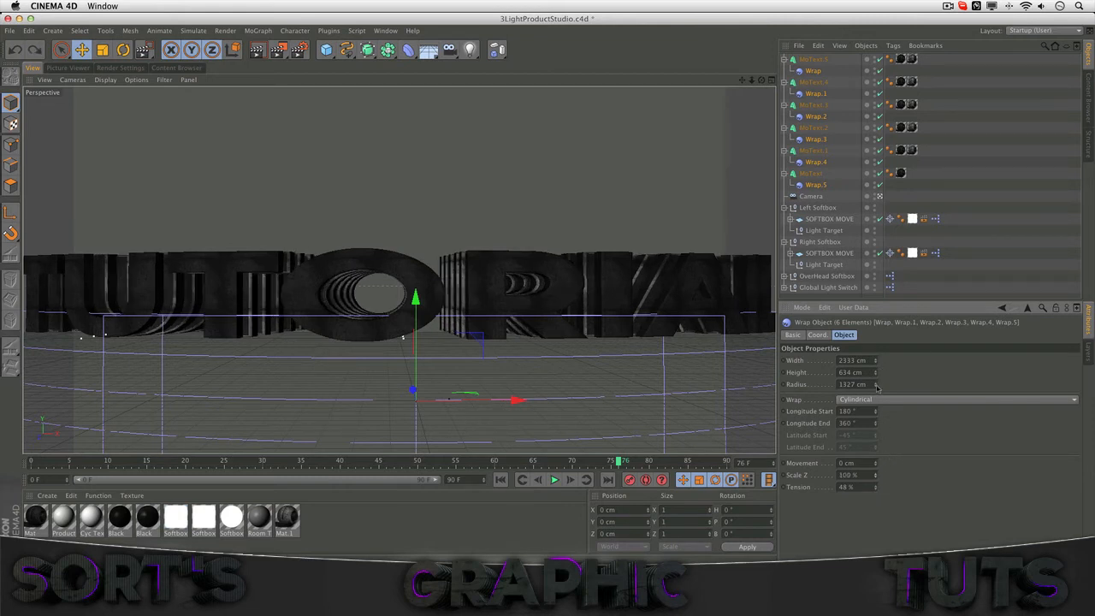
# Set all six Wraps' radius to 842 cm and tension to 17%, and check the curved layers in the enlarged Top view.
pyautogui.moveTo(875, 390); pyautogui.dragTo(875, 407)
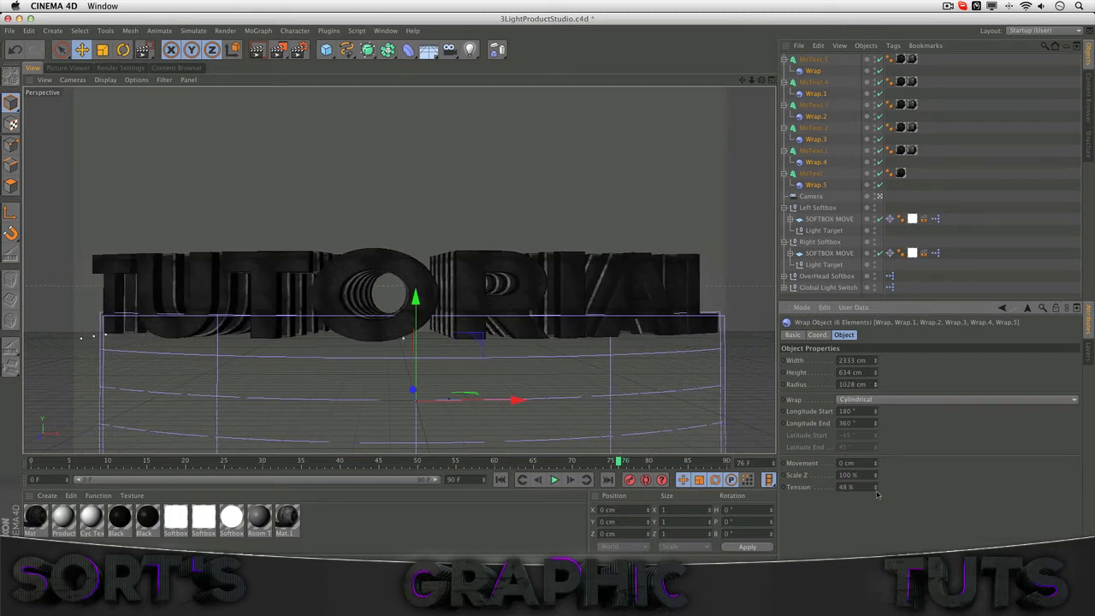
pyautogui.moveTo(875, 486); pyautogui.dragTo(874, 504)
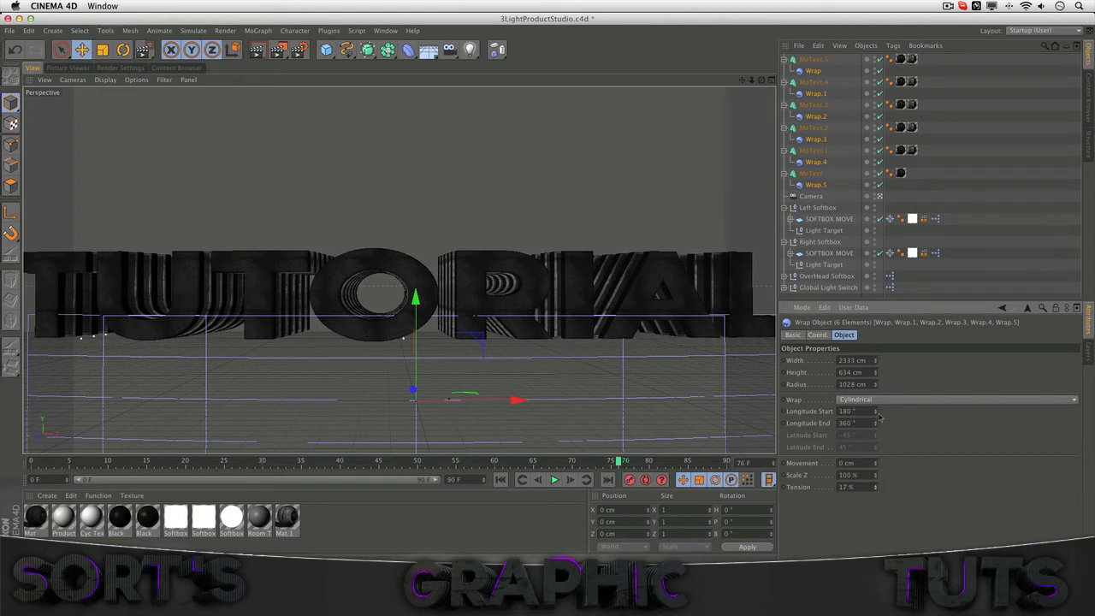
pyautogui.moveTo(875, 384); pyautogui.dragTo(875, 403)
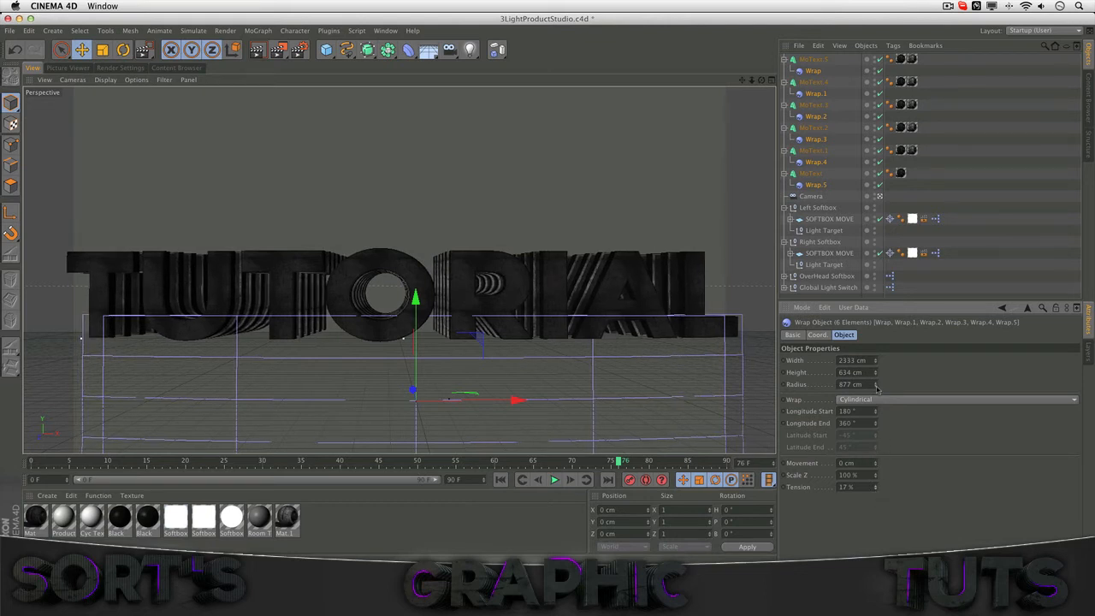
pyautogui.moveTo(875, 388); pyautogui.dragTo(875, 393)
pyautogui.click(772, 79)
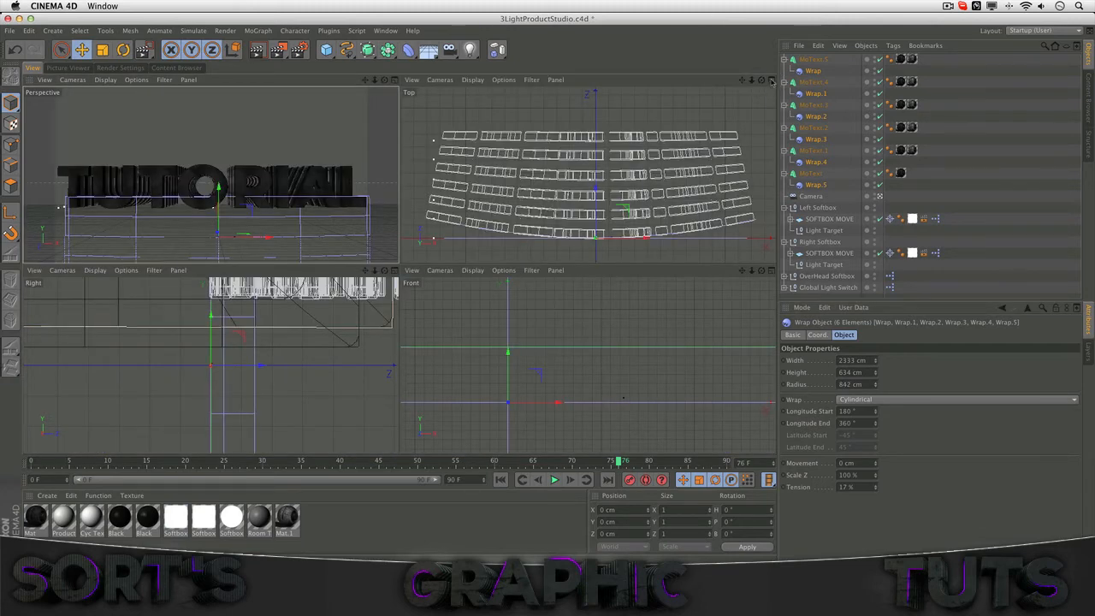
pyautogui.click(770, 80)
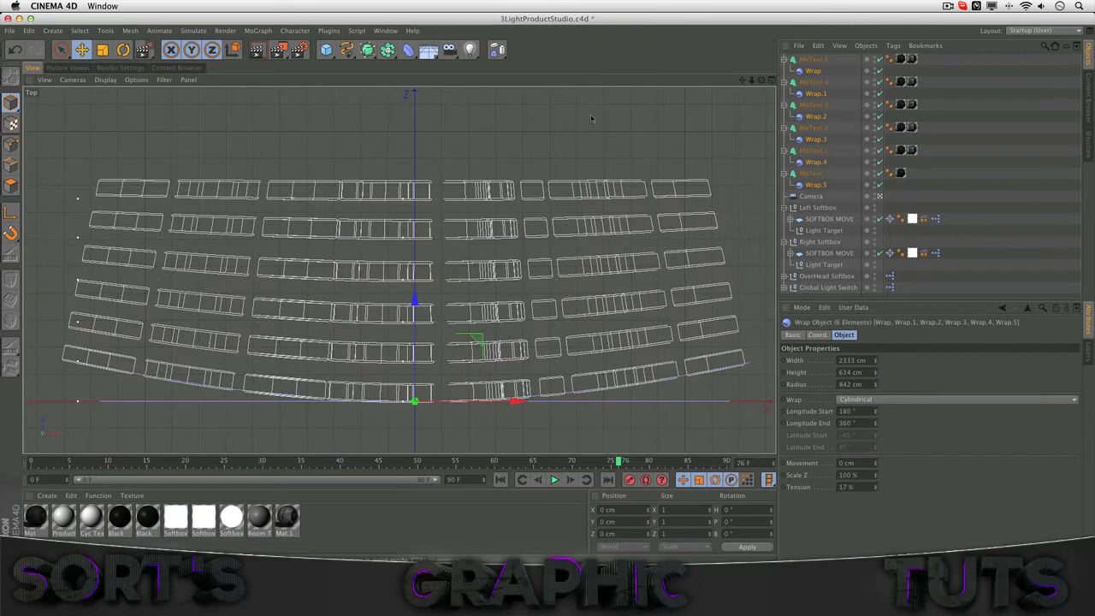
# Render the curved text in the enlarged Perspective view to check its look.
pyautogui.click(773, 79)
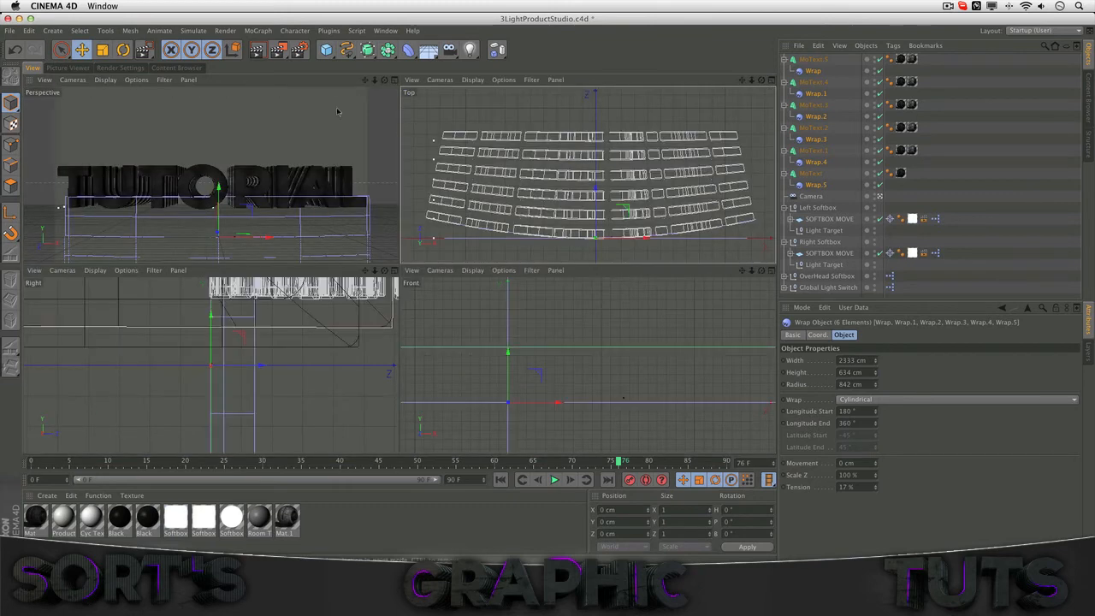
pyautogui.click(384, 80)
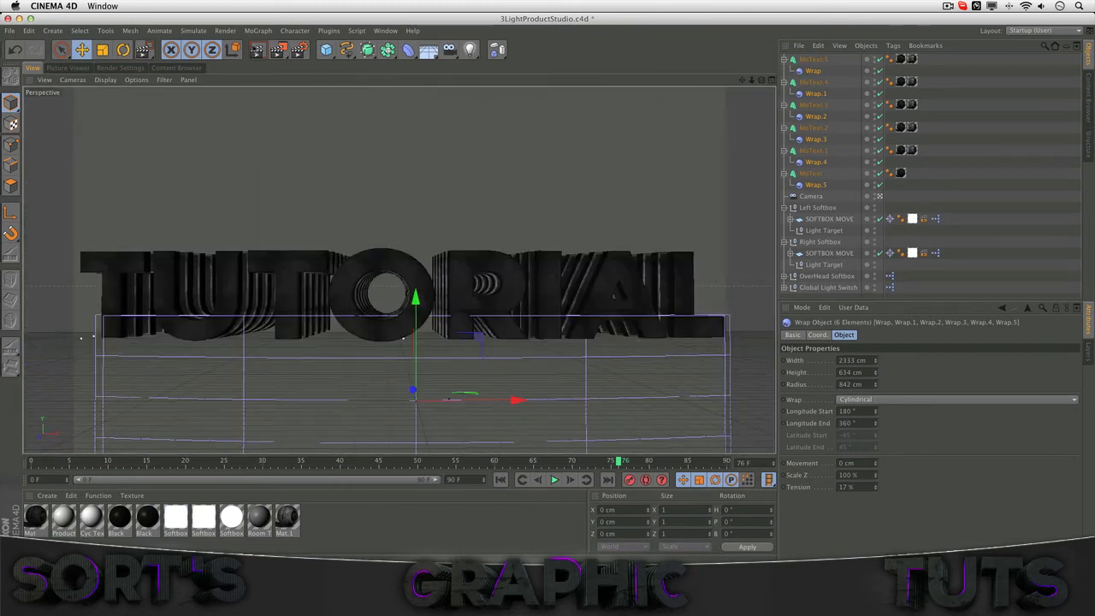
pyautogui.hotkey('ctrl', 'r')
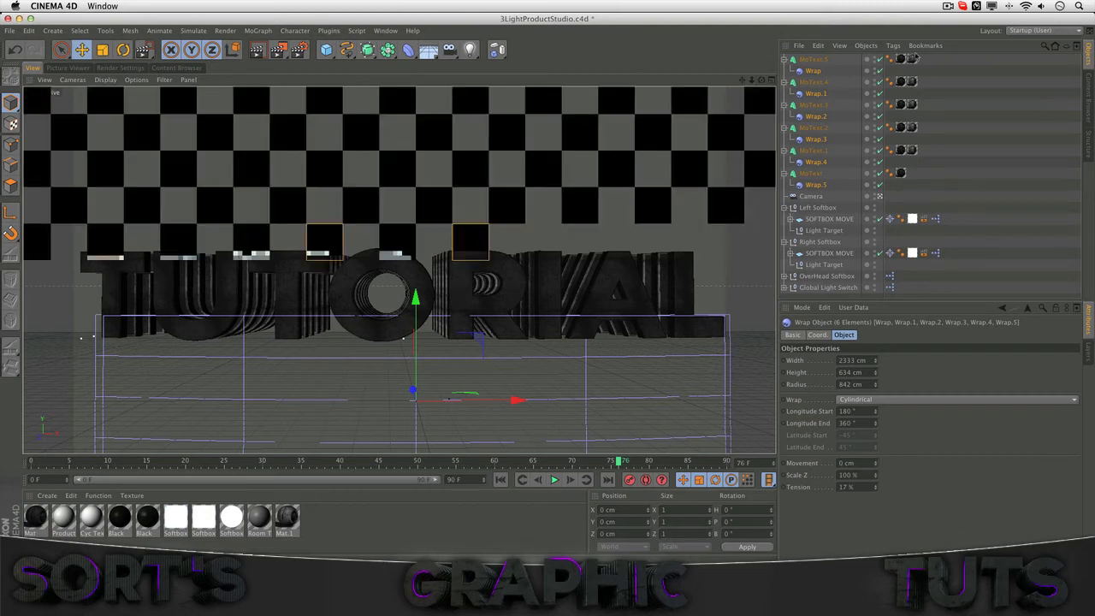
pyautogui.click(948, 7)
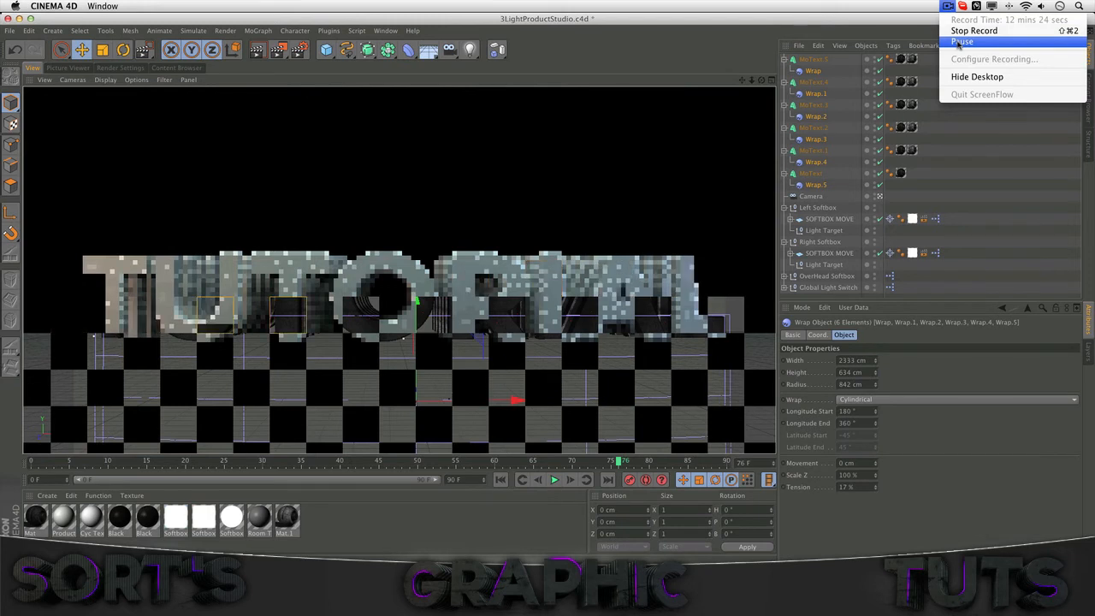
pyautogui.click(959, 41)
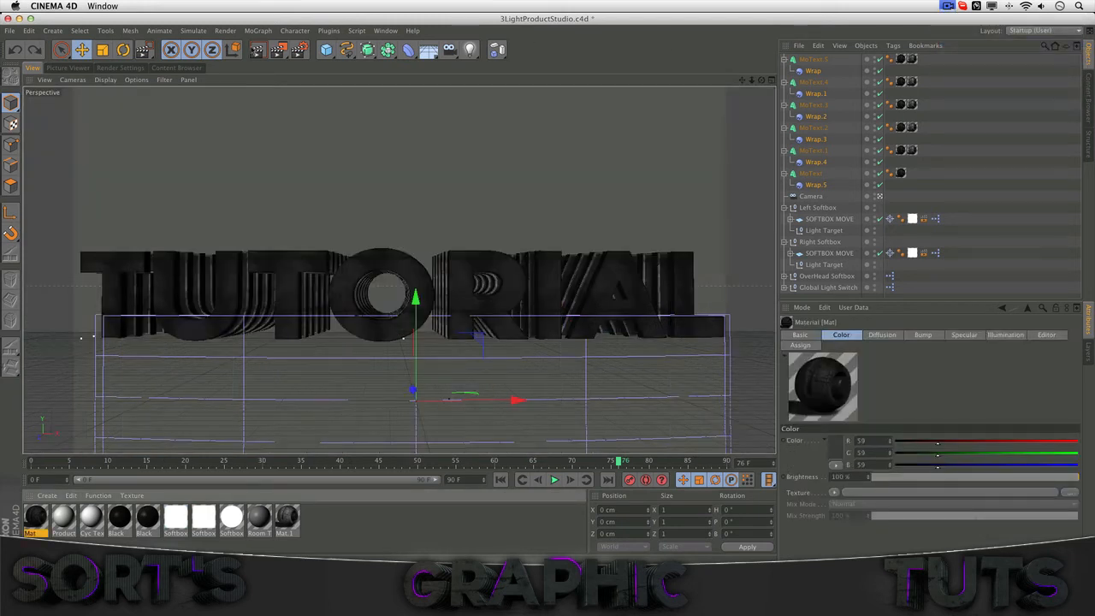
pyautogui.click(257, 50)
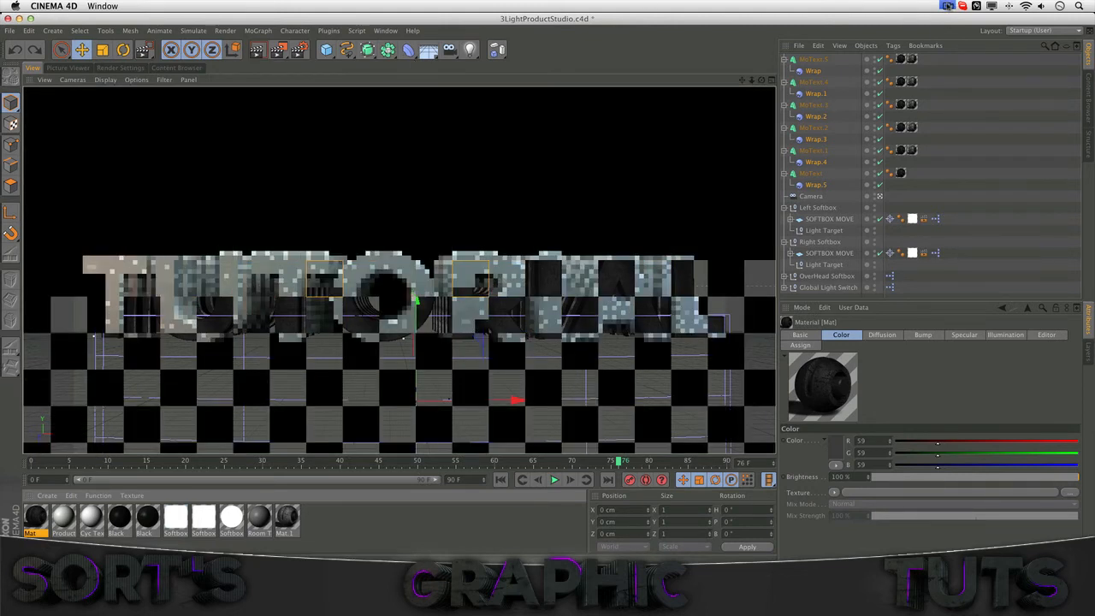
pyautogui.click(948, 6)
pyautogui.click(960, 42)
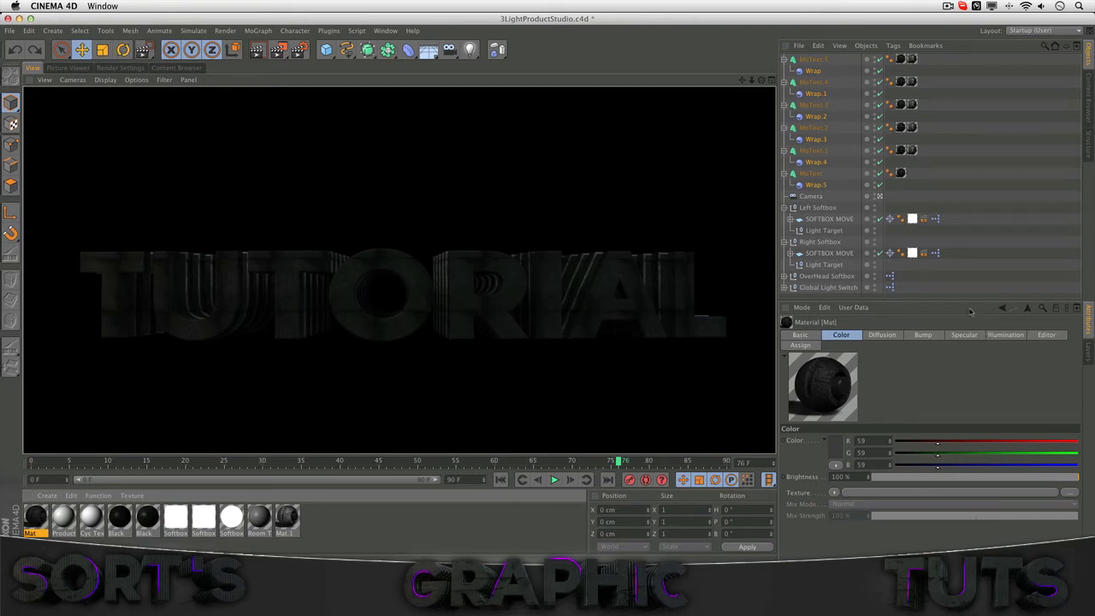
# Turn off the Bump channel of the Mat material.
pyautogui.click(324, 528)
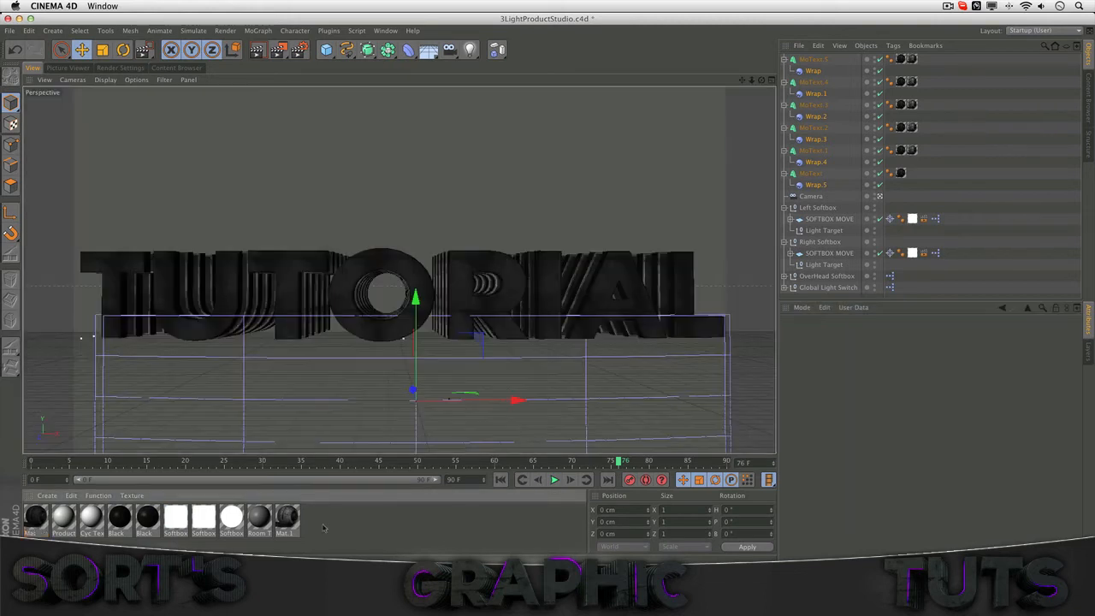
pyautogui.click(40, 521)
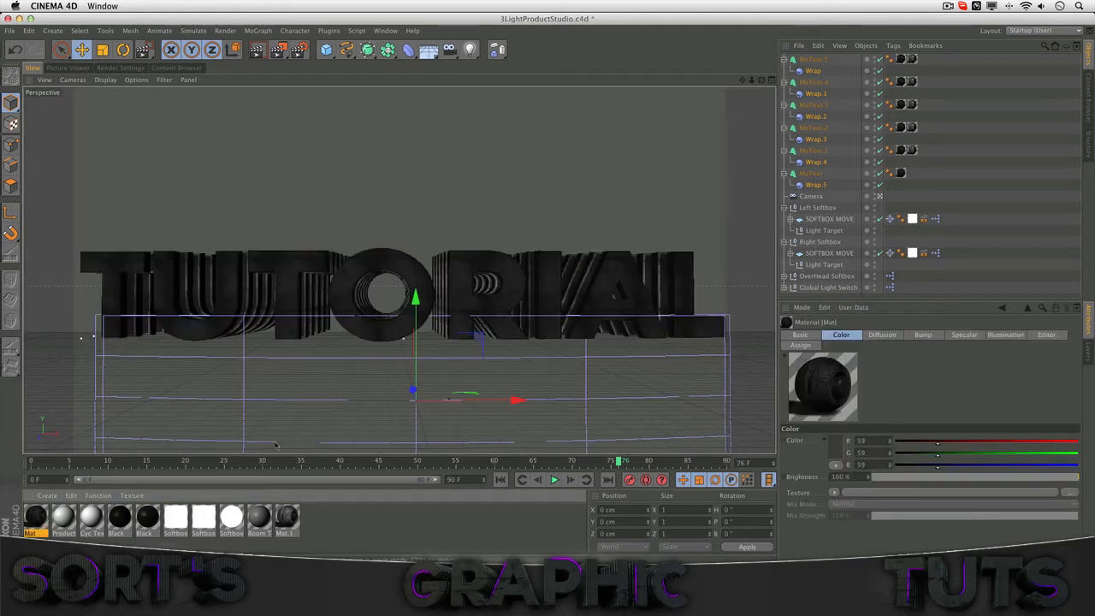
pyautogui.doubleClick(39, 521)
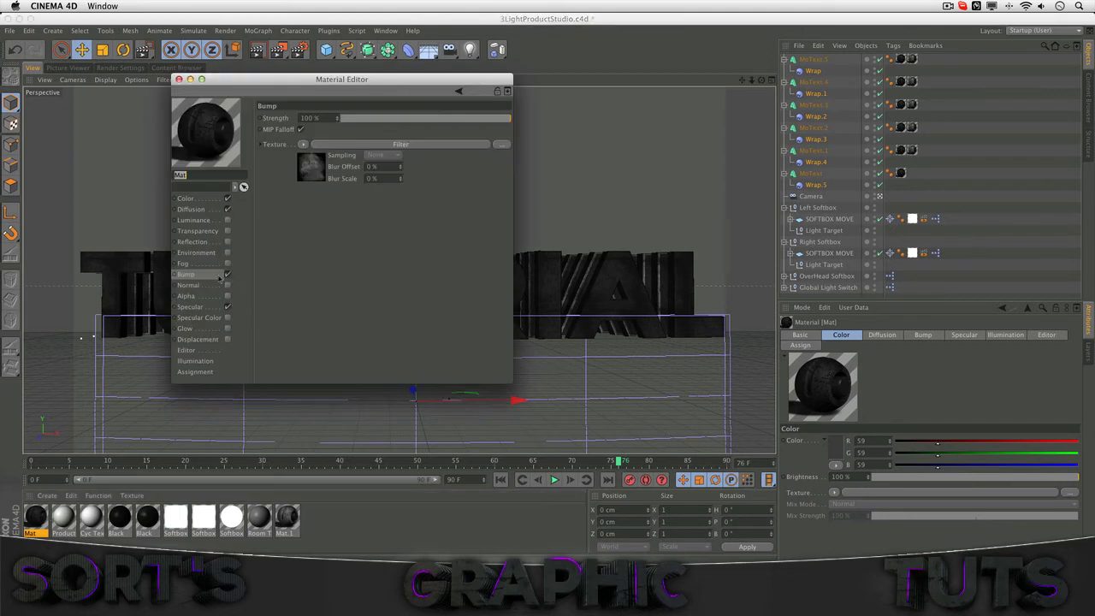
pyautogui.click(226, 276)
pyautogui.click(227, 276)
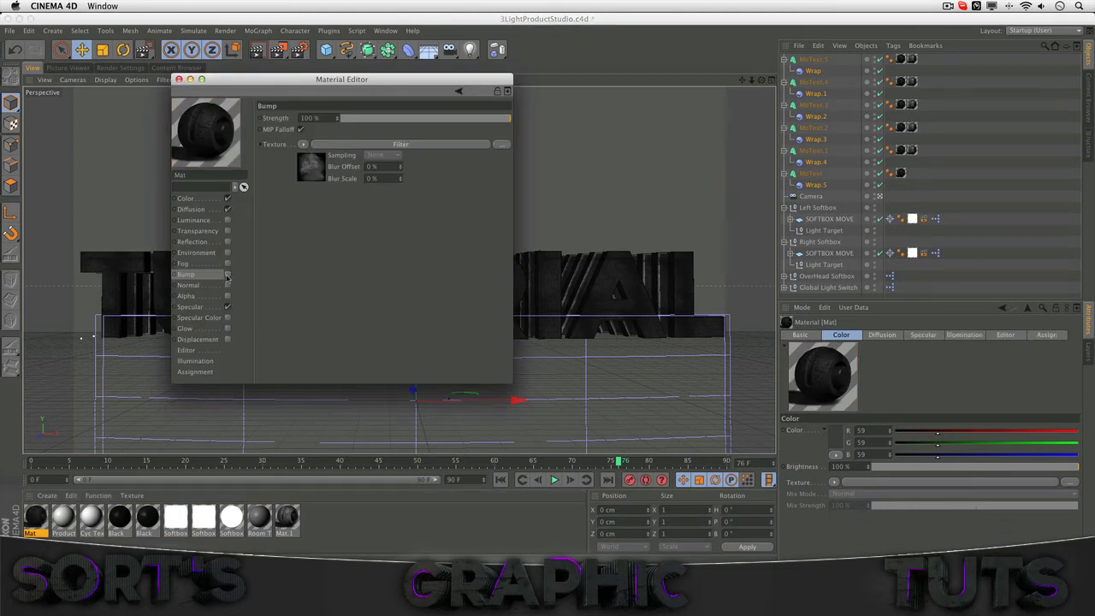
pyautogui.click(178, 78)
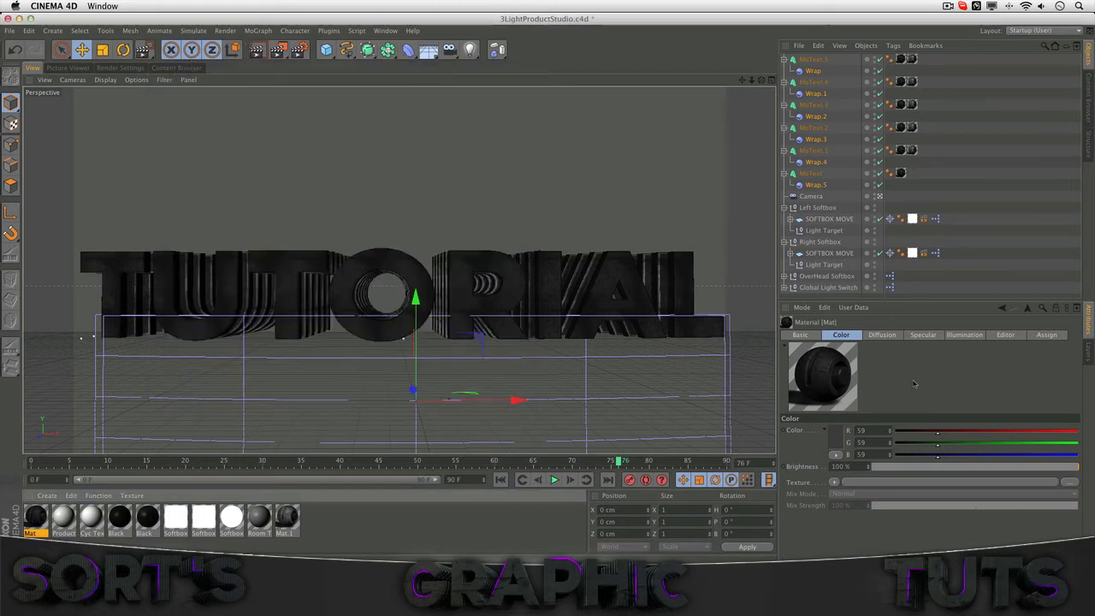
# Set the projection of MoText's Mat texture tag to UVW Mapping and turn the material's Bump channel back on.
pyautogui.click(902, 173)
pyautogui.click(888, 385)
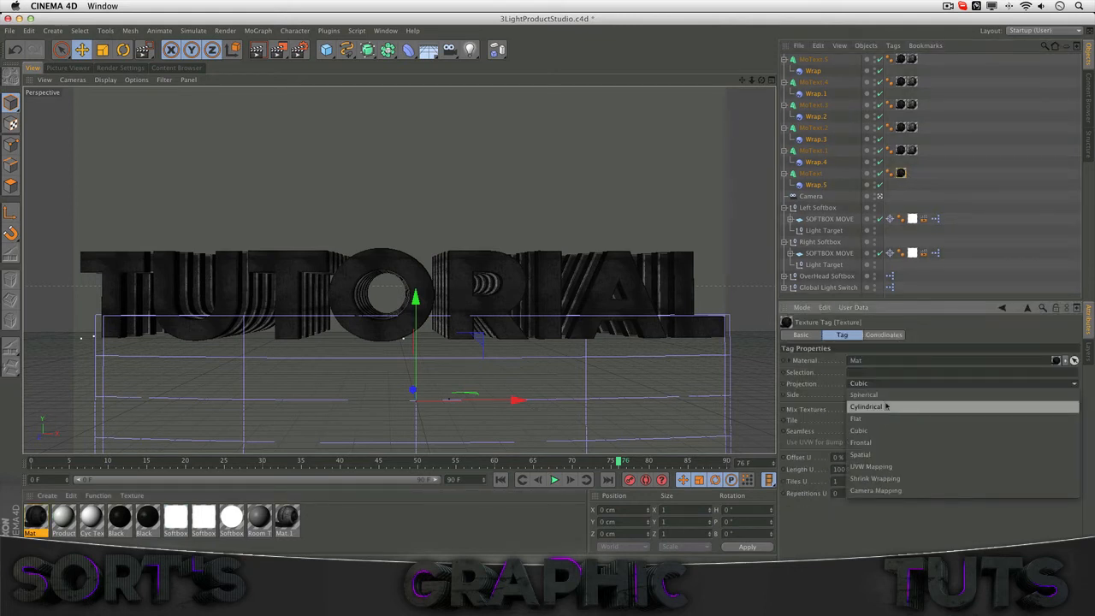
pyautogui.click(888, 430)
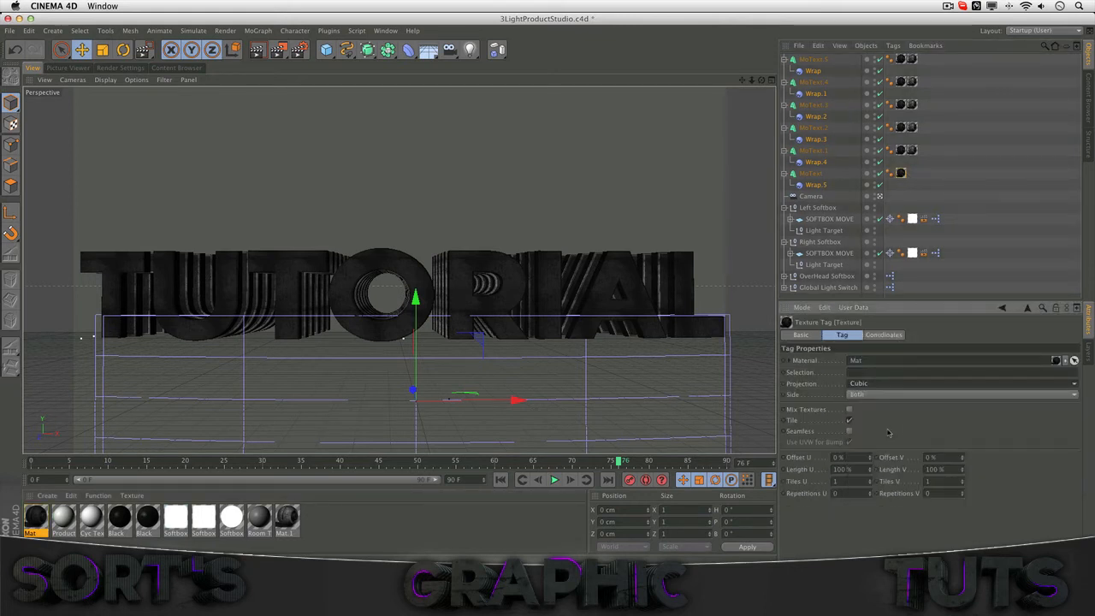
pyautogui.click(893, 385)
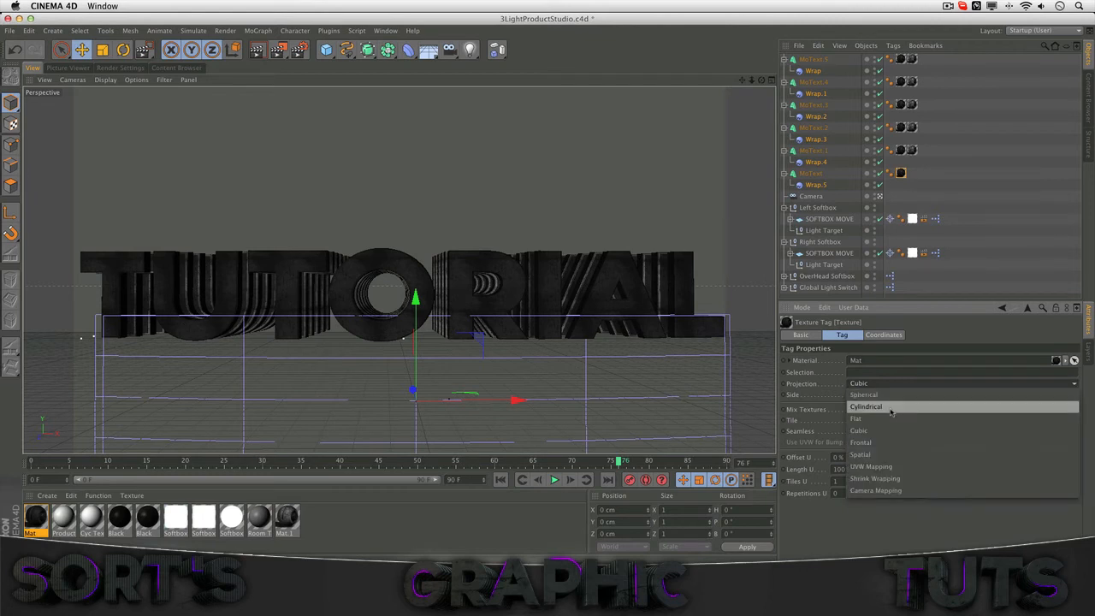
pyautogui.click(891, 470)
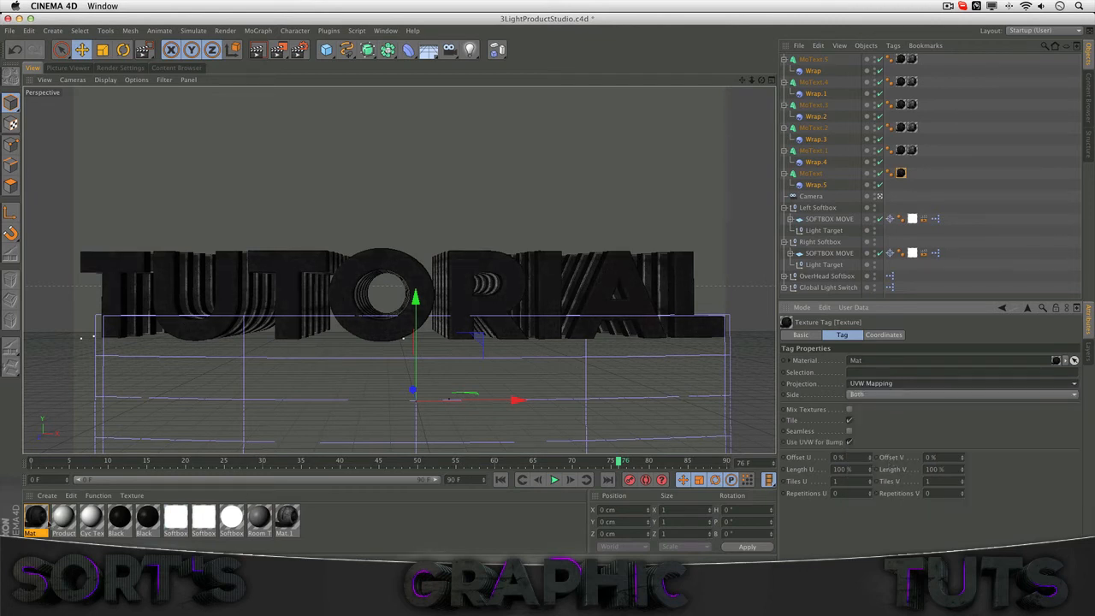
pyautogui.doubleClick(41, 517)
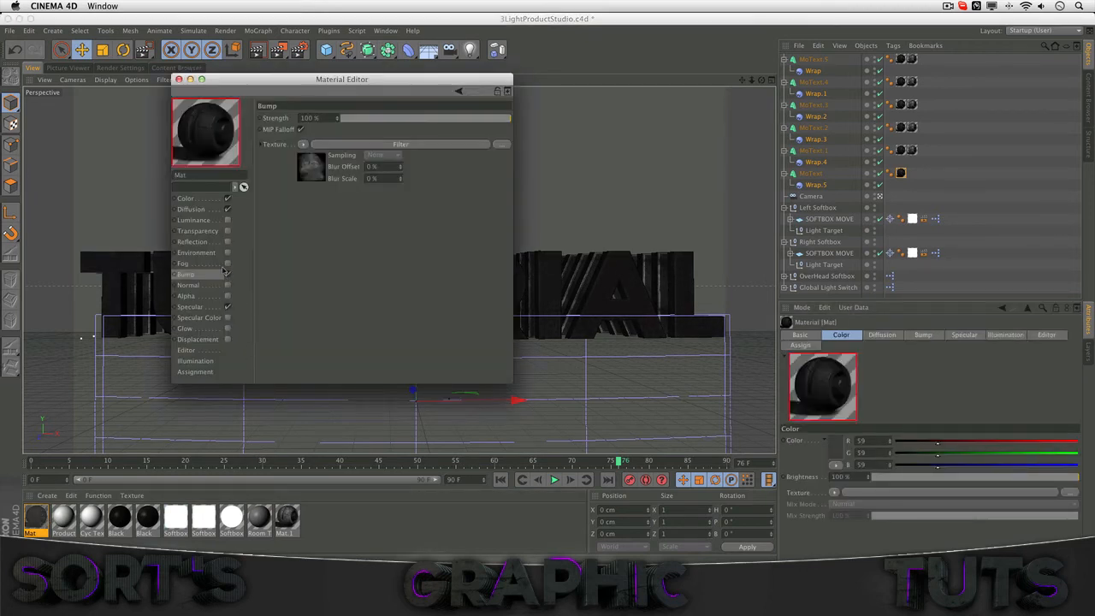
pyautogui.click(179, 79)
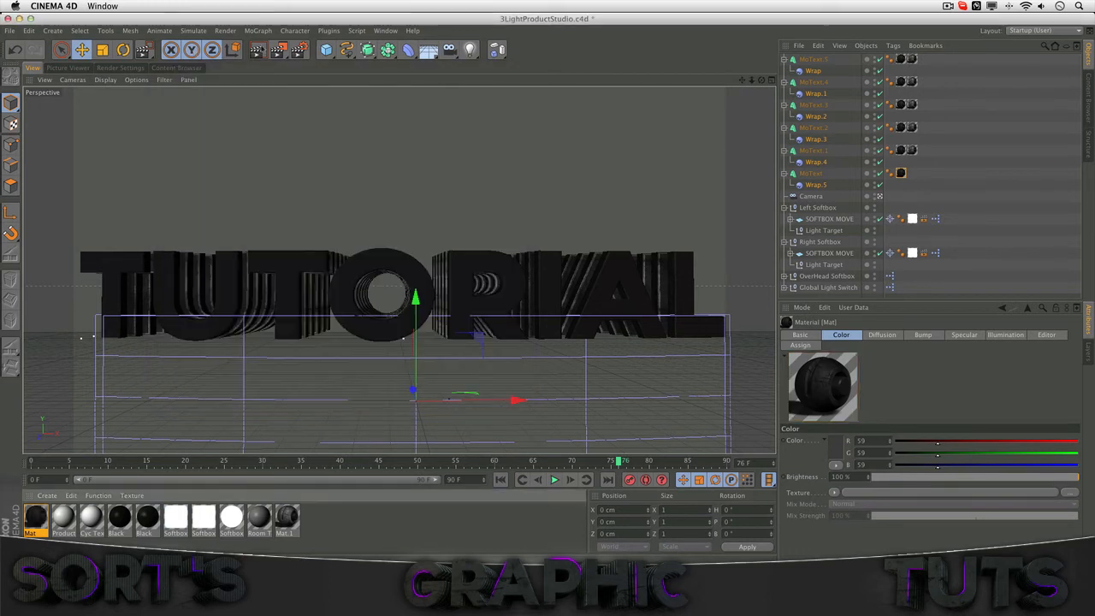
# Render a test region covering the middle letters of the text.
pyautogui.moveTo(278, 50); pyautogui.dragTo(325, 58)
pyautogui.moveTo(291, 234); pyautogui.dragTo(477, 331)
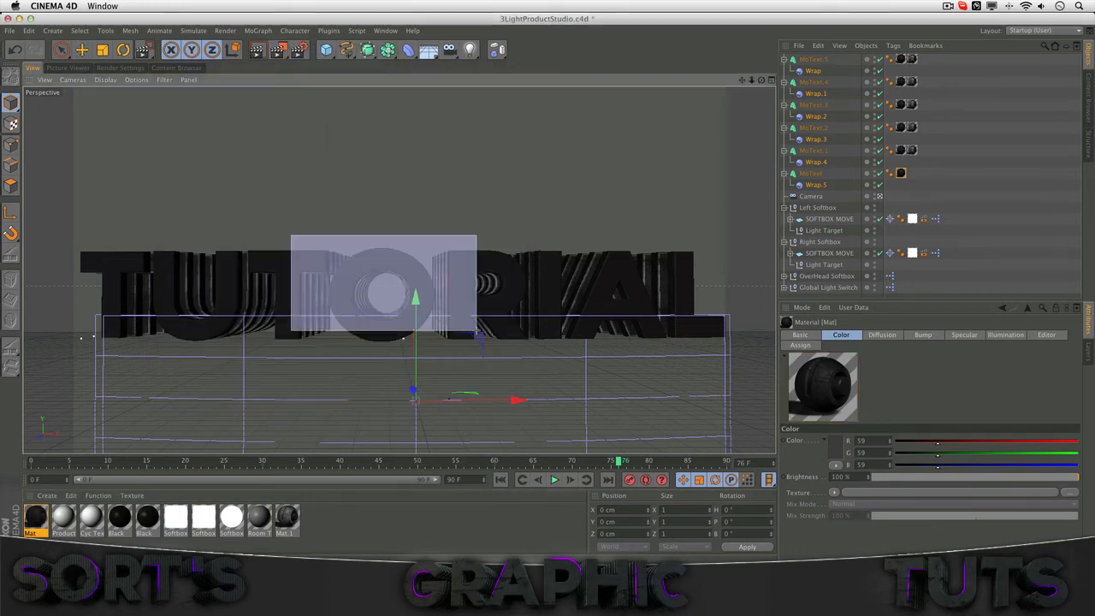
pyautogui.press('e')
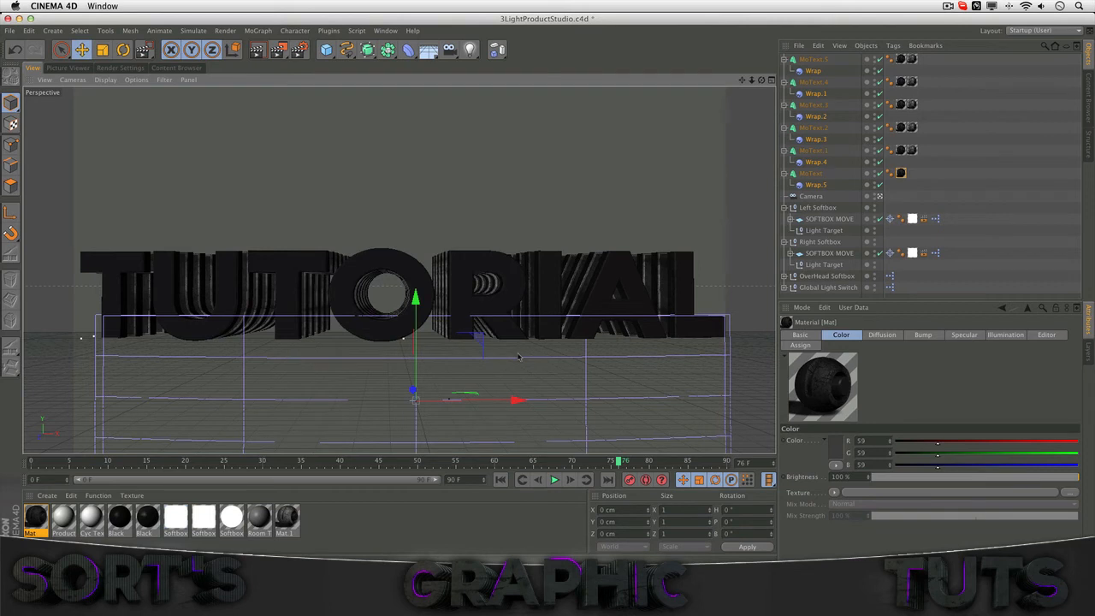
pyautogui.hotkey('alt', 'r')
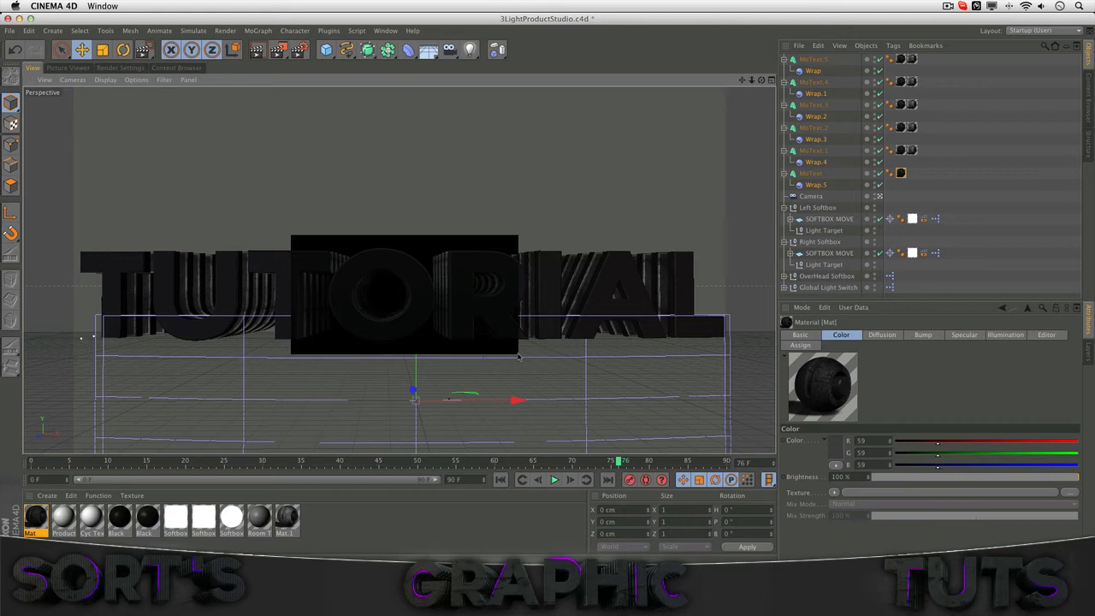
pyautogui.hotkey('alt', 'r')
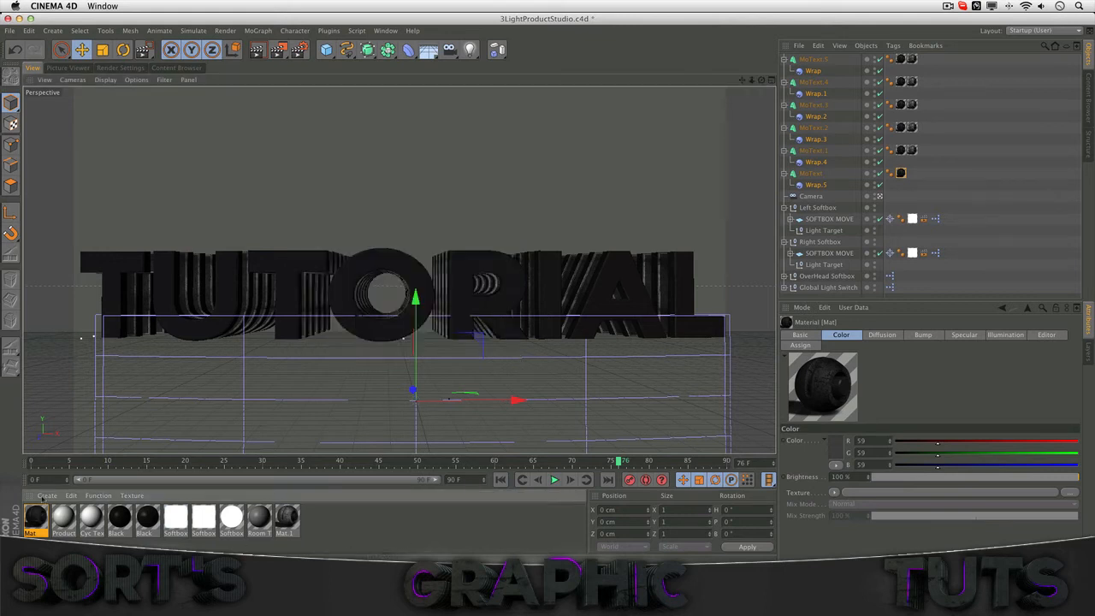
# Set the Diffusion channel's mix strength to 50% in the Mat material.
pyautogui.doubleClick(35, 516)
pyautogui.click(205, 199)
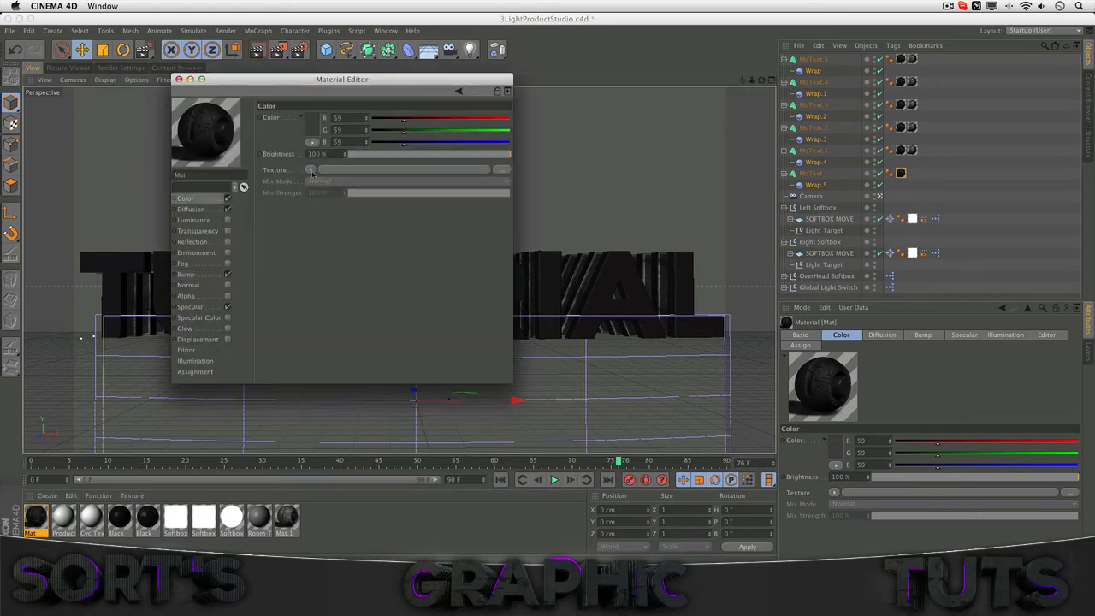
pyautogui.click(206, 209)
pyautogui.click(204, 275)
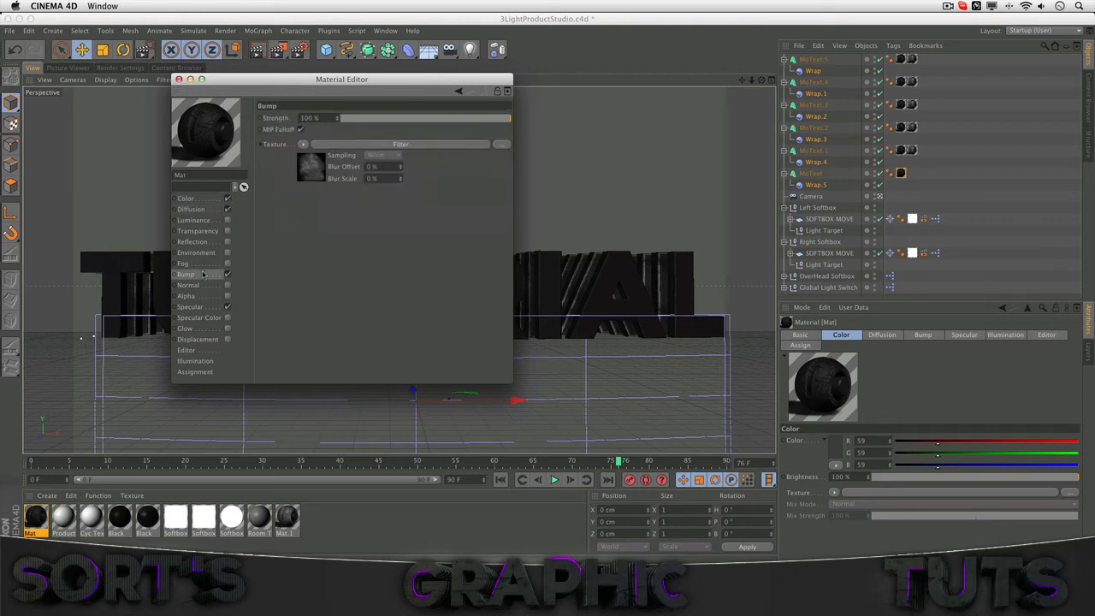
pyautogui.click(197, 210)
pyautogui.moveTo(399, 223); pyautogui.dragTo(438, 226)
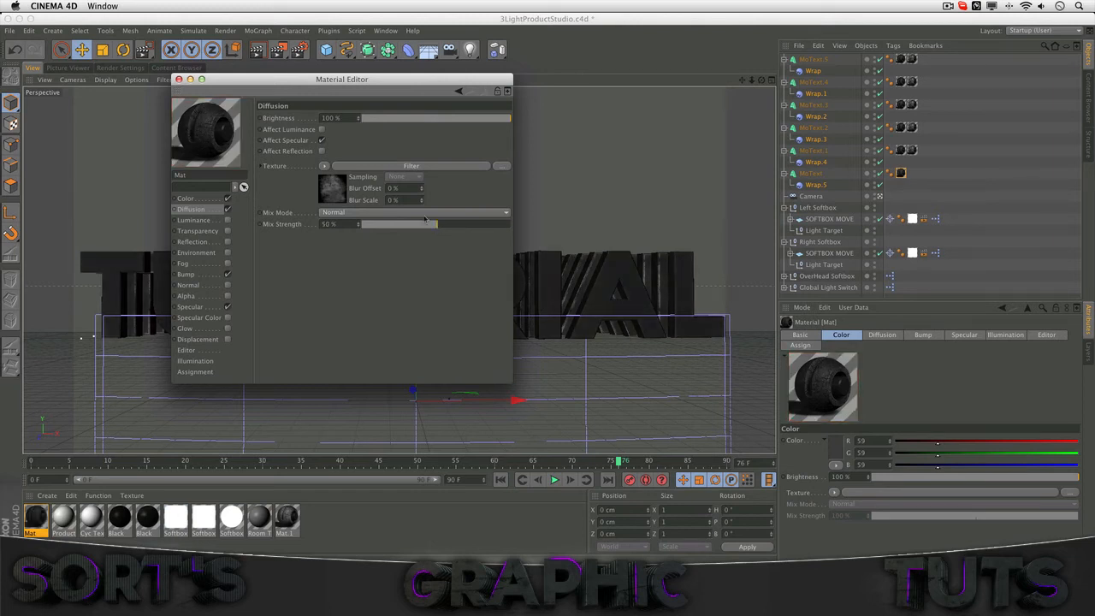
pyautogui.click(178, 78)
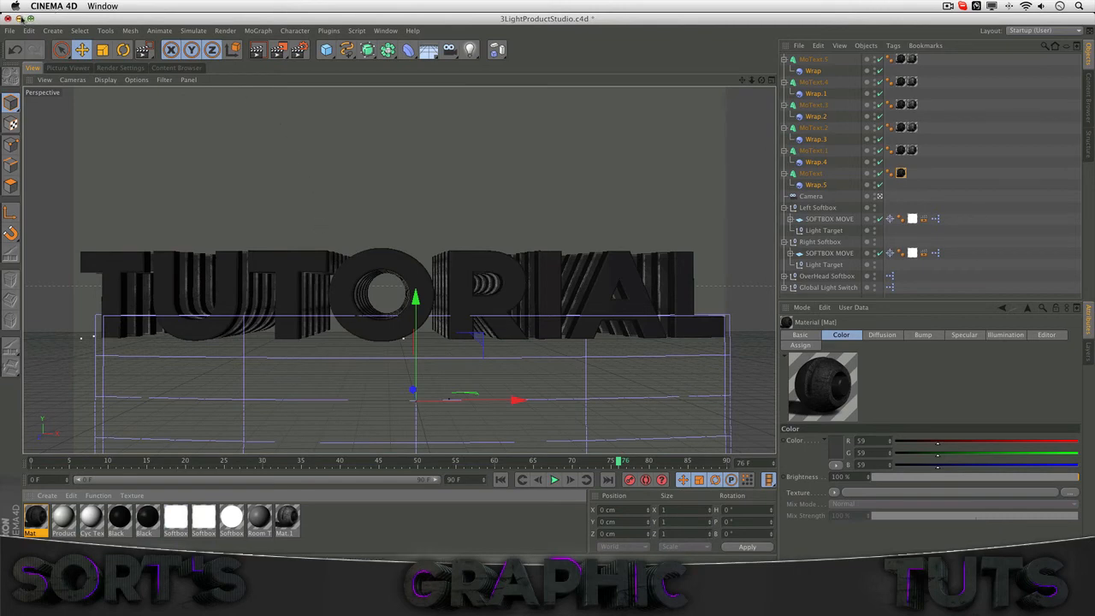
# Switch to Photoshop and create a new 1600 by 900 pixel RGB document at 72 pixels/inch with a white background.
pyautogui.click(19, 17)
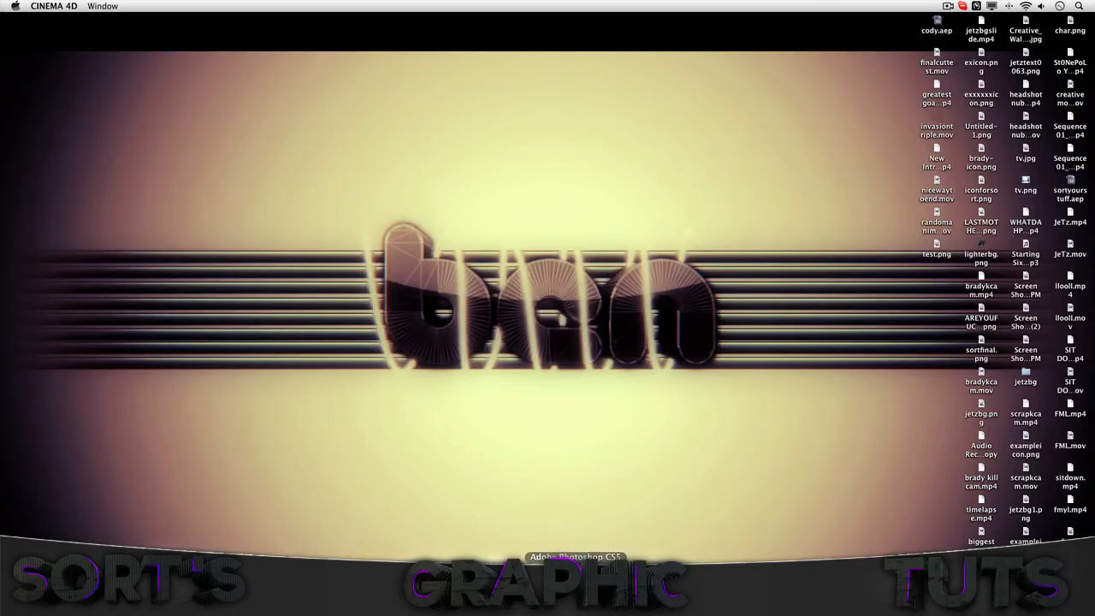
pyautogui.press('super+Tab')
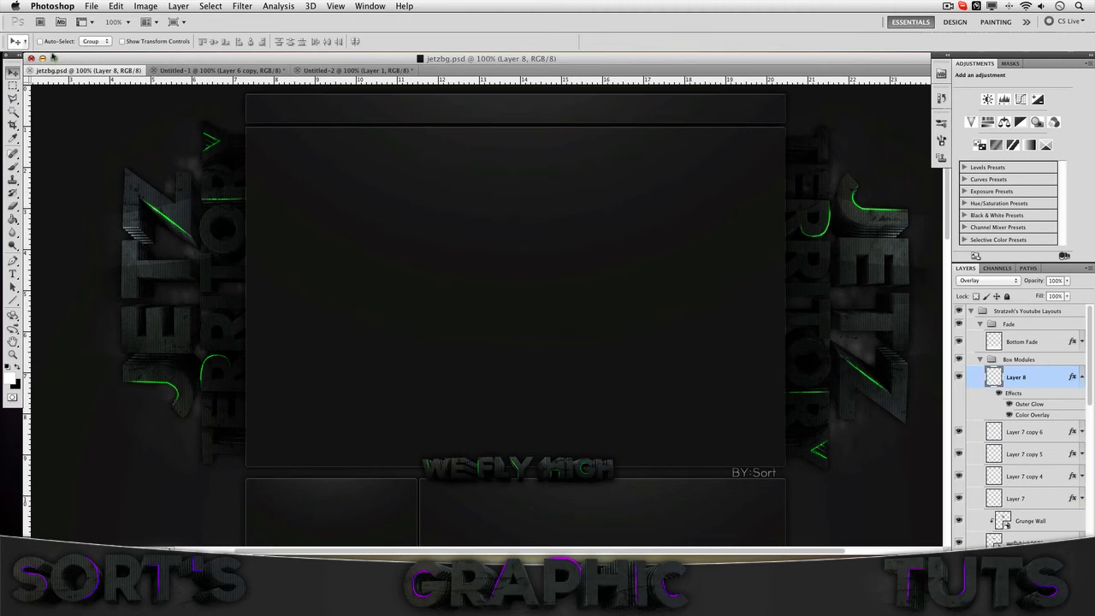
pyautogui.click(92, 6)
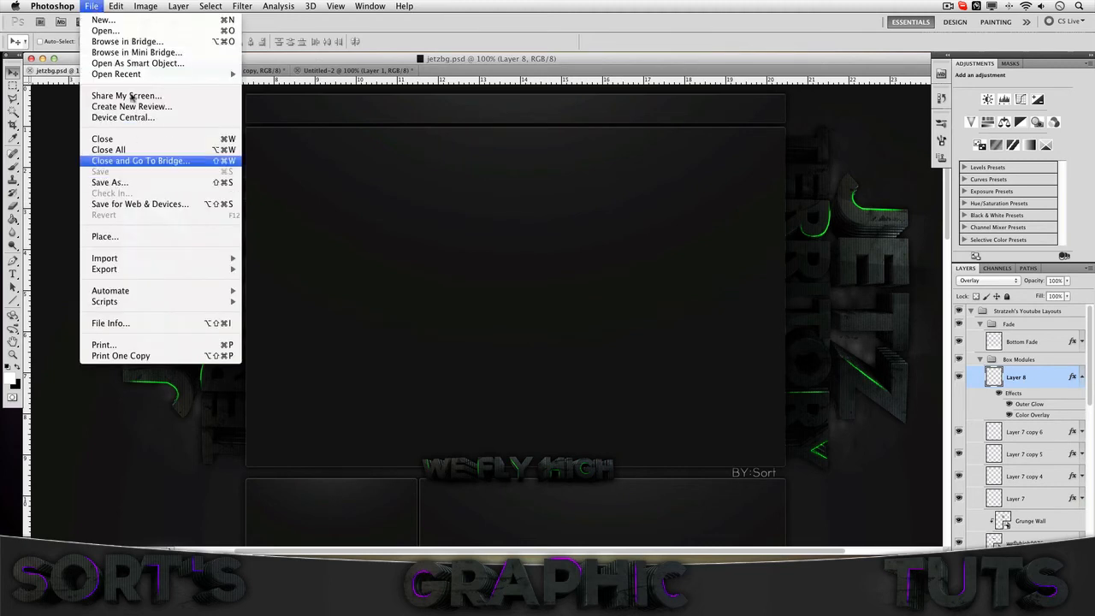
pyautogui.click(135, 24)
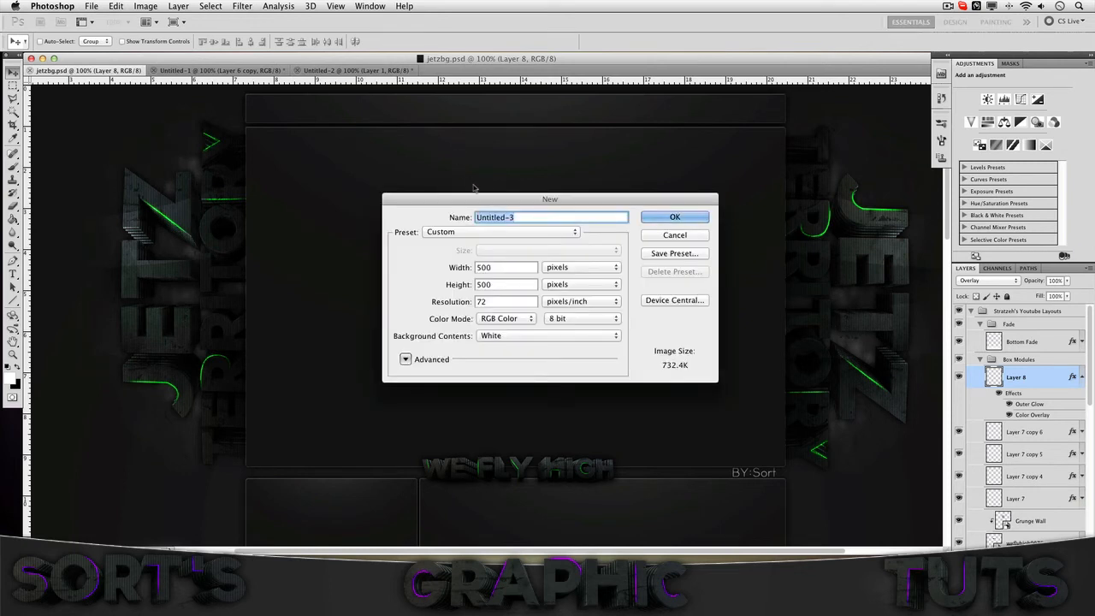
pyautogui.doubleClick(514, 267)
pyautogui.write('1600')
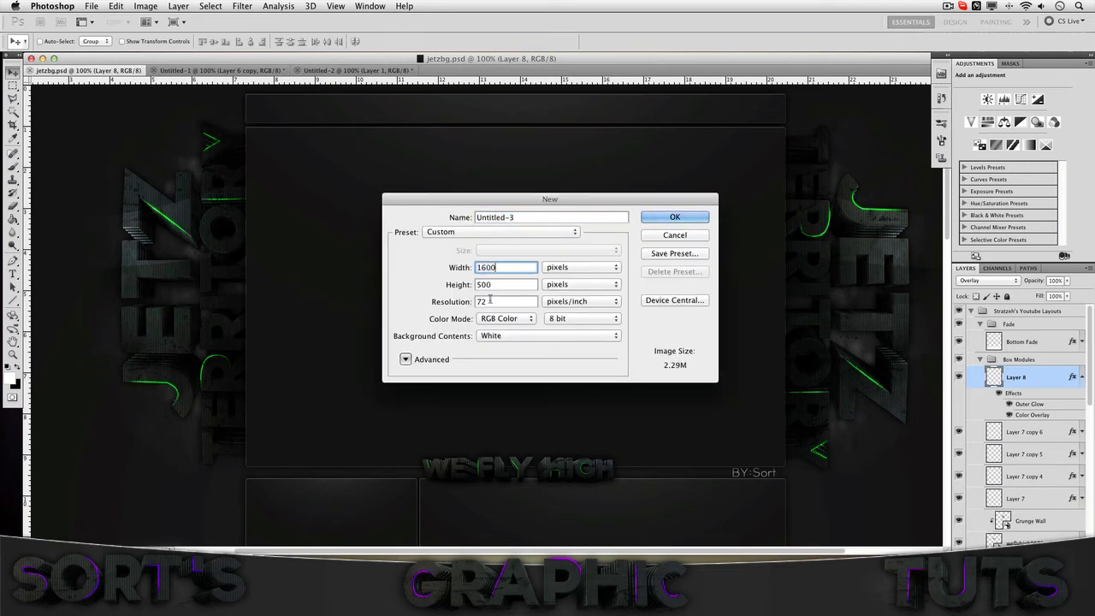
pyautogui.press('Tab')
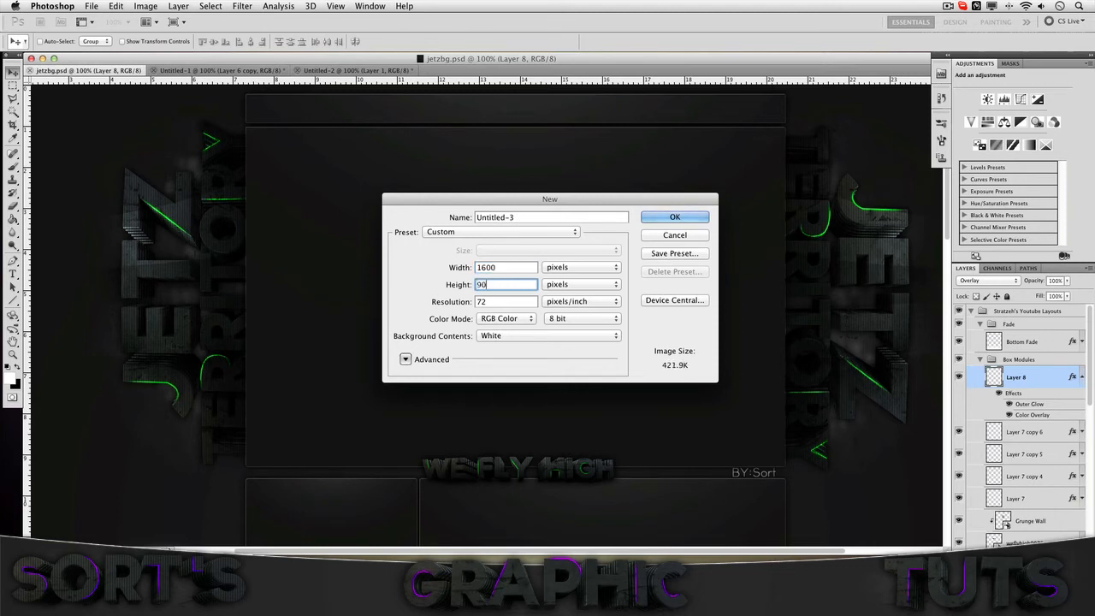
pyautogui.press('Return')
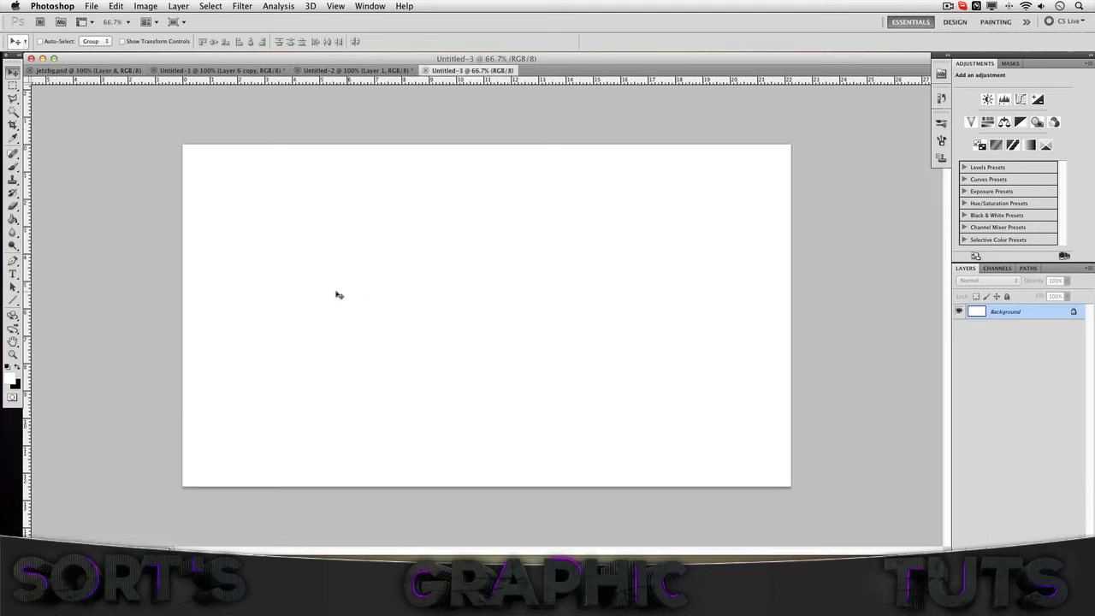
# Convert the locked Background into a regular layer named Layer 0 and add a Gradient Overlay effect to it.
pyautogui.doubleClick(1031, 313)
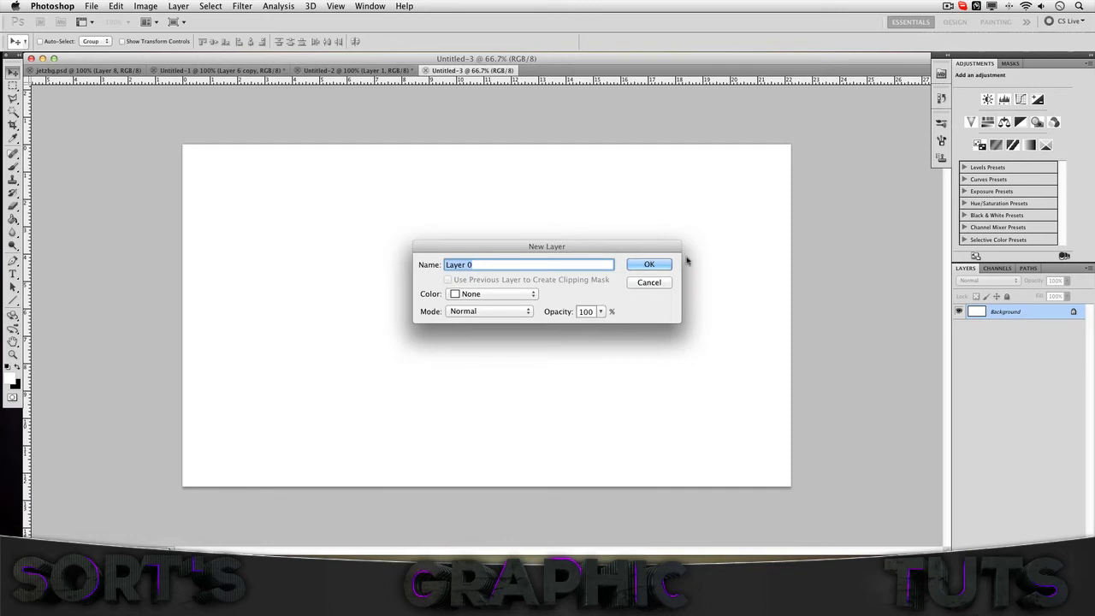
pyautogui.click(663, 264)
pyautogui.doubleClick(1042, 316)
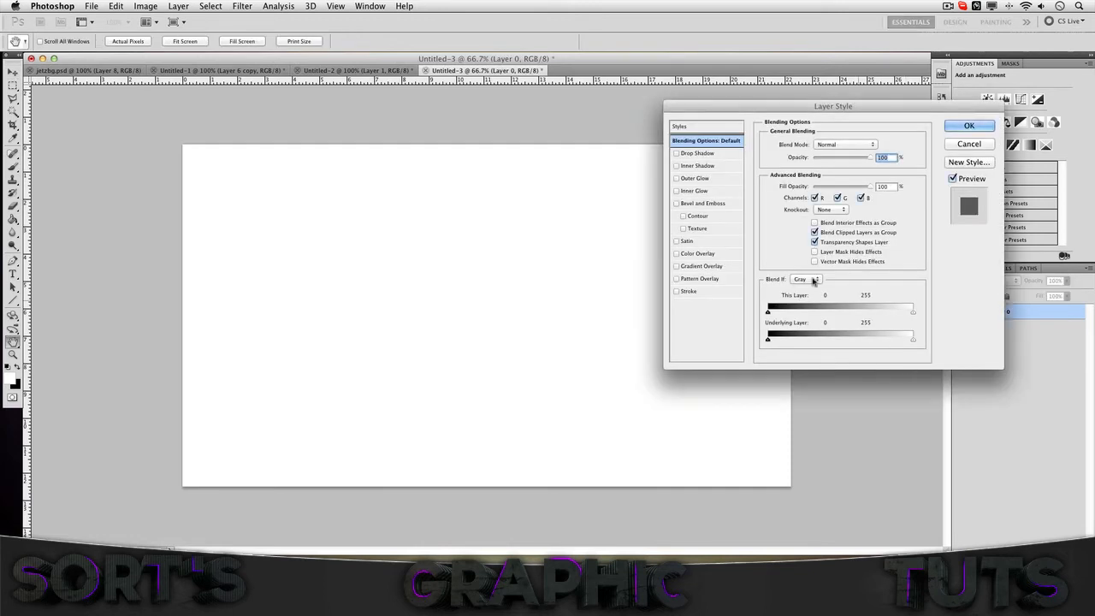
pyautogui.click(677, 266)
pyautogui.click(677, 266)
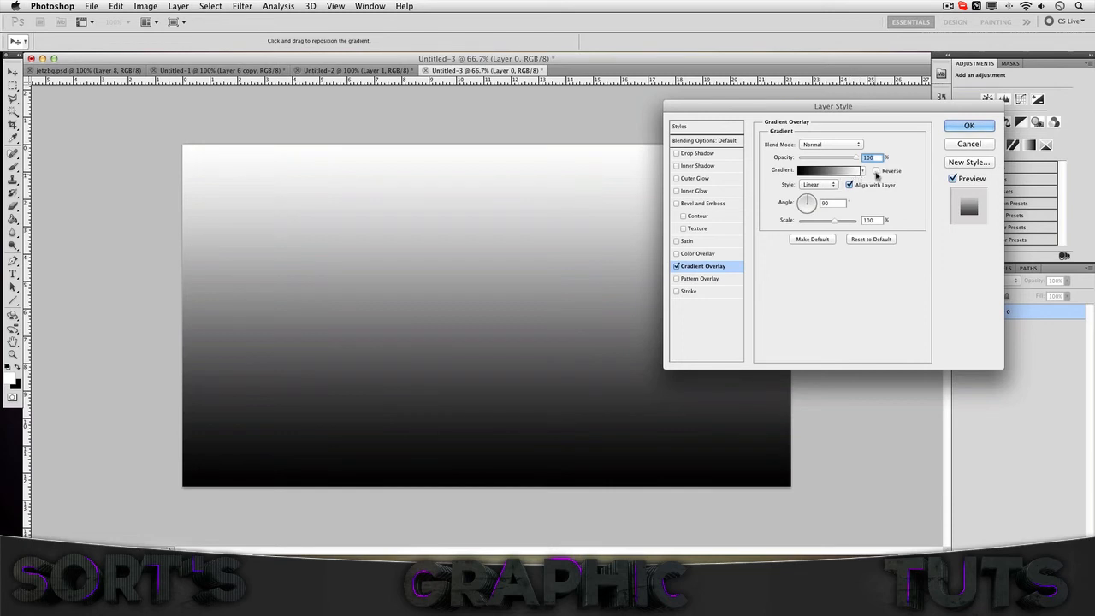
# Reverse the gradient overlay and make it radial, with a 3° angle and 145% scale.
pyautogui.click(876, 172)
pyautogui.click(818, 185)
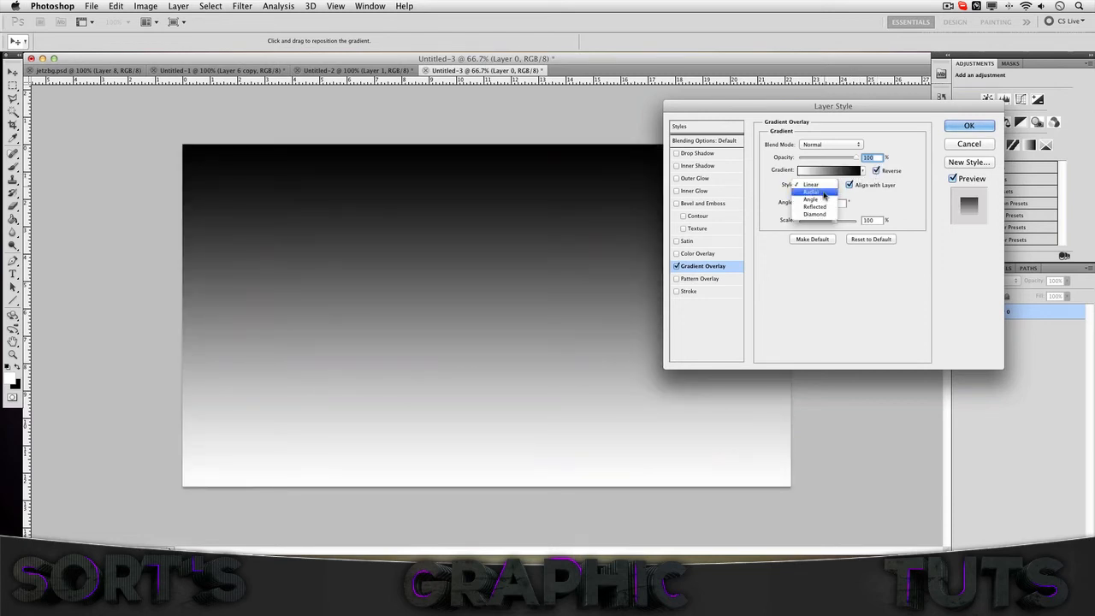
pyautogui.click(824, 196)
pyautogui.moveTo(836, 222); pyautogui.dragTo(820, 195)
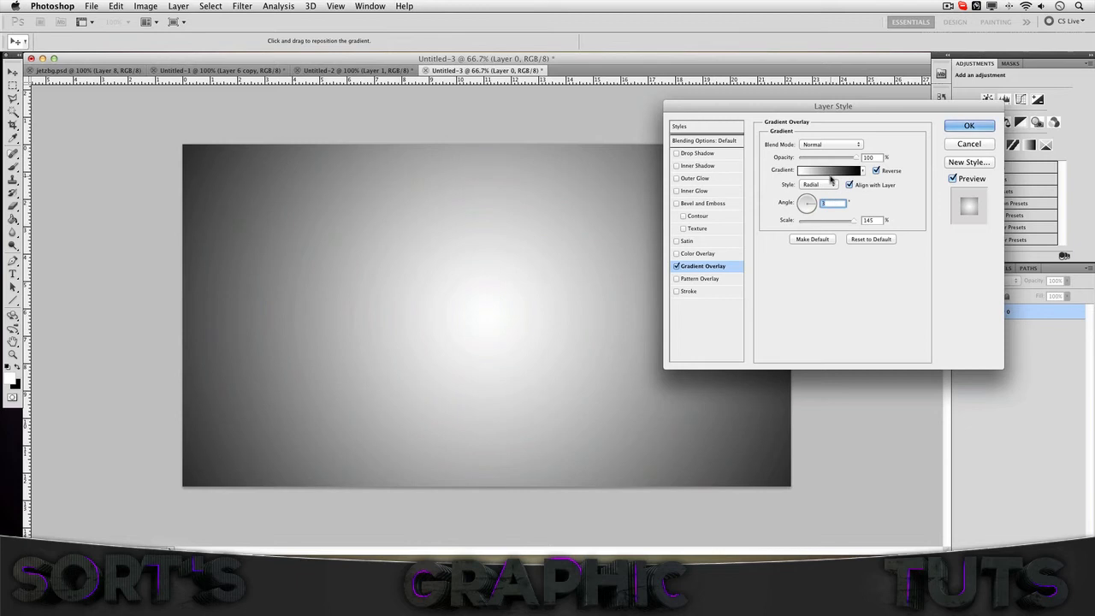
# Set the color of the gradient's end stop at location 100% to #1d1d1d.
pyautogui.click(828, 172)
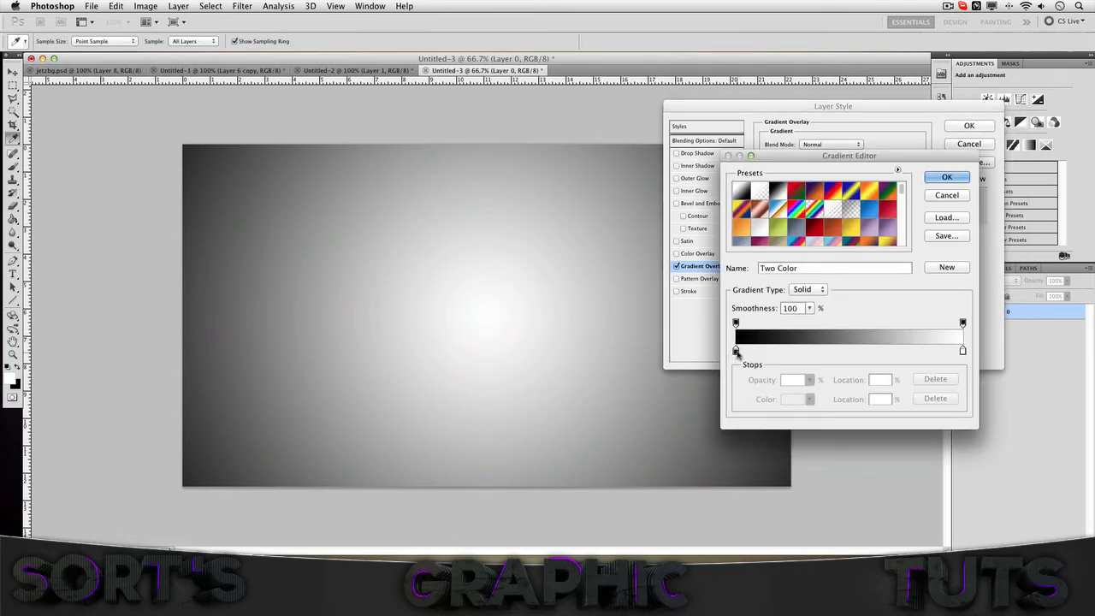
pyautogui.click(962, 350)
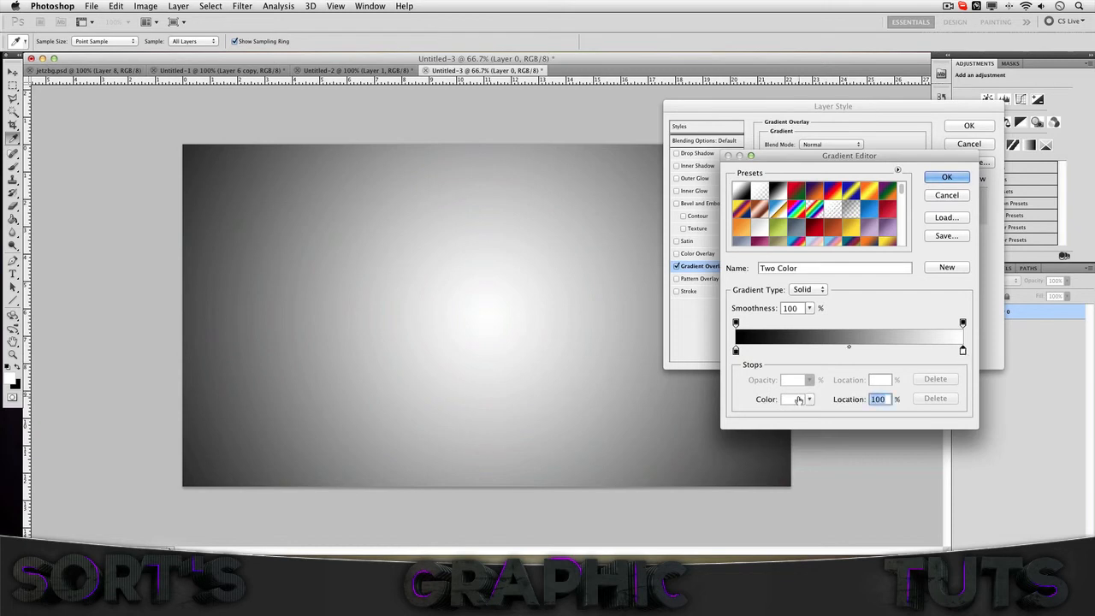
pyautogui.click(798, 400)
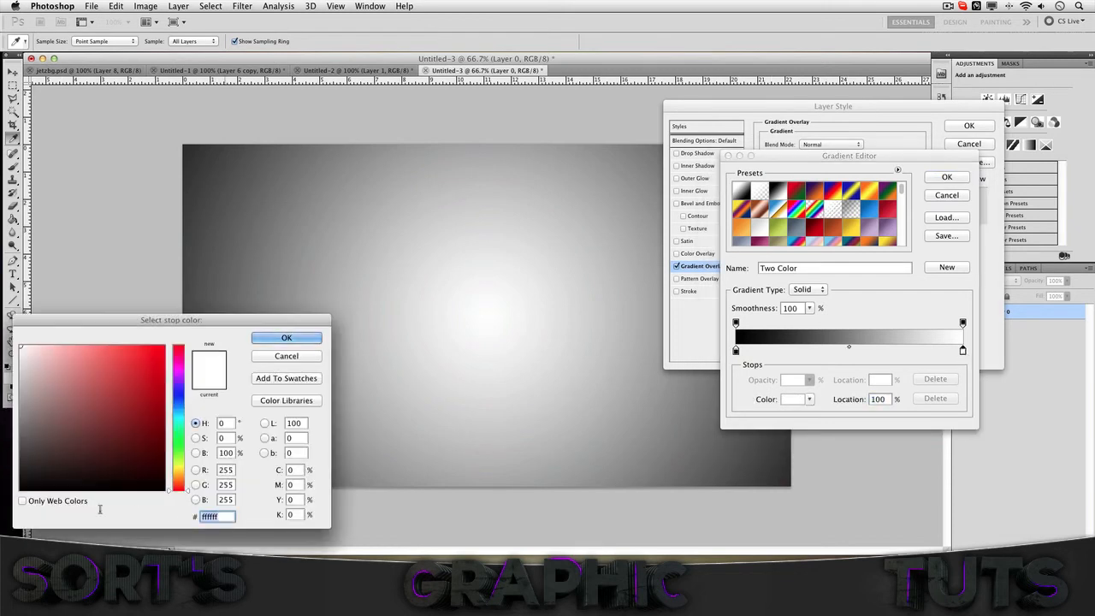
pyautogui.write('1b')
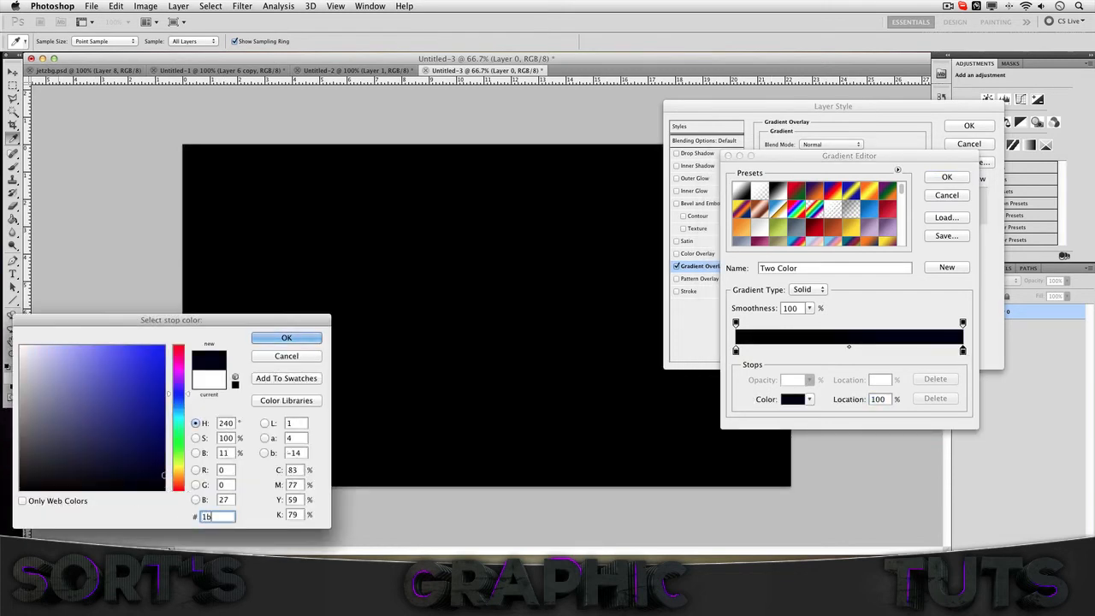
pyautogui.press('BackSpace')
pyautogui.write('d1')
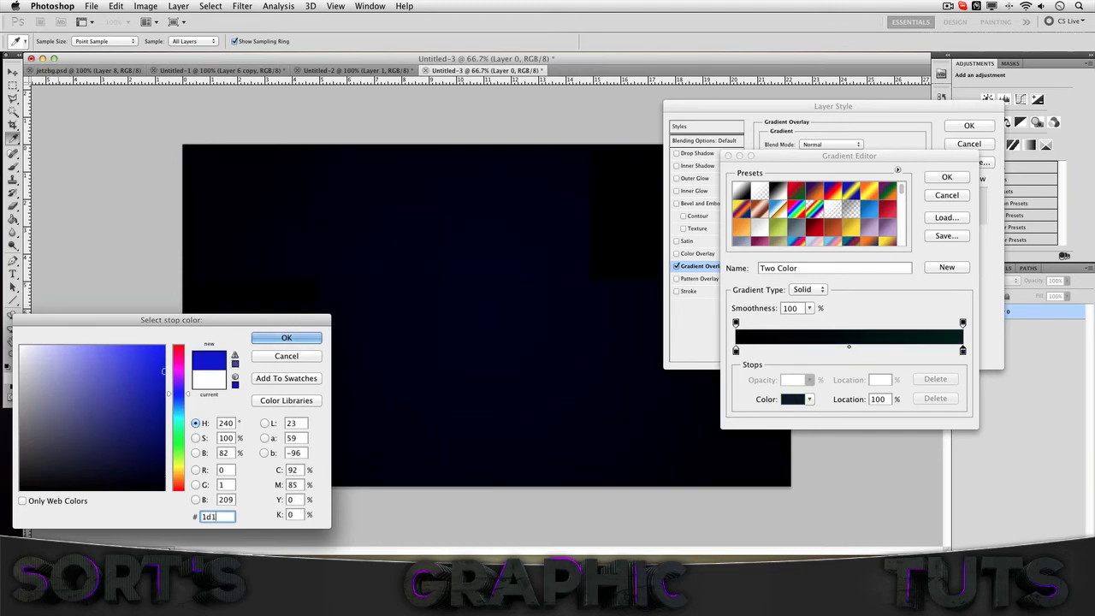
pyautogui.write('d1d')
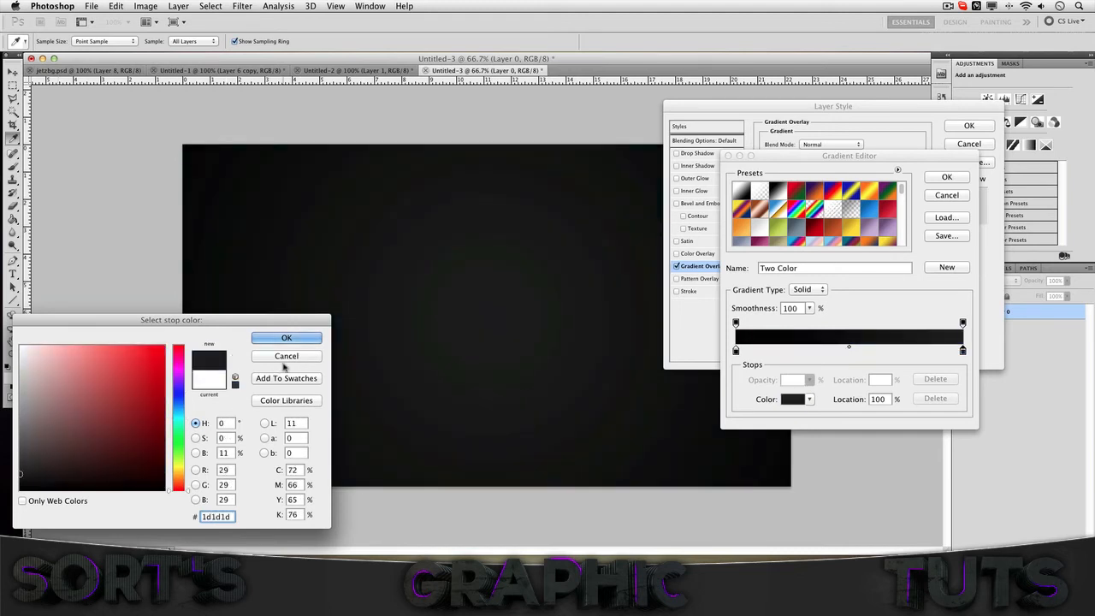
pyautogui.click(288, 339)
# Set the gradient's start stop at location 0% to #121212 and apply the gradient overlay to the layer.
pyautogui.click(736, 351)
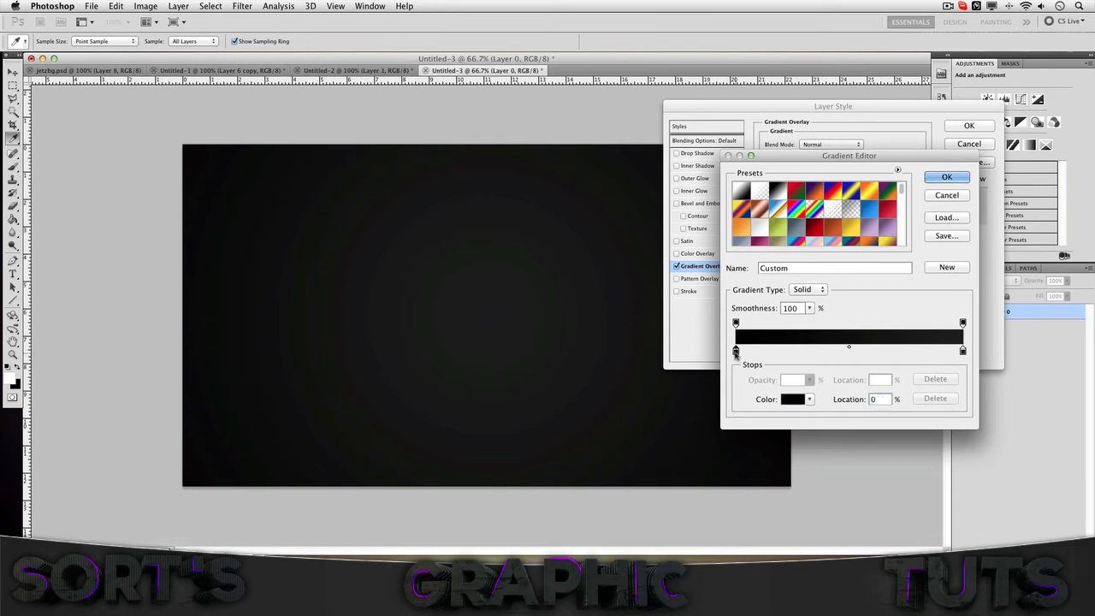
pyautogui.click(792, 399)
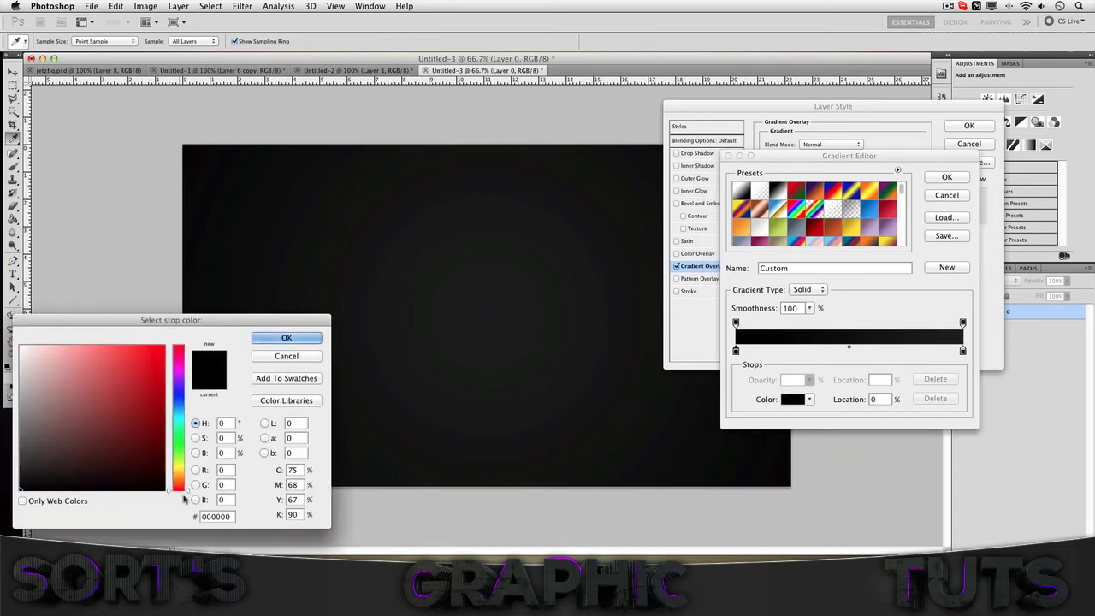
pyautogui.doubleClick(217, 517)
pyautogui.press('BackSpace')
pyautogui.write('121212')
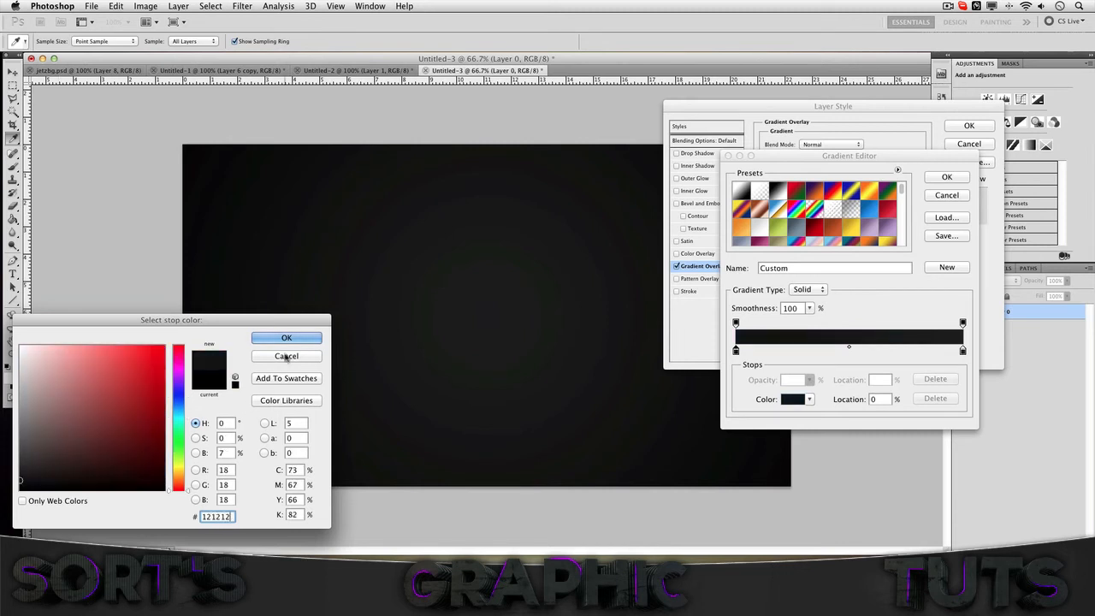
pyautogui.click(286, 338)
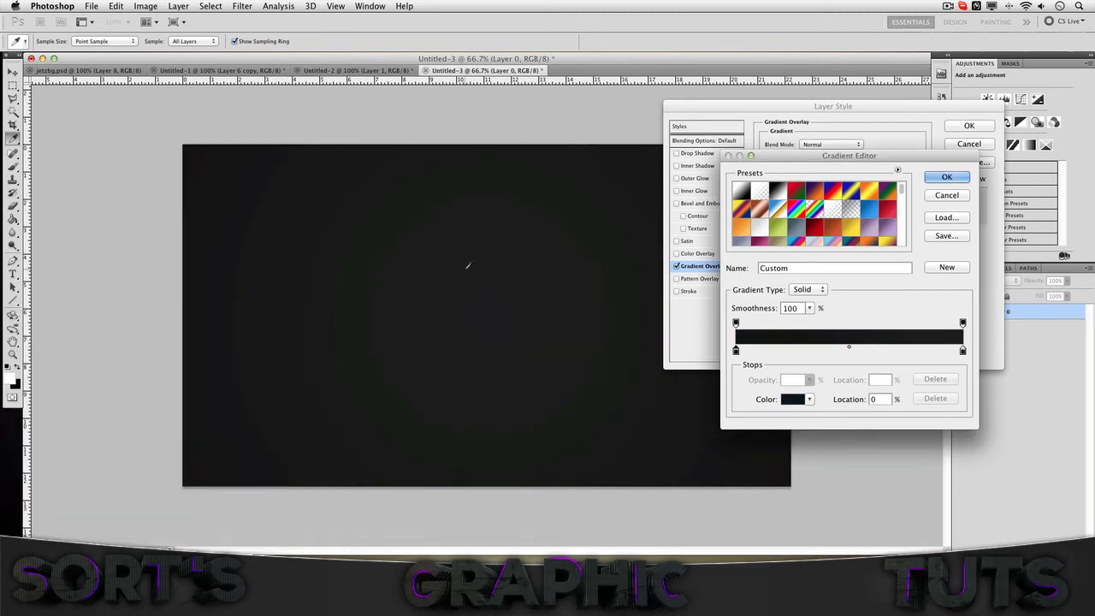
pyautogui.click(947, 177)
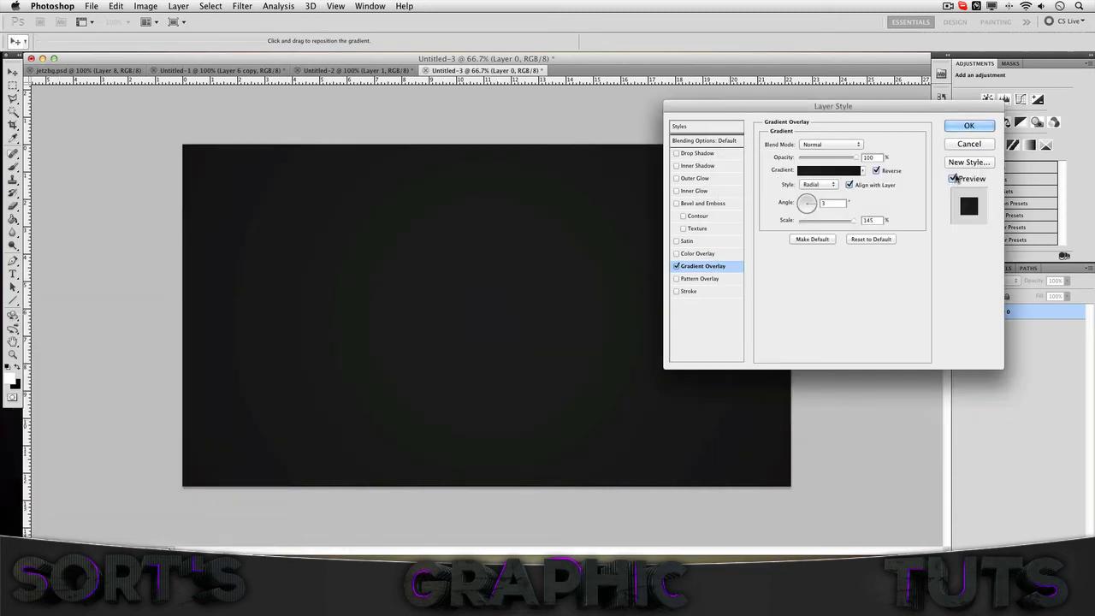
pyautogui.click(969, 127)
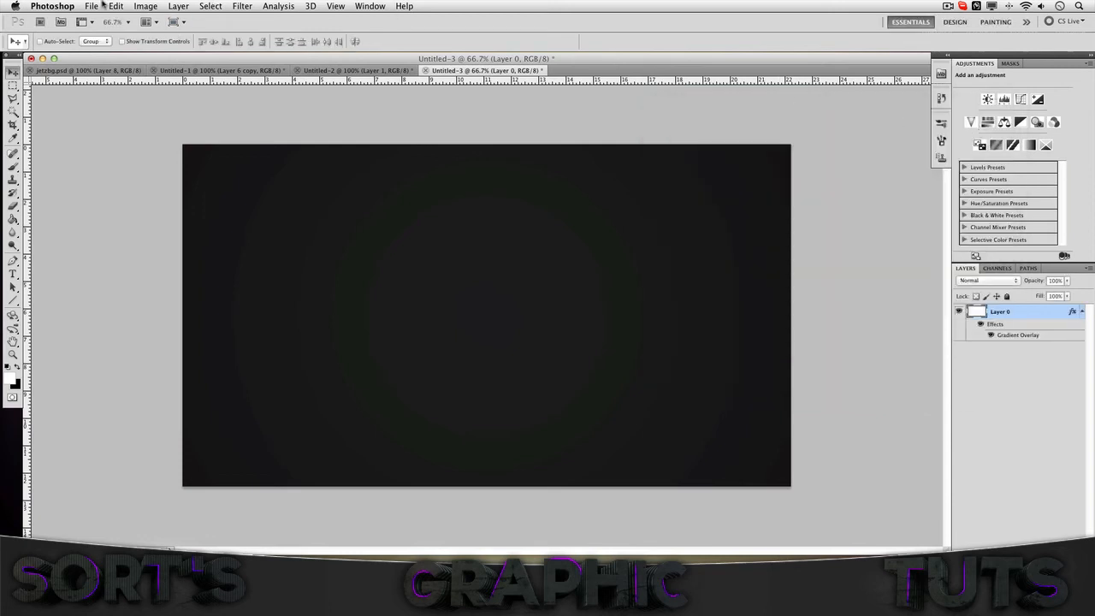
# Place jetztext0076.png from the jetzbg folder on the Desktop into the composition at its default size and position.
pyautogui.click(92, 6)
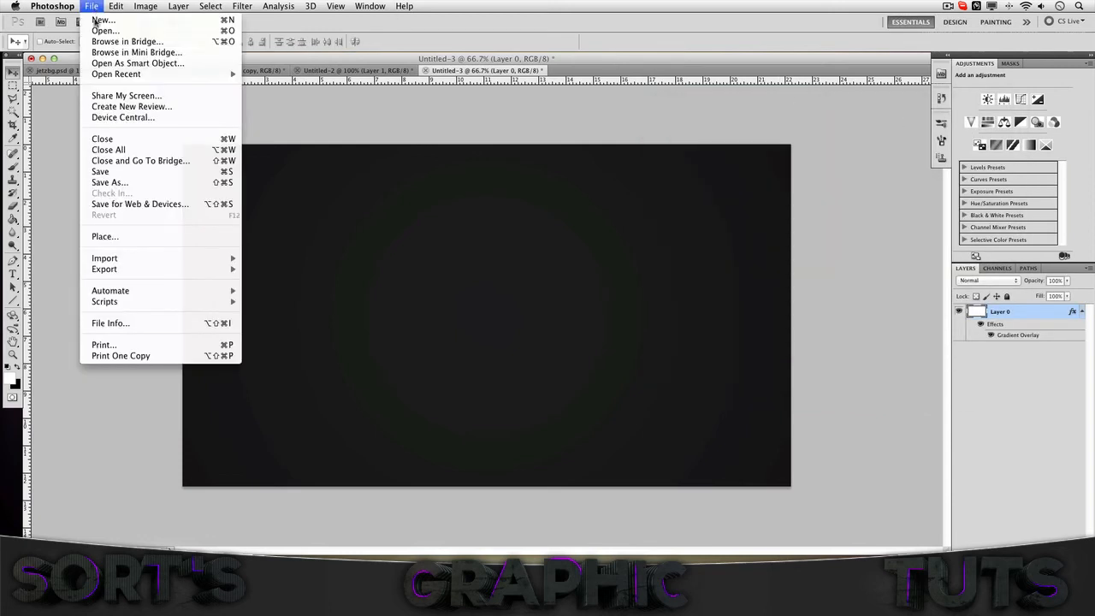
pyautogui.click(109, 237)
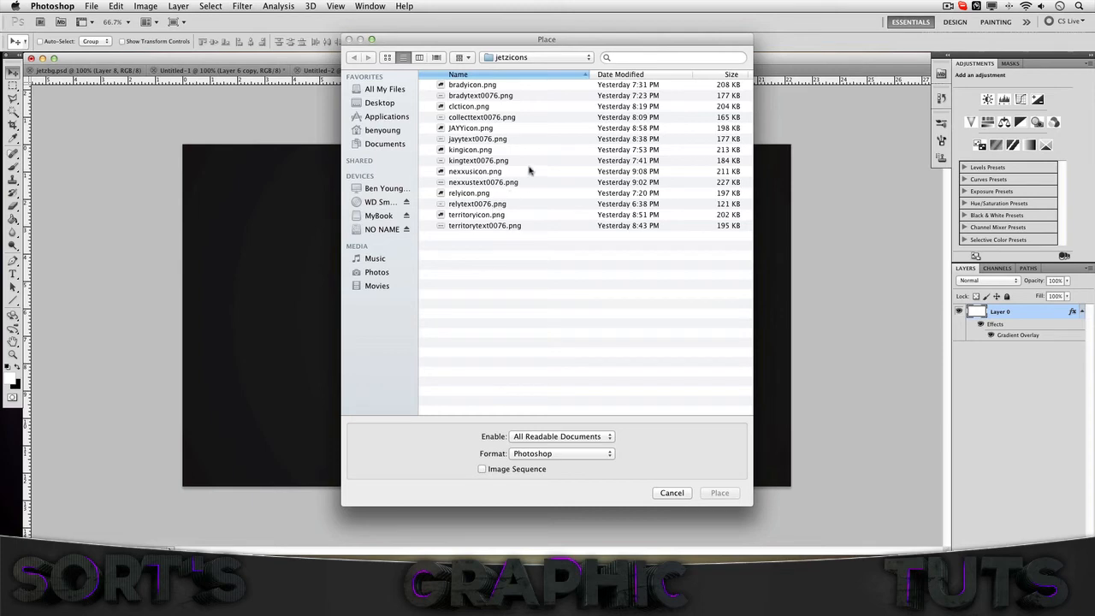
pyautogui.click(367, 102)
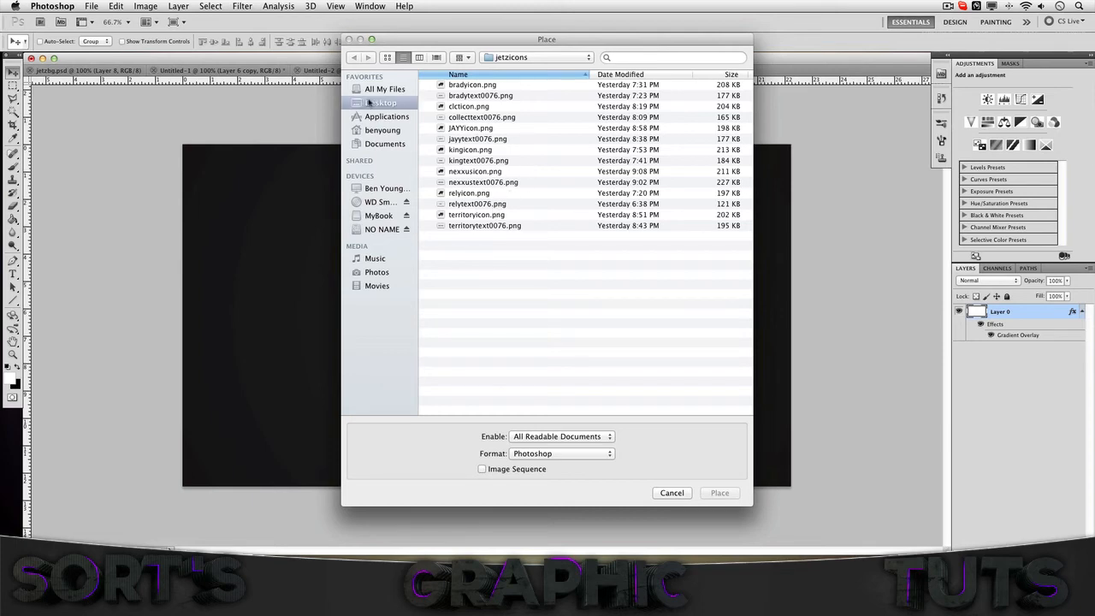
pyautogui.scroll(-5, 503, 197)
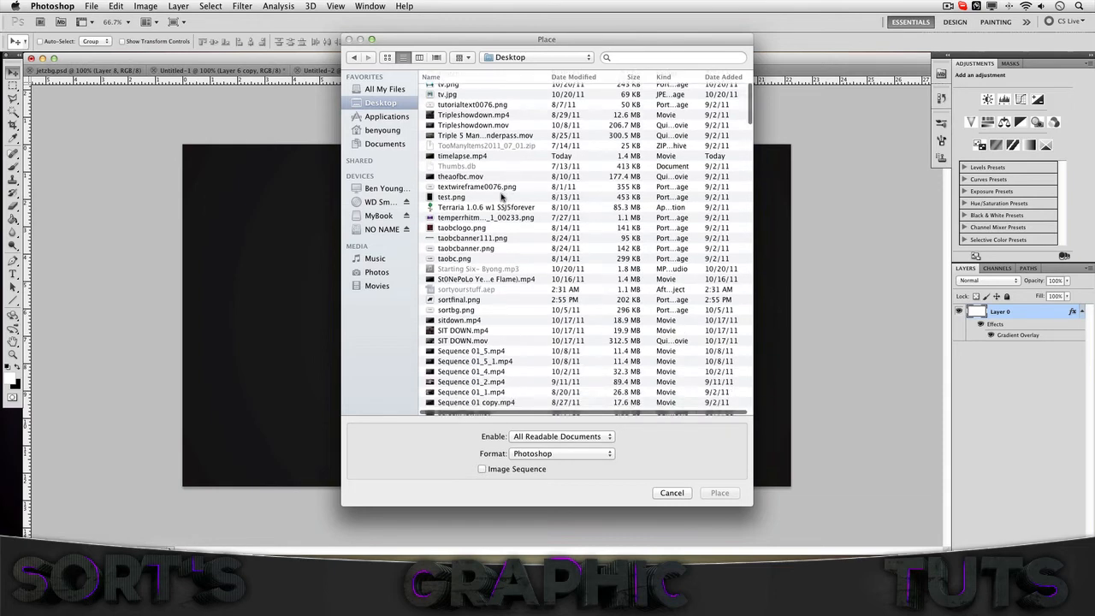
pyautogui.scroll(-15, 502, 197)
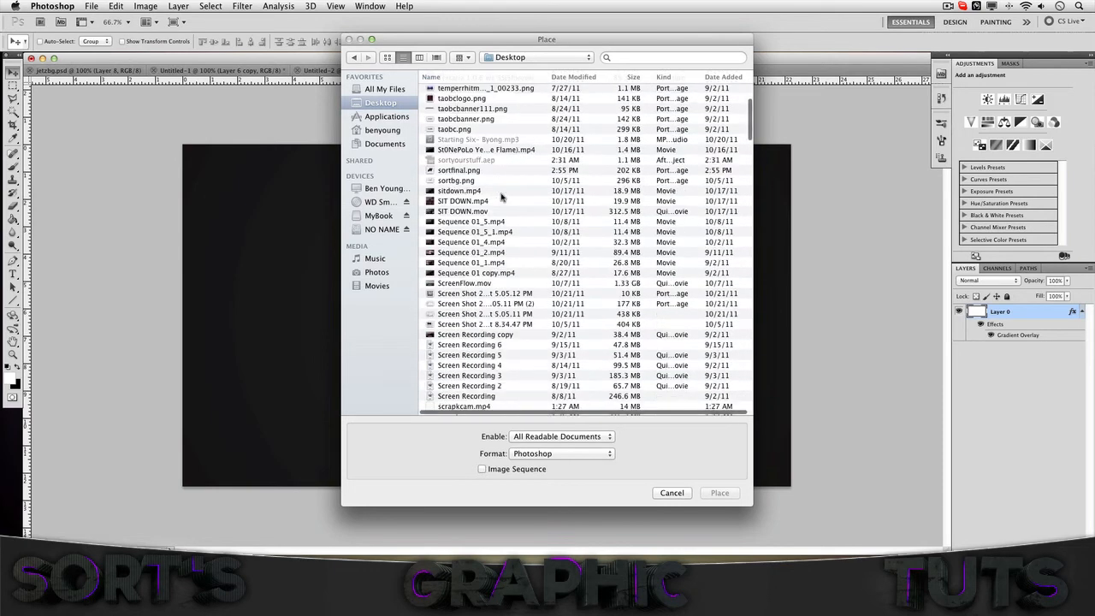
pyautogui.scroll(-8, 502, 195)
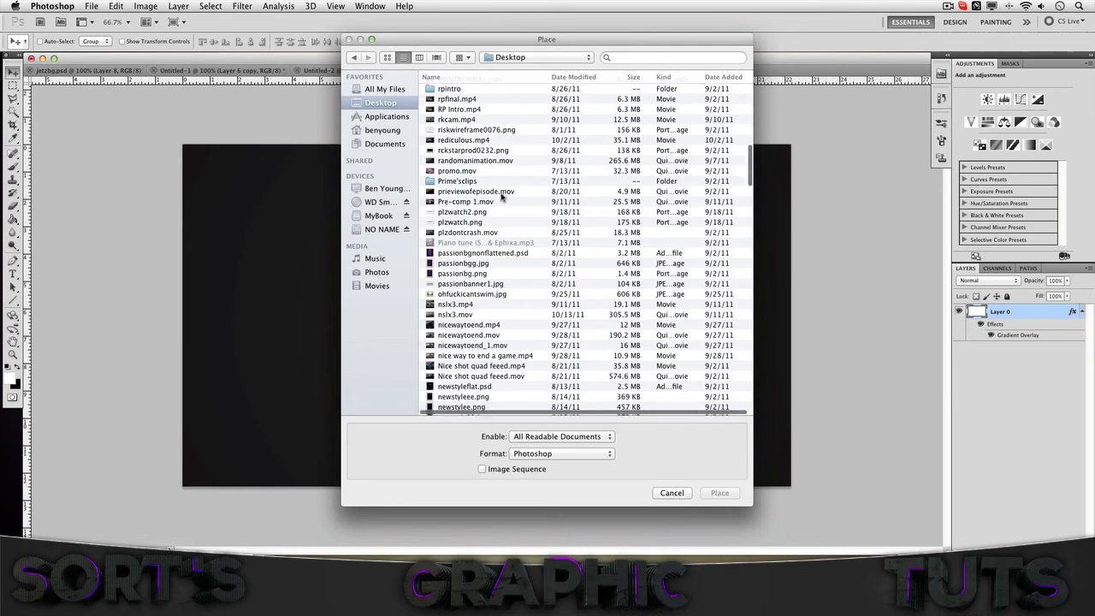
pyautogui.scroll(-10, 502, 195)
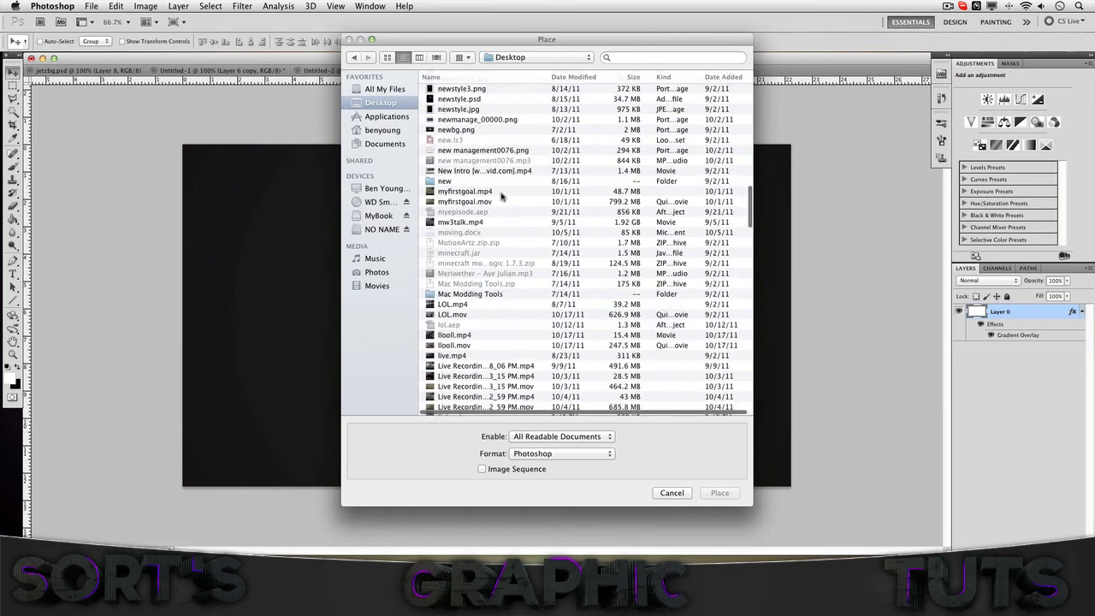
pyautogui.scroll(-3, 502, 197)
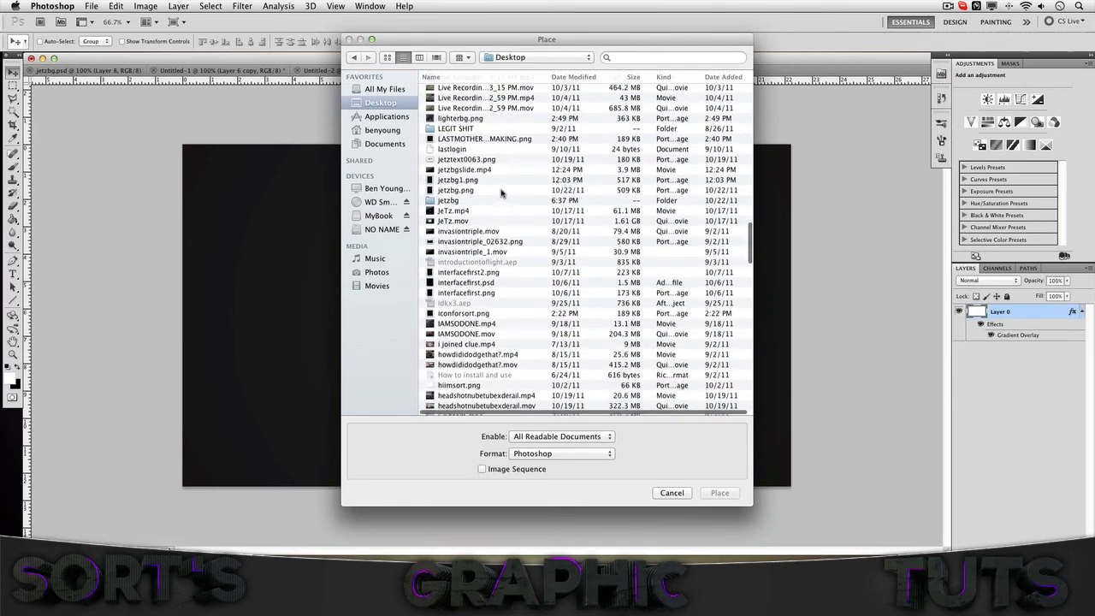
pyautogui.doubleClick(484, 200)
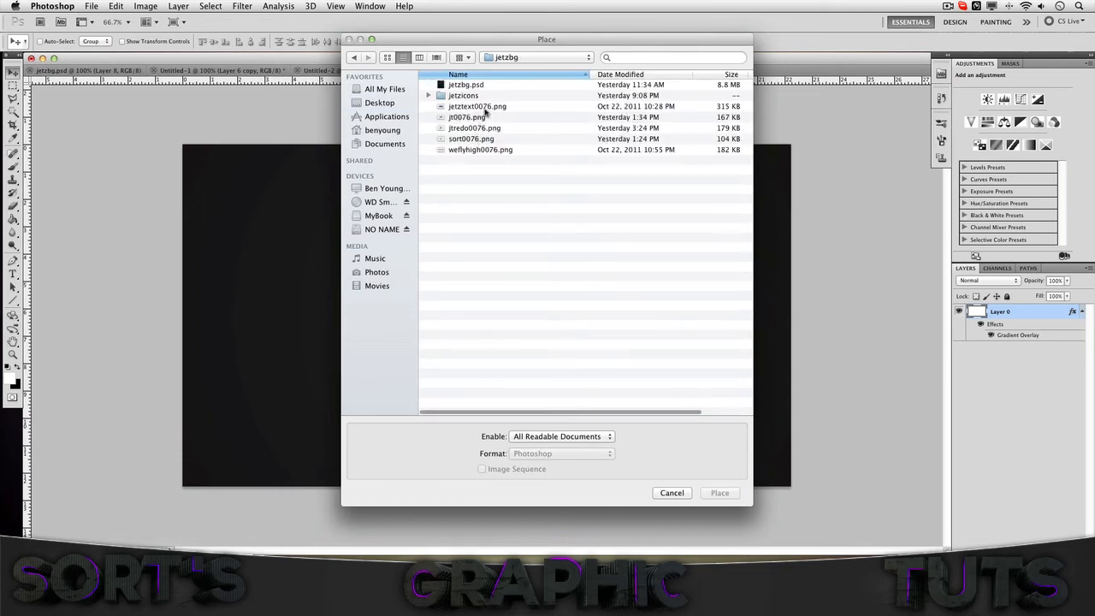
pyautogui.click(484, 107)
pyautogui.click(720, 493)
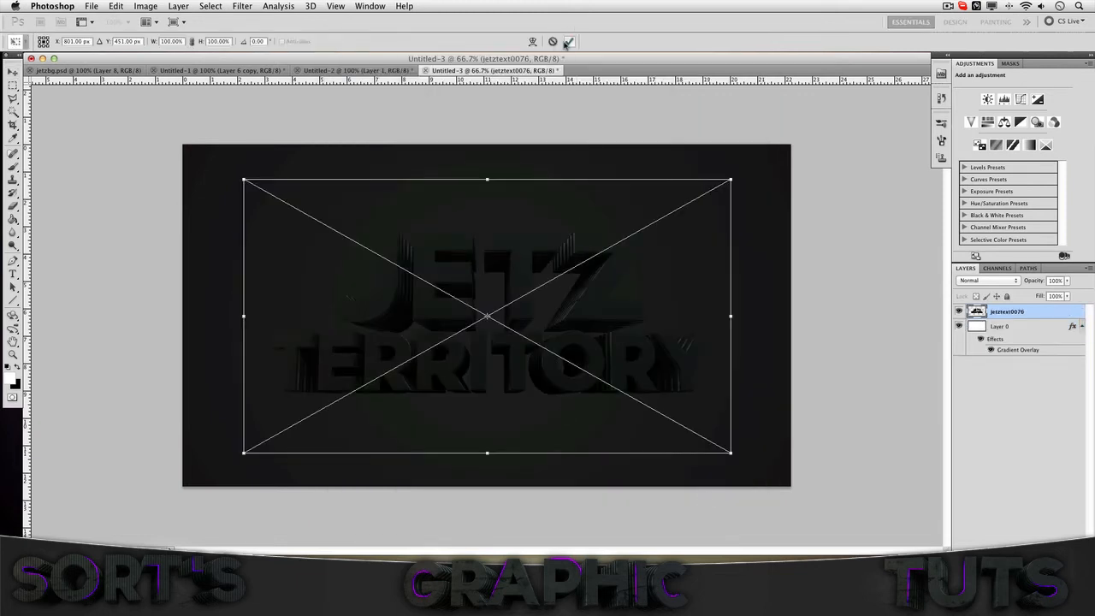
pyautogui.click(569, 41)
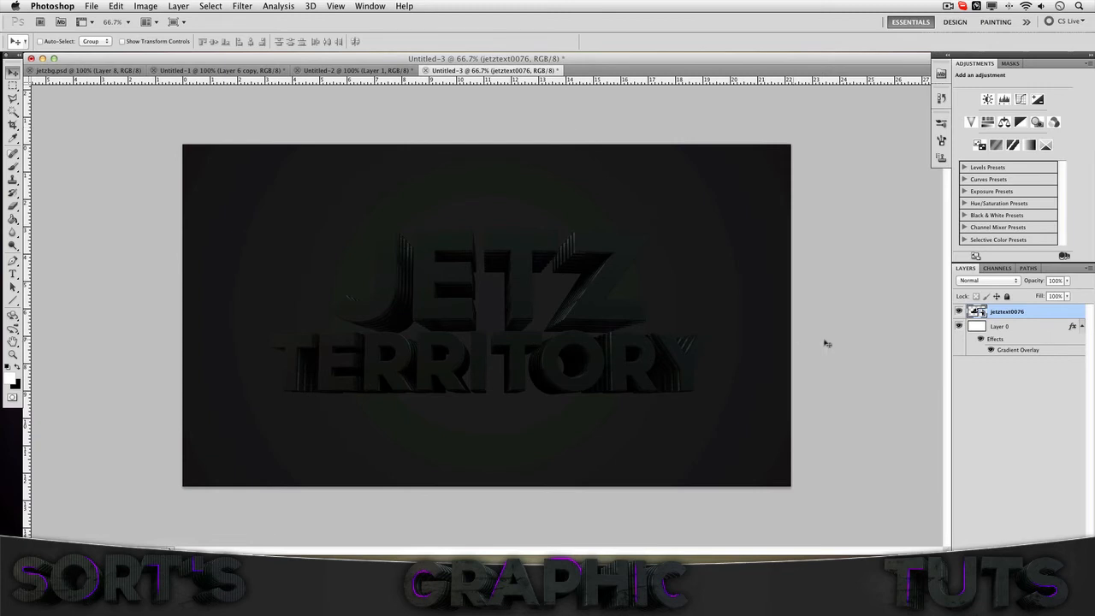
# Add a drop shadow to the jetztext0076 layer and increase its size to about 43 px.
pyautogui.doubleClick(1037, 313)
pyautogui.click(677, 153)
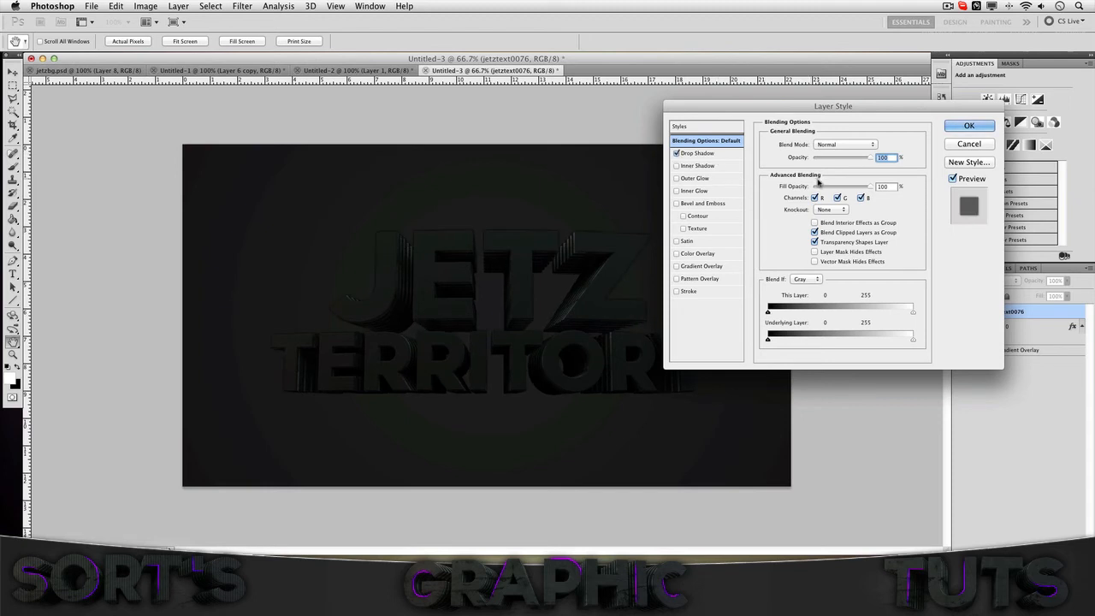
pyautogui.click(719, 153)
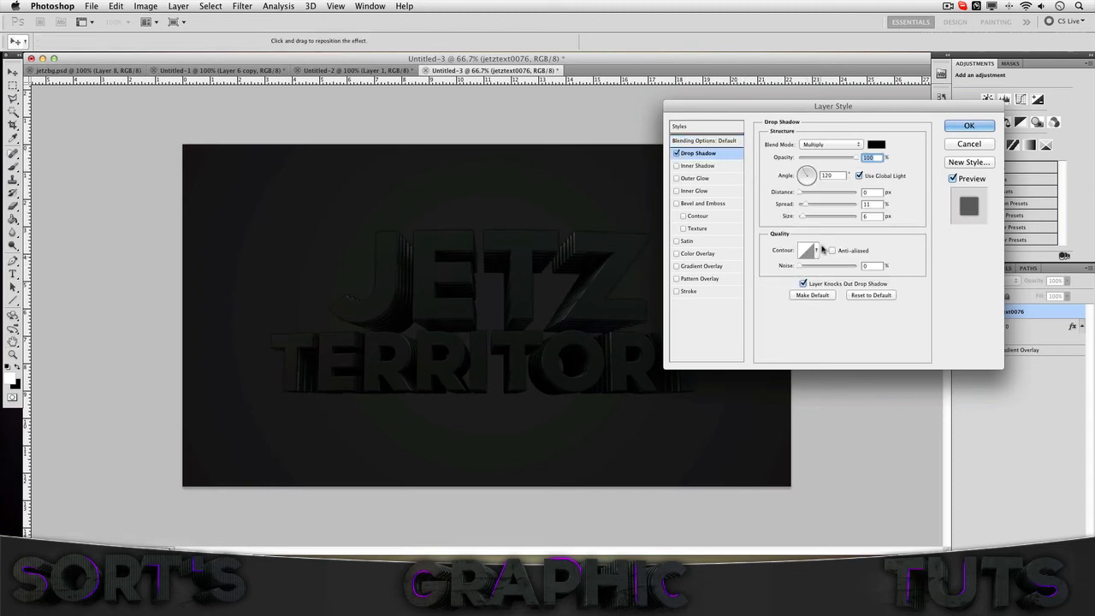
pyautogui.click(812, 216)
pyautogui.moveTo(813, 220); pyautogui.dragTo(812, 222)
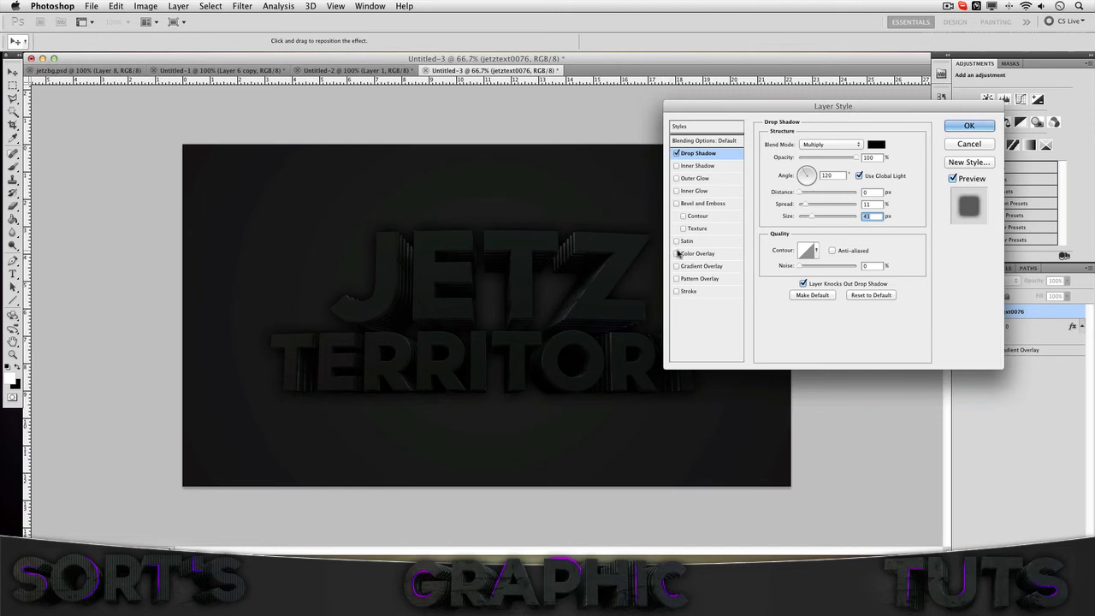
# Add a Pattern Overlay to the text layer with Overlay blend mode and the transparent pattern with a small black square.
pyautogui.click(676, 279)
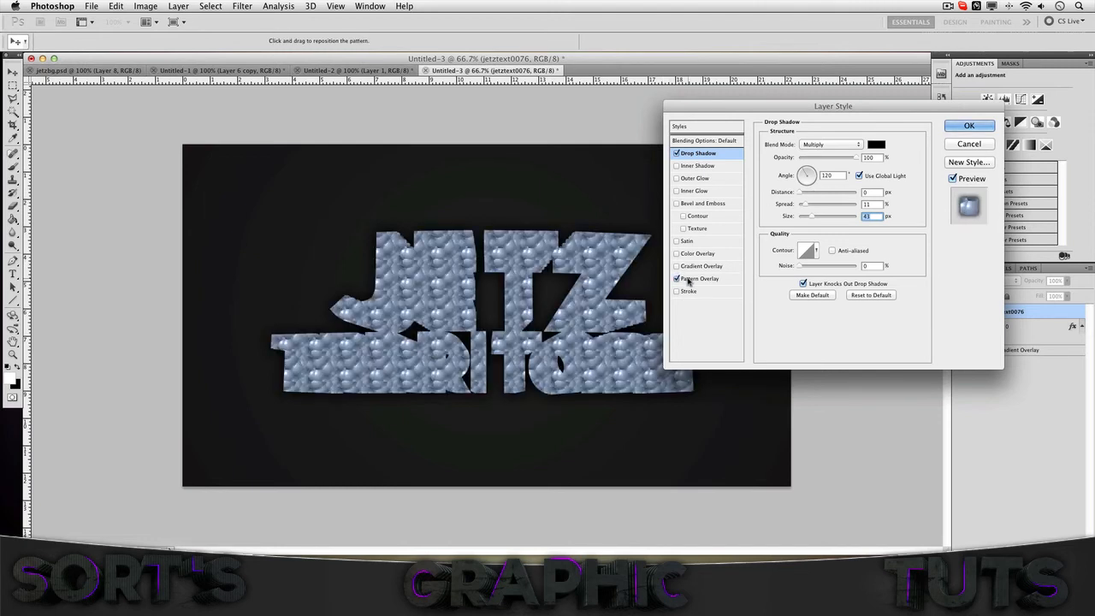
pyautogui.click(698, 279)
pyautogui.click(837, 145)
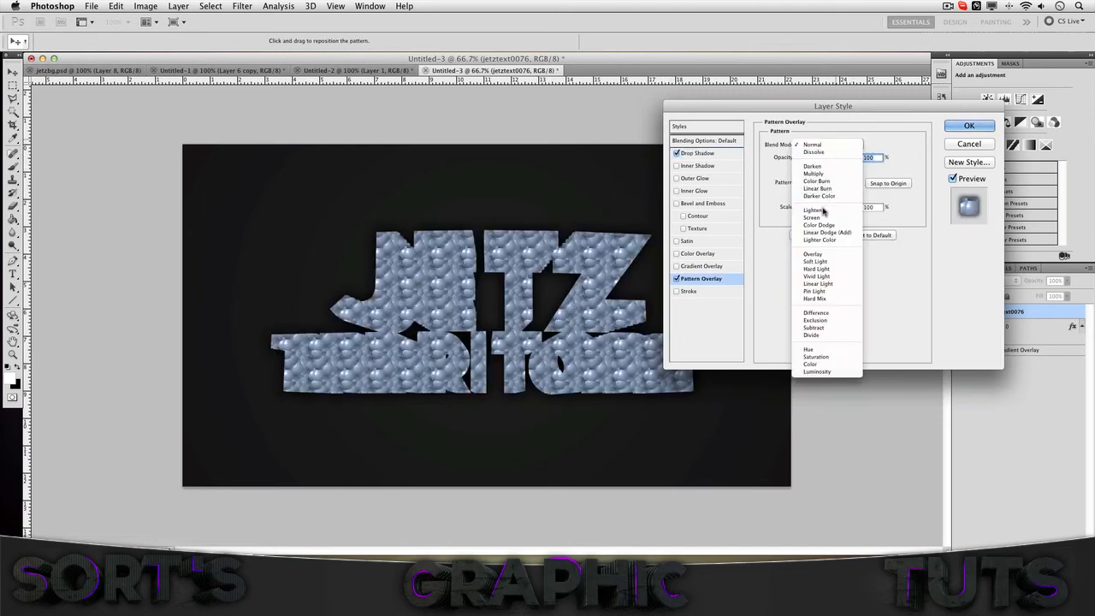
pyautogui.click(821, 252)
pyautogui.click(834, 182)
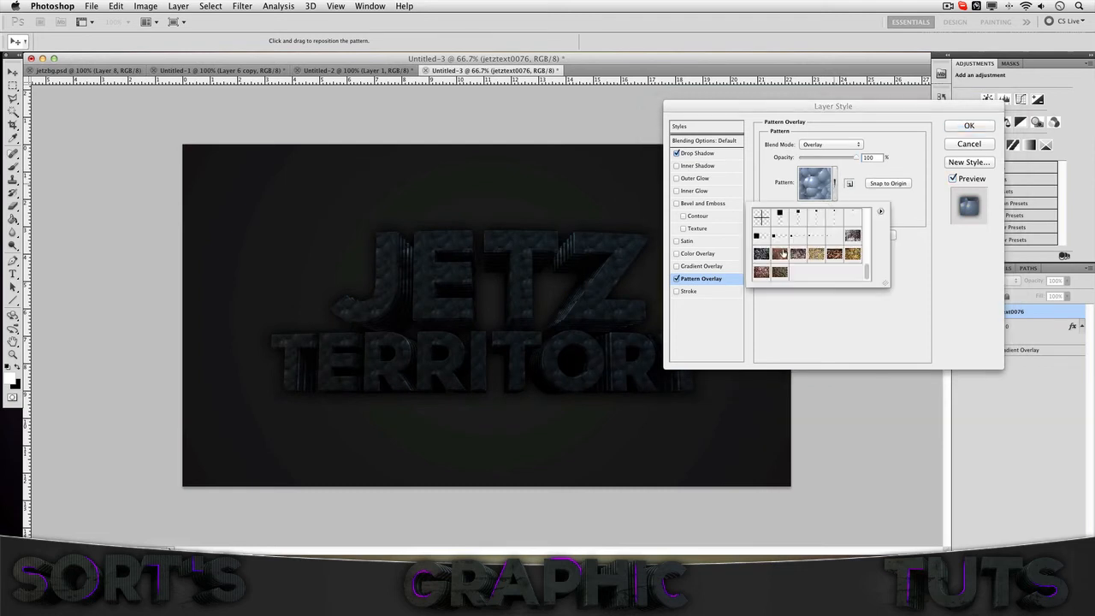
pyautogui.click(761, 236)
pyautogui.click(816, 343)
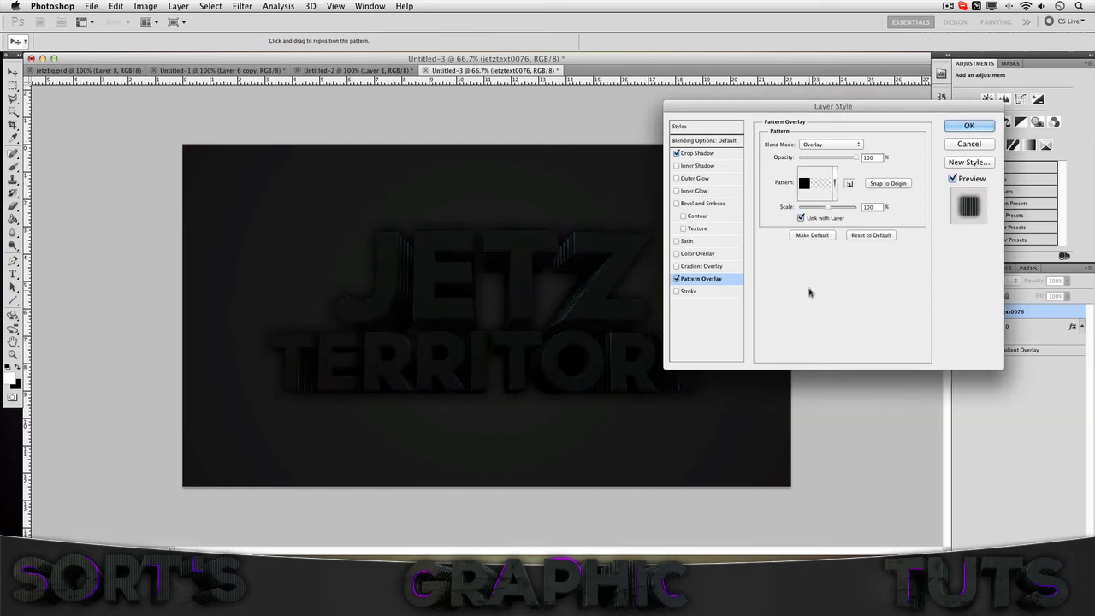
# Lower the opacity of the text layer's pattern overlay and apply the layer style.
pyautogui.moveTo(856, 157); pyautogui.dragTo(823, 161)
pyautogui.click(960, 126)
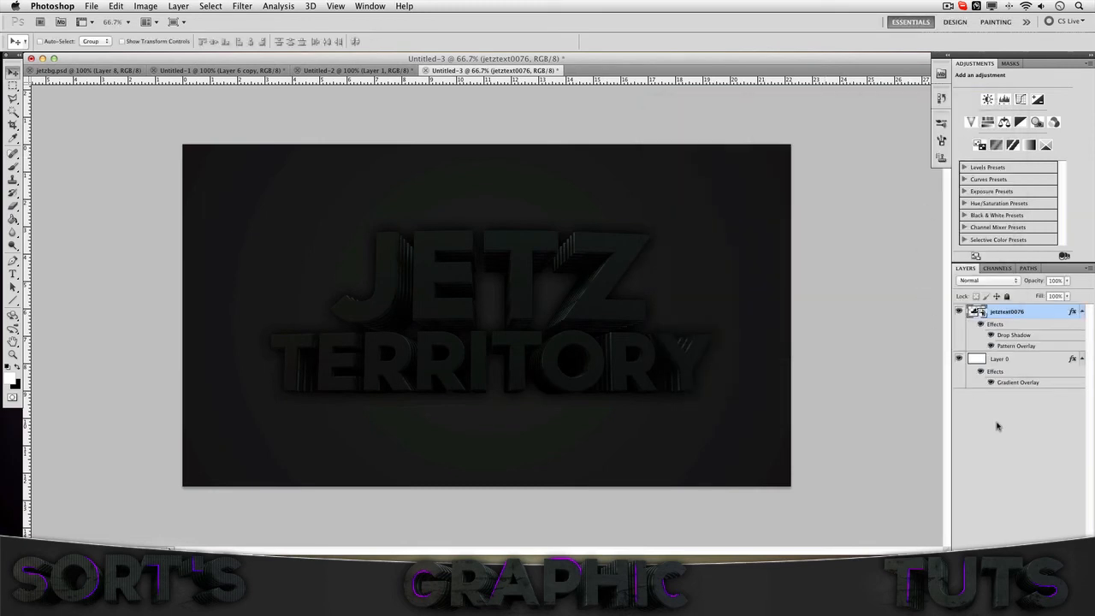
# Search this Mac for "grunge wall" and place Grunge Wall.jpg into the composition.
pyautogui.click(91, 6)
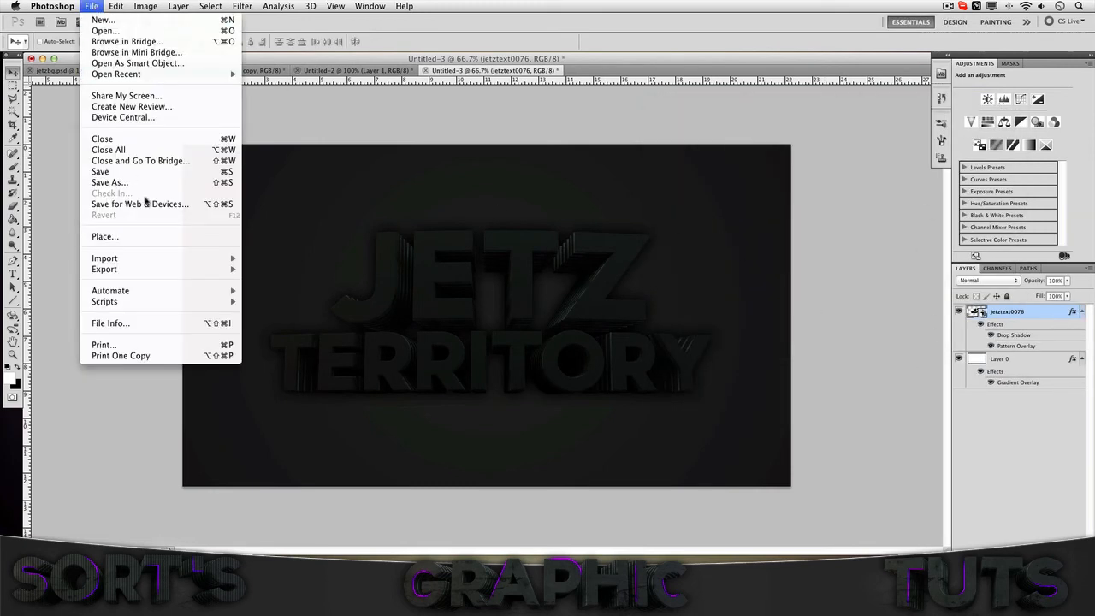
pyautogui.click(147, 238)
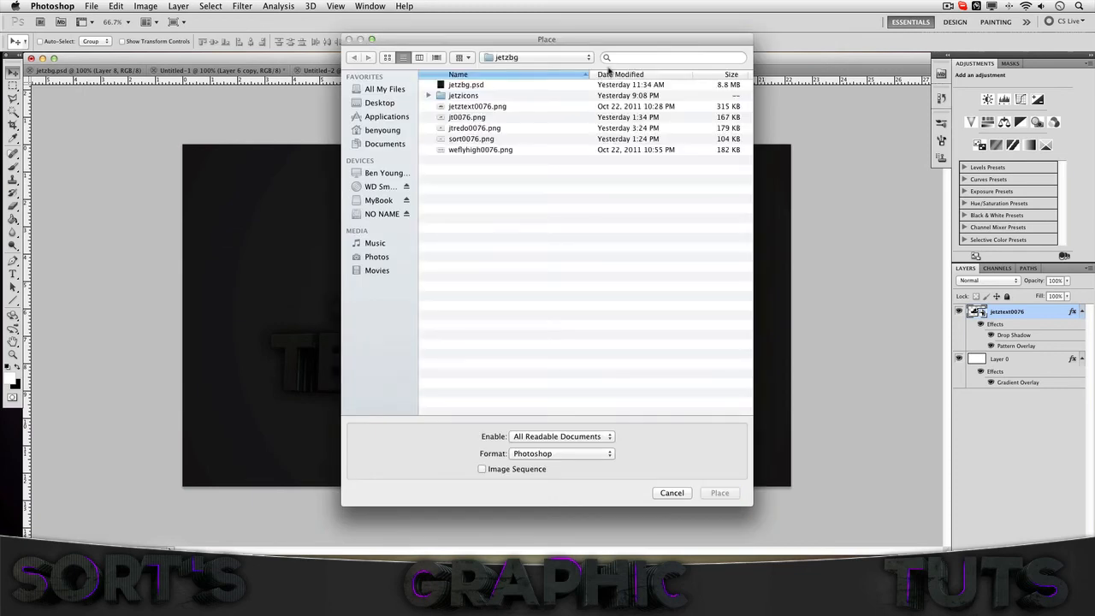
pyautogui.click(609, 60)
pyautogui.write('gru')
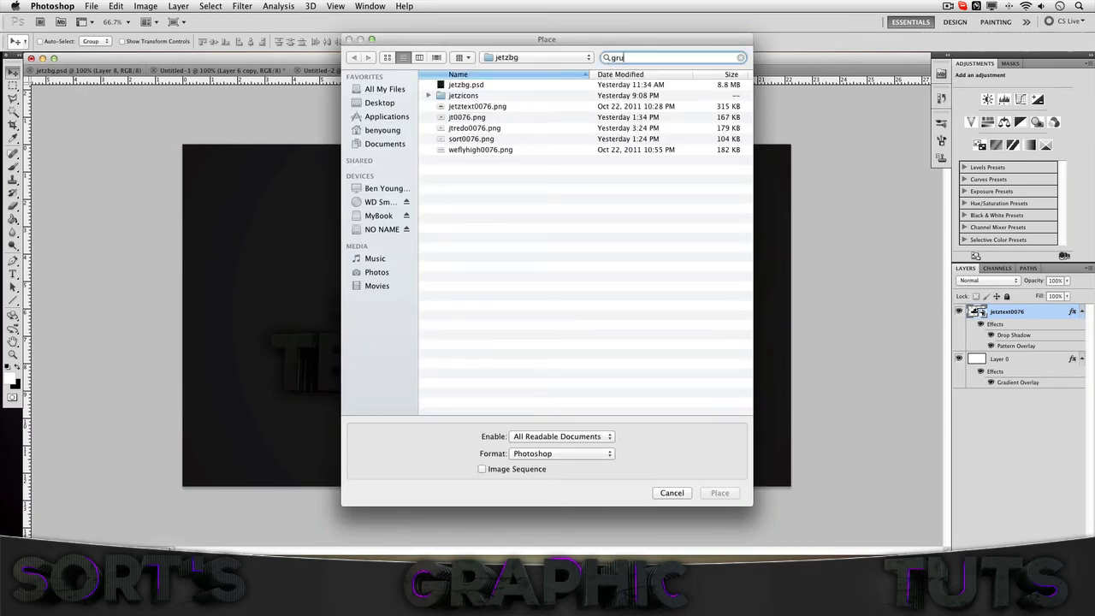
pyautogui.write('ngewa')
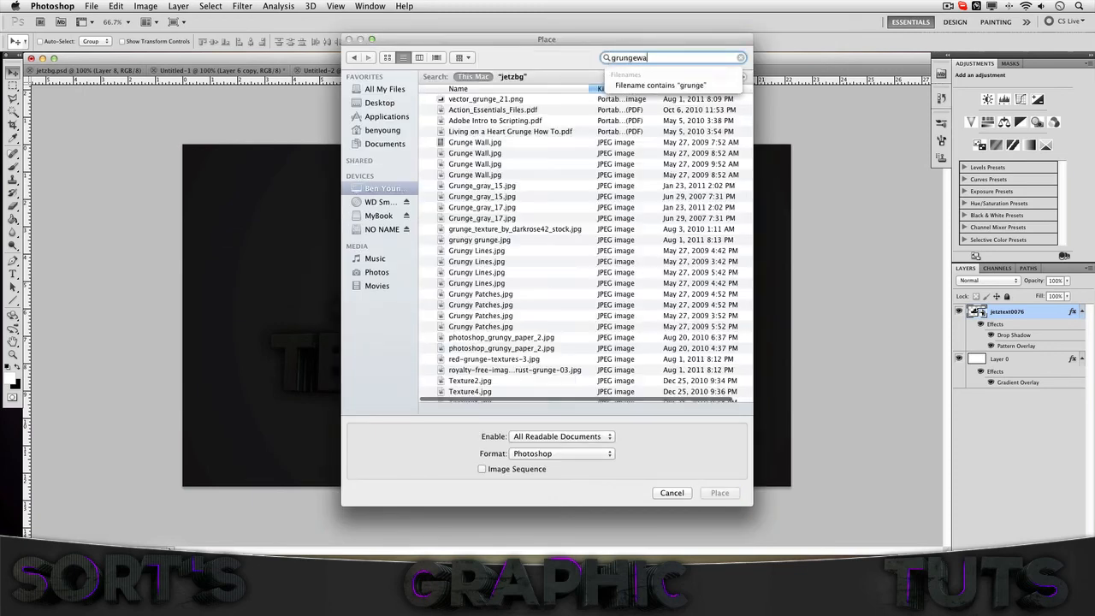
pyautogui.write('ll')
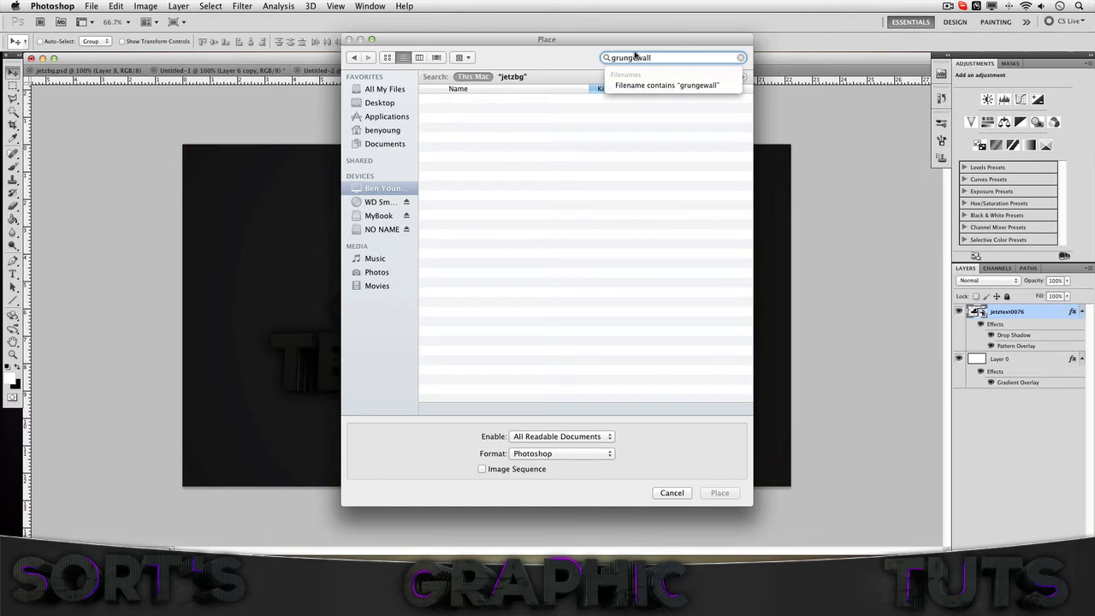
pyautogui.press('BackSpace')
pyautogui.write('well')
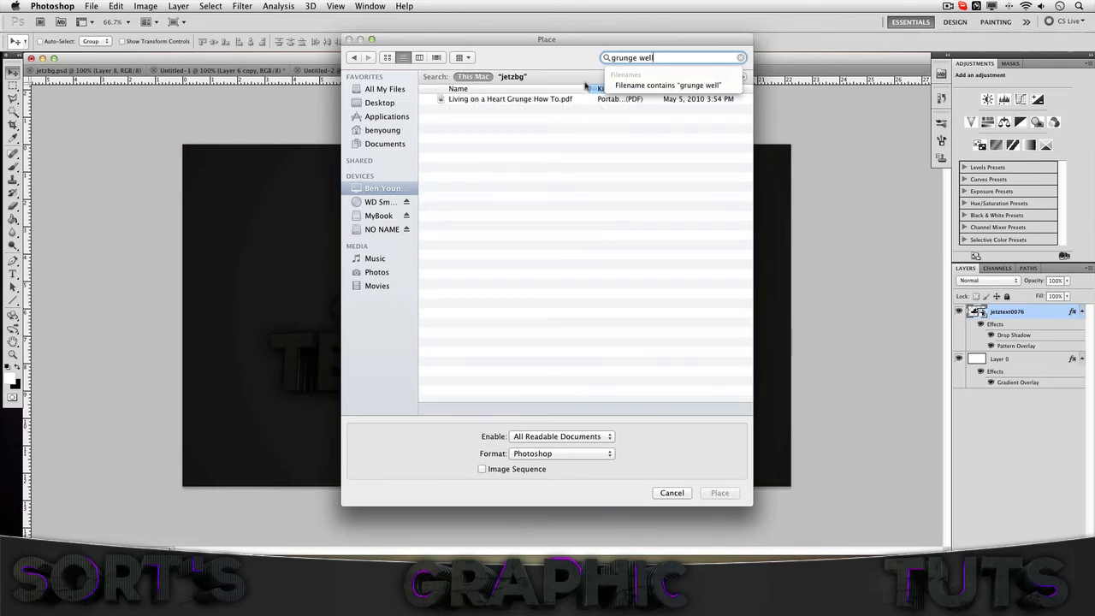
pyautogui.press('BackSpace')
pyautogui.press('BackSpace')
pyautogui.write('all')
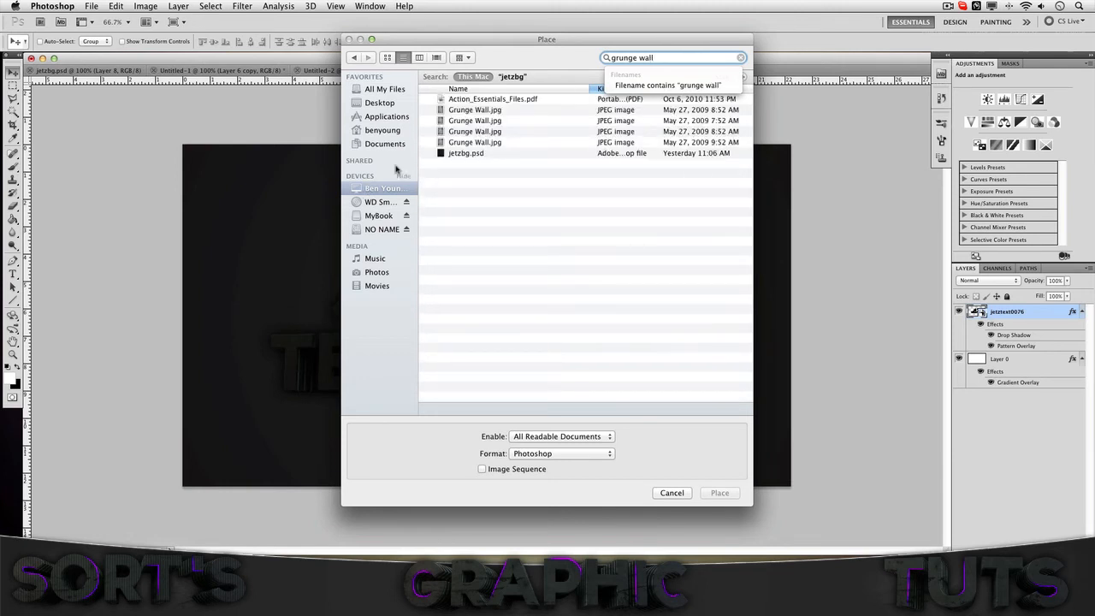
pyautogui.click(459, 132)
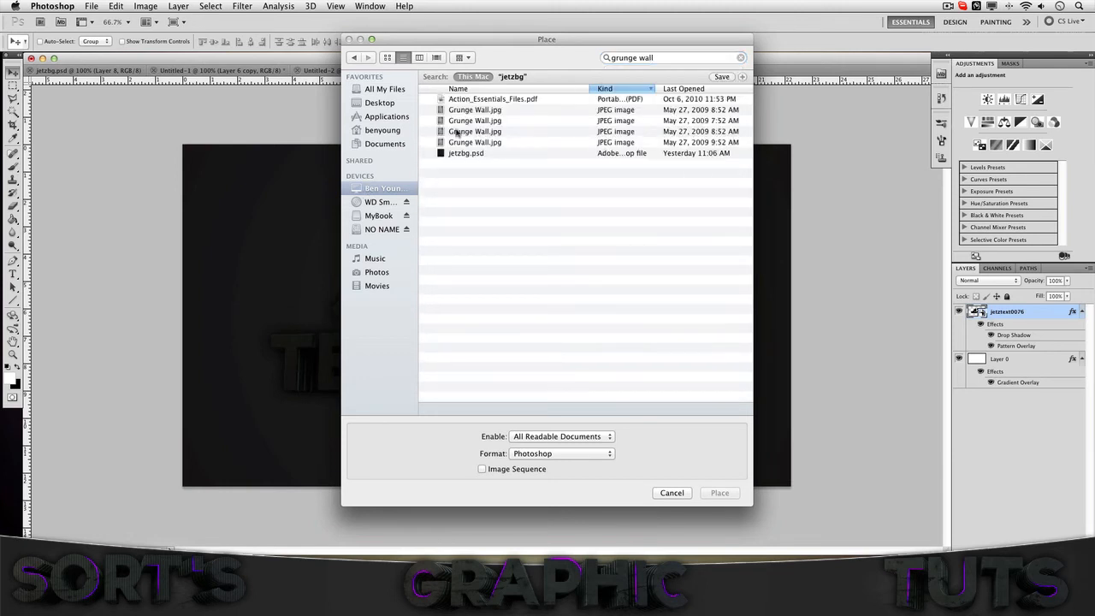
pyautogui.click(462, 131)
pyautogui.click(720, 492)
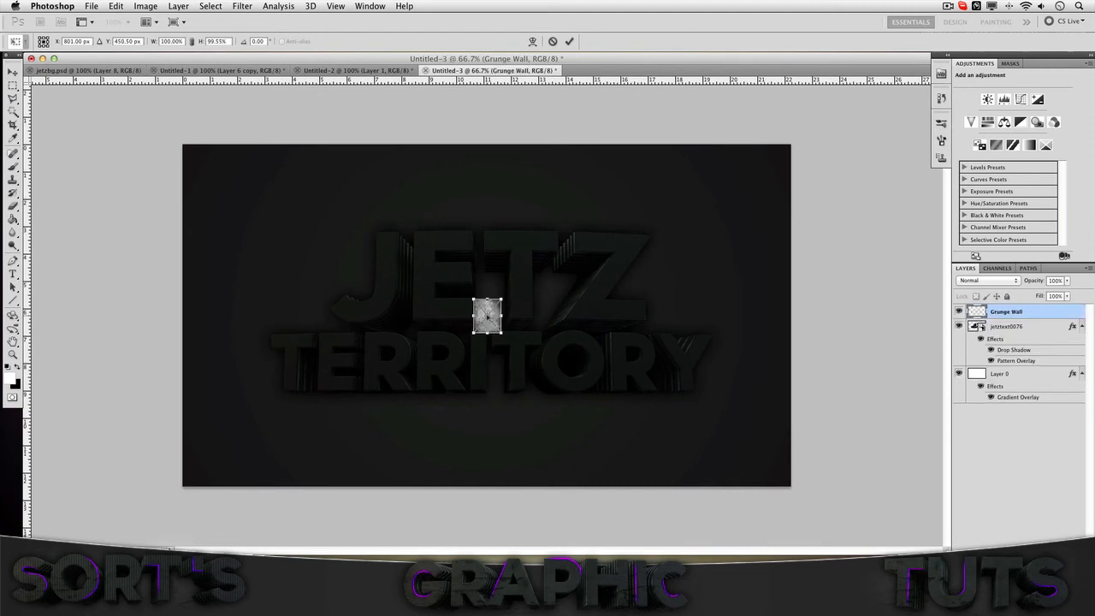
# Rotate the placed texture 90° clockwise, enlarge it to about 954% by 1314% so it covers all the text, and commit the placement.
pyautogui.rightClick(490, 312)
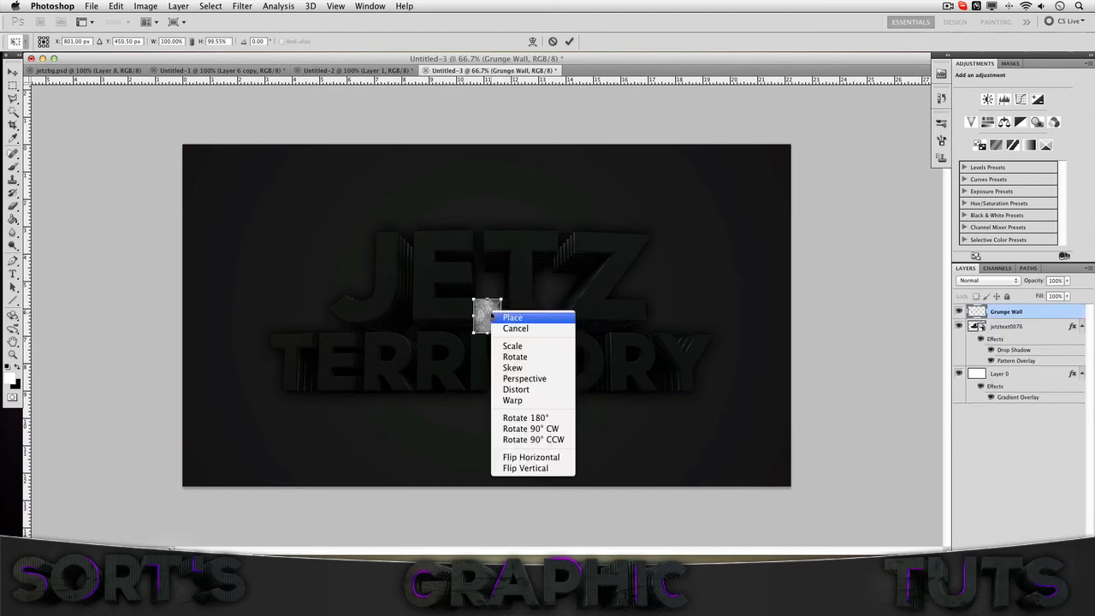
pyautogui.click(555, 430)
pyautogui.keyDown('shift'); pyautogui.moveTo(508, 308); pyautogui.dragTo(655, 182); pyautogui.keyUp('shift')
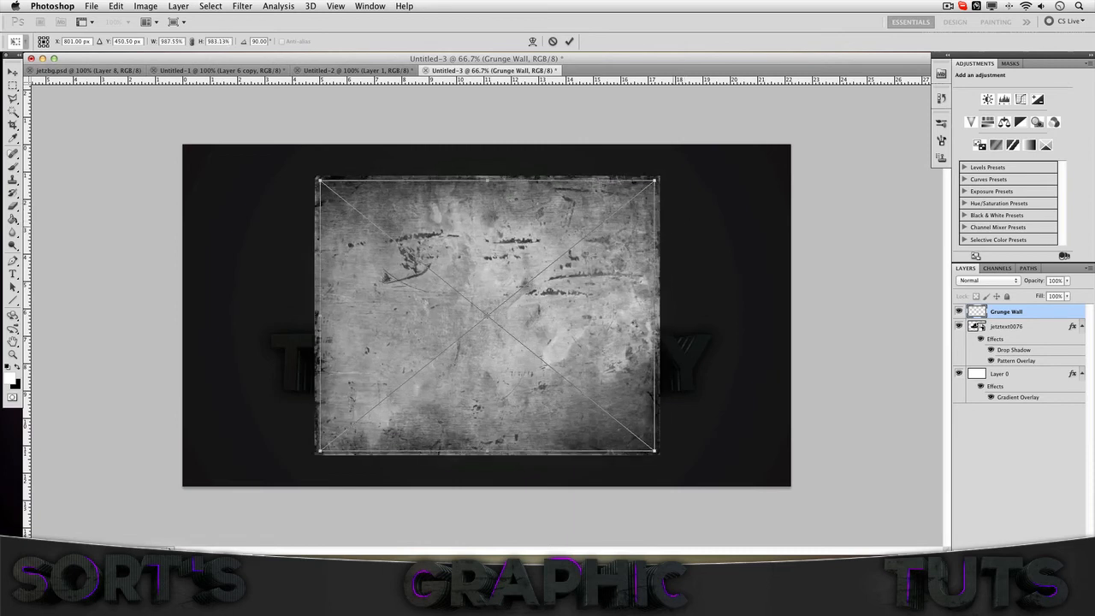
pyautogui.moveTo(656, 315); pyautogui.dragTo(714, 316)
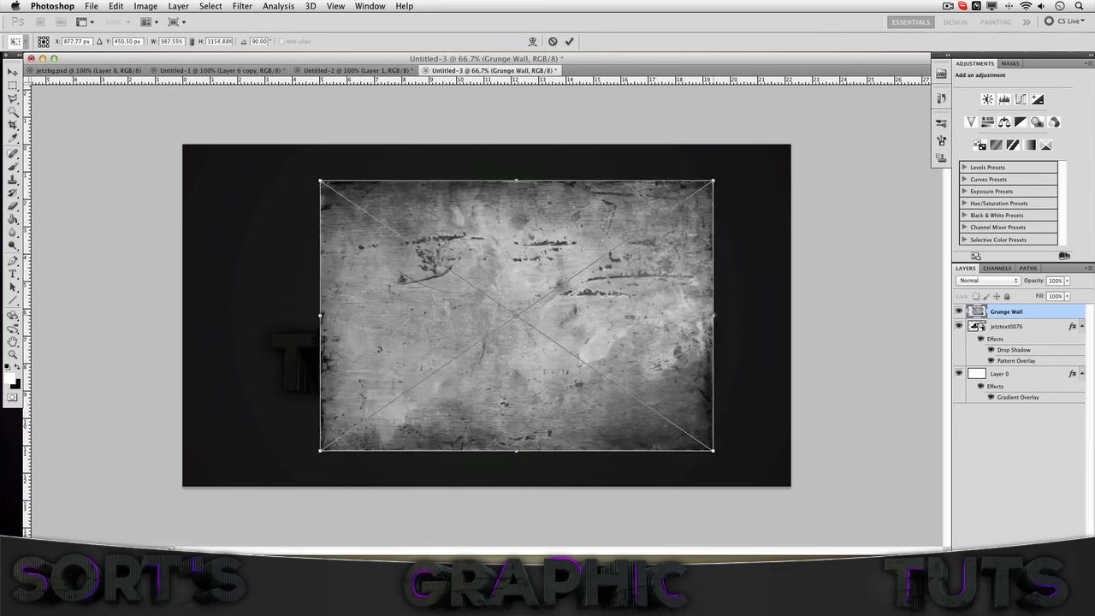
pyautogui.moveTo(319, 316); pyautogui.dragTo(267, 317)
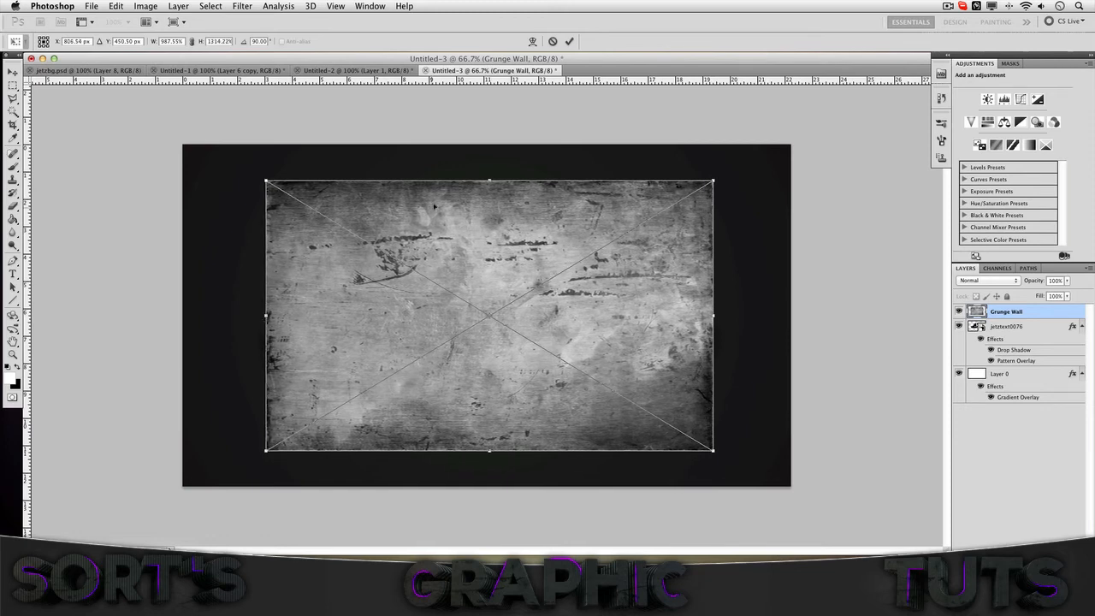
pyautogui.moveTo(486, 178); pyautogui.dragTo(487, 189)
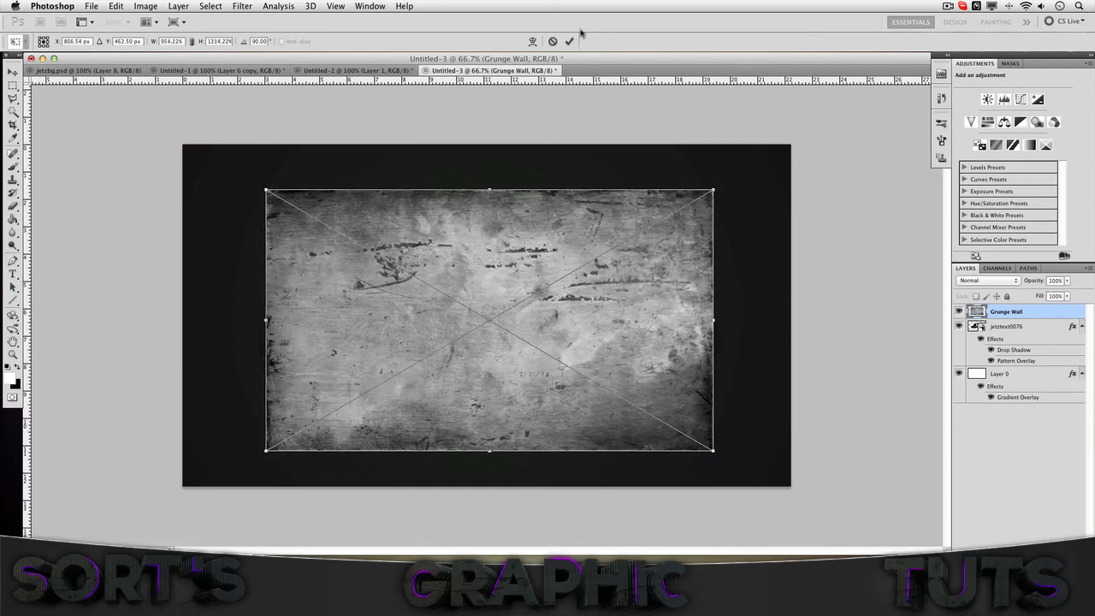
pyautogui.click(571, 42)
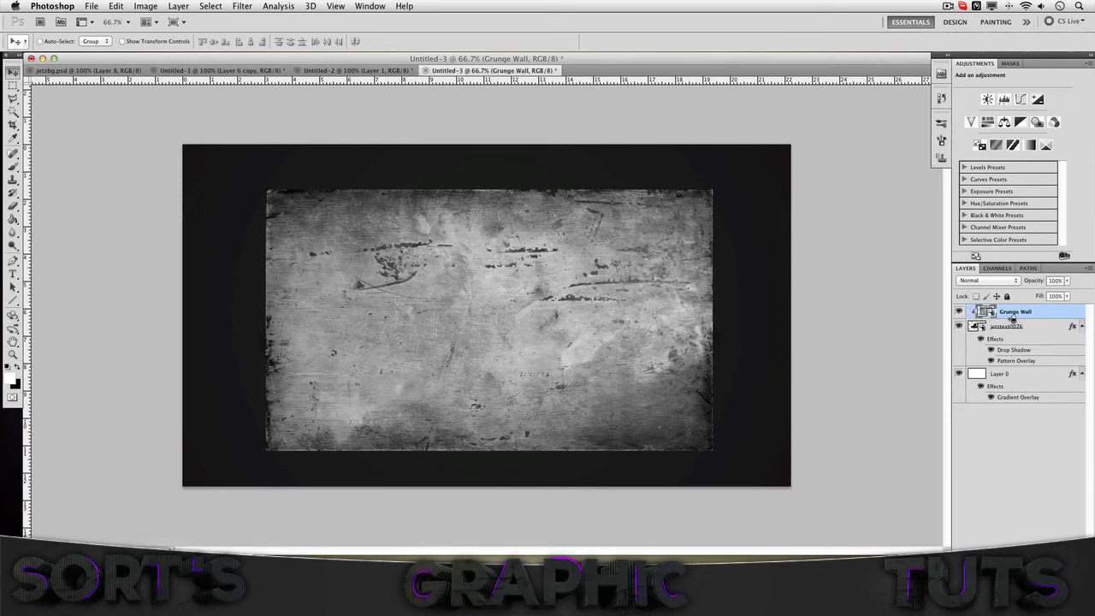
# Clip the Grunge Wall layer to the jetztext0076 layer and set its blend mode to Overlay.
pyautogui.keyDown('alt'); pyautogui.click(1012, 319); pyautogui.keyUp('alt')
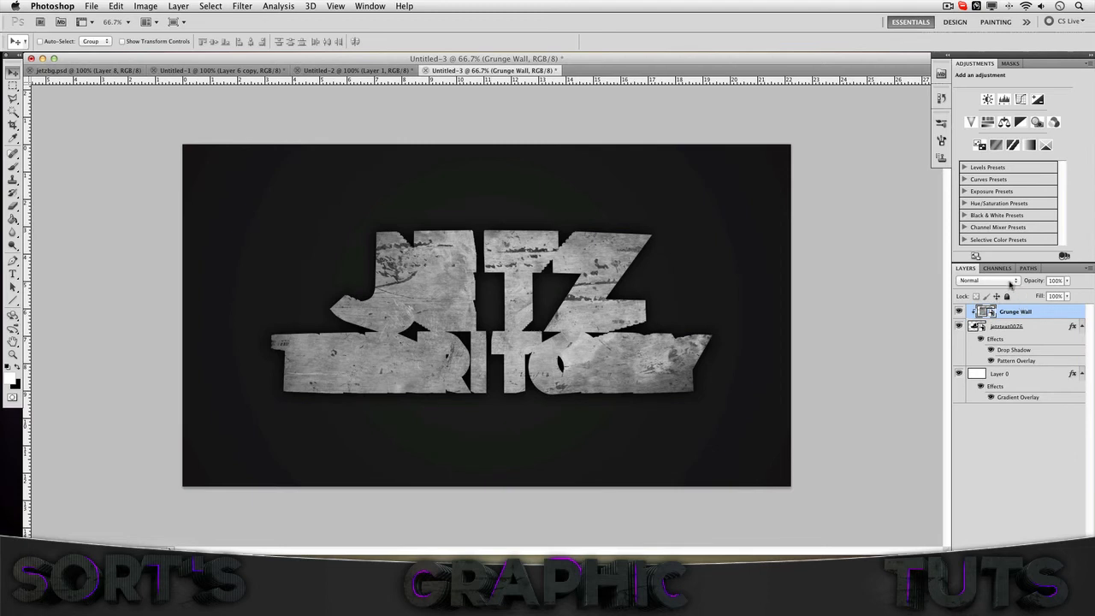
pyautogui.click(986, 280)
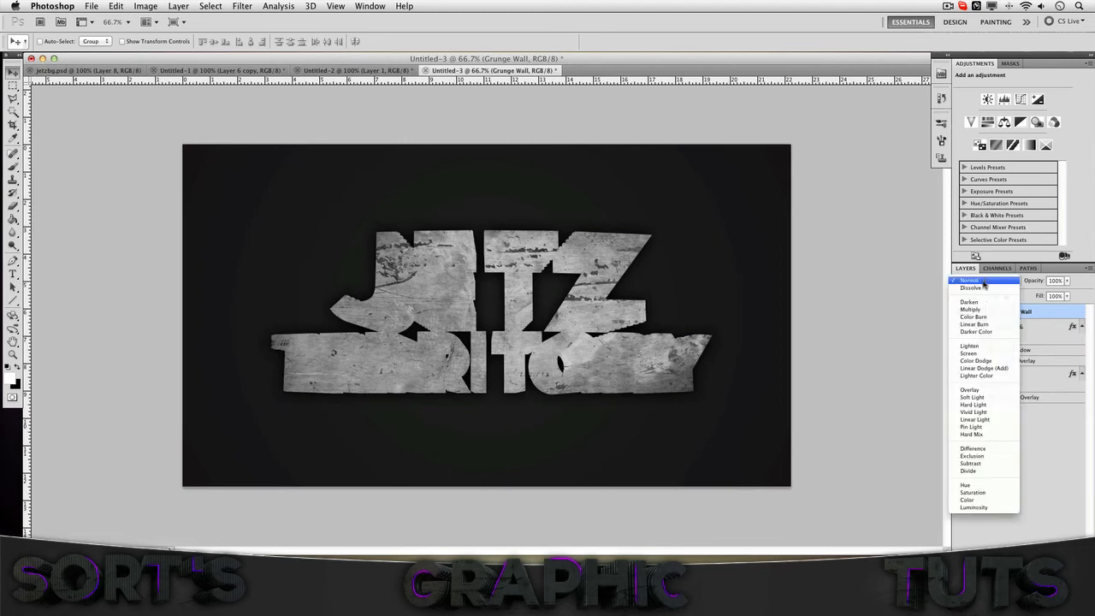
pyautogui.click(972, 389)
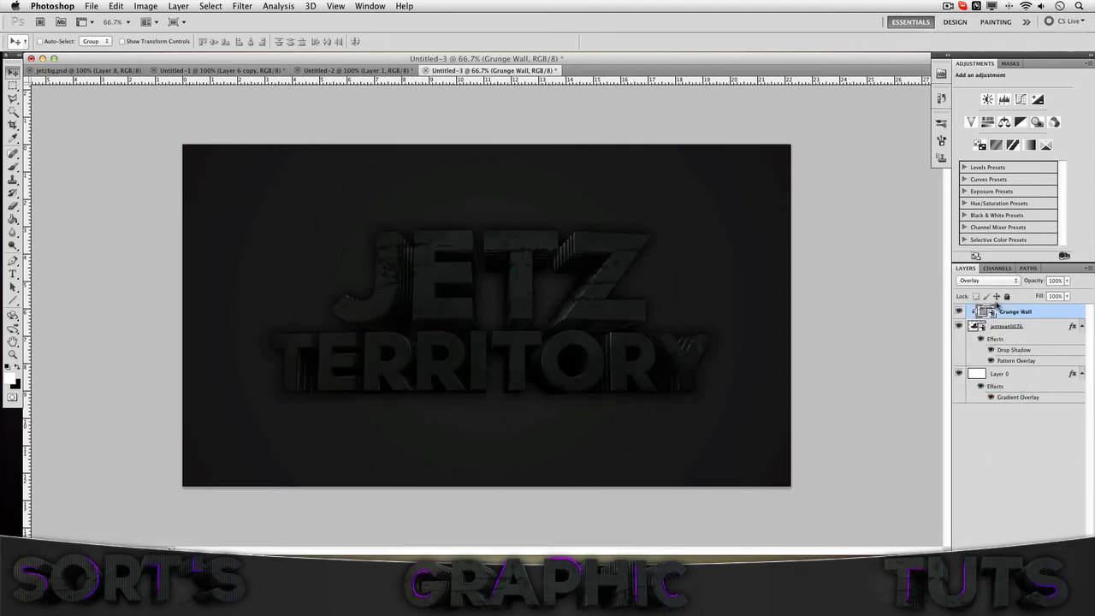
# Nudge the clipped Grunge Wall texture slightly up and to the right over the lettering.
pyautogui.click(466, 304)
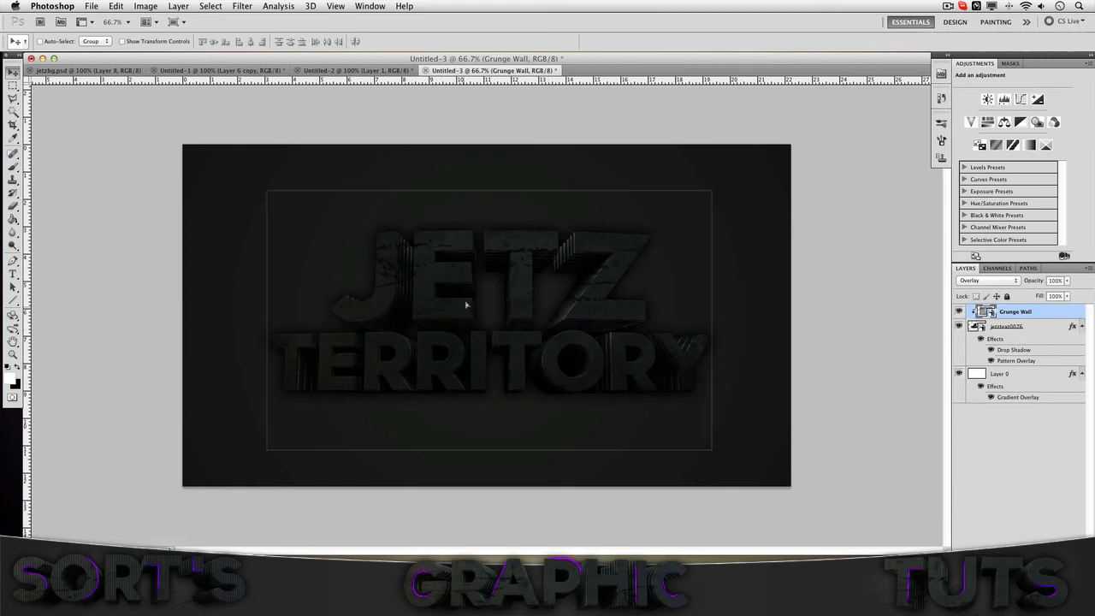
pyautogui.press('Up')
pyautogui.press('Up')
pyautogui.press('Up')
pyautogui.press('Up')
pyautogui.press('Up')
pyautogui.press('Up')
pyautogui.press('Up')
pyautogui.press('Up')
pyautogui.press('Up')
pyautogui.press('Right')
pyautogui.press('Right')
pyautogui.press('Right')
pyautogui.press('Right')
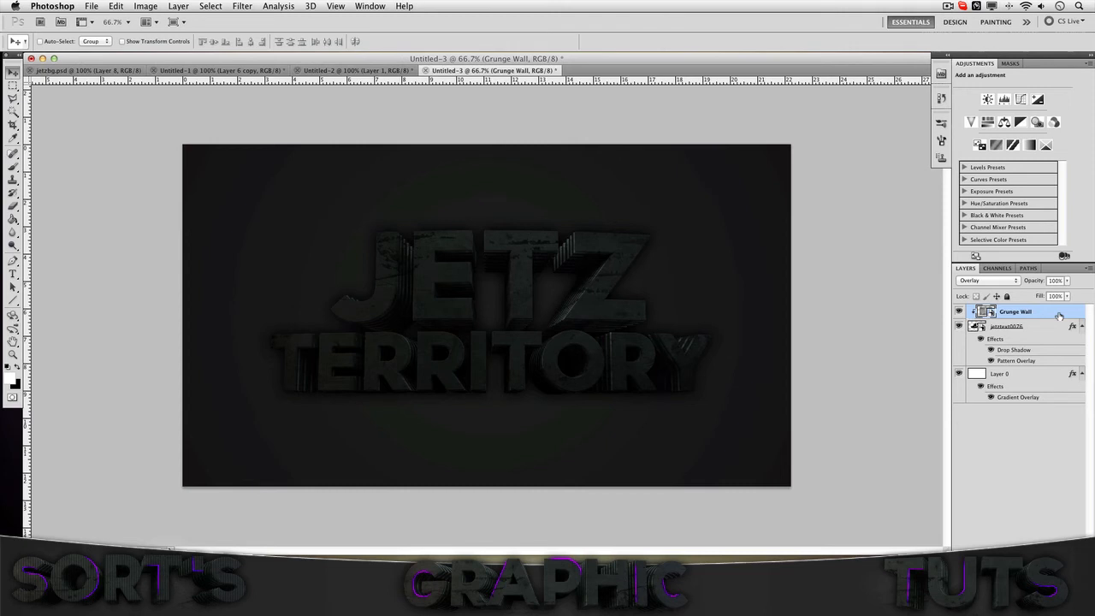
# Duplicate the Grunge Wall layer, shift the copy slightly down, and place it between the jetztext0076 layer and Layer 0.
pyautogui.press('super+j')
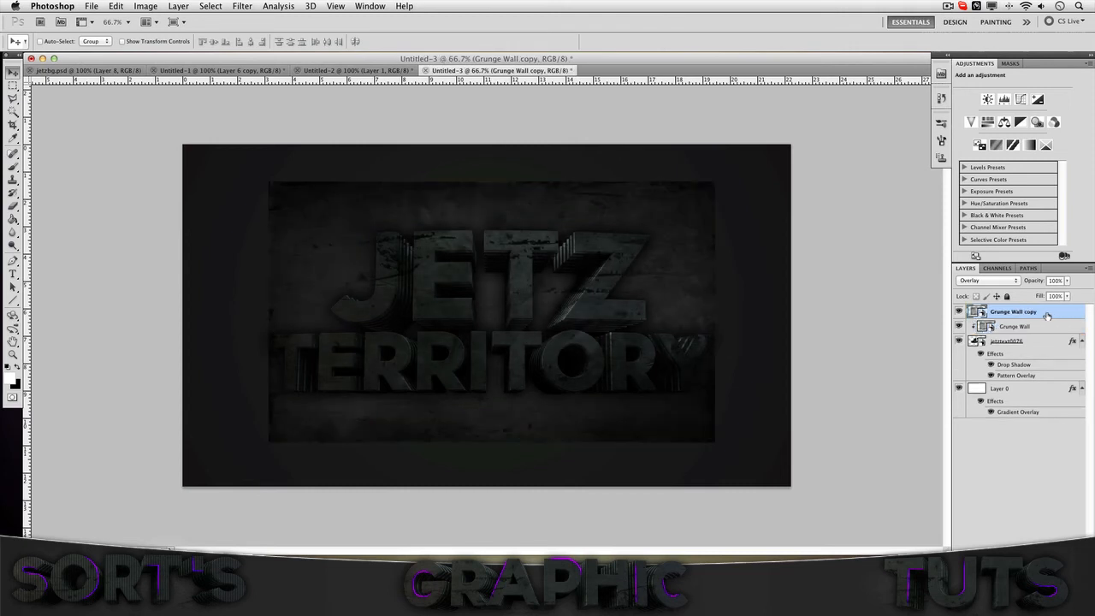
pyautogui.moveTo(526, 306)
pyautogui.mouseDown()
pyautogui.moveTo(513, 314)
pyautogui.moveTo(526, 313)
pyautogui.mouseUp()
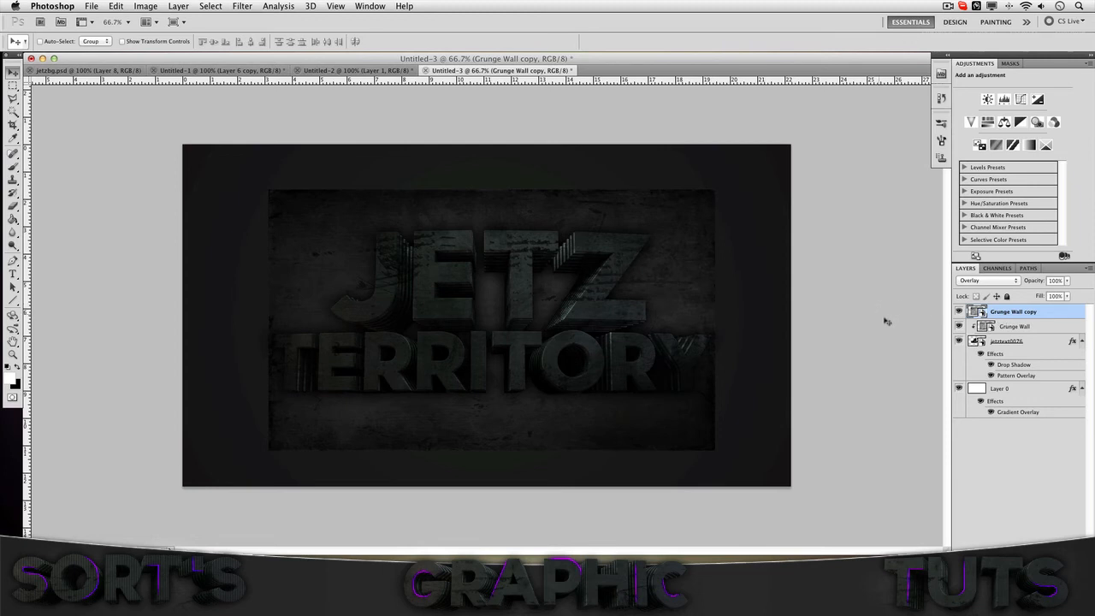
pyautogui.moveTo(1025, 326); pyautogui.dragTo(1018, 373)
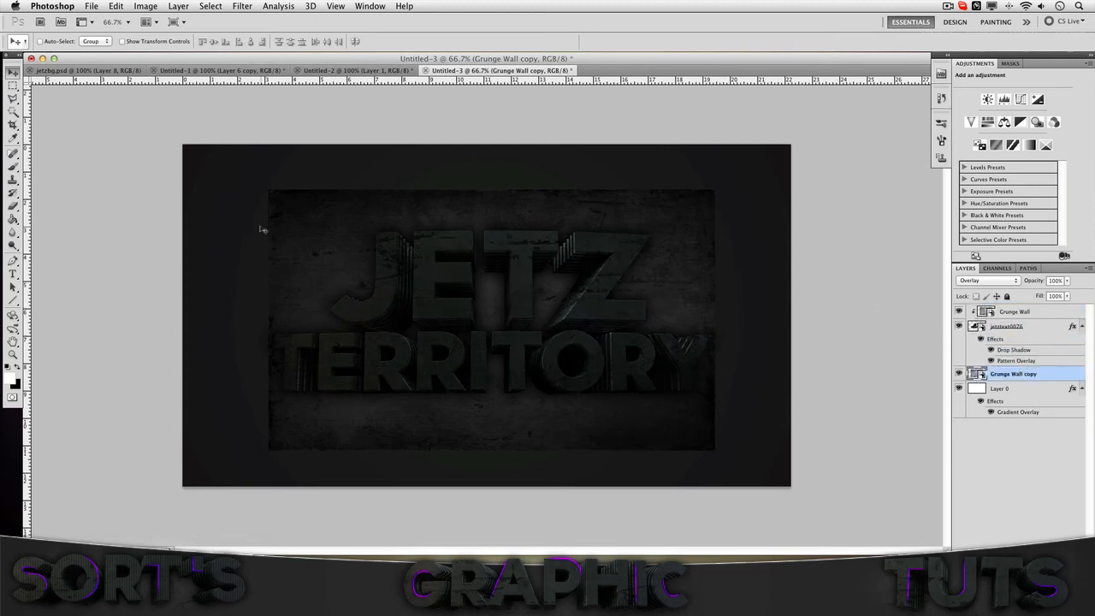
# Rasterize the Grunge Wall copy and erase its outer edges around the text with an eraser brush of about 390 px.
pyautogui.click(12, 211)
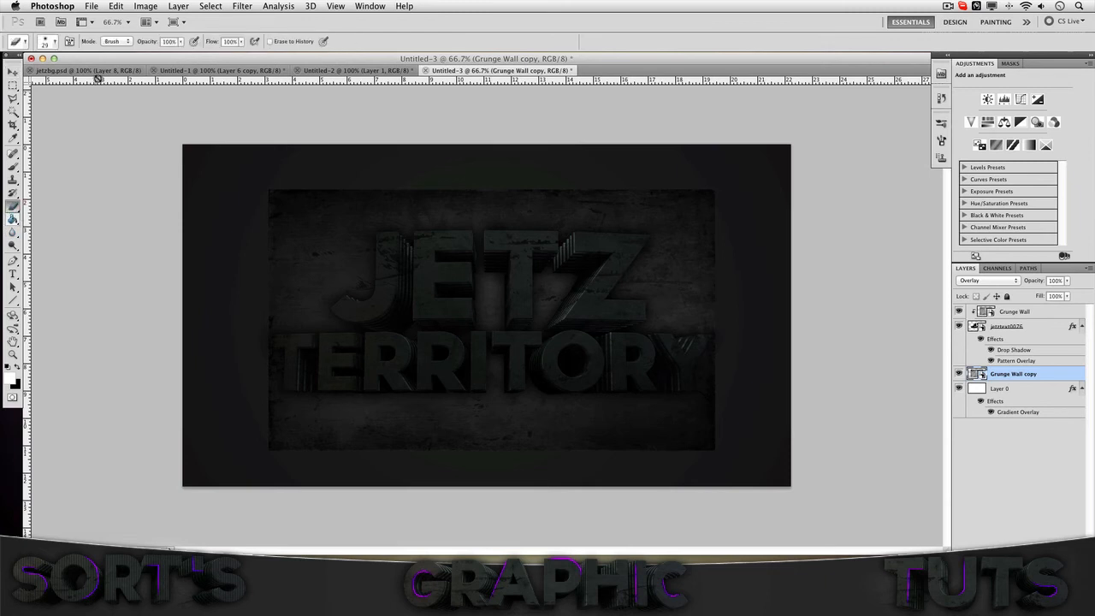
pyautogui.click(54, 41)
pyautogui.moveTo(62, 74); pyautogui.dragTo(111, 76)
pyautogui.click(366, 188)
pyautogui.click(633, 211)
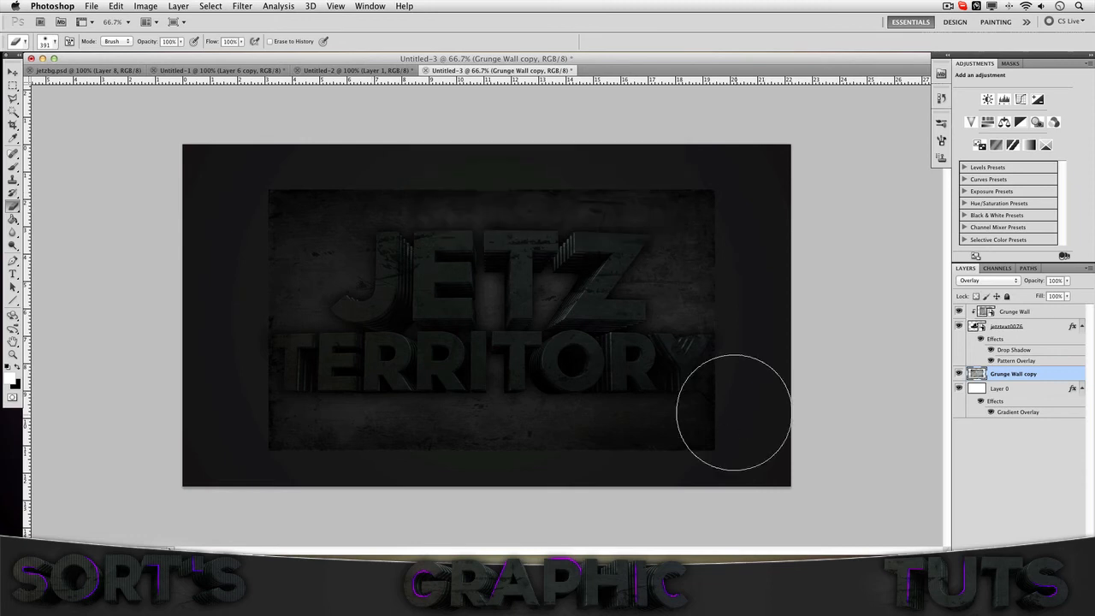
pyautogui.moveTo(610, 462)
pyautogui.mouseDown()
pyautogui.moveTo(274, 453)
pyautogui.moveTo(252, 391)
pyautogui.moveTo(247, 282)
pyautogui.moveTo(367, 182)
pyautogui.moveTo(678, 180)
pyautogui.moveTo(738, 245)
pyautogui.moveTo(773, 343)
pyautogui.moveTo(761, 386)
pyautogui.moveTo(750, 265)
pyautogui.moveTo(611, 186)
pyautogui.moveTo(284, 235)
pyautogui.moveTo(241, 316)
pyautogui.moveTo(285, 244)
pyautogui.moveTo(393, 190)
pyautogui.moveTo(687, 211)
pyautogui.moveTo(765, 320)
pyautogui.moveTo(736, 295)
pyautogui.mouseUp()
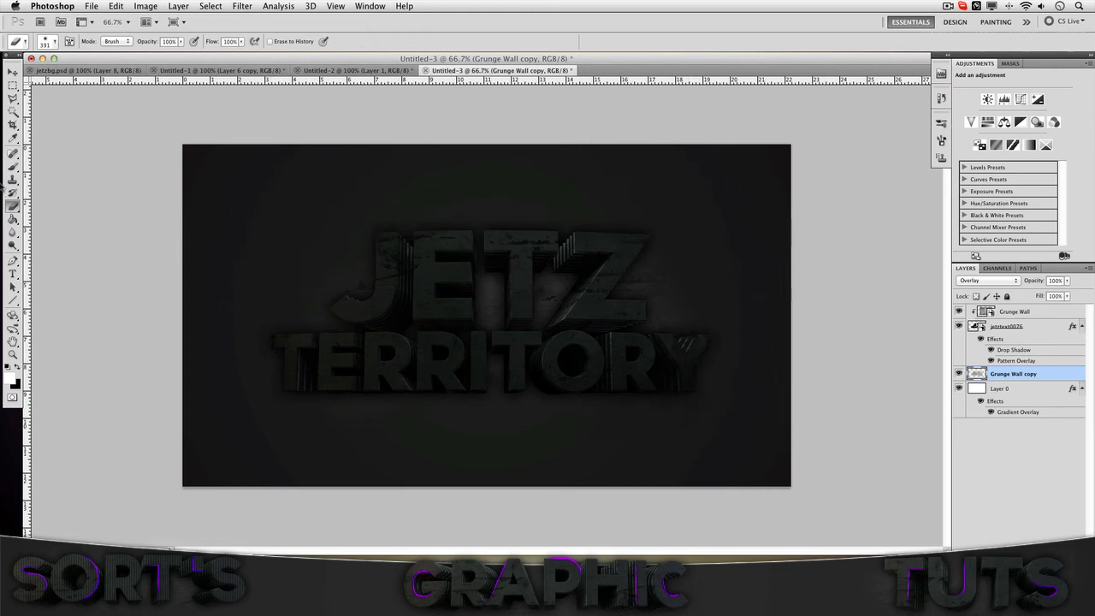
# Set the view to 100% and create a new blank layer above the Grunge Wall layer.
pyautogui.click(13, 72)
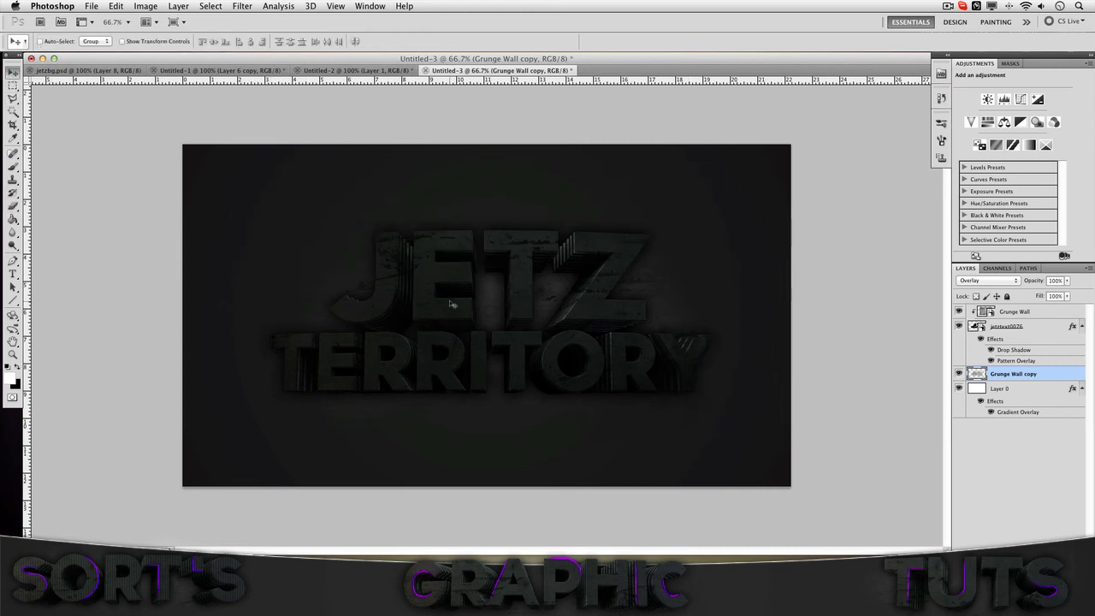
pyautogui.click(13, 260)
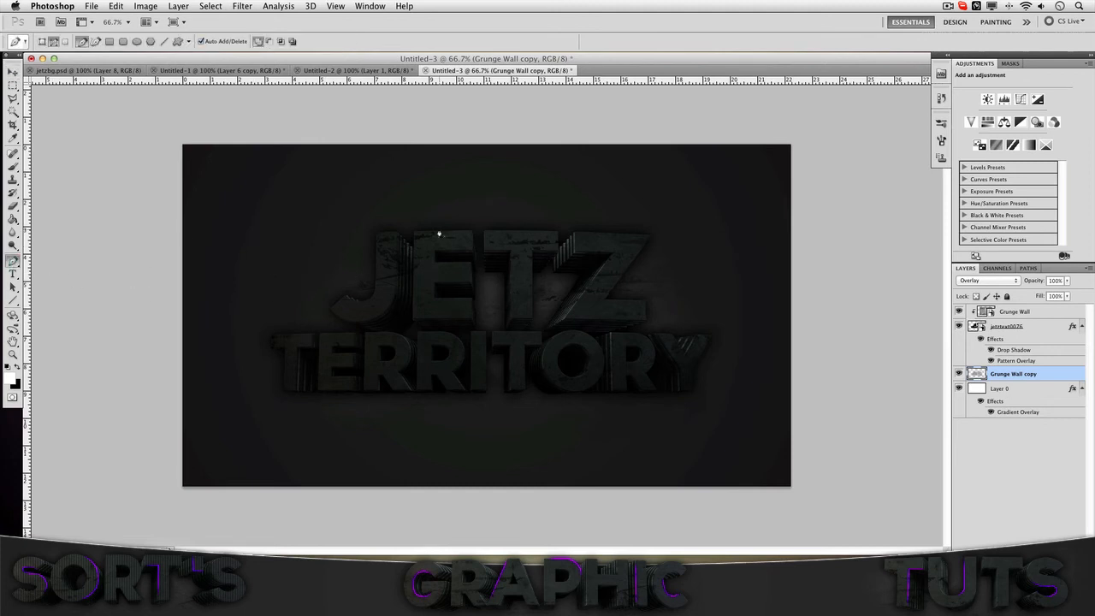
pyautogui.click(128, 21)
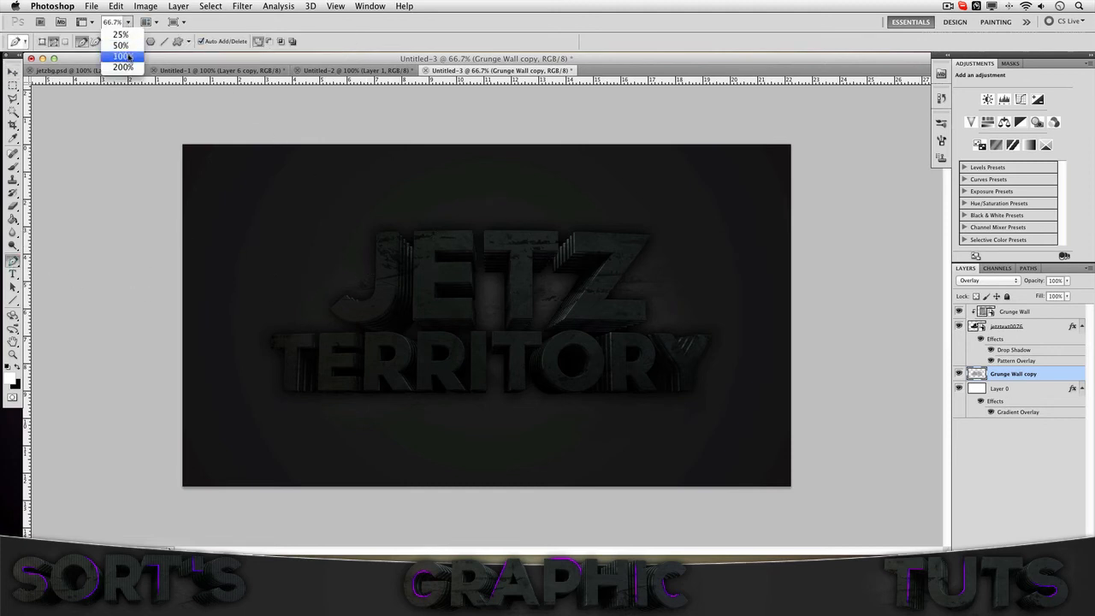
pyautogui.click(128, 57)
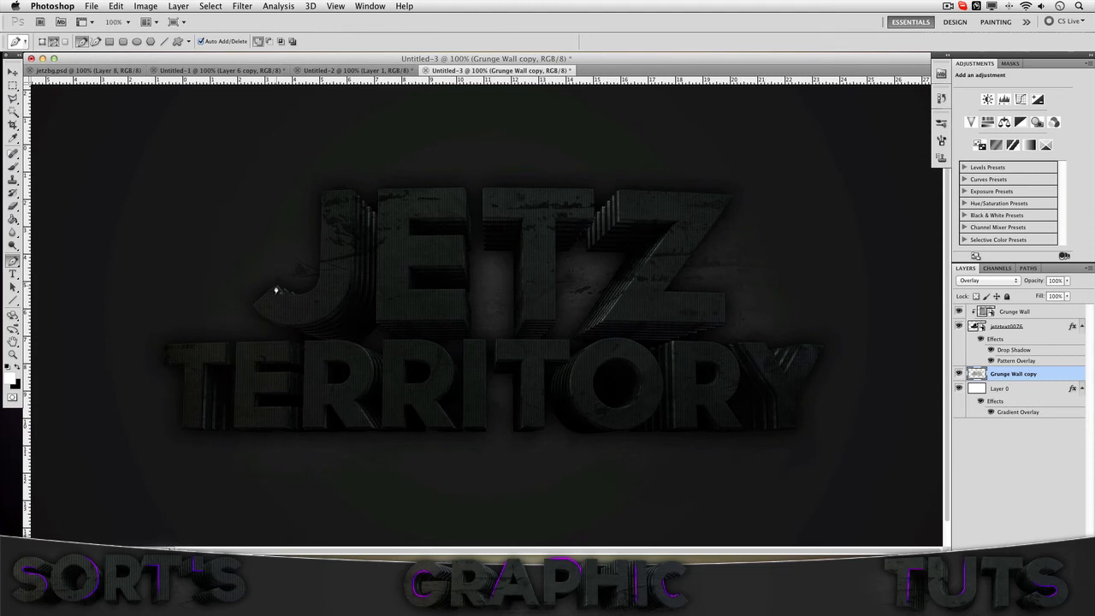
pyautogui.click(1023, 313)
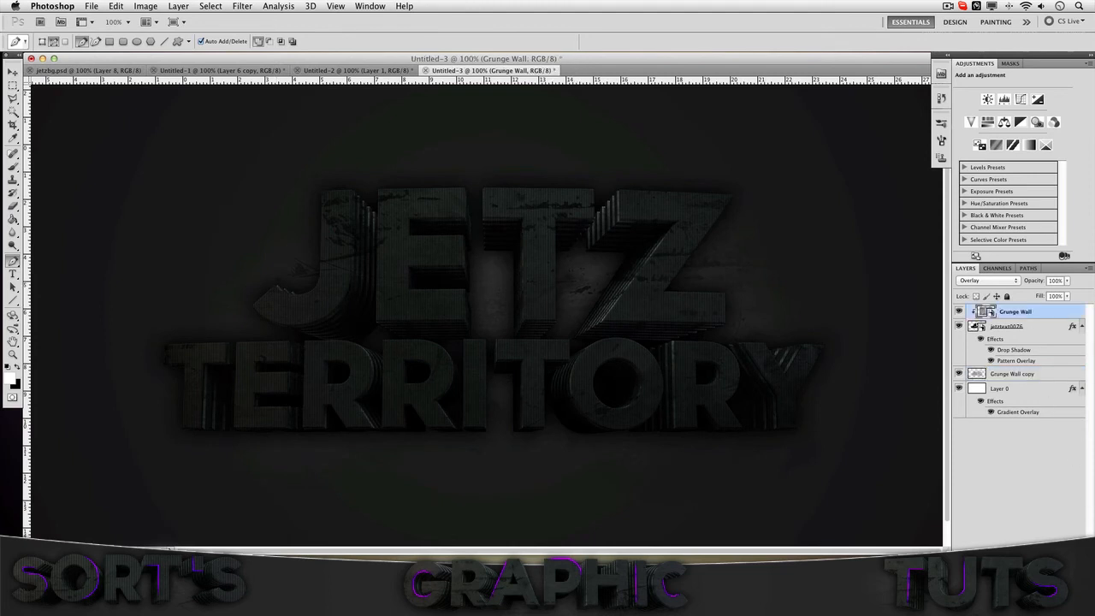
pyautogui.press('super+shift+alt+n')
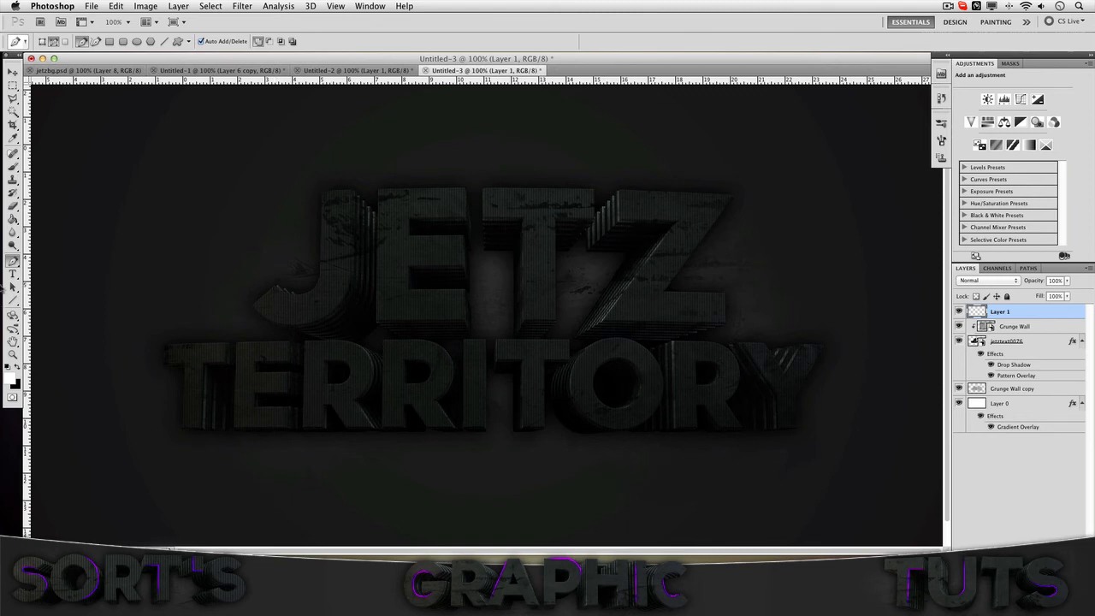
# Set the Brush tool to a hard round tip with a size of 3 px.
pyautogui.click(13, 168)
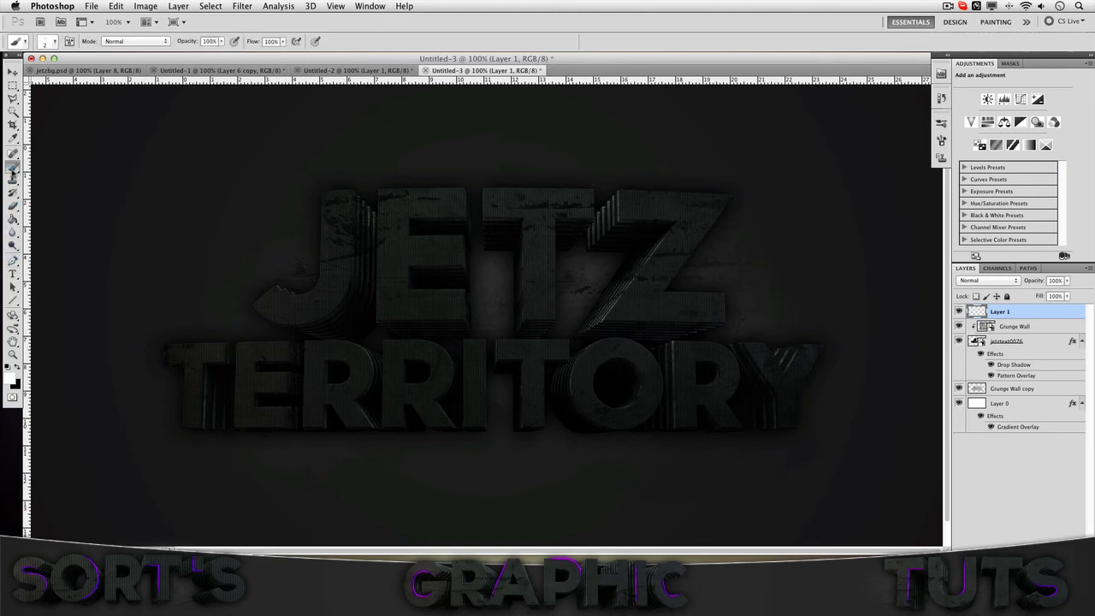
pyautogui.click(54, 42)
pyautogui.click(108, 59)
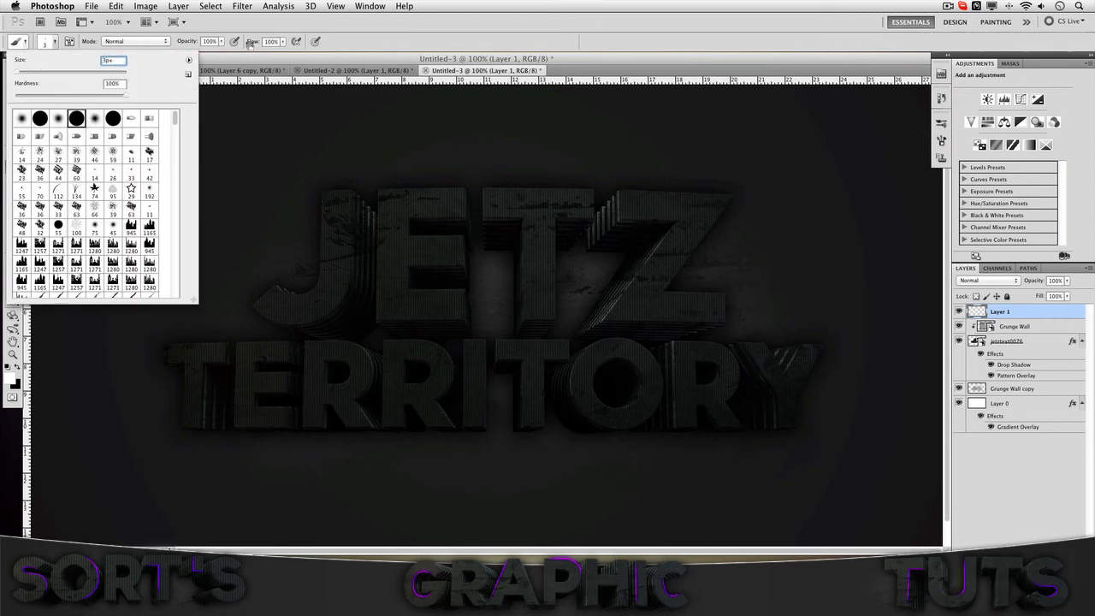
# Draw a Pen tool path along the inner curve and up the vertical edge of the letter J.
pyautogui.click(377, 37)
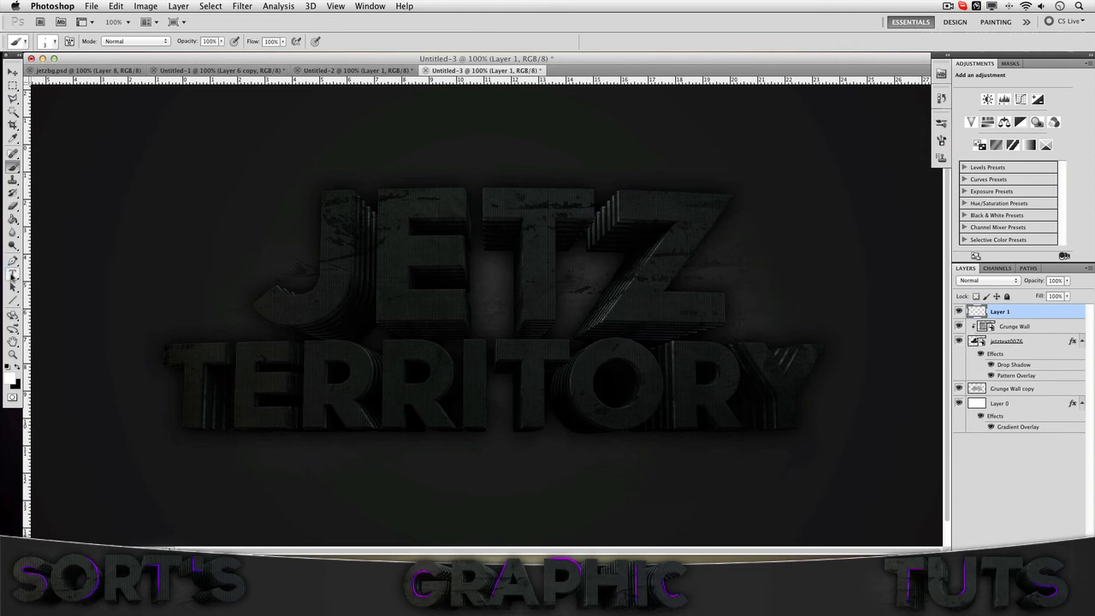
pyautogui.click(13, 260)
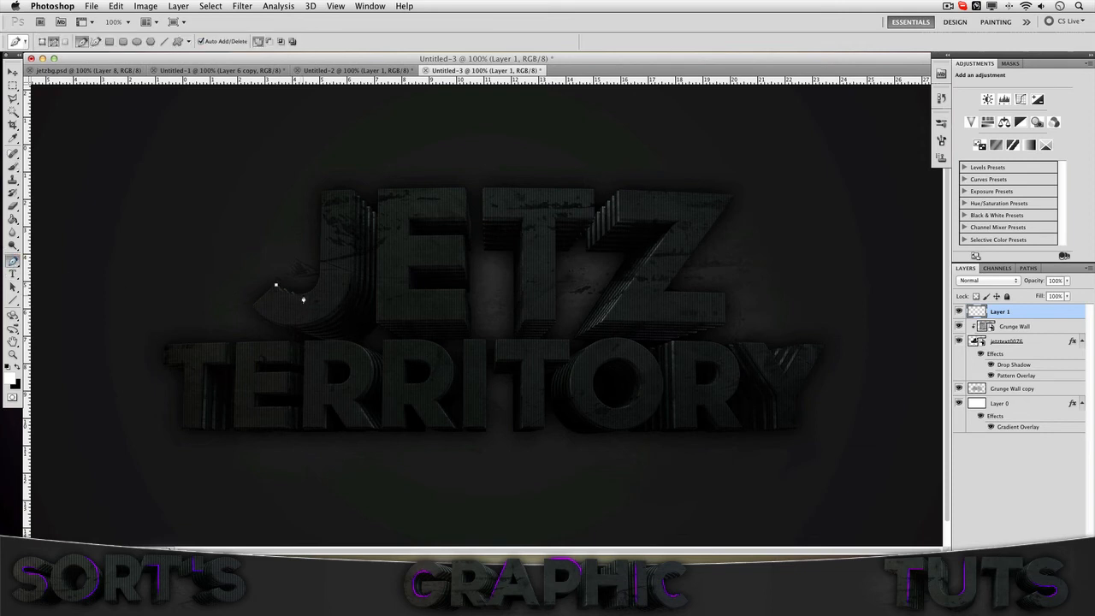
pyautogui.moveTo(317, 283); pyautogui.dragTo(337, 255)
pyautogui.click(318, 283)
pyautogui.click(321, 193)
# Stroke the J path with the Brush on Layer 1, without simulated pressure, and delete the path.
pyautogui.rightClick(335, 257)
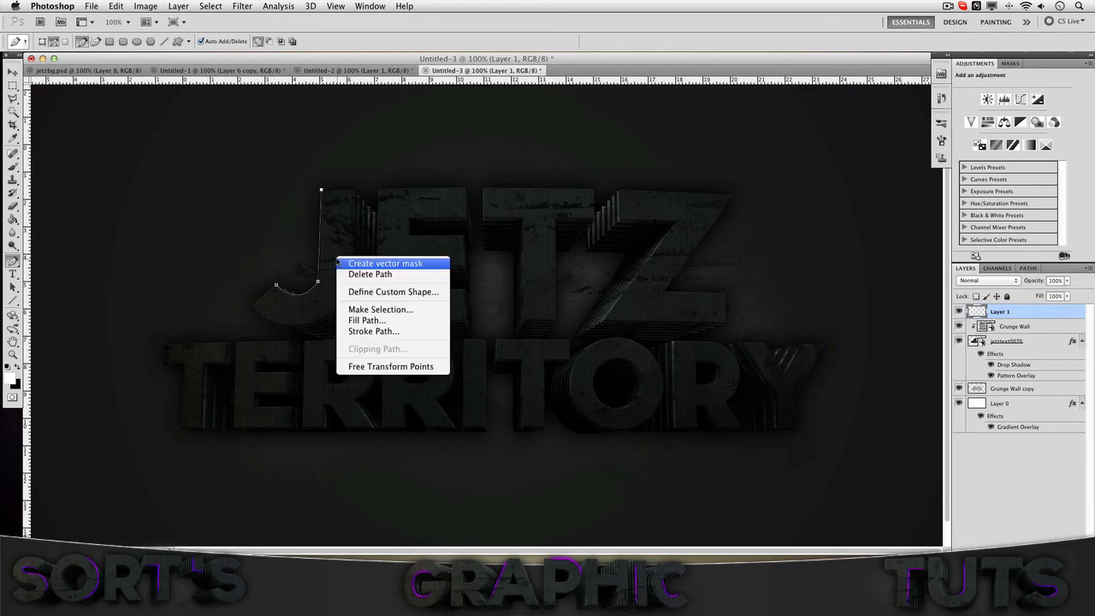
pyautogui.click(394, 333)
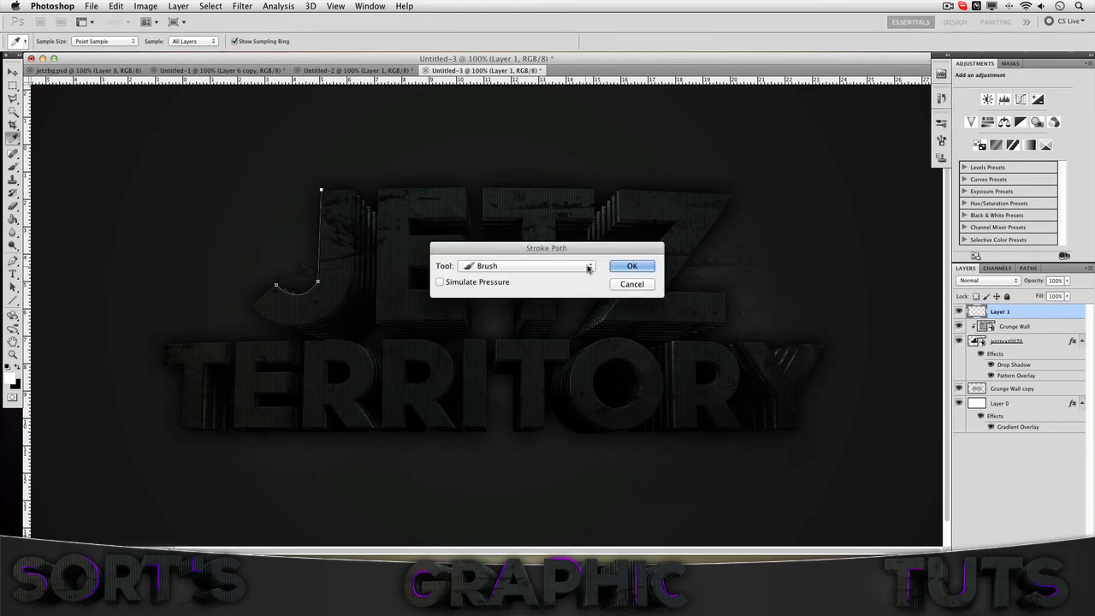
pyautogui.click(631, 266)
pyautogui.rightClick(355, 256)
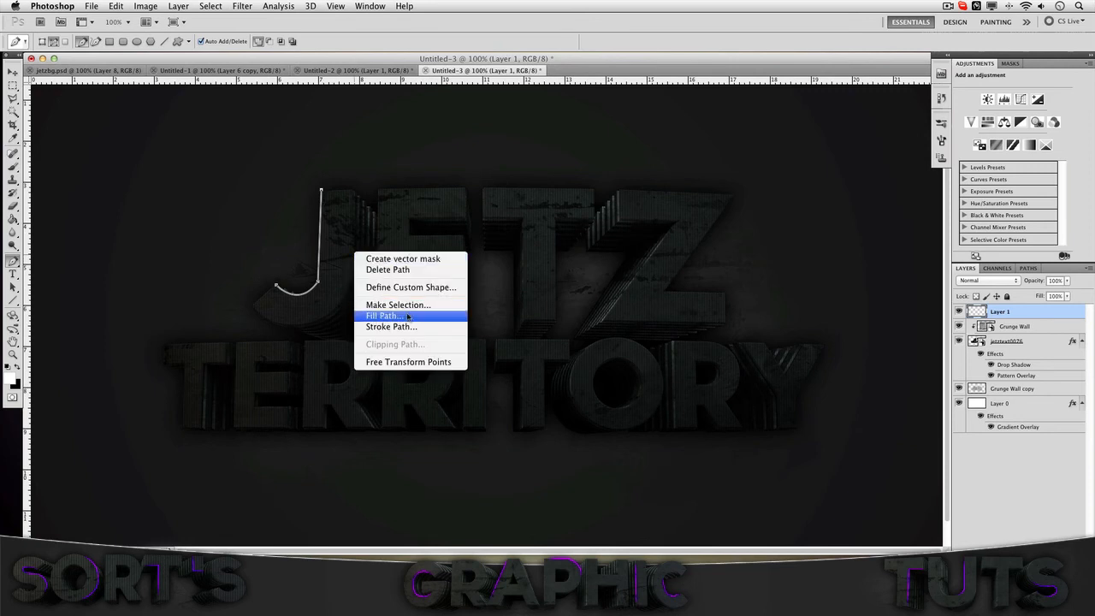
pyautogui.press('Escape')
pyautogui.rightClick(374, 274)
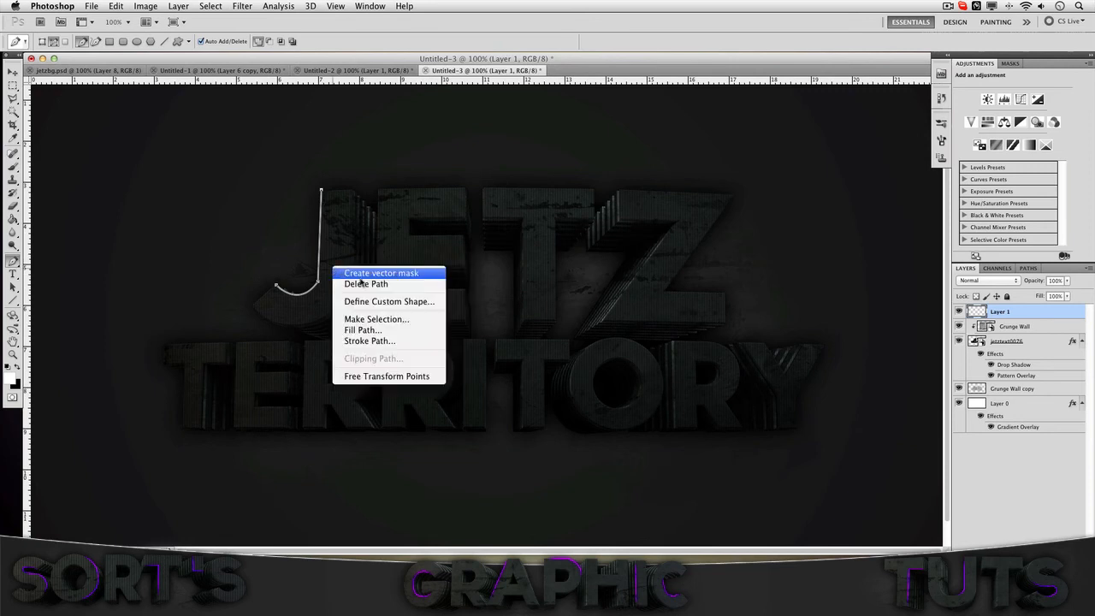
pyautogui.click(379, 286)
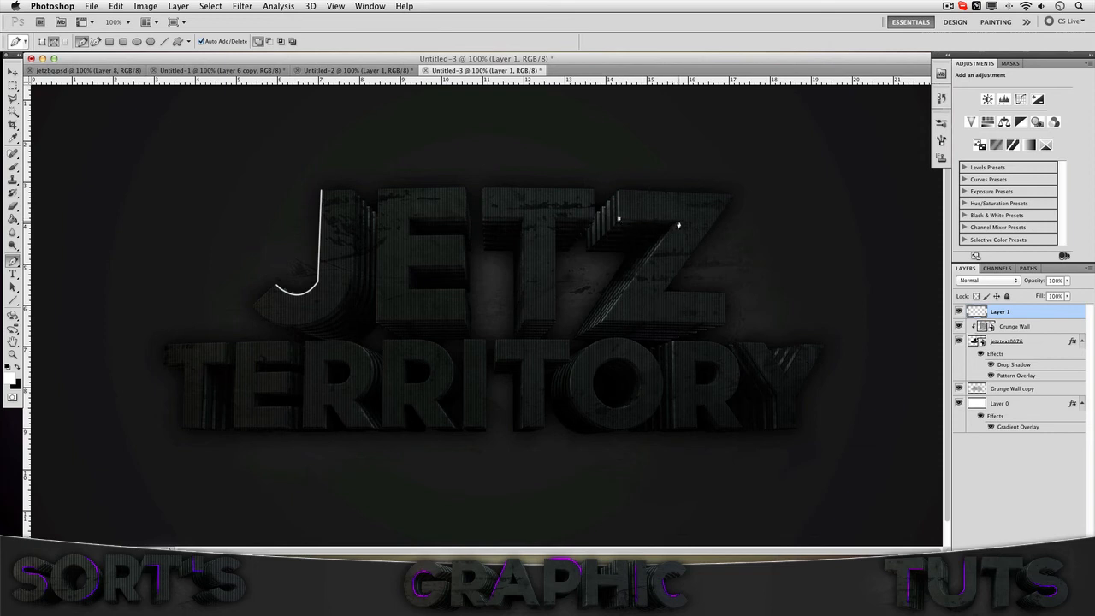
# Draw a path along the underside of the Z's upper bar and down its diagonal, stroke it with the Brush, and delete the path.
pyautogui.click(677, 223)
pyautogui.click(602, 323)
pyautogui.rightClick(639, 293)
pyautogui.click(665, 360)
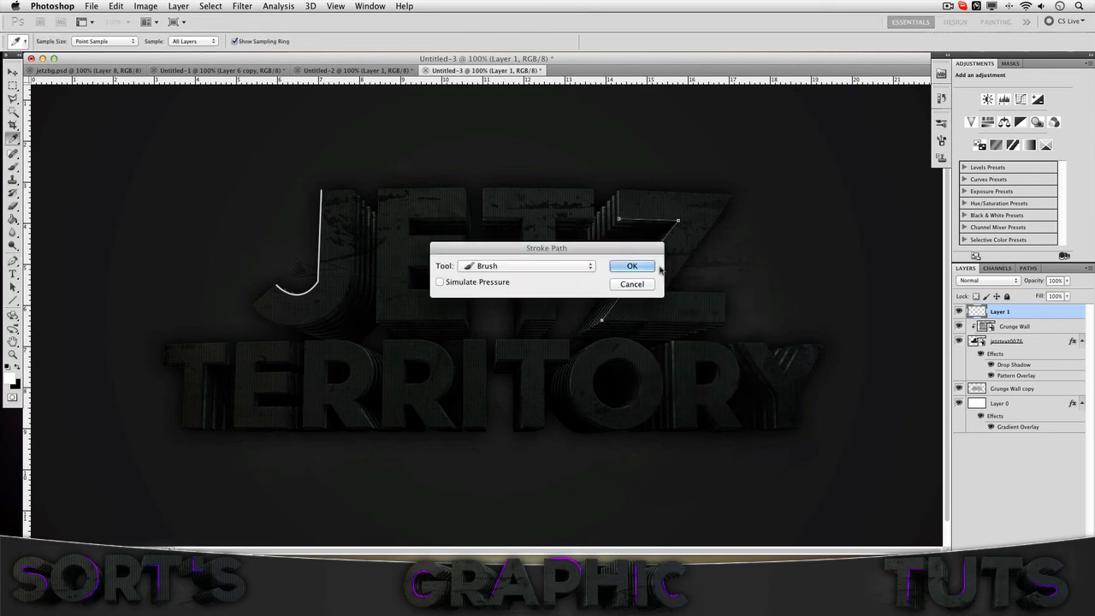
pyautogui.click(627, 266)
pyautogui.rightClick(675, 291)
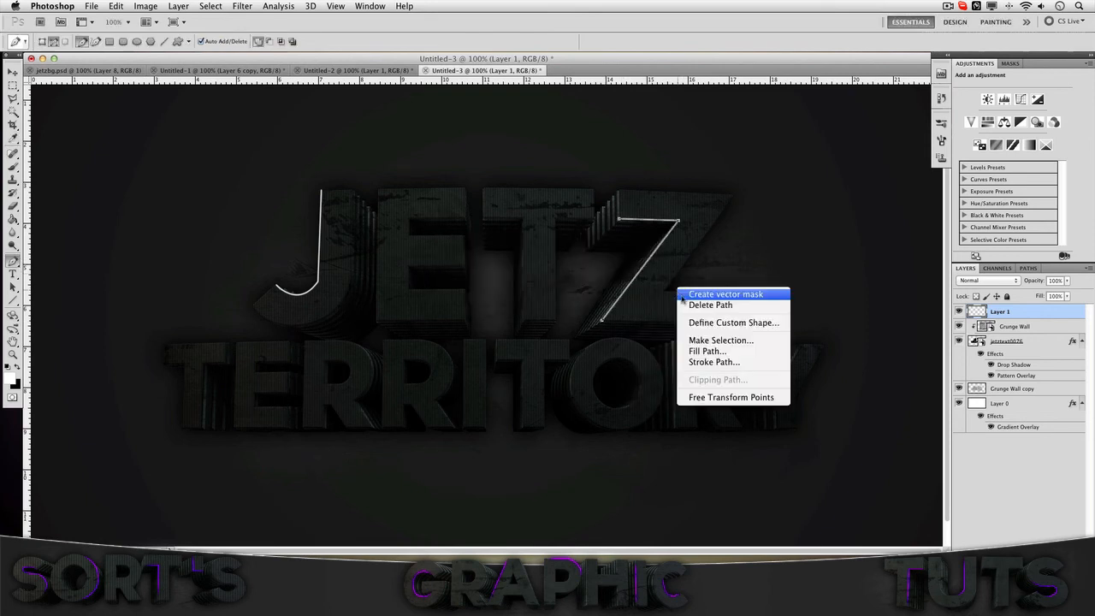
pyautogui.click(717, 310)
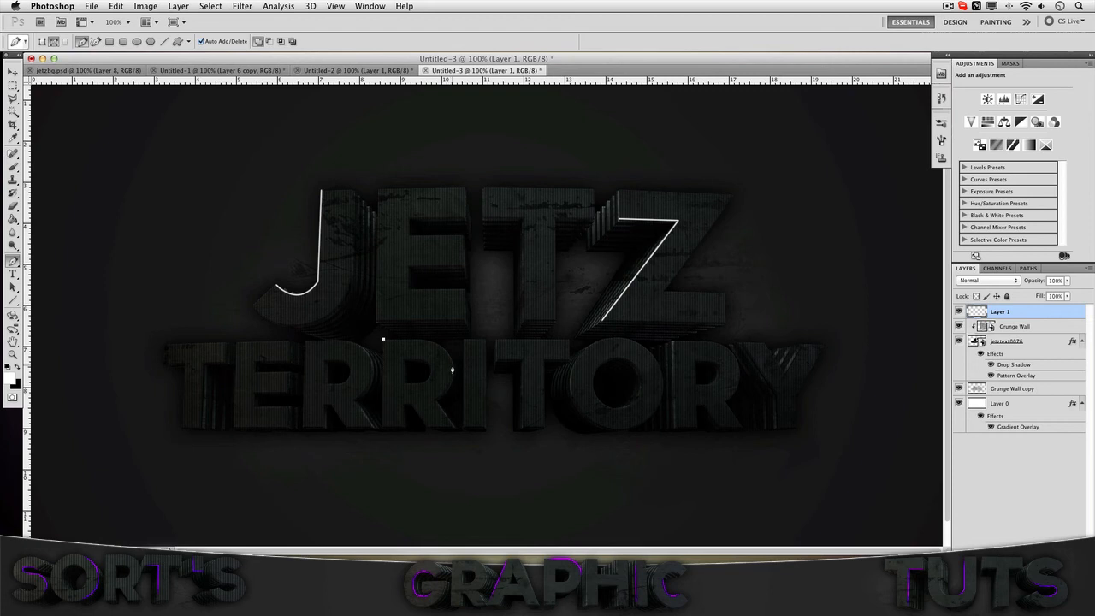
# Draw a curved path over the top and around the bowl of the second R in TERRITORY.
pyautogui.moveTo(452, 368); pyautogui.dragTo(452, 402)
pyautogui.click(435, 400)
pyautogui.press('super+z')
pyautogui.keyDown('alt'); pyautogui.click(453, 367); pyautogui.keyUp('alt')
pyautogui.moveTo(434, 398); pyautogui.dragTo(413, 406)
# Stroke the curved path on the second R with the Brush and delete the path.
pyautogui.rightClick(433, 386)
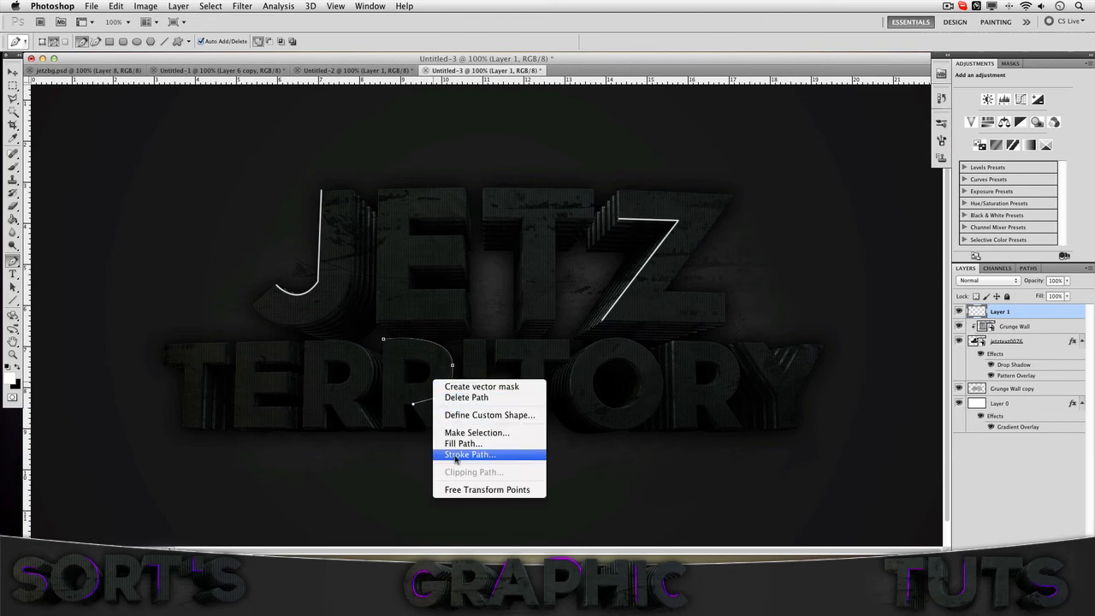
pyautogui.click(469, 454)
pyautogui.click(630, 269)
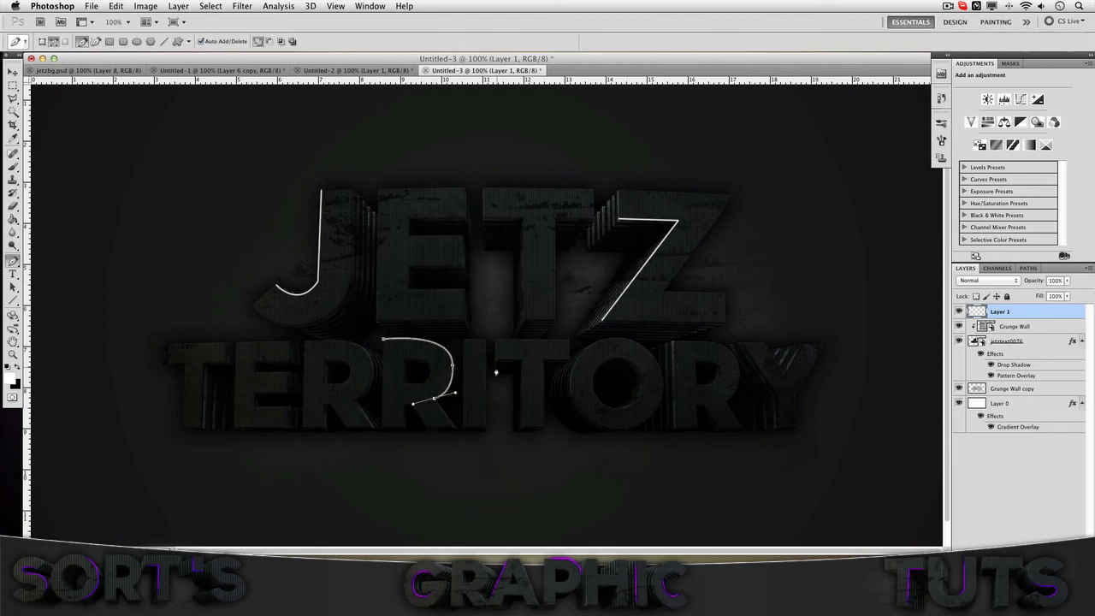
pyautogui.rightClick(496, 368)
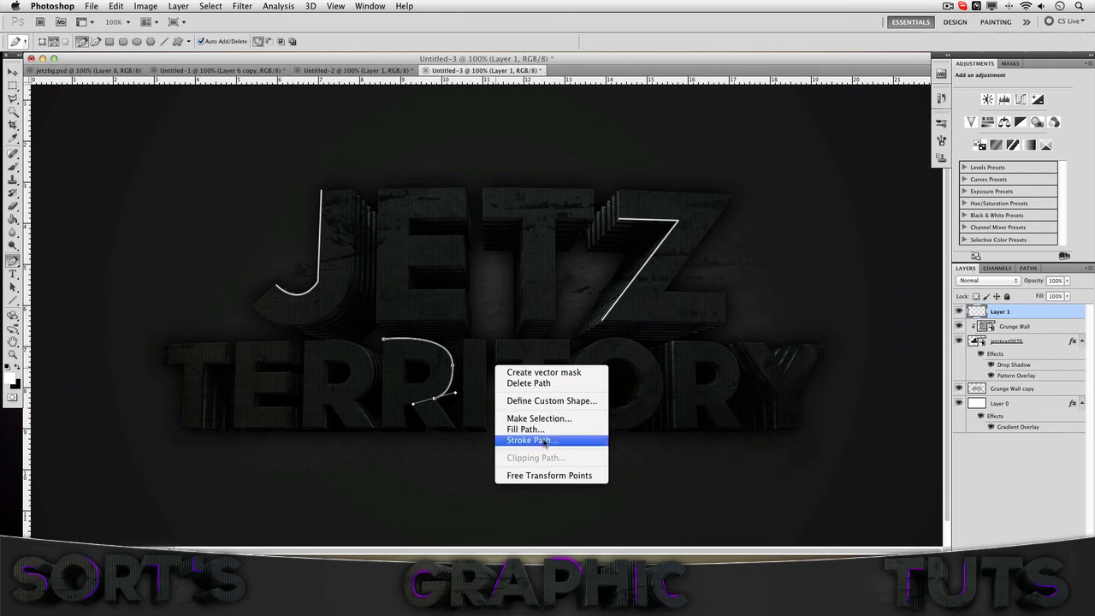
pyautogui.click(543, 384)
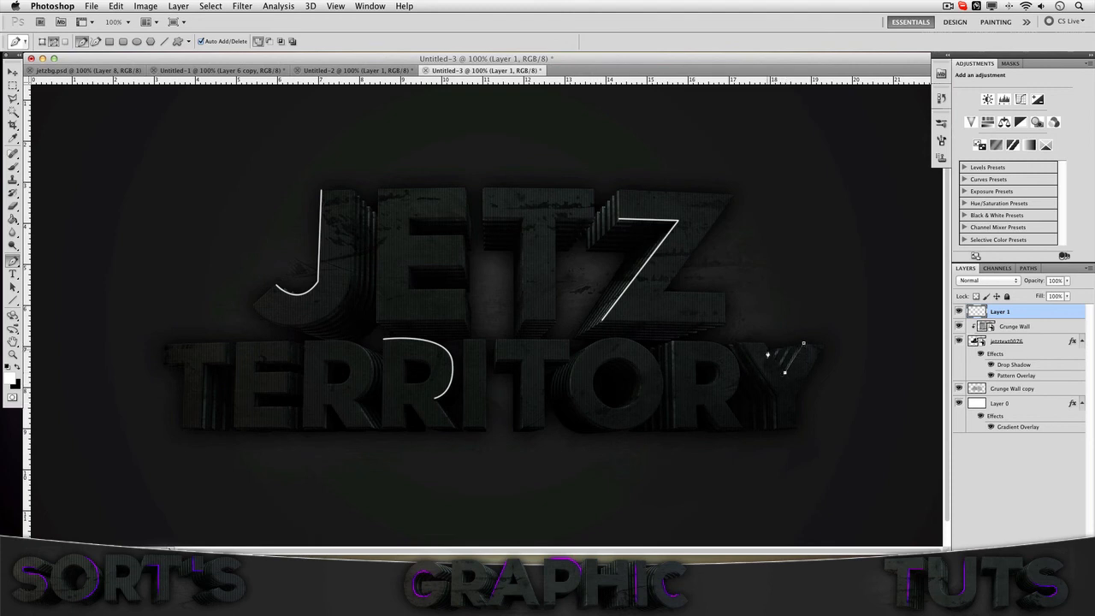
# Complete the V-shaped path in the notch of the Y, stroke it with the Brush, and delete the path.
pyautogui.rightClick(773, 382)
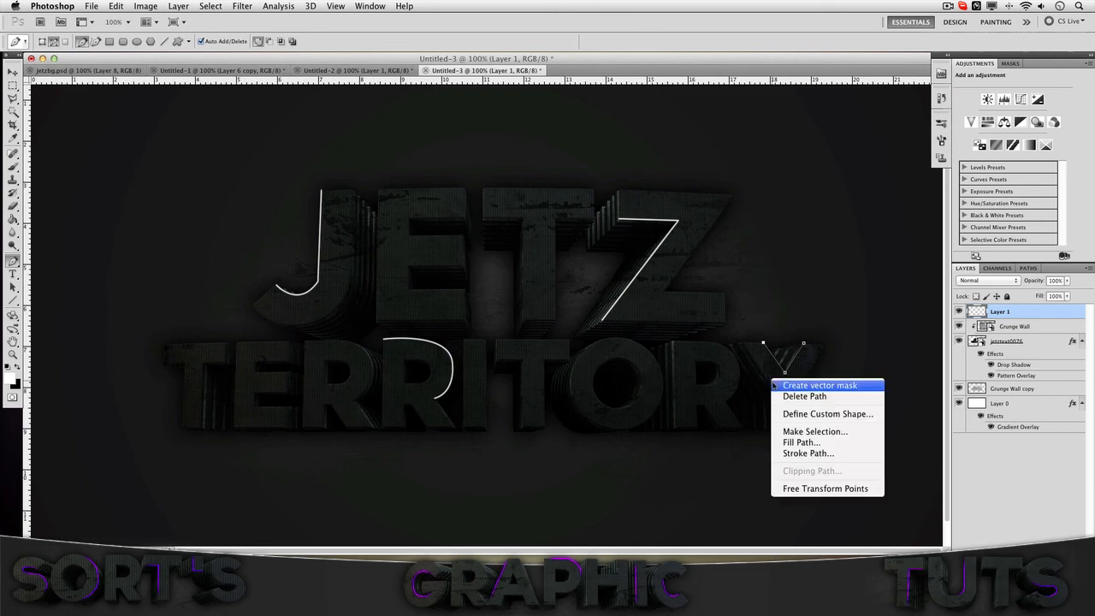
pyautogui.click(804, 454)
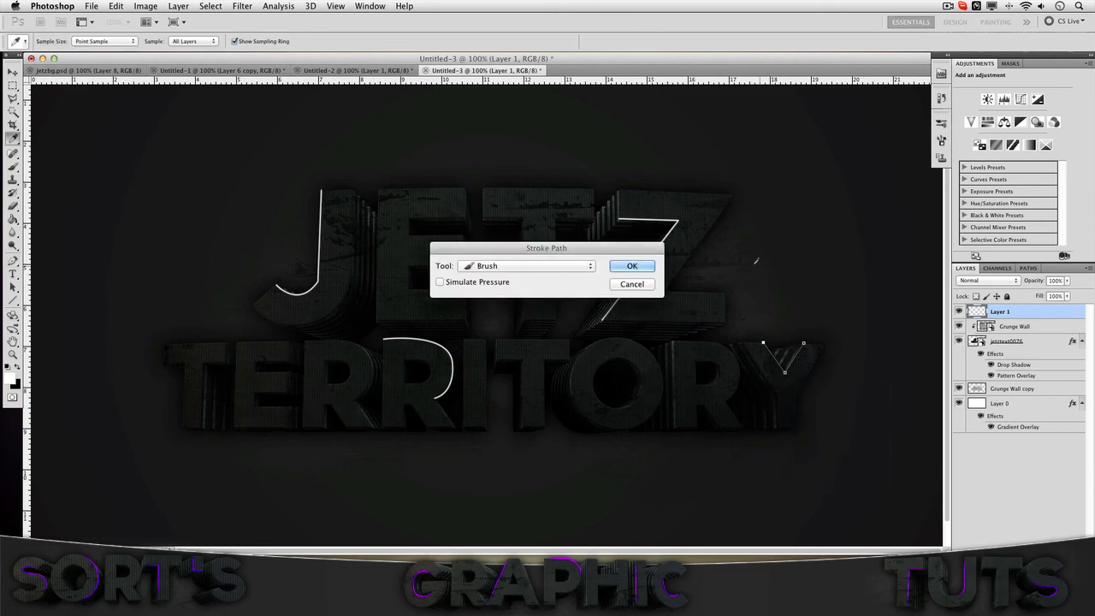
pyautogui.click(630, 264)
pyautogui.rightClick(749, 409)
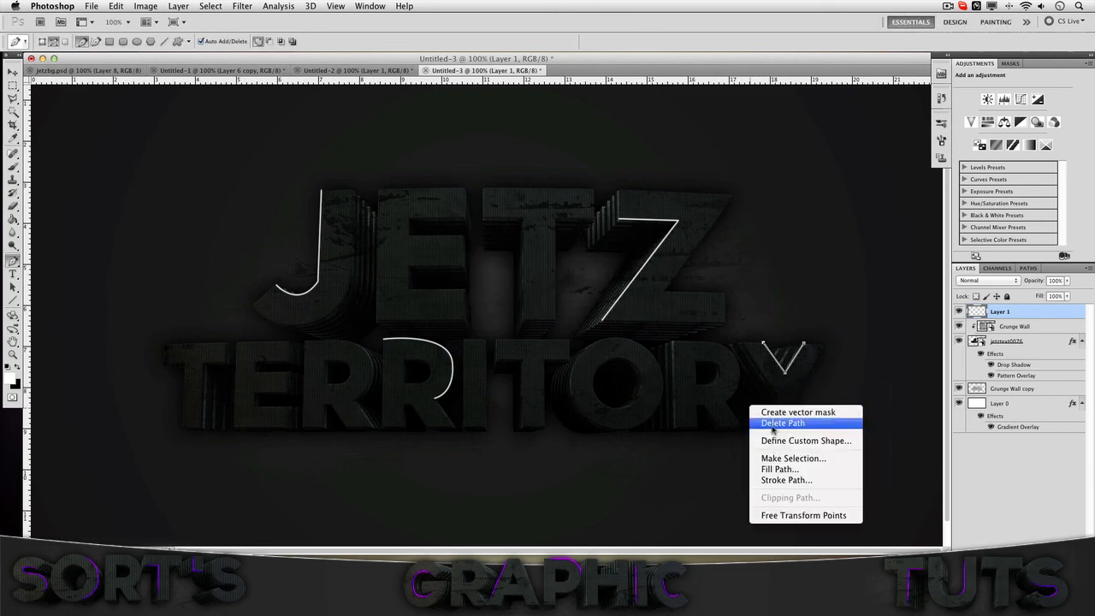
pyautogui.click(770, 425)
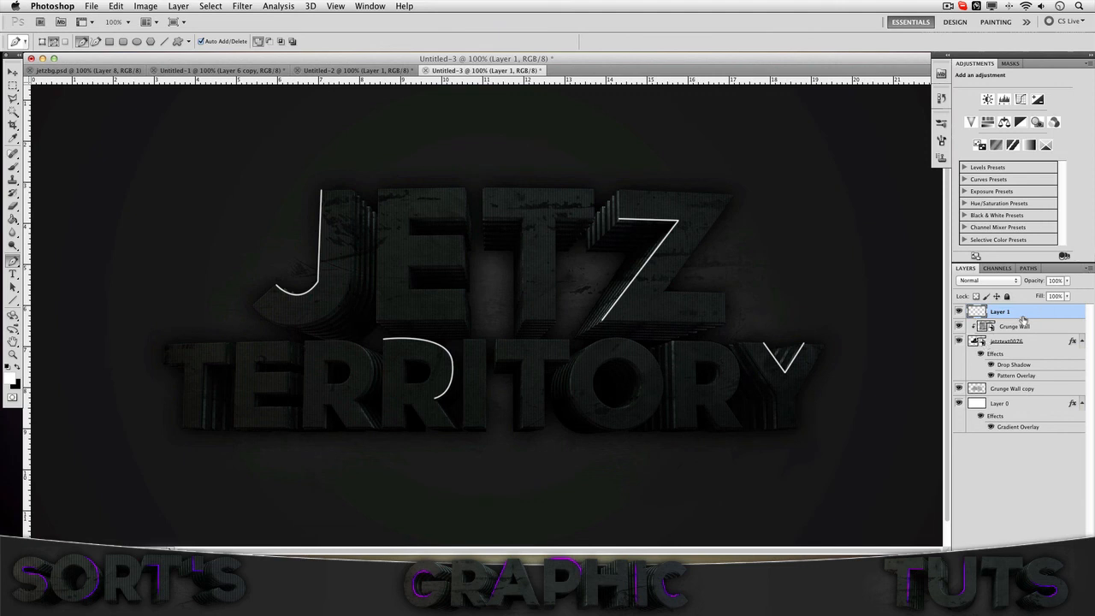
# Set Layer 1's blend mode to Overlay and add a purple #9000ff Color Overlay that also uses Overlay blending.
pyautogui.click(976, 284)
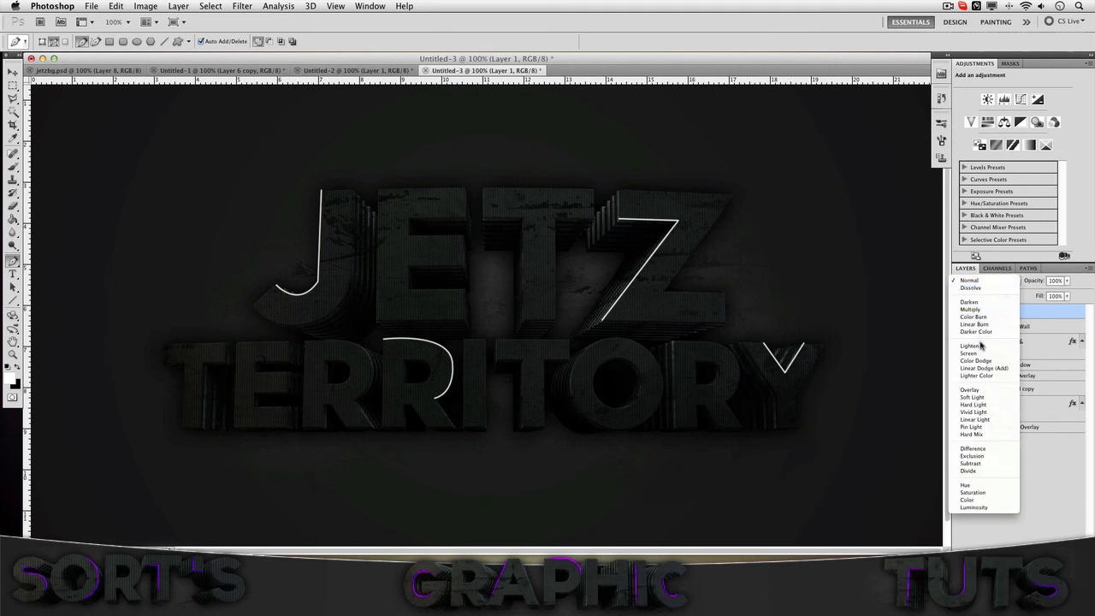
pyautogui.click(970, 390)
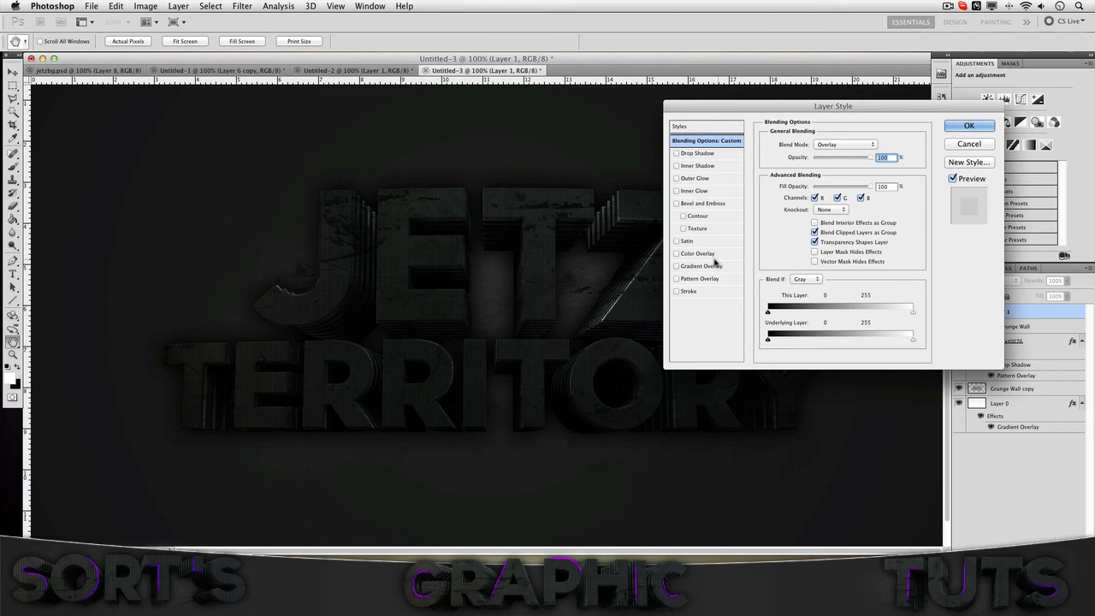
pyautogui.click(677, 253)
pyautogui.click(697, 253)
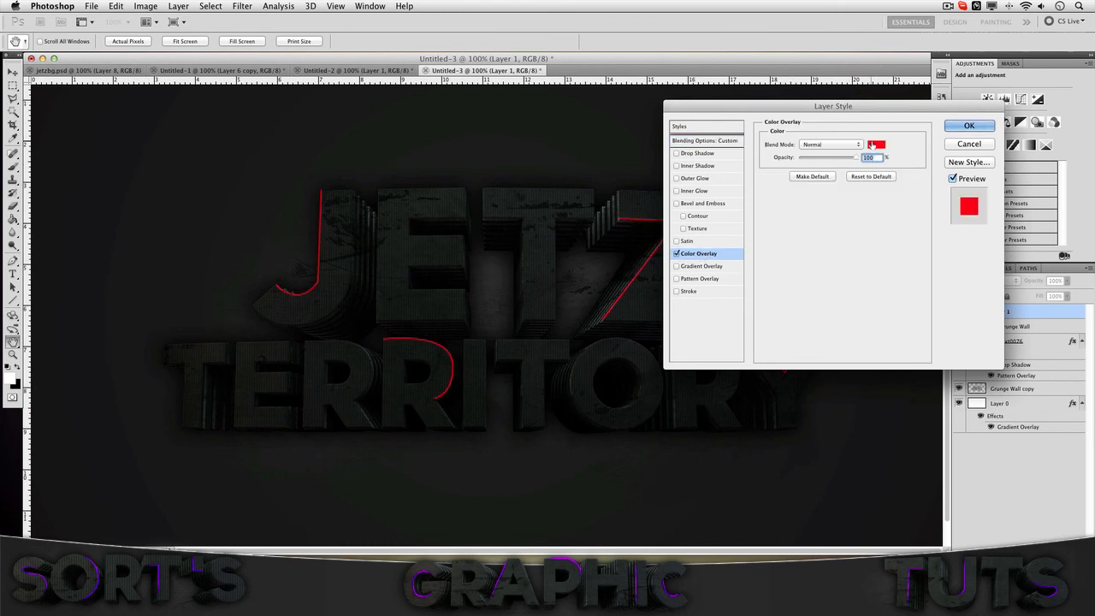
pyautogui.click(875, 144)
pyautogui.moveTo(179, 419); pyautogui.dragTo(178, 379)
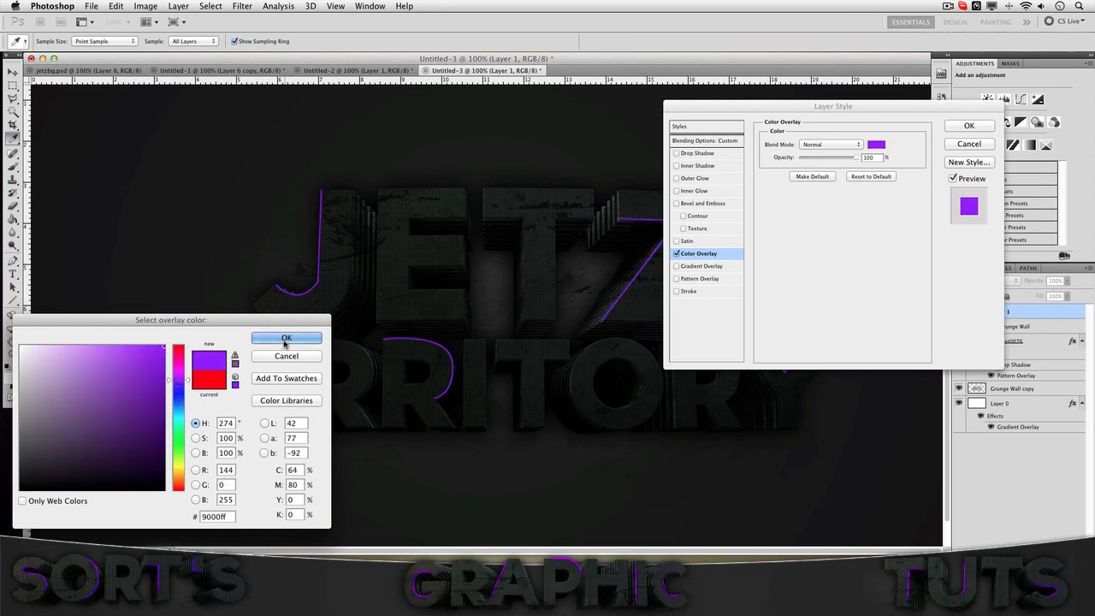
pyautogui.click(286, 338)
pyautogui.click(834, 144)
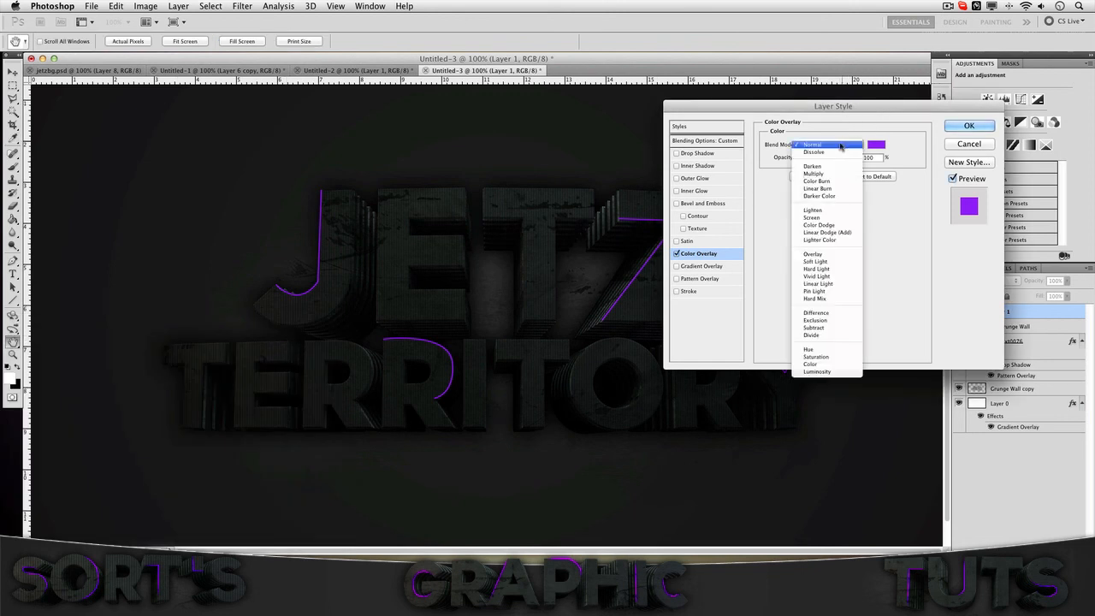
pyautogui.click(818, 254)
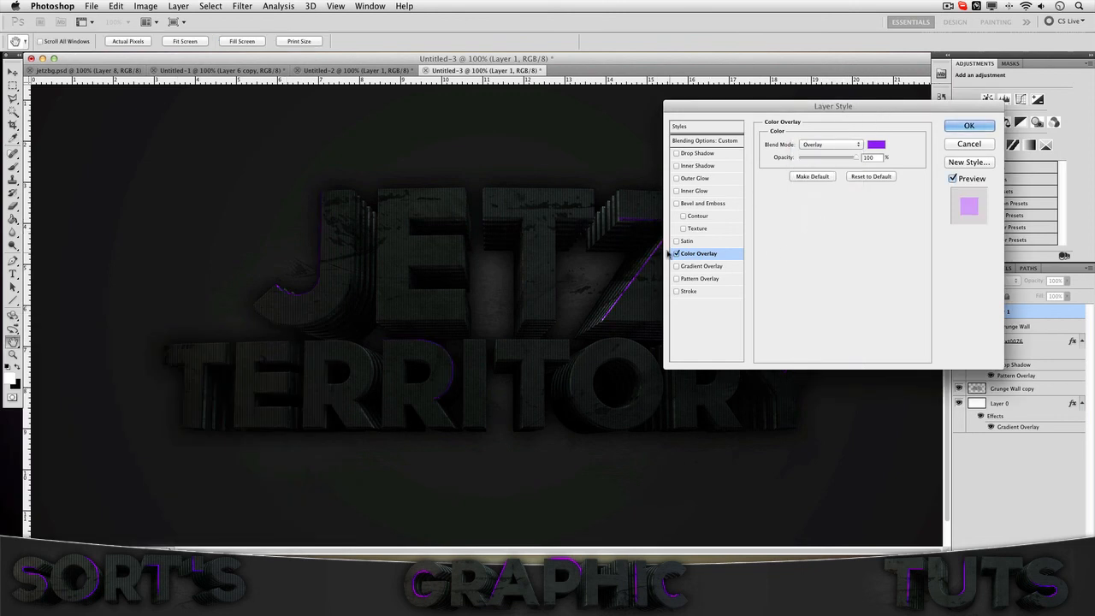
# Add an Outer Glow to Layer 1 with the Overlay blend mode and 100% opacity.
pyautogui.click(677, 178)
pyautogui.click(707, 178)
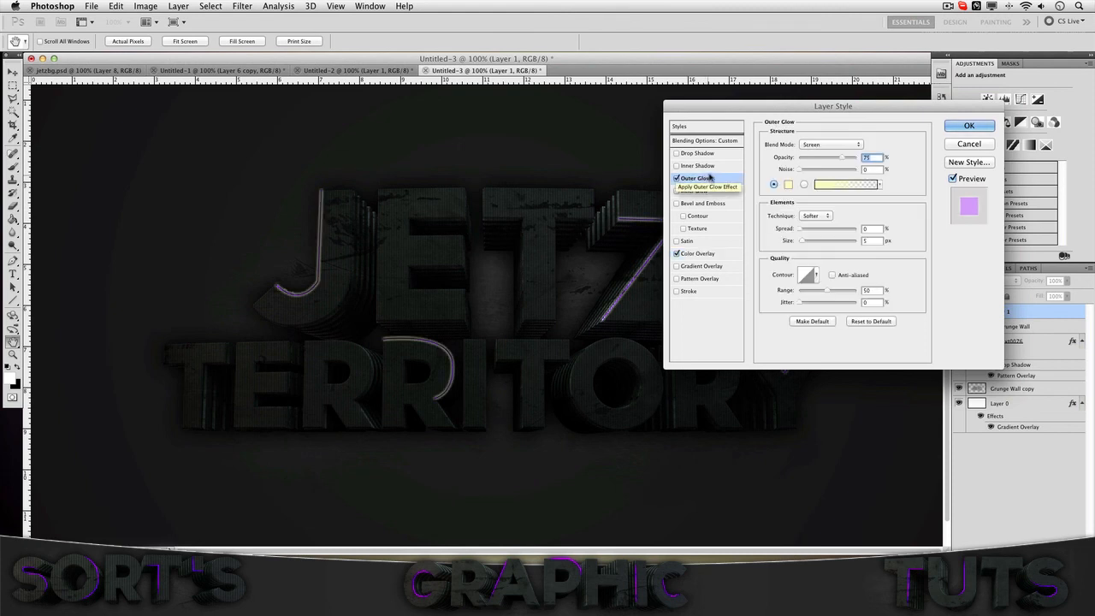
pyautogui.click(814, 151)
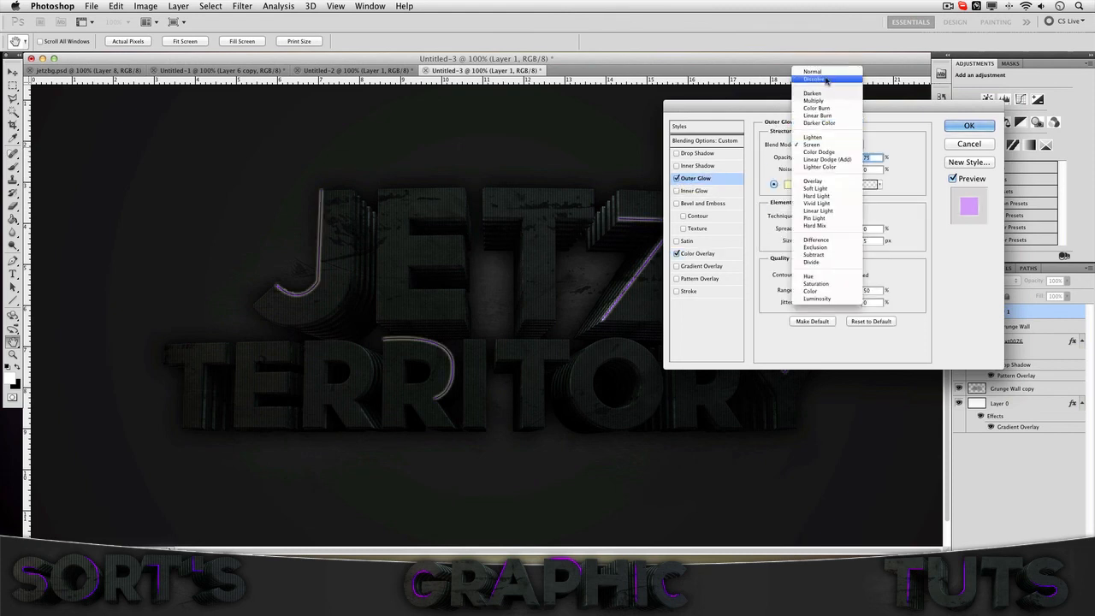
pyautogui.click(813, 182)
pyautogui.moveTo(842, 158); pyautogui.dragTo(861, 158)
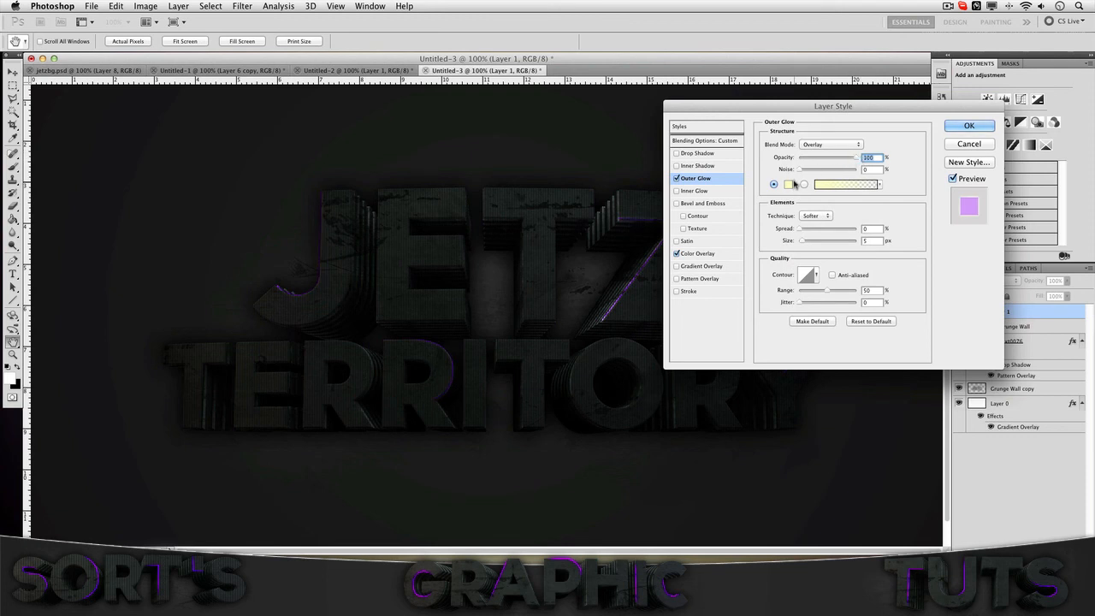
# Set the Outer Glow colour to #b400ff and its size to 3 px, apply the layer style, and collapse Layer 1's effects list.
pyautogui.click(788, 184)
pyautogui.click(178, 376)
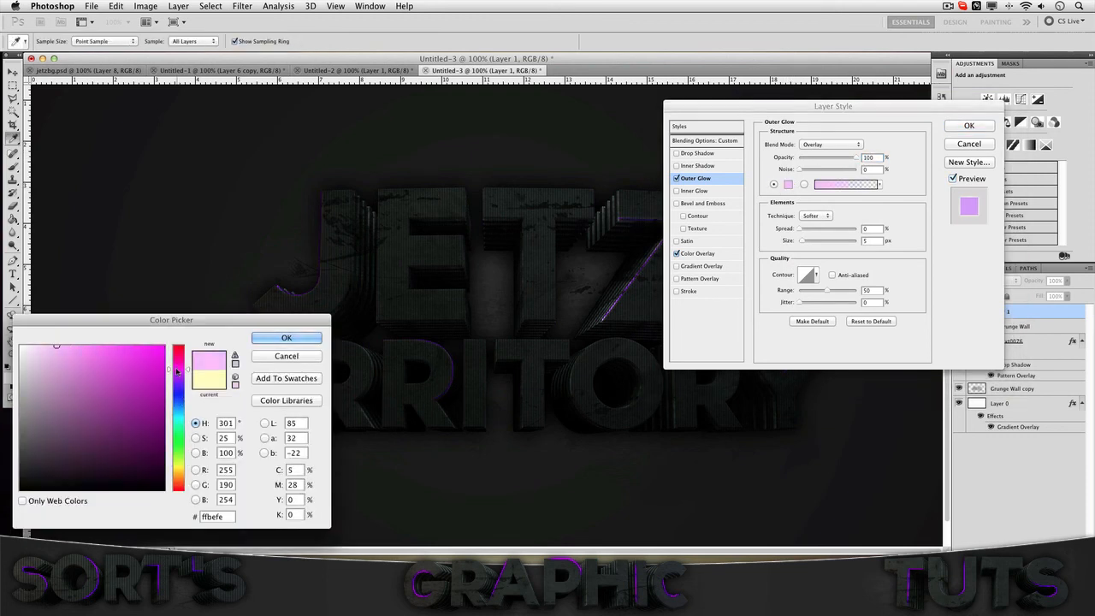
pyautogui.moveTo(158, 351); pyautogui.dragTo(221, 320)
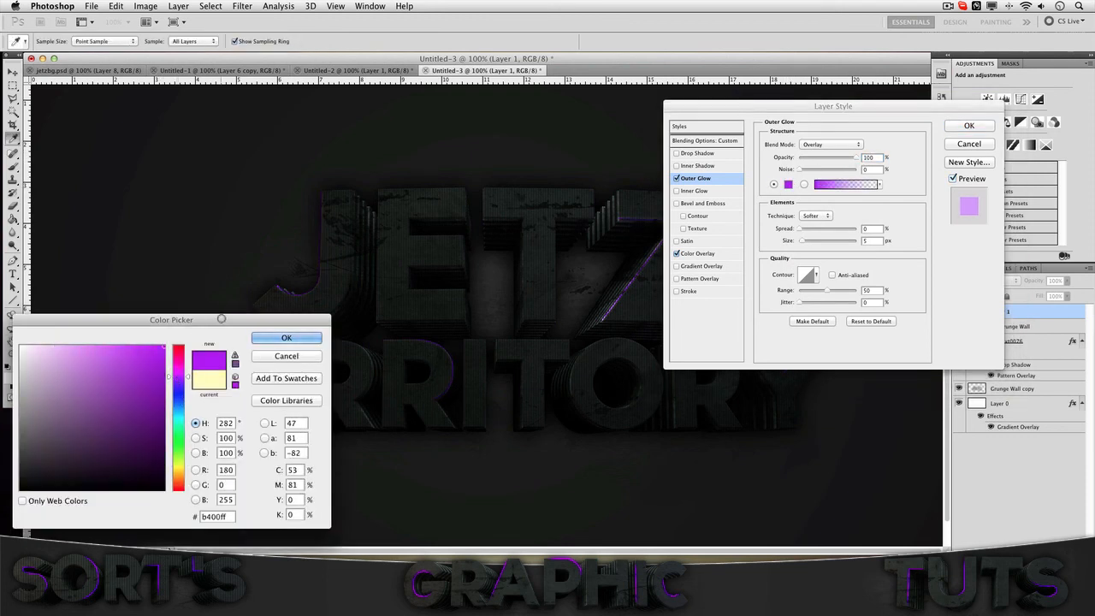
pyautogui.click(287, 338)
pyautogui.moveTo(807, 241); pyautogui.dragTo(801, 244)
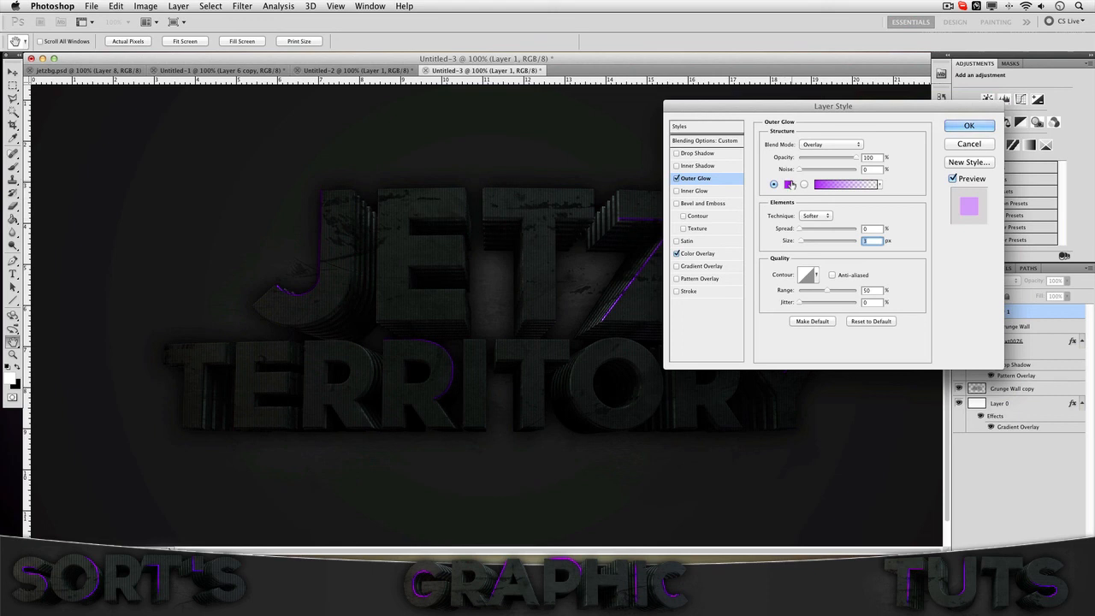
pyautogui.click(959, 127)
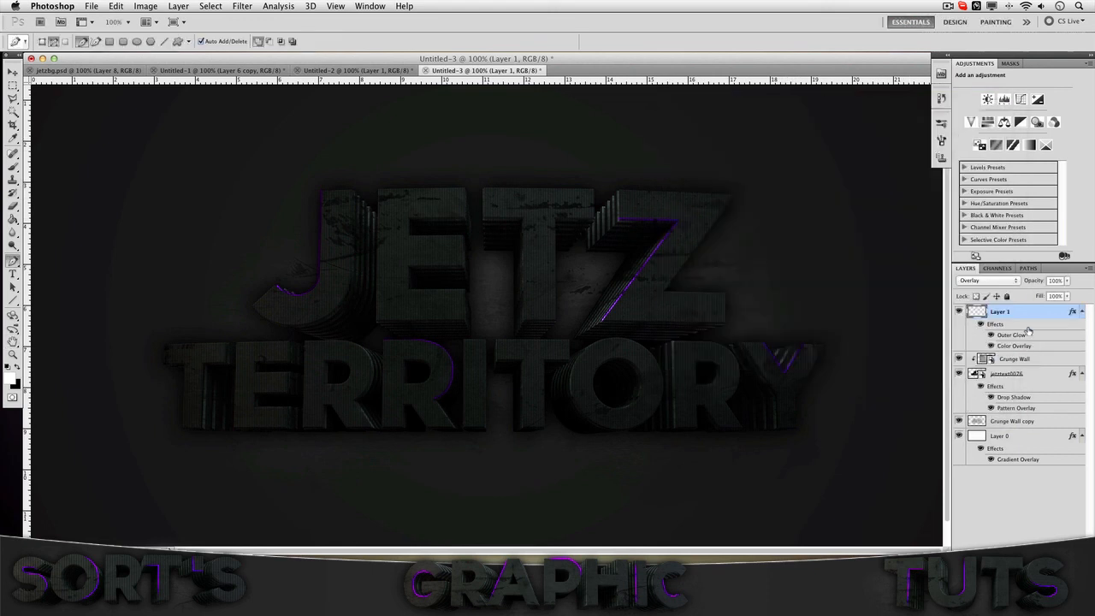
pyautogui.click(1082, 313)
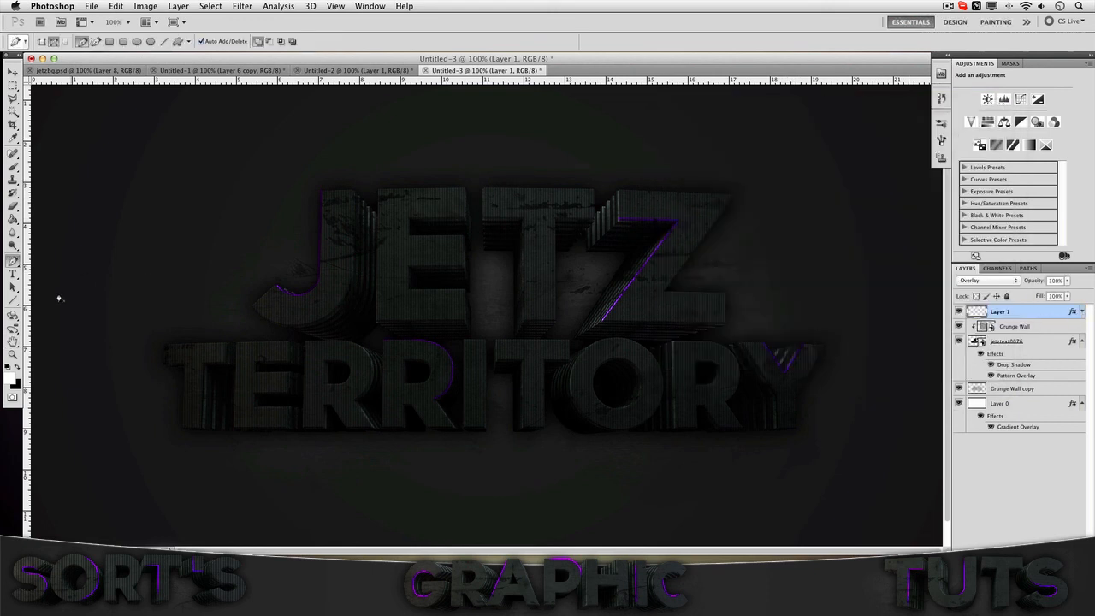
# Set the Eraser tool to a soft round brush of about 130 px with 0% hardness.
pyautogui.click(13, 206)
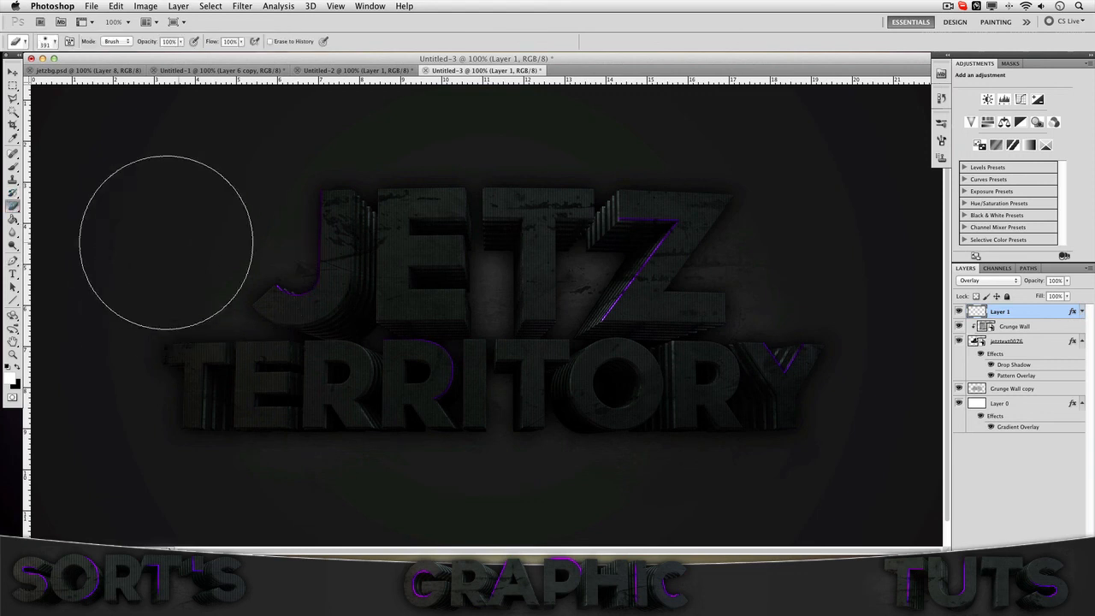
pyautogui.click(51, 42)
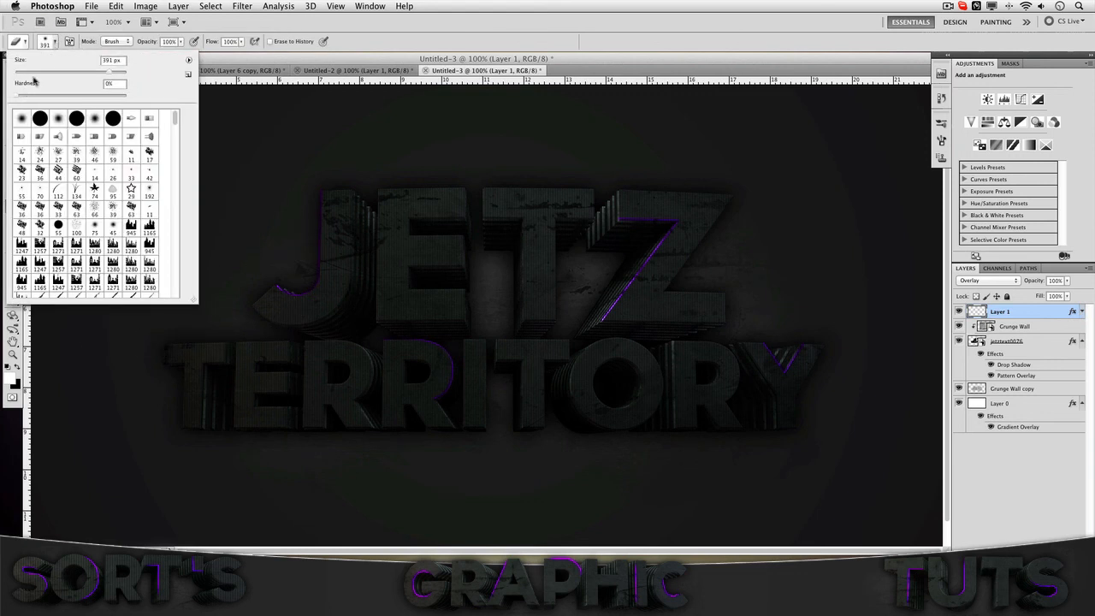
pyautogui.moveTo(35, 80)
pyautogui.mouseDown()
pyautogui.moveTo(91, 79)
pyautogui.moveTo(79, 78)
pyautogui.mouseUp()
pyautogui.click(91, 76)
pyautogui.click(253, 264)
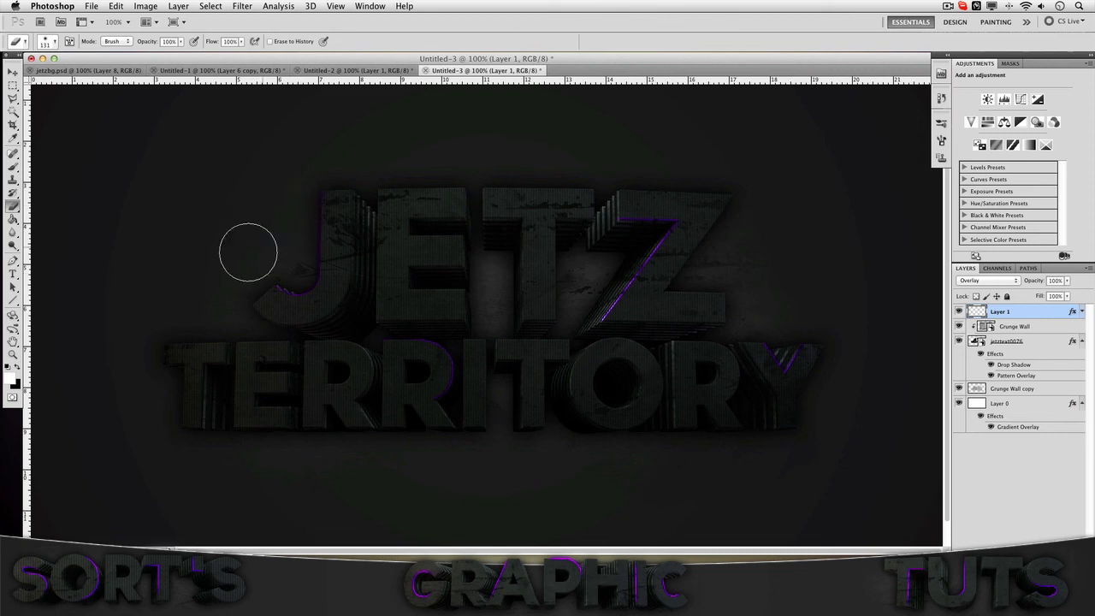
# Fade the ends of the purple edge lines on the J and Z with soft eraser strokes on Layer 1.
pyautogui.moveTo(244, 263); pyautogui.dragTo(267, 281)
pyautogui.moveTo(302, 216)
pyautogui.mouseDown()
pyautogui.moveTo(318, 163)
pyautogui.moveTo(326, 183)
pyautogui.moveTo(320, 164)
pyautogui.mouseUp()
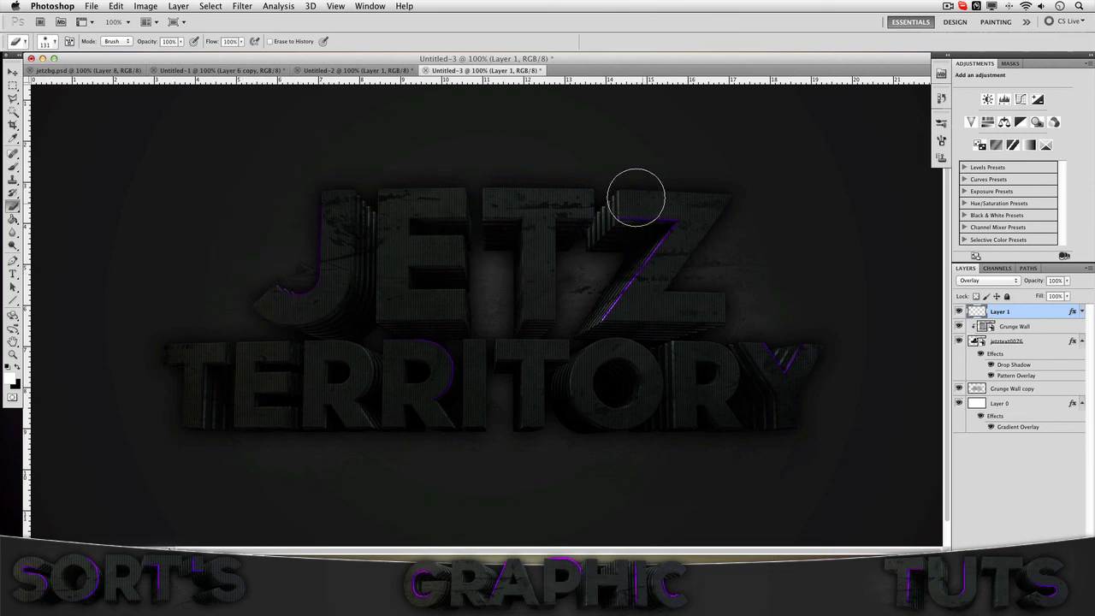
pyautogui.moveTo(603, 334)
pyautogui.mouseDown()
pyautogui.moveTo(599, 346)
pyautogui.moveTo(606, 330)
pyautogui.mouseUp()
# Switch to the Move tool and duplicate Layer 1 with its effects to intensify the purple edge glow.
pyautogui.click(13, 72)
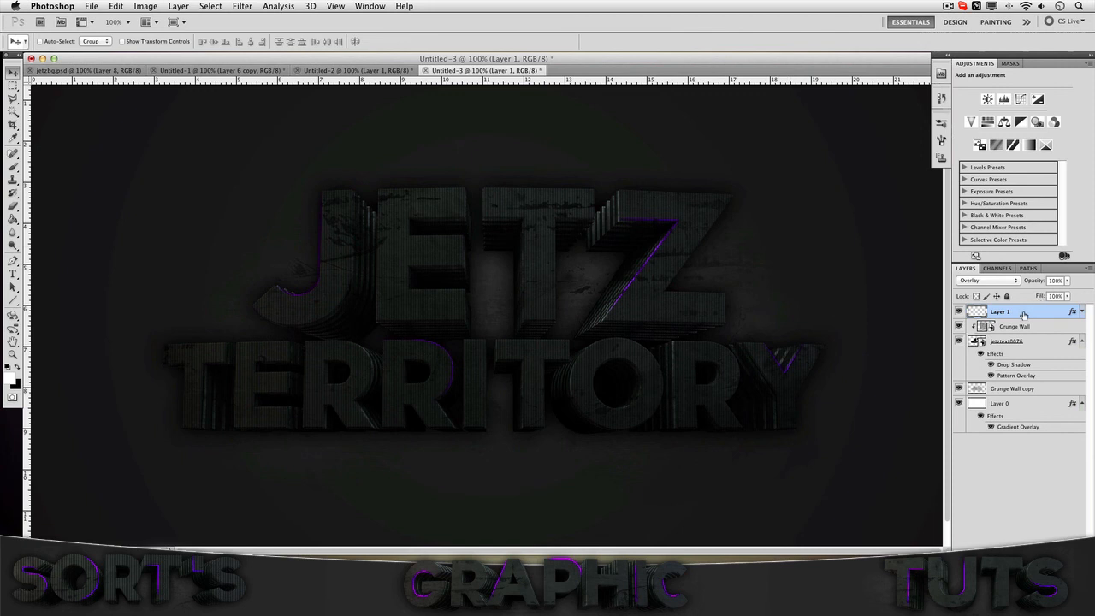
pyautogui.press('super+j')
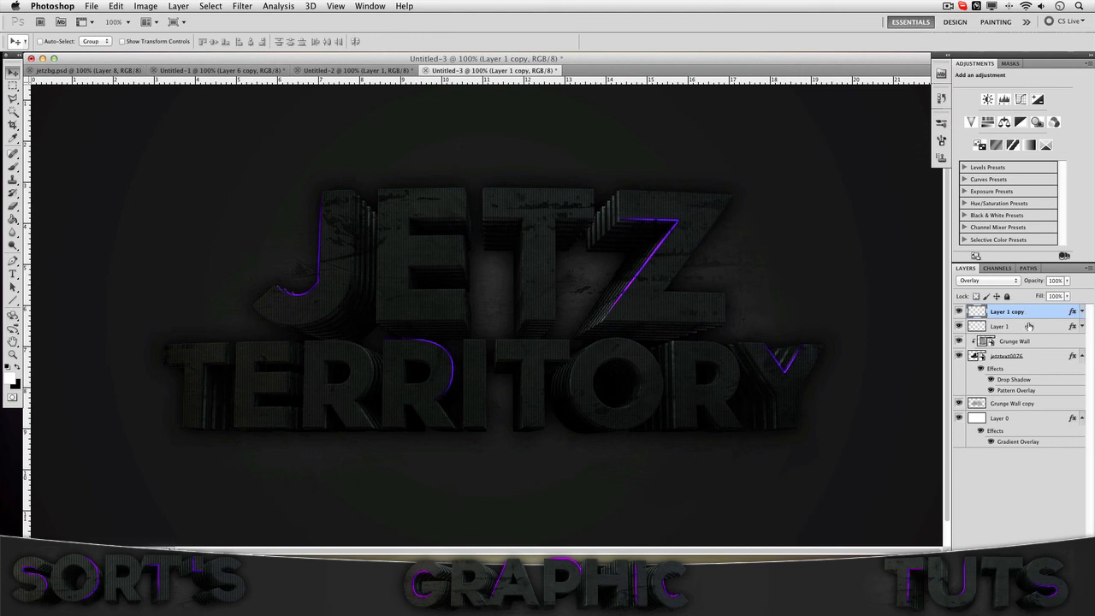
pyautogui.click(1023, 326)
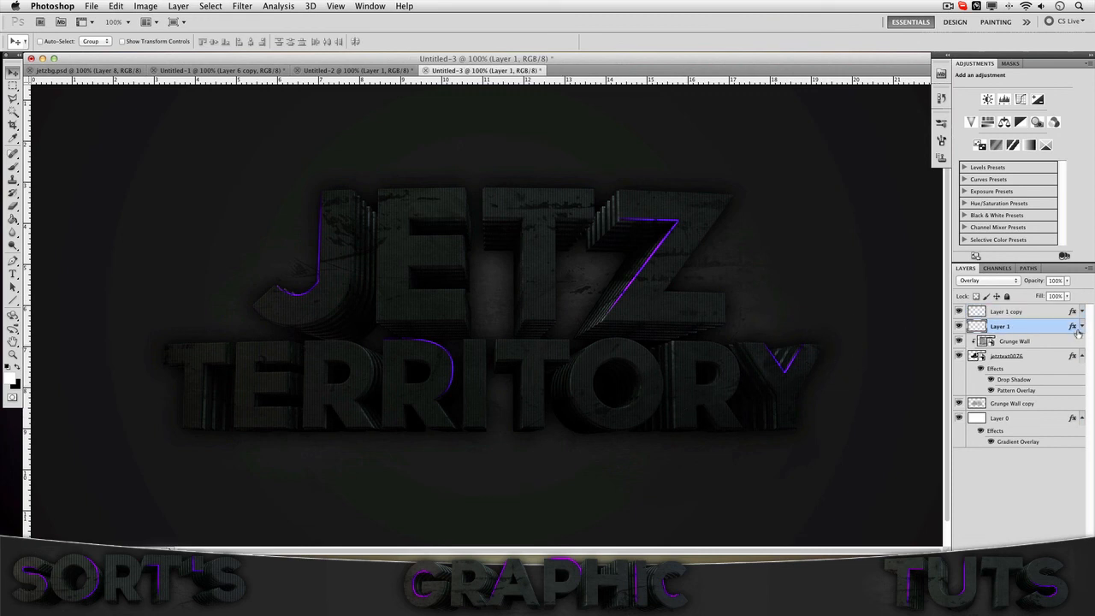
# Try merging Layer 1 and Layer 1 copy into a single layer, and undo the merge.
pyautogui.click(1052, 312)
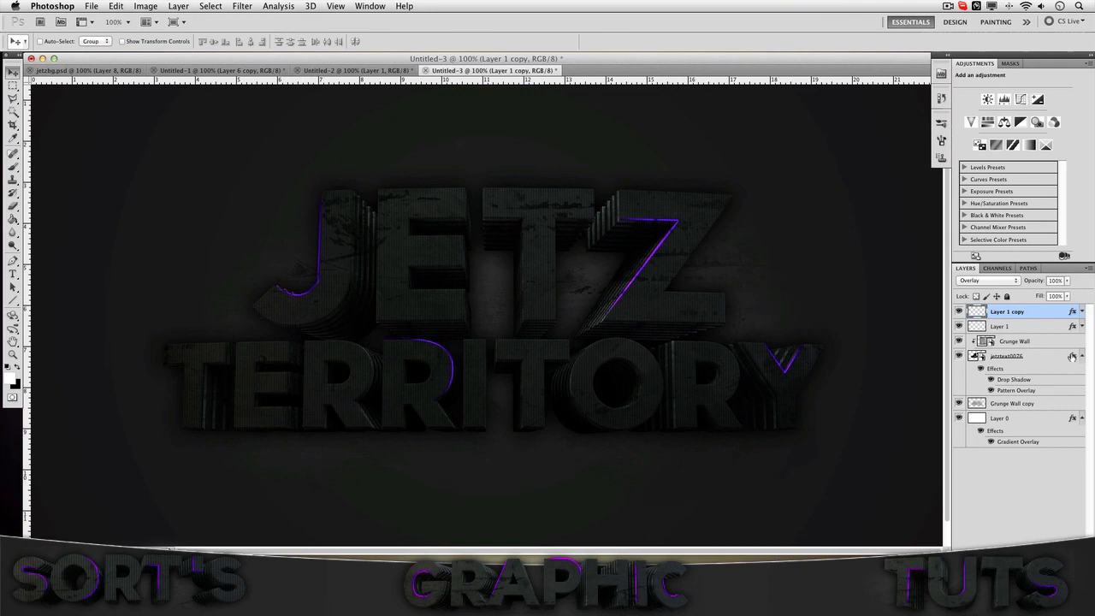
pyautogui.keyDown('shift'); pyautogui.click(1044, 328); pyautogui.keyUp('shift')
pyautogui.press('super+e')
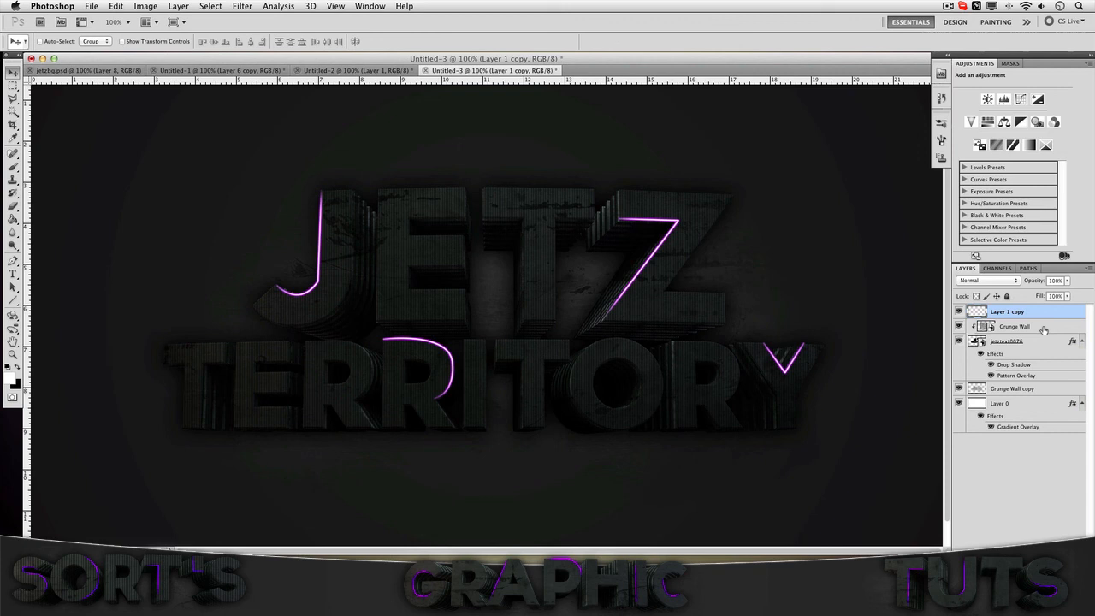
pyautogui.press('super+z')
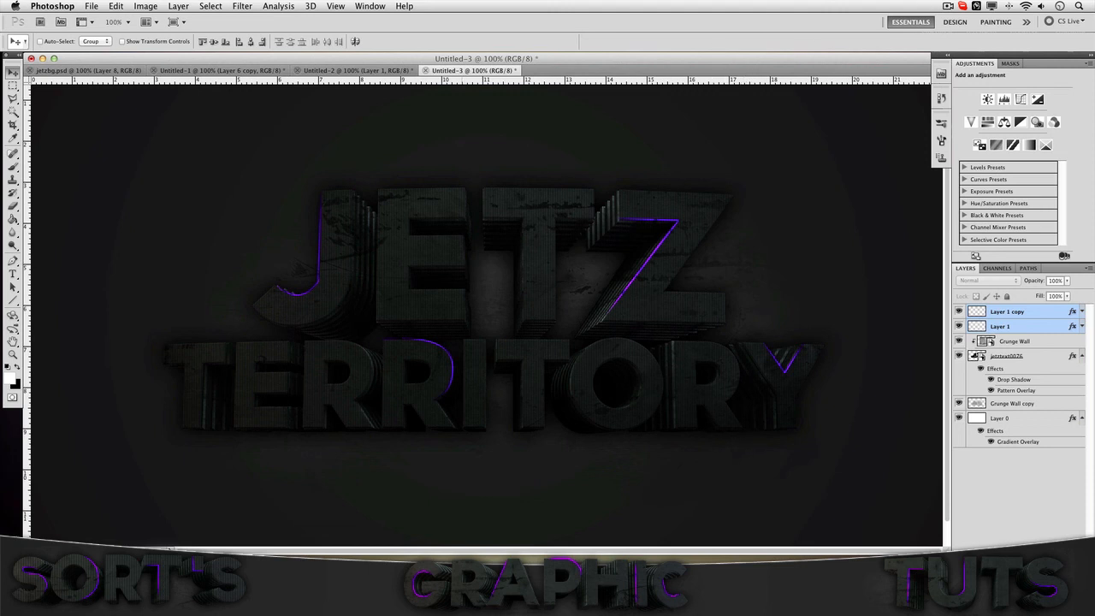
pyautogui.click(948, 6)
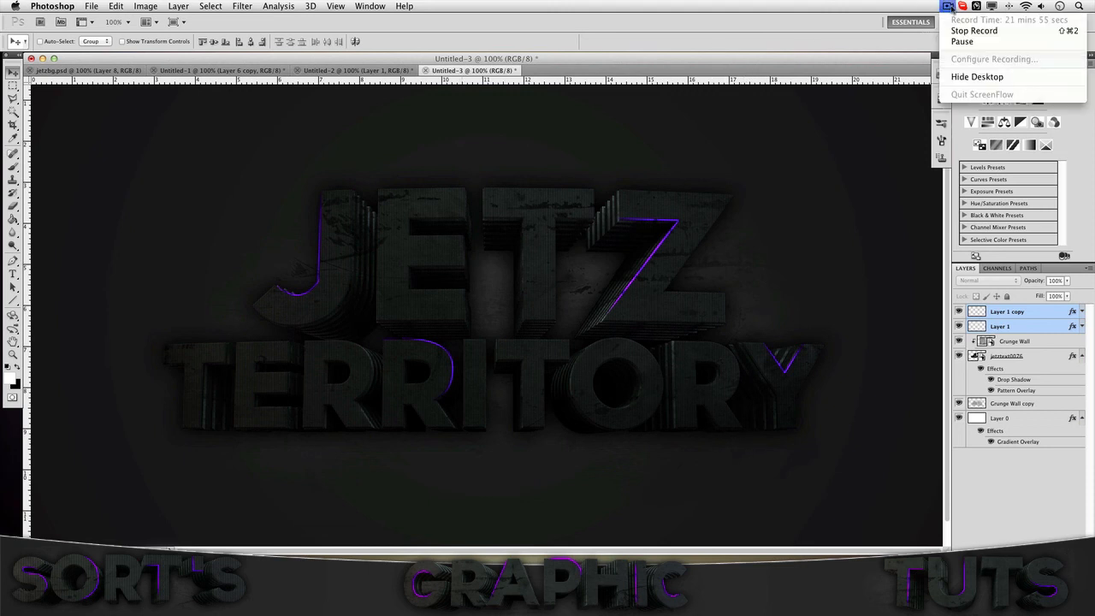
pyautogui.click(952, 8)
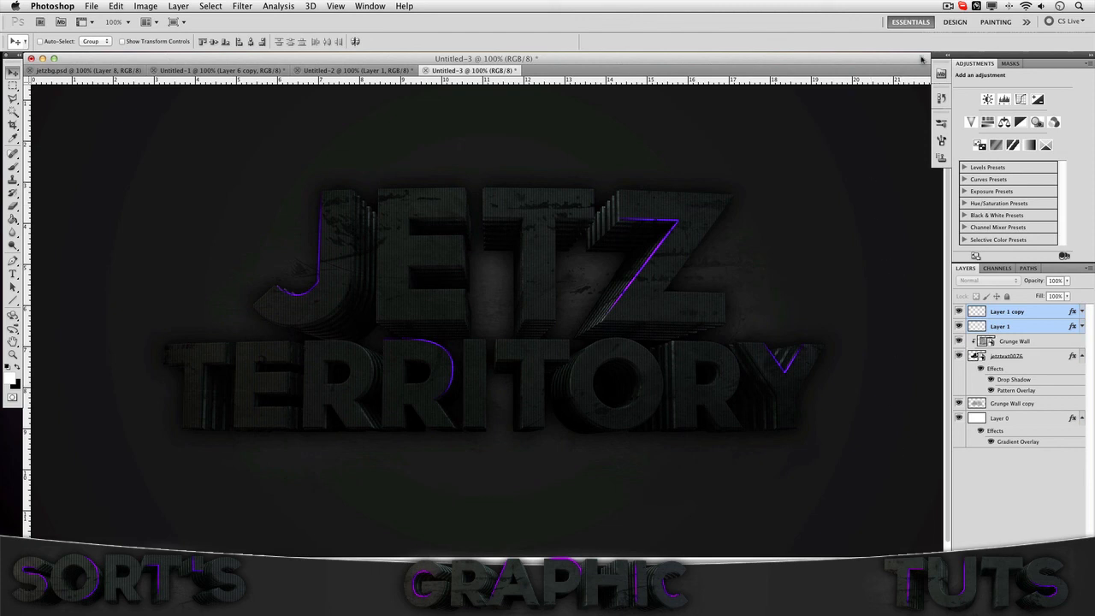
pyautogui.click(948, 7)
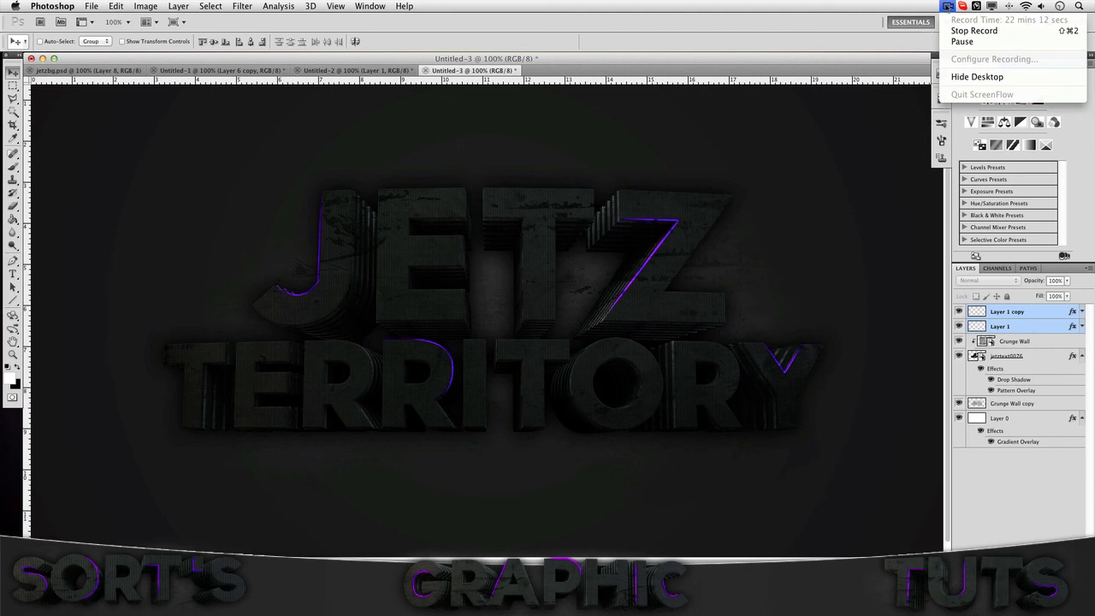